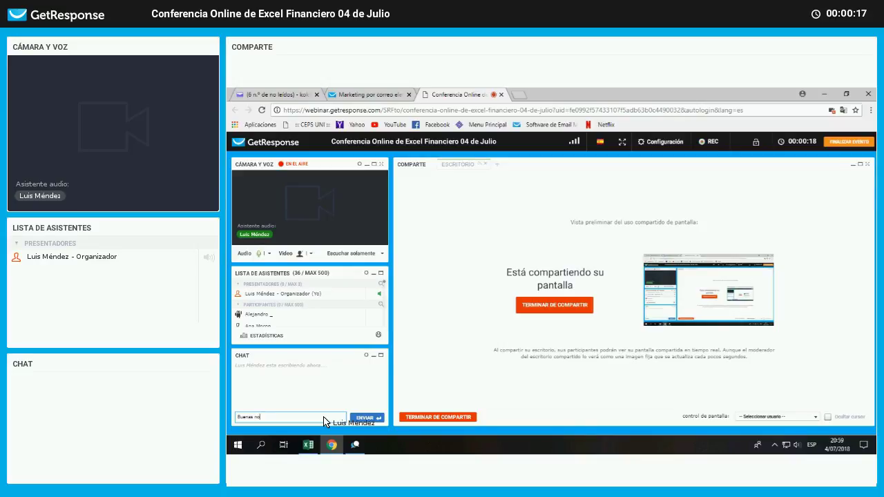
# Send a chat greeting that says good evening, gives the presenter's name and announces the start in 1 minute
pyautogui.write('ches mi nombre es Jorge Blanc')
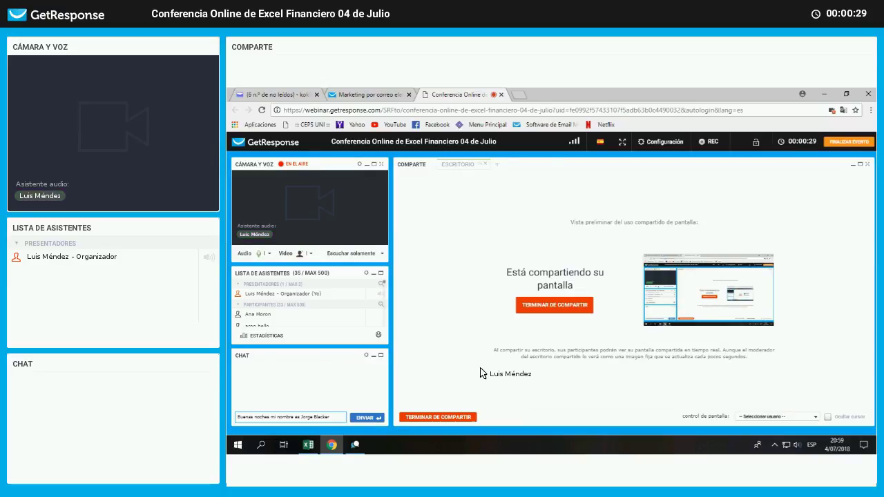
pyautogui.write('er y empe')
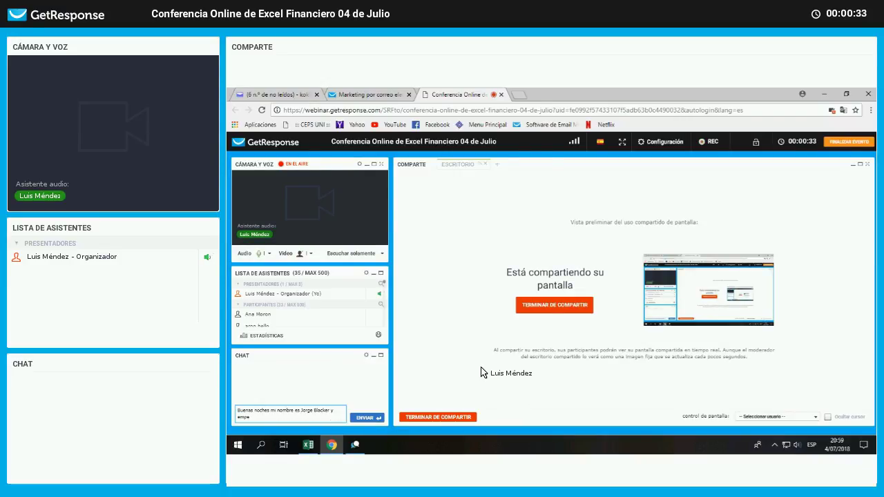
pyautogui.write('zamos en')
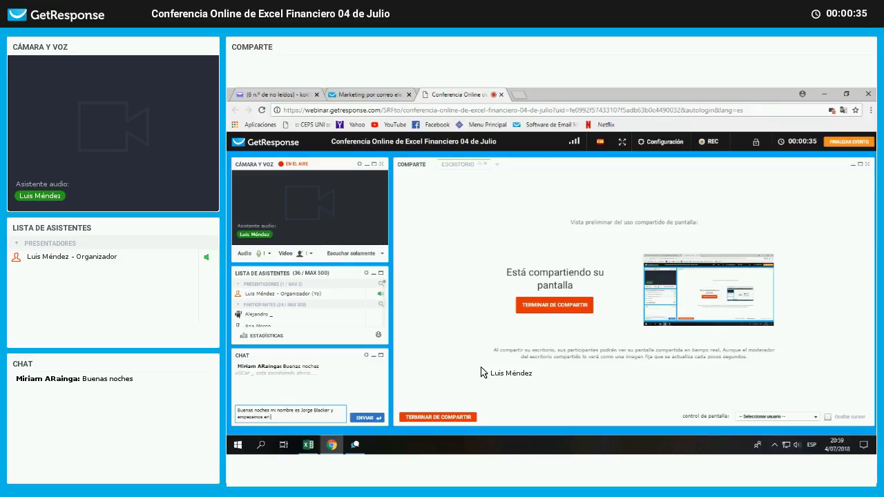
pyautogui.write(' 1 min')
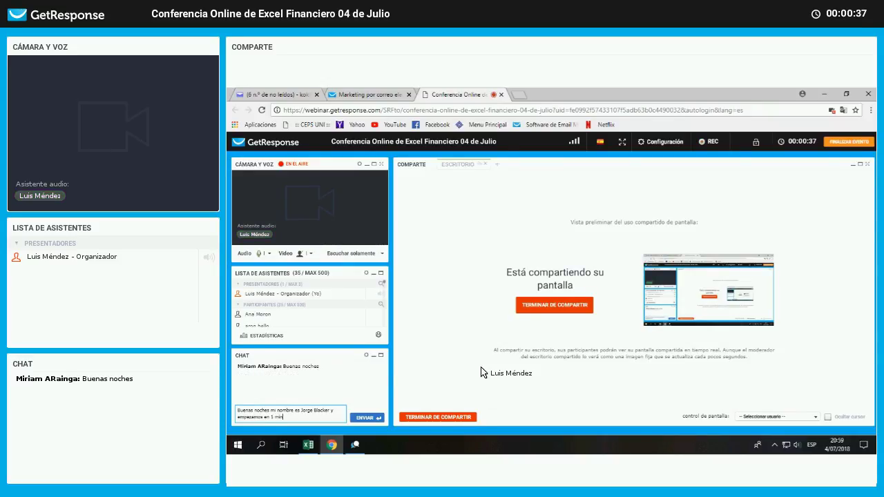
pyautogui.write('uto')
pyautogui.press('Return')
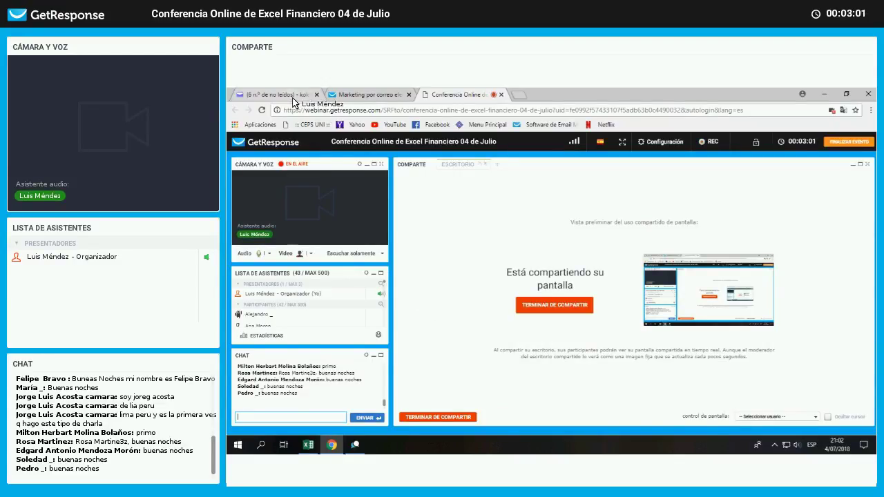
# Copy the template's link address from the Yahoo Mail message and send it in the webinar chat
pyautogui.rightClick(419, 373)
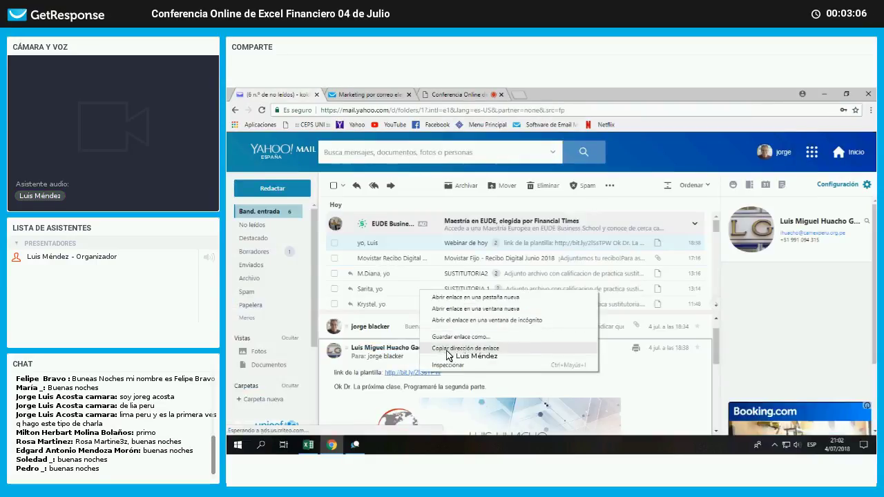
pyautogui.click(449, 349)
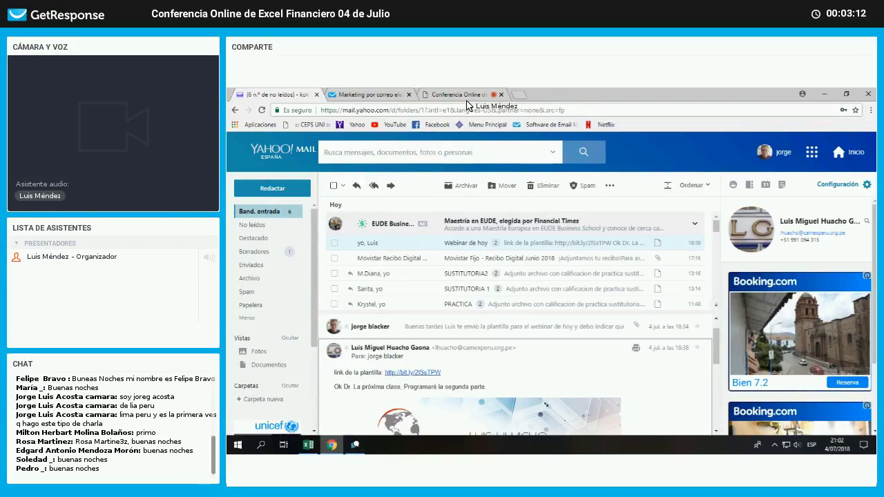
pyautogui.press('super+d')
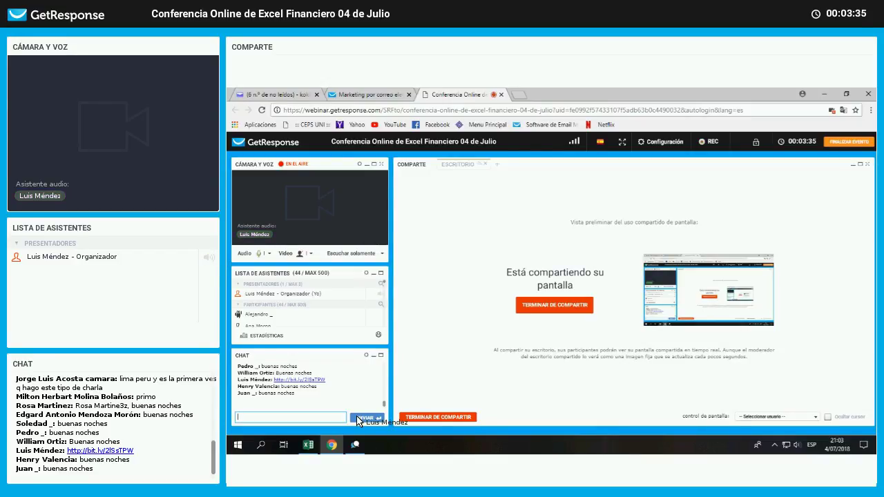
# Show the Plantilla Webinar 4.7.18 workbook in Excel, and return to the webinar room to check the chat
pyautogui.click(317, 446)
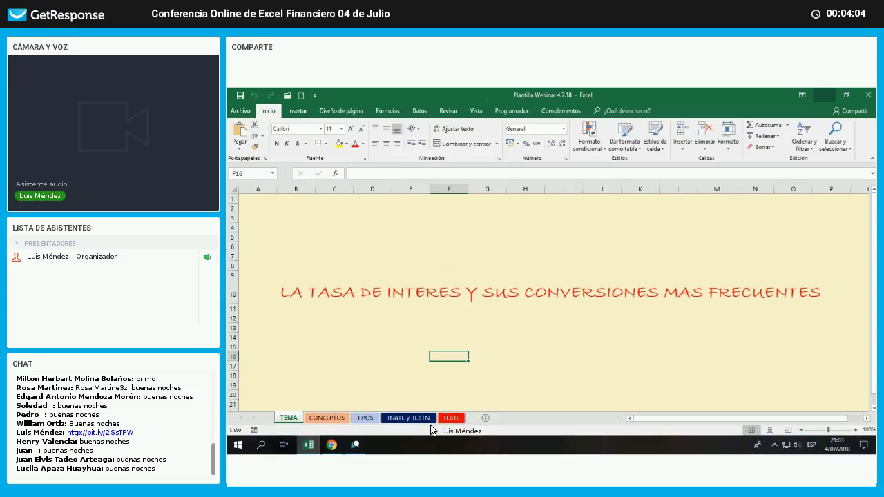
pyautogui.click(824, 95)
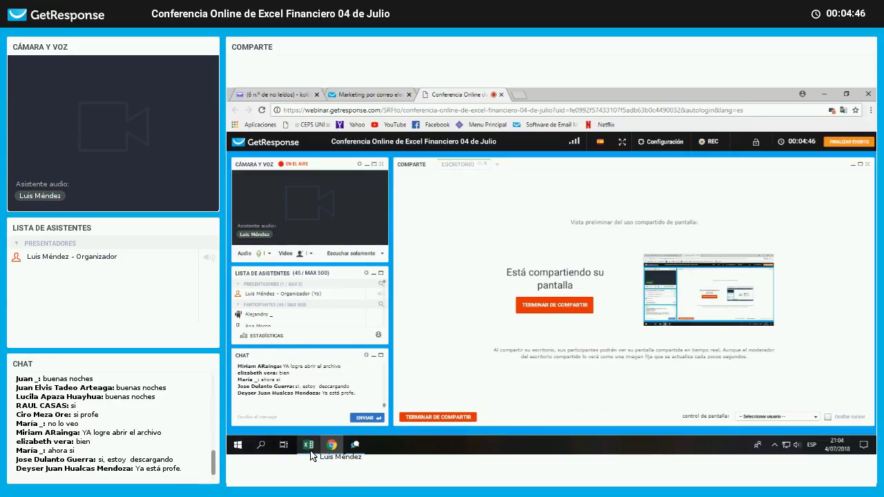
# Switch to Excel and examine the rate value and period of the monthly example in C10:E13 of the CONCEPTOS sheet
pyautogui.moveTo(309, 455)
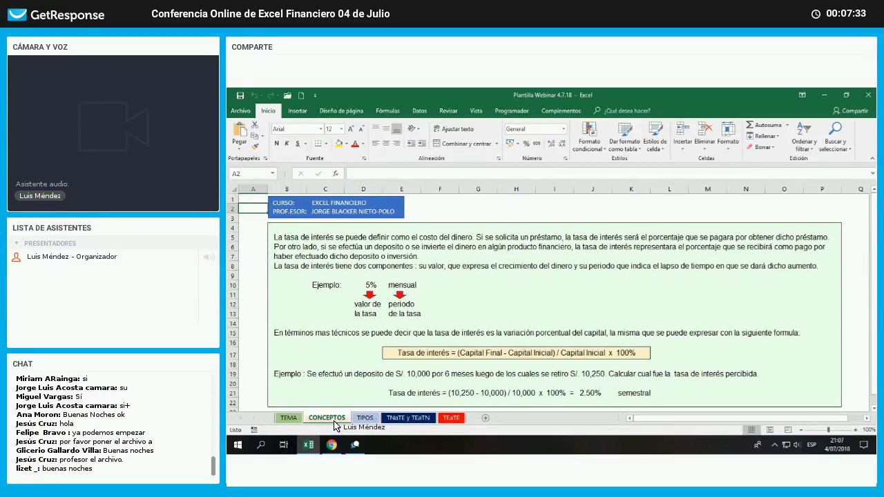
pyautogui.click(326, 289)
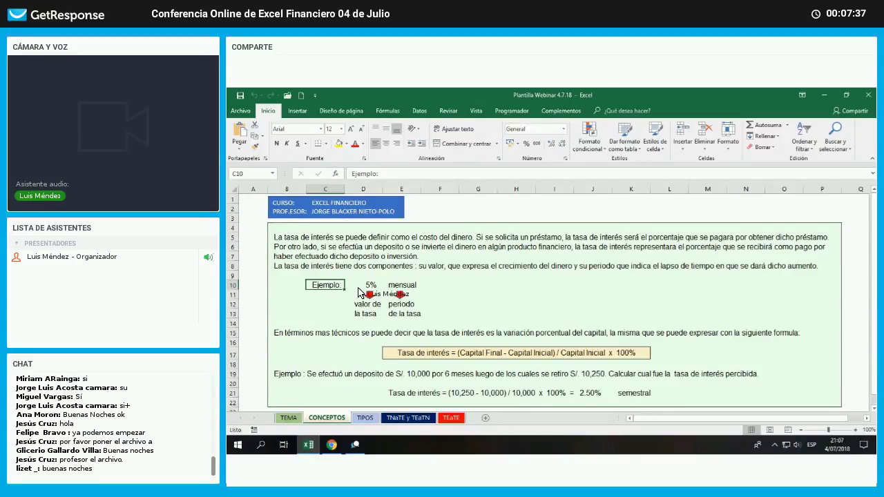
pyautogui.press('Right')
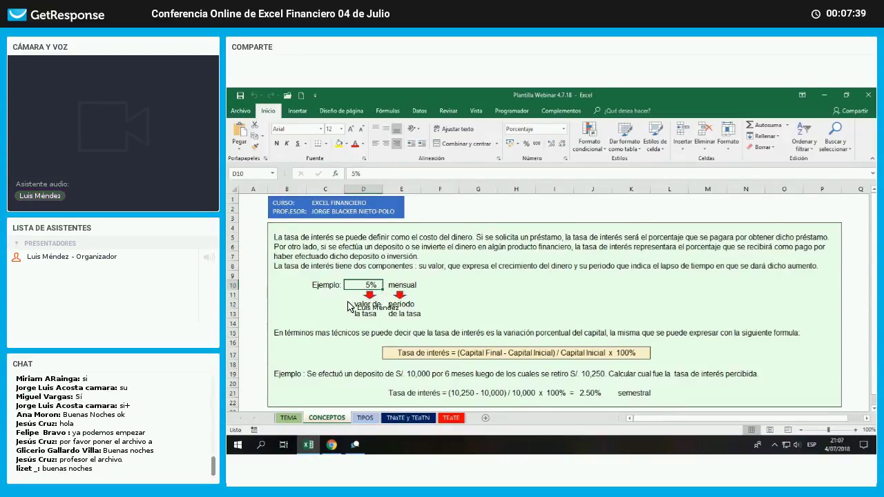
pyautogui.press('Right')
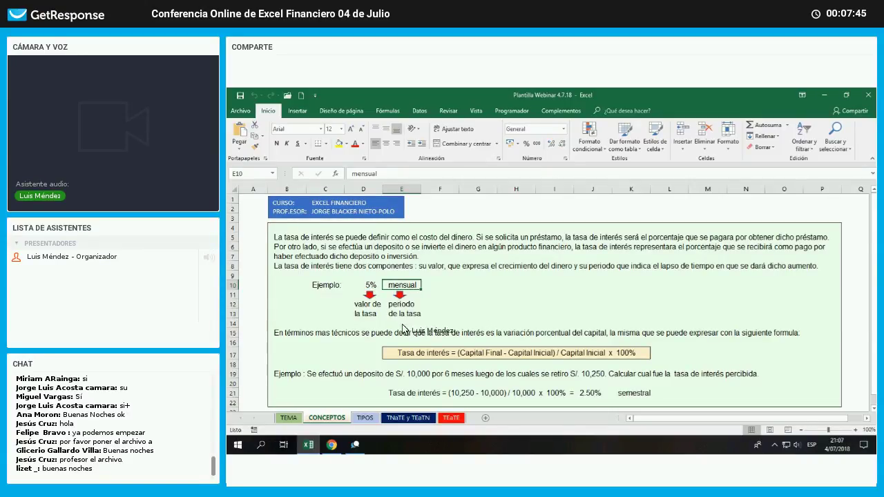
pyautogui.moveTo(366, 304); pyautogui.dragTo(367, 314)
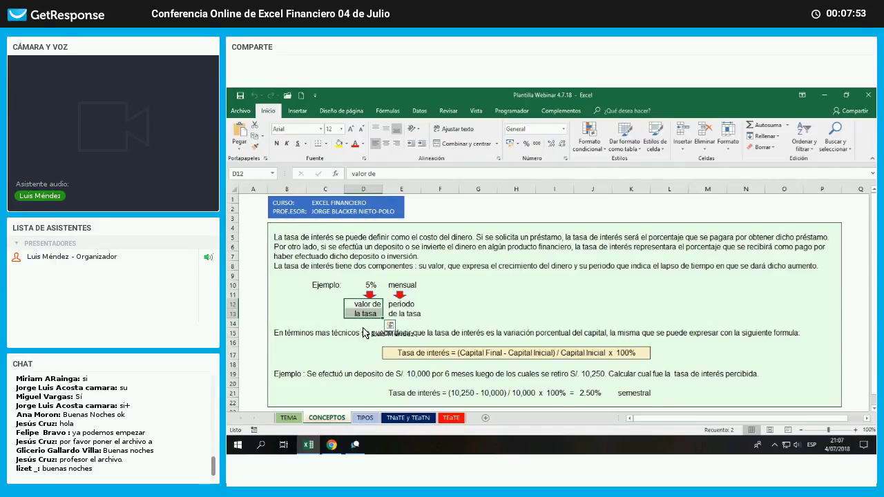
pyautogui.click(409, 288)
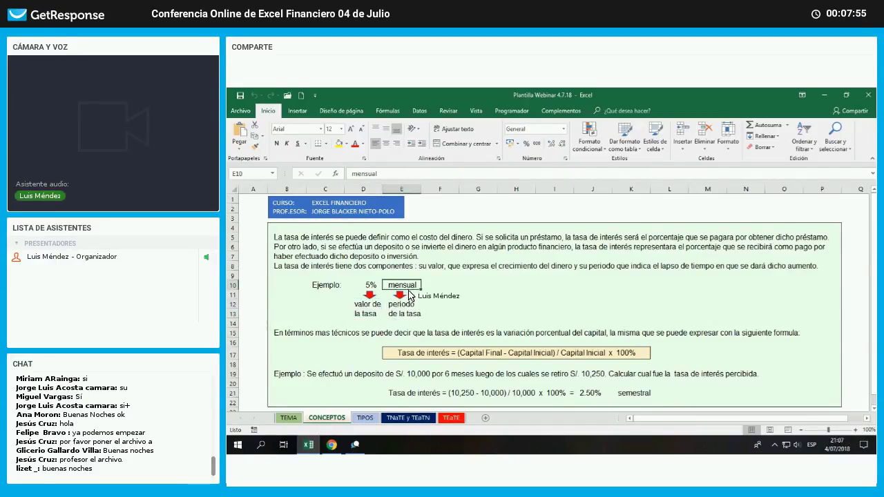
pyautogui.moveTo(405, 304); pyautogui.dragTo(405, 314)
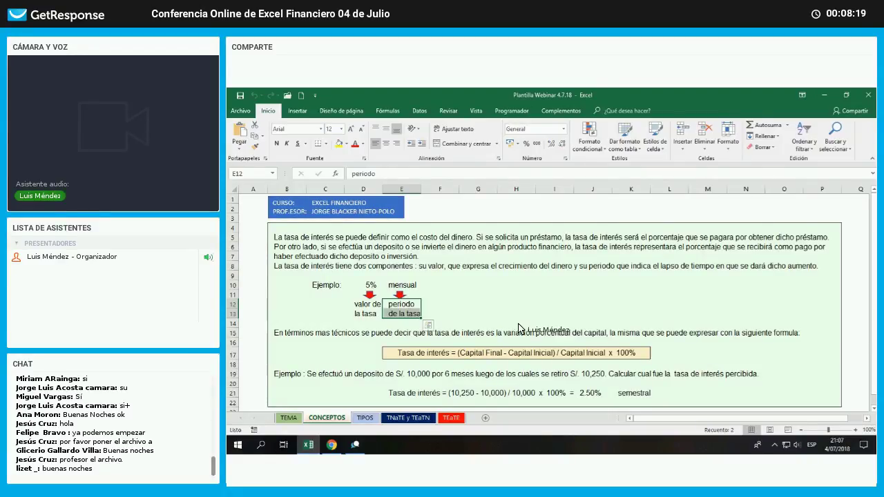
pyautogui.moveTo(371, 285); pyautogui.dragTo(404, 285)
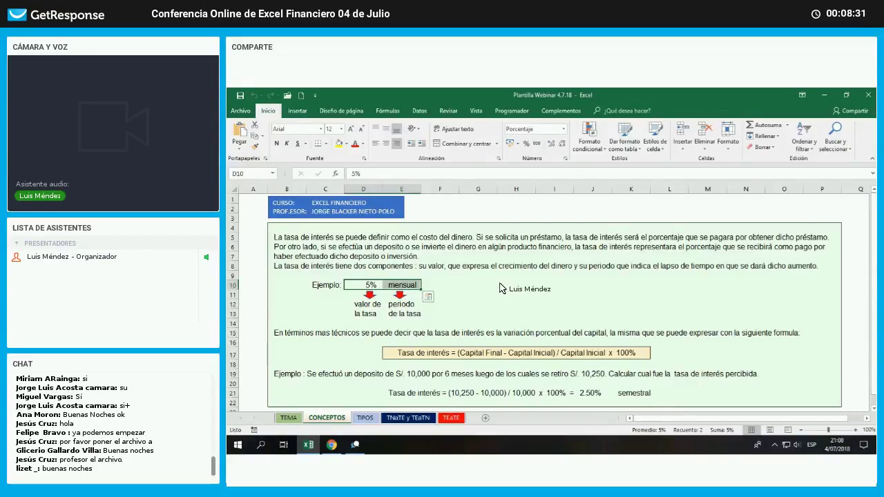
pyautogui.press('Right')
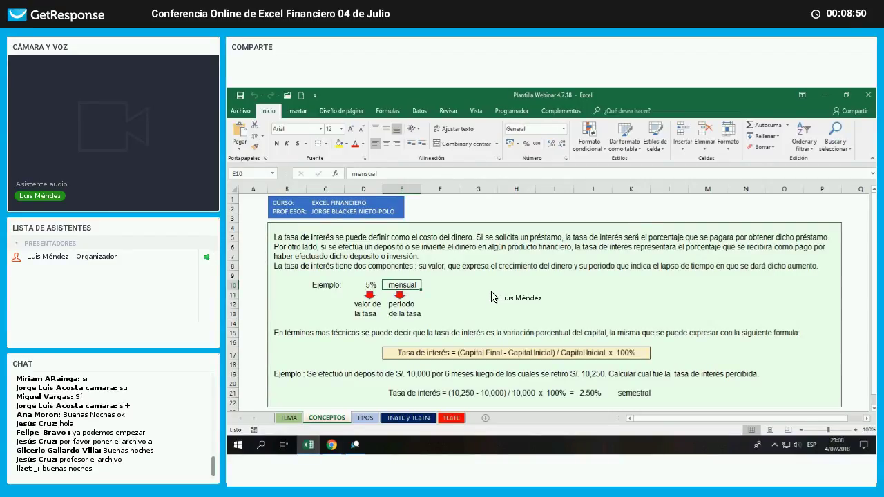
# Review the loan and deposit definitions in rows 5 and 6, and the technical definition, formula and deposit example in rows 15 to 19
pyautogui.moveTo(468, 237); pyautogui.dragTo(552, 241)
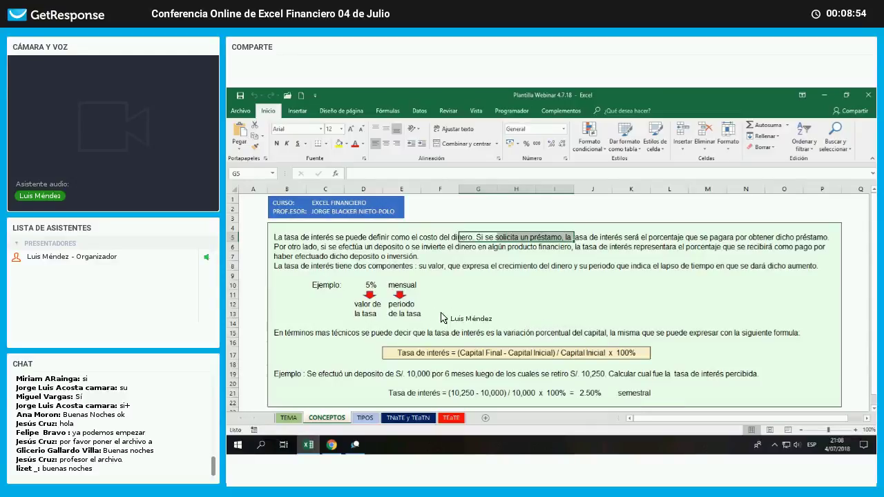
pyautogui.moveTo(307, 248); pyautogui.dragTo(380, 251)
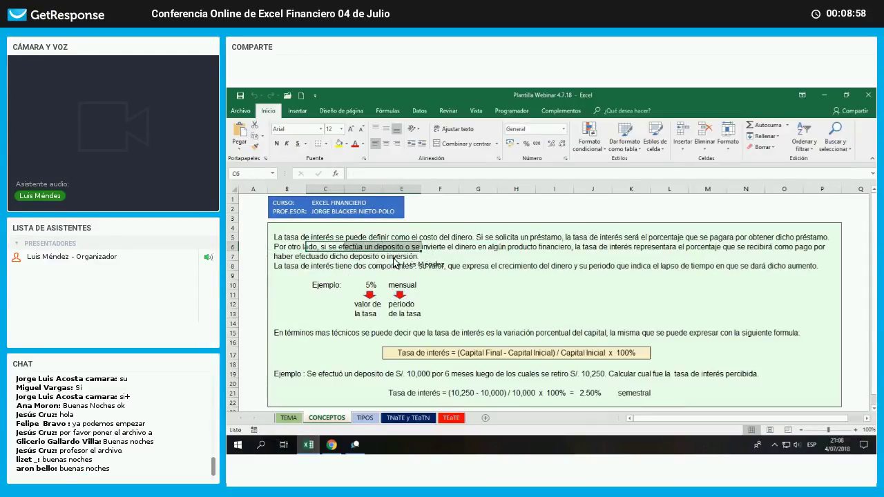
pyautogui.click(517, 304)
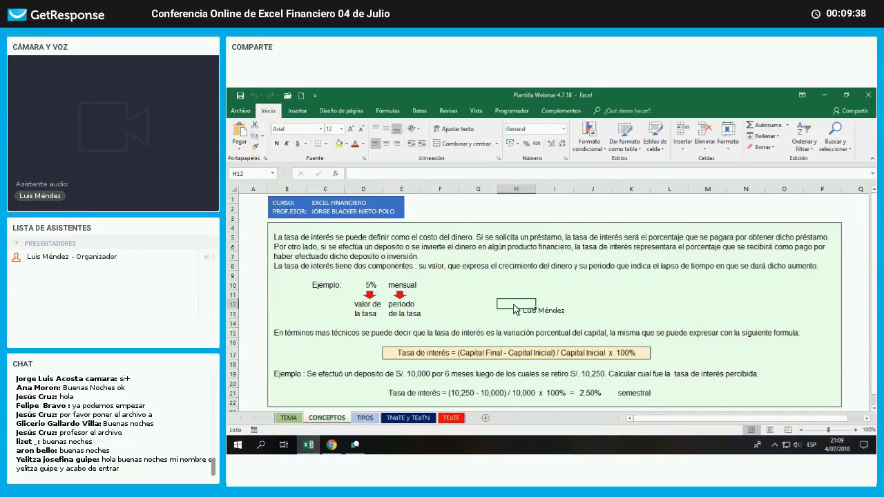
pyautogui.click(360, 247)
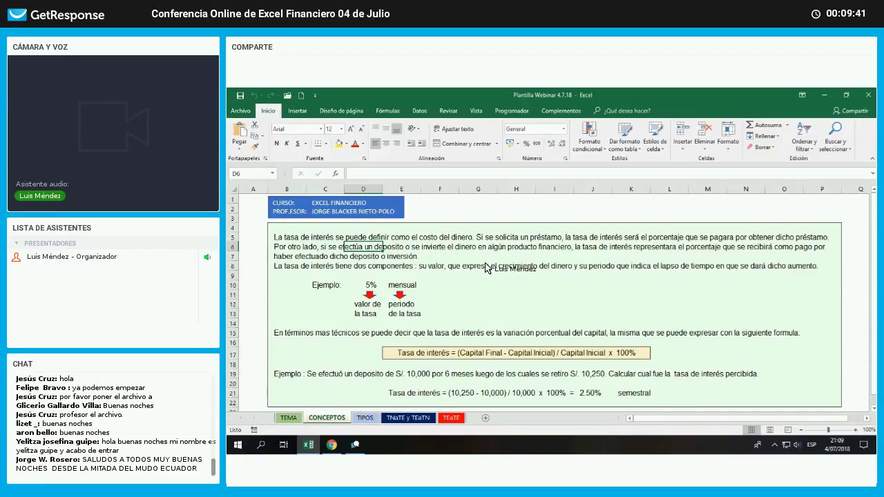
pyautogui.hotkey('shift', 'Right')
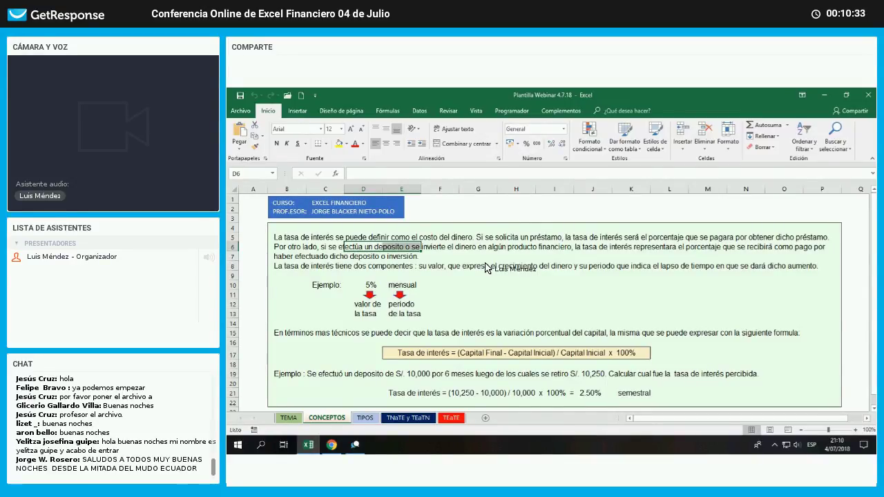
pyautogui.click(283, 333)
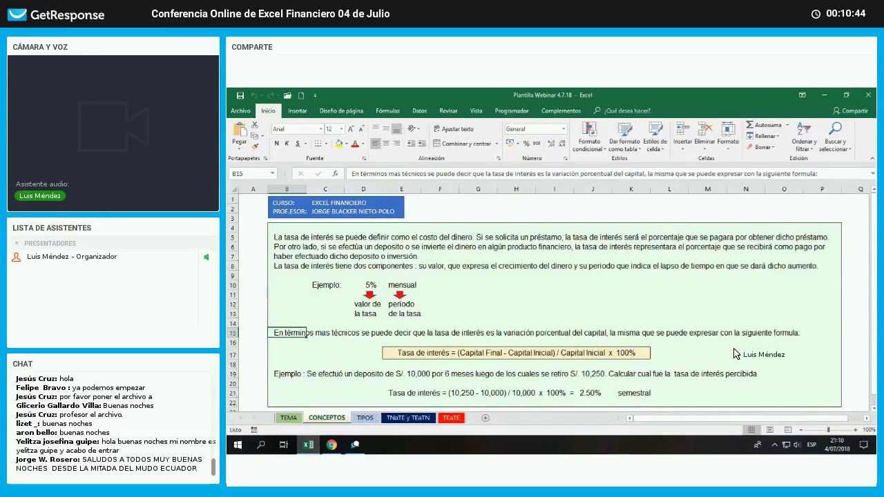
pyautogui.click(360, 354)
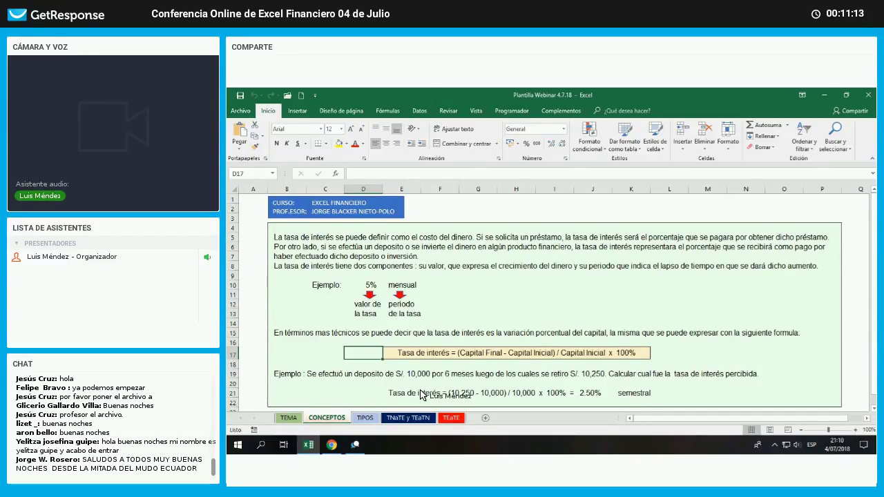
pyautogui.press('Down')
pyautogui.press('Down')
pyautogui.press('Left')
pyautogui.press('Left')
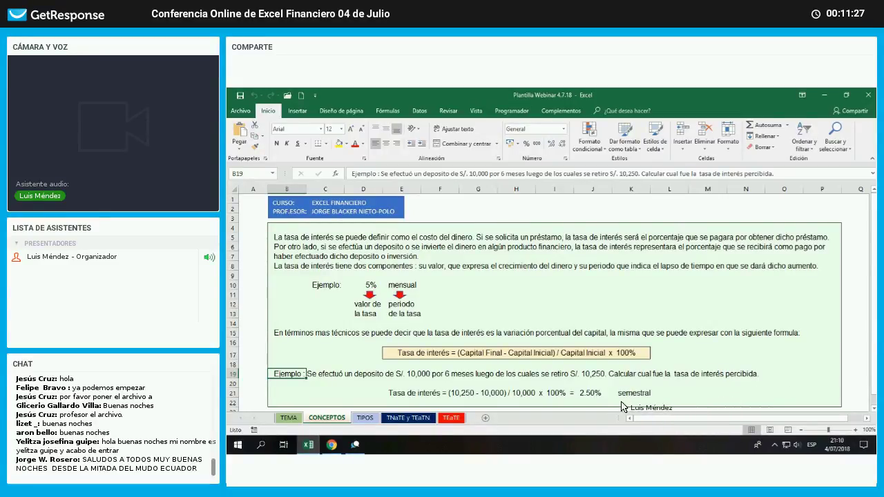
pyautogui.click(595, 395)
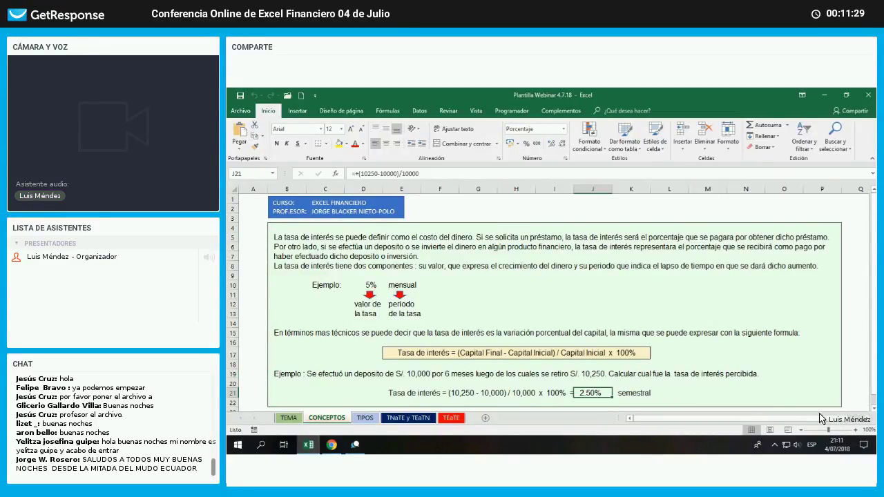
pyautogui.write('+')
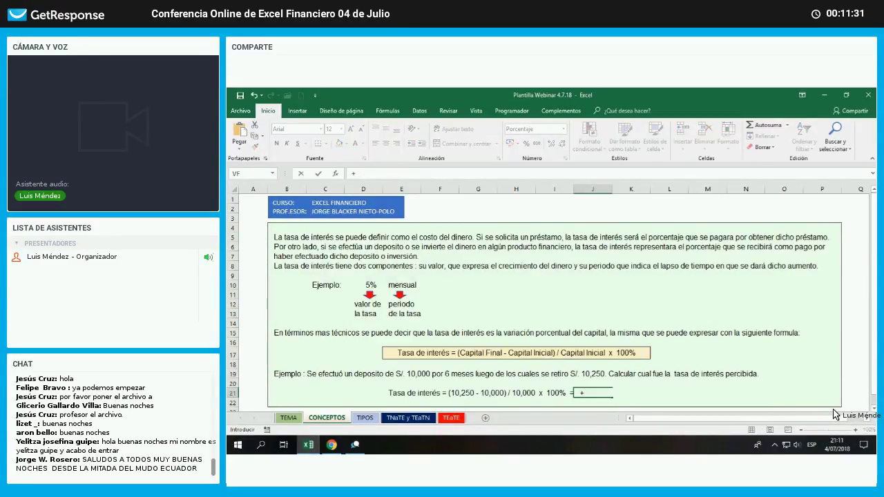
pyautogui.write('(1')
pyautogui.write('0250-10000')
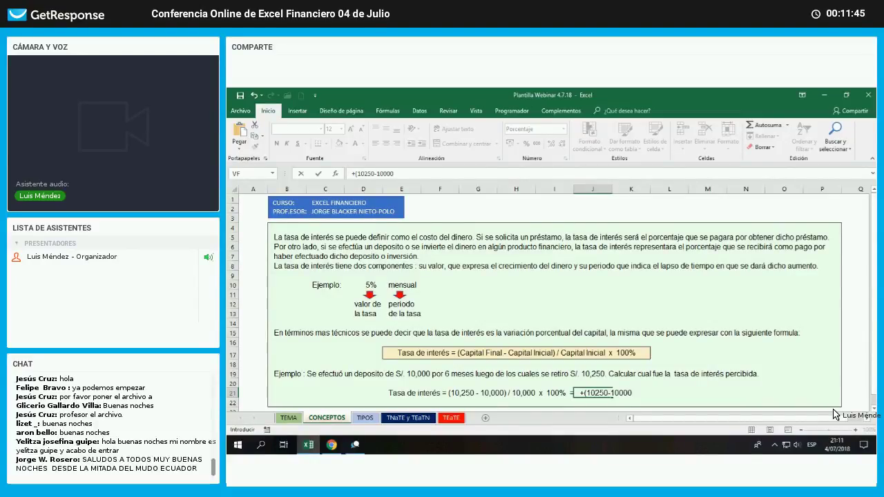
pyautogui.write(')')
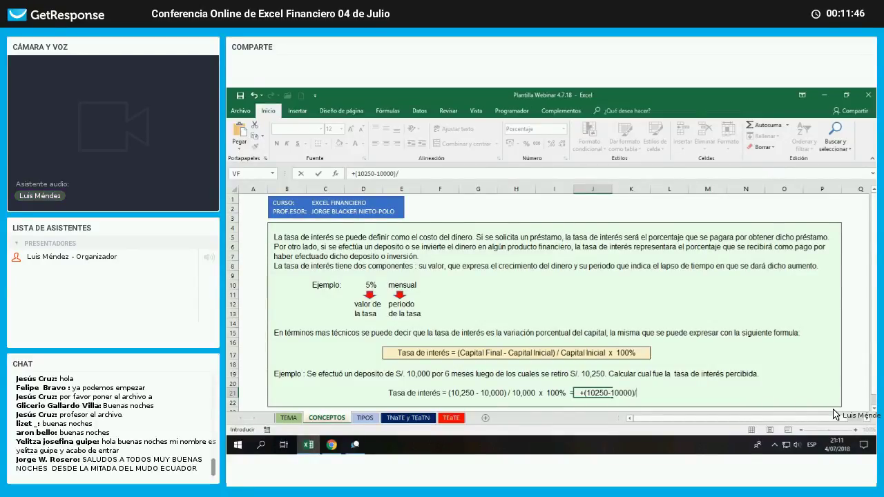
pyautogui.write('/10000')
pyautogui.press('Return')
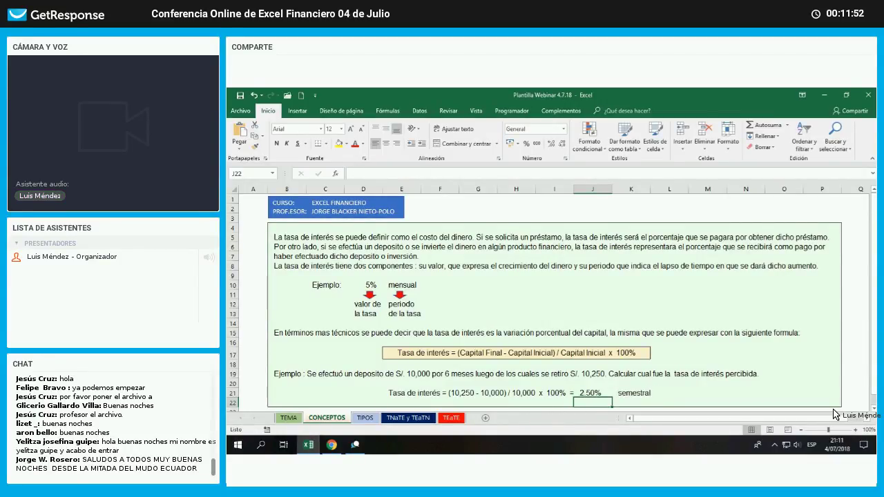
# Change the number format of the calculated interest rate in J21 to General
pyautogui.click(594, 393)
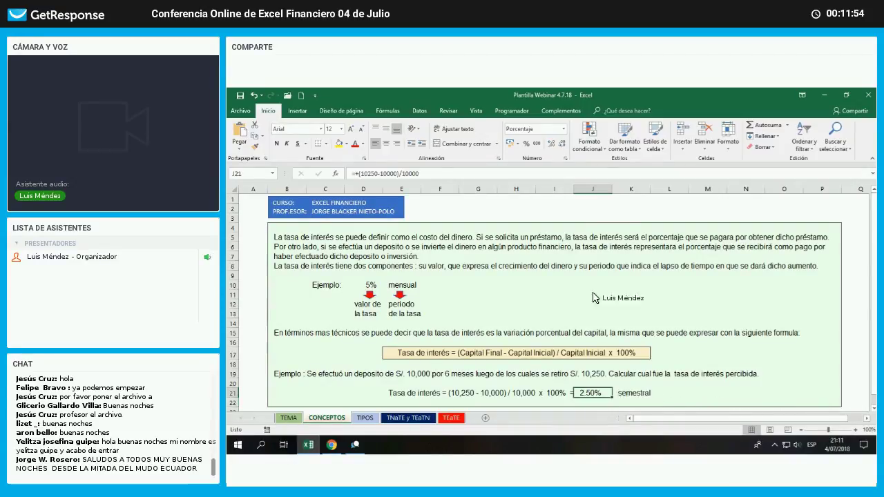
pyautogui.click(564, 130)
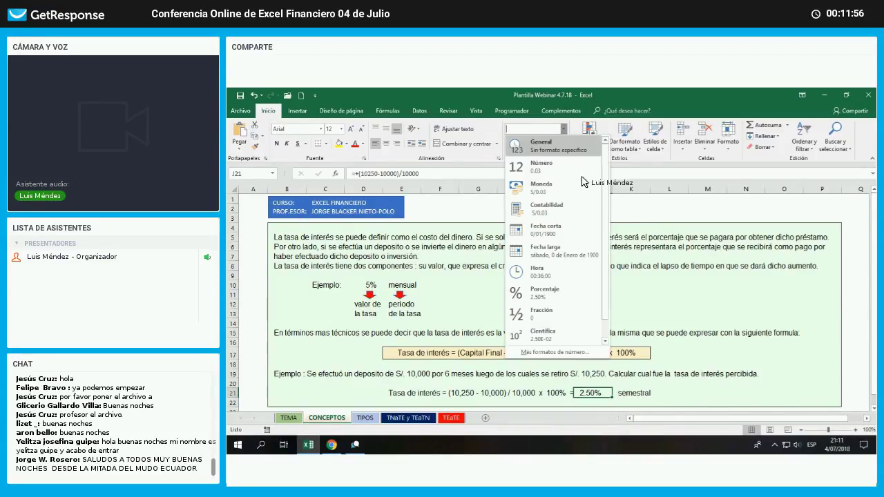
pyautogui.click(560, 146)
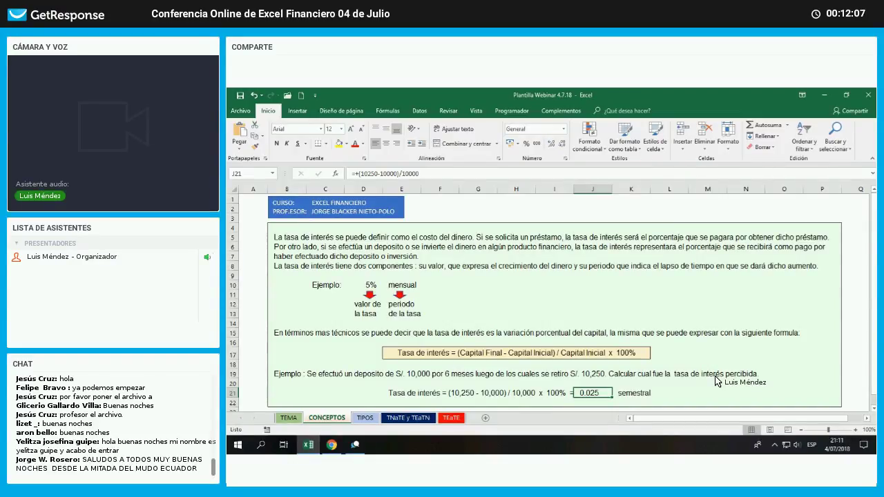
# Format the calculated interest rate in J21 as a percentage with two decimal places
pyautogui.click(528, 145)
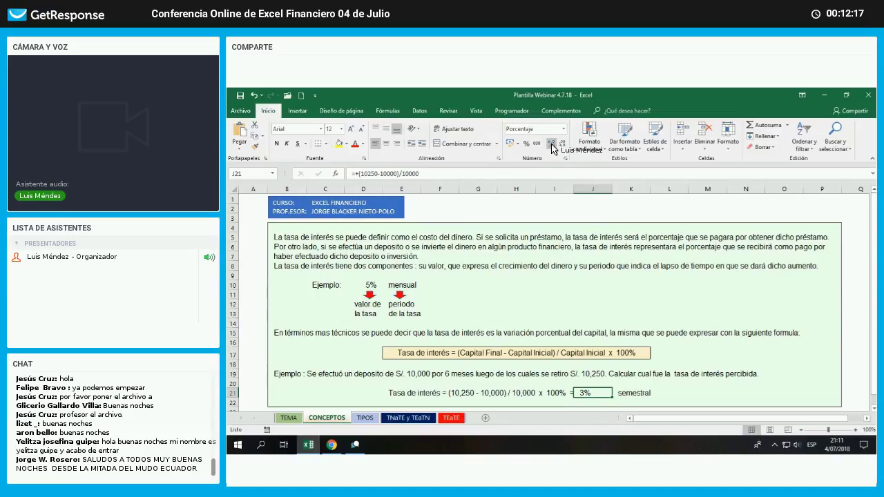
pyautogui.click(552, 145)
pyautogui.click(552, 146)
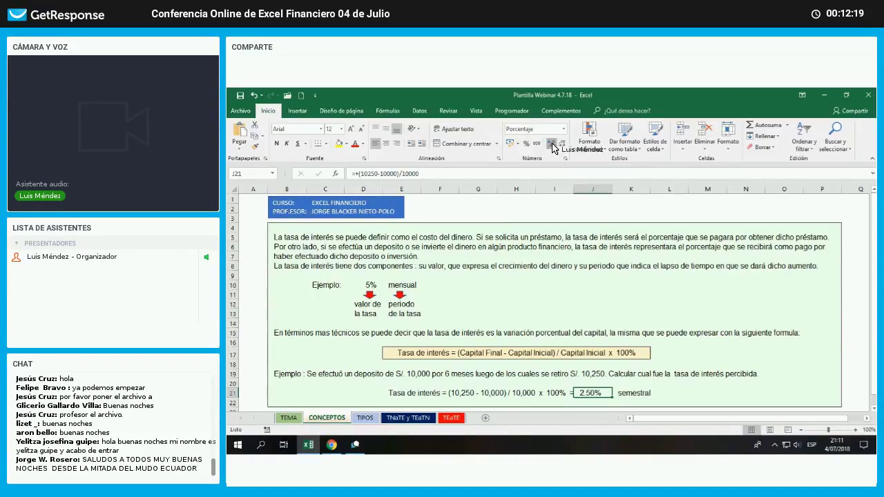
pyautogui.click(552, 145)
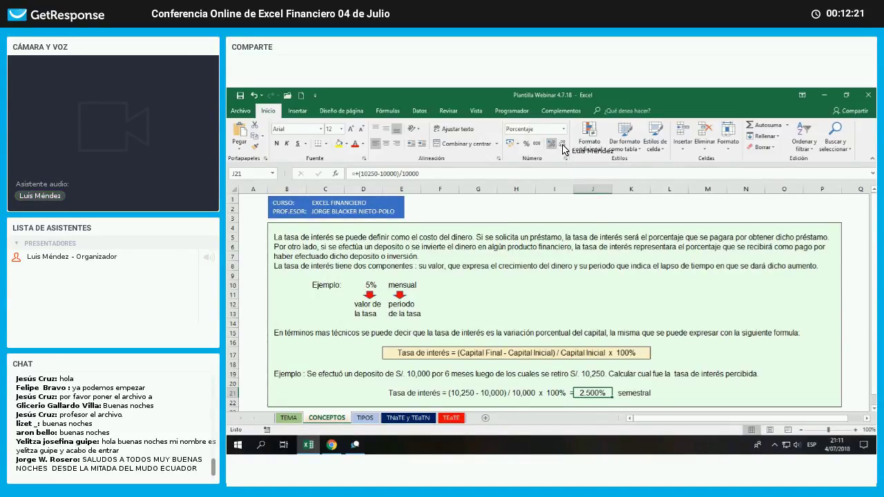
pyautogui.click(562, 145)
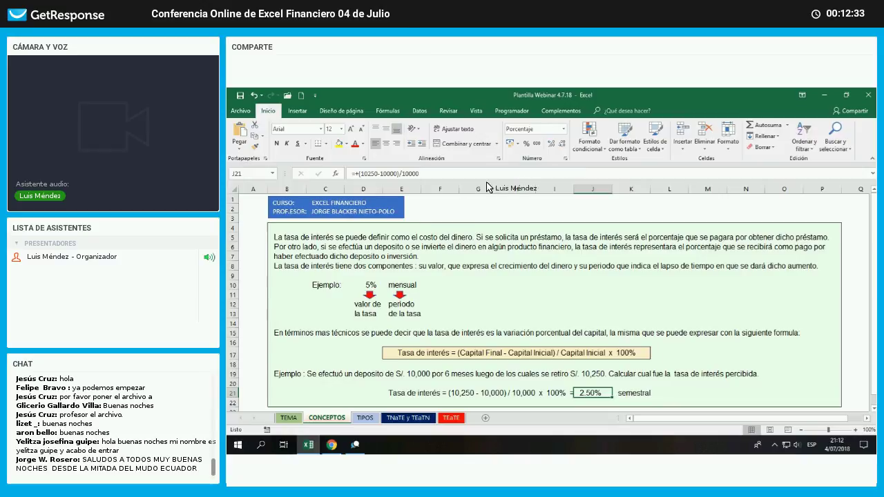
# Review the rate formula in row 17, the deposit example in row 19 and the rate's period in K21
pyautogui.click(376, 356)
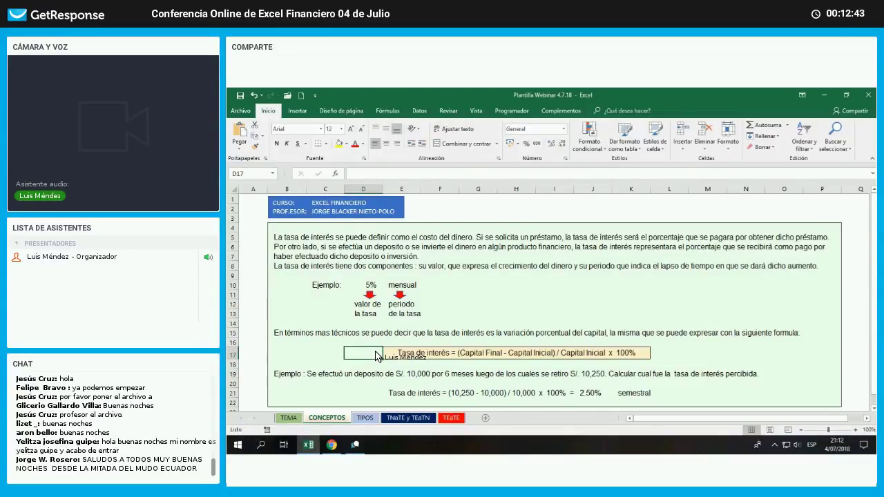
pyautogui.click(445, 376)
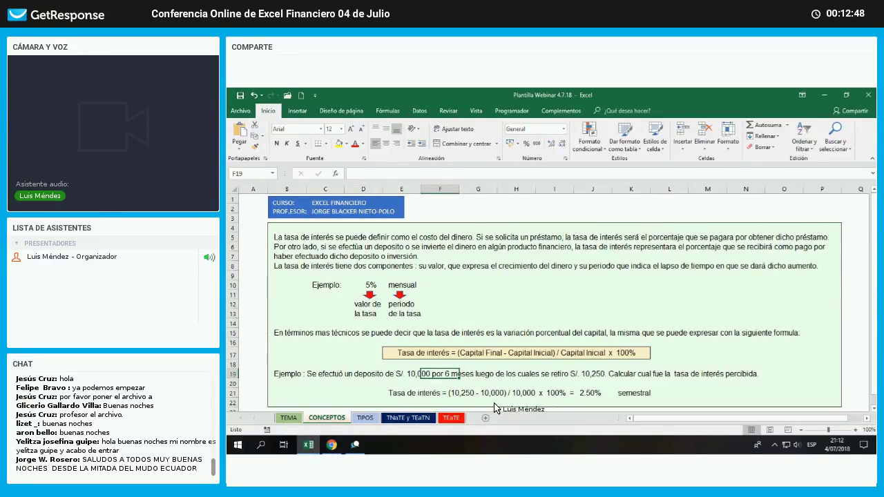
pyautogui.click(631, 396)
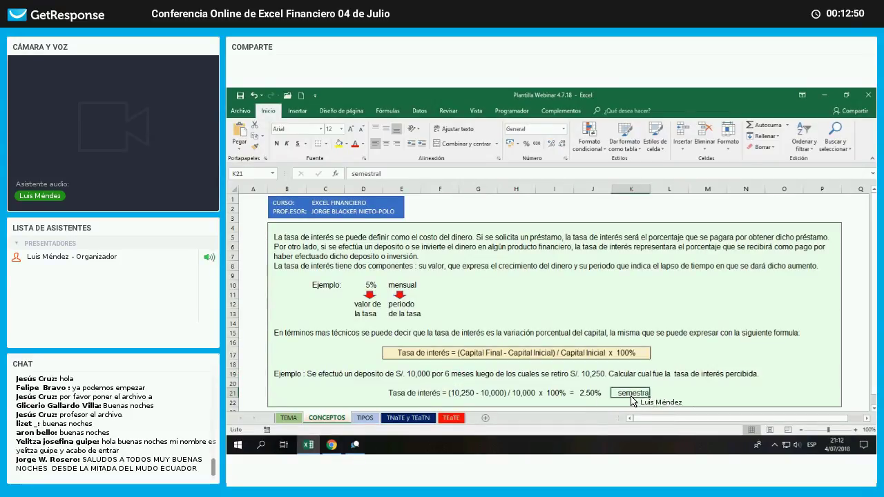
pyautogui.click(689, 396)
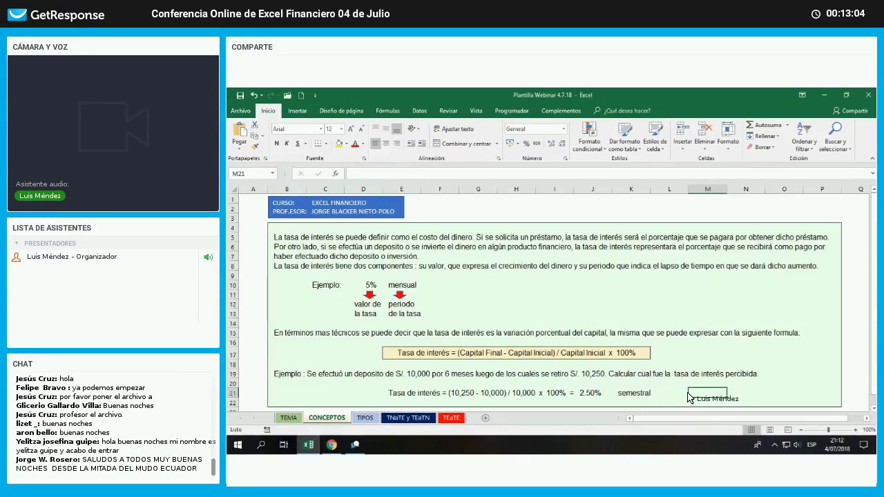
pyautogui.click(364, 357)
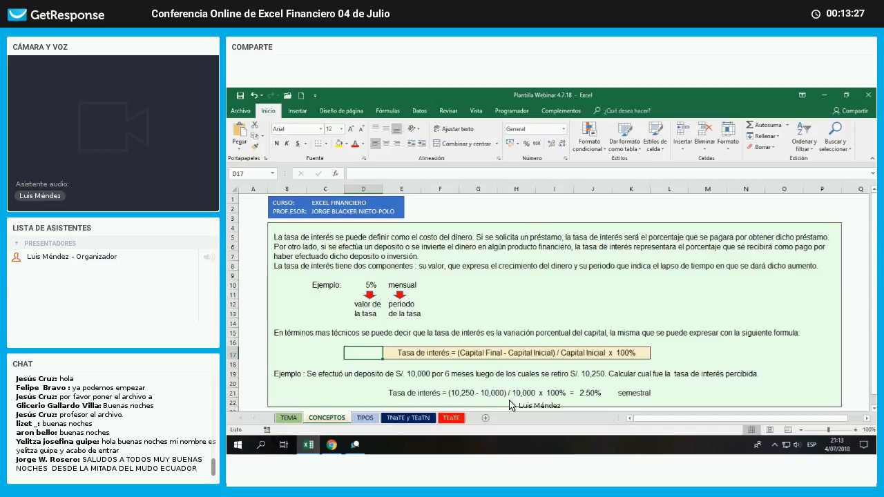
# Enter the function name RRI in cell M17, beside the interest rate formula
pyautogui.click(708, 353)
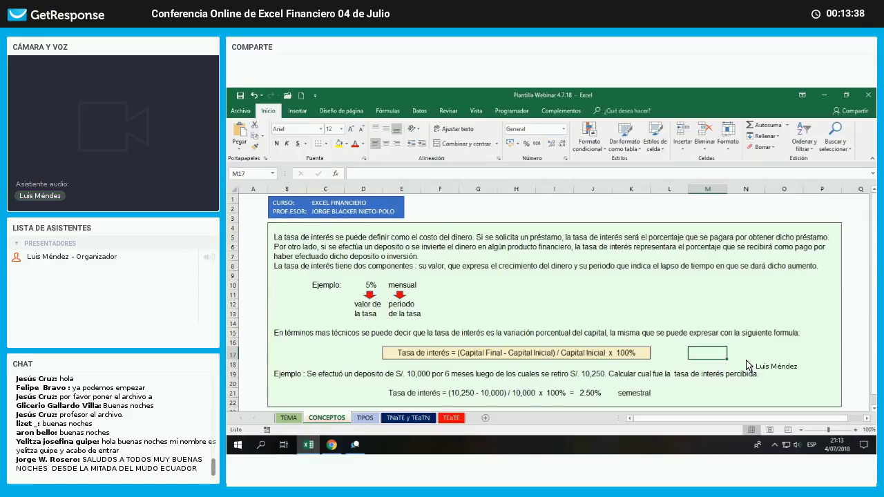
pyautogui.write('R')
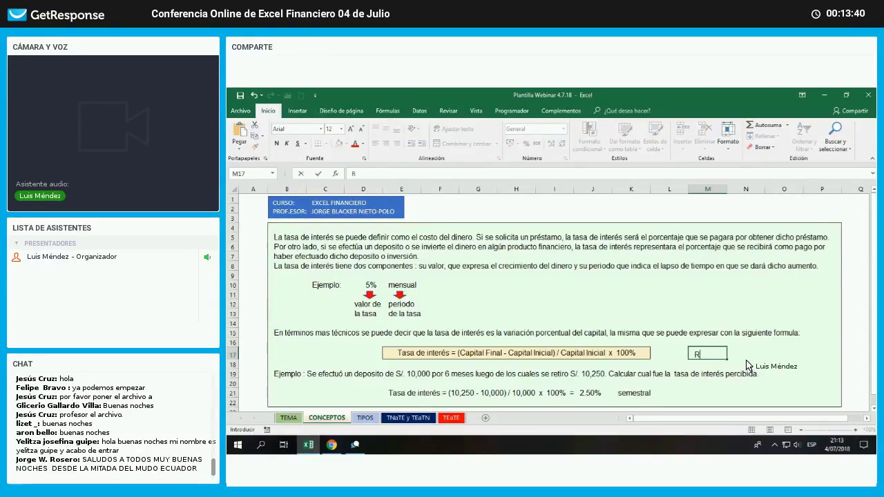
pyautogui.write('RI')
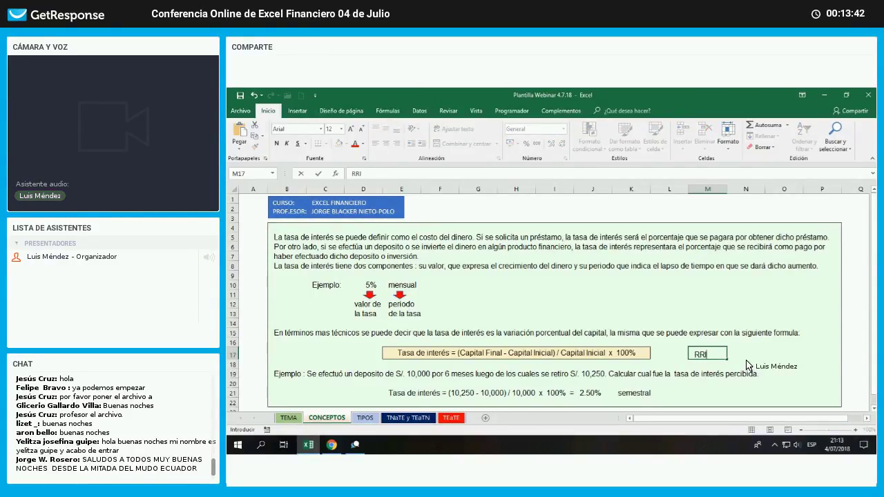
pyautogui.press('Return')
pyautogui.click(718, 355)
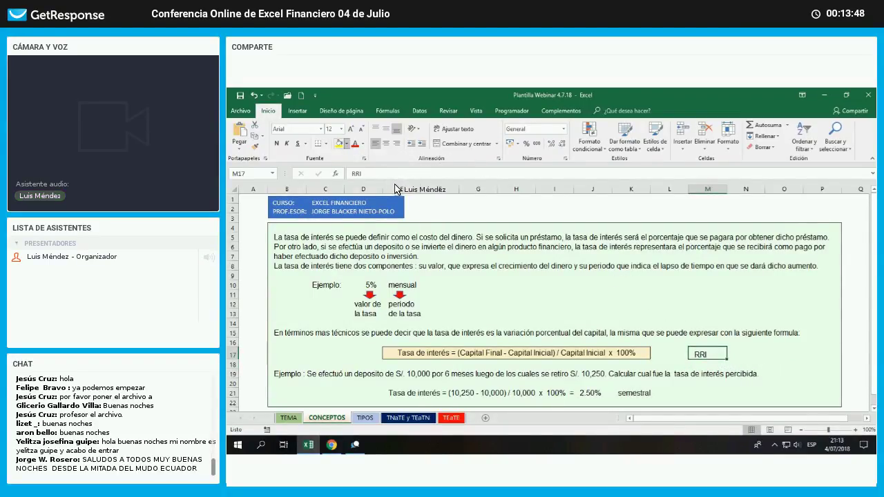
# Format the RRI label in M17 with a gold fill, centred bold text and an outside border
pyautogui.click(338, 143)
pyautogui.click(385, 143)
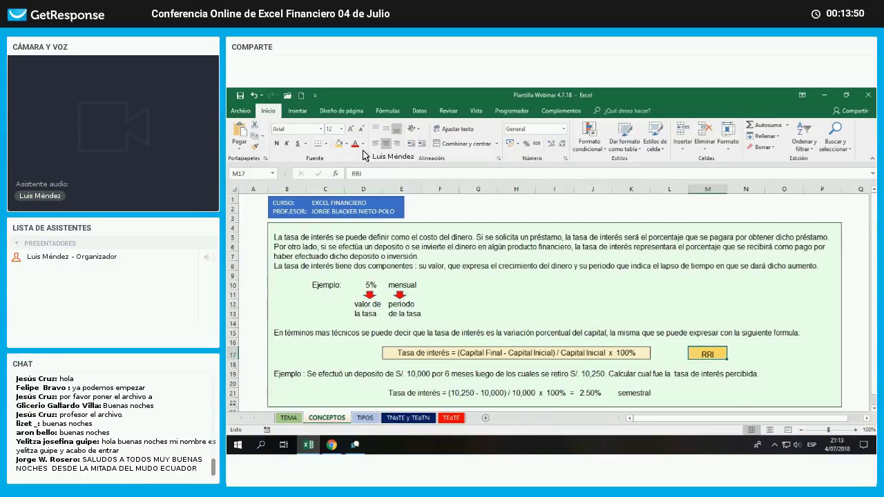
pyautogui.click(276, 143)
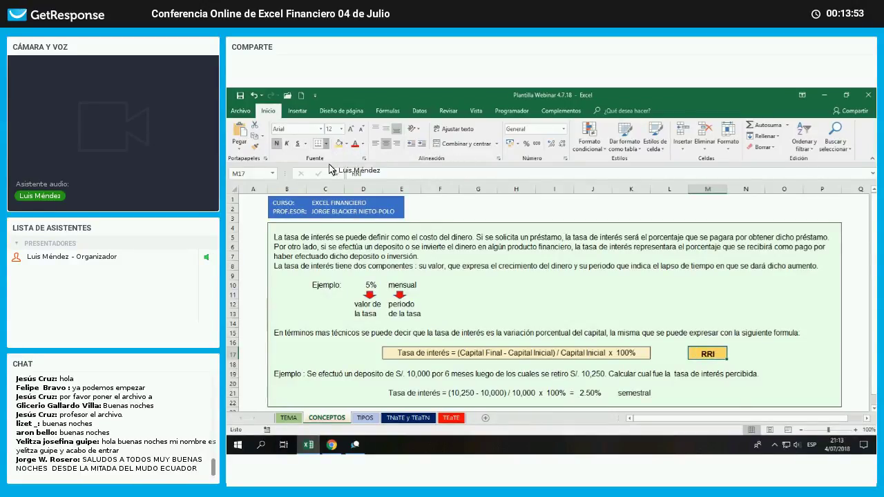
pyautogui.click(325, 144)
pyautogui.click(335, 224)
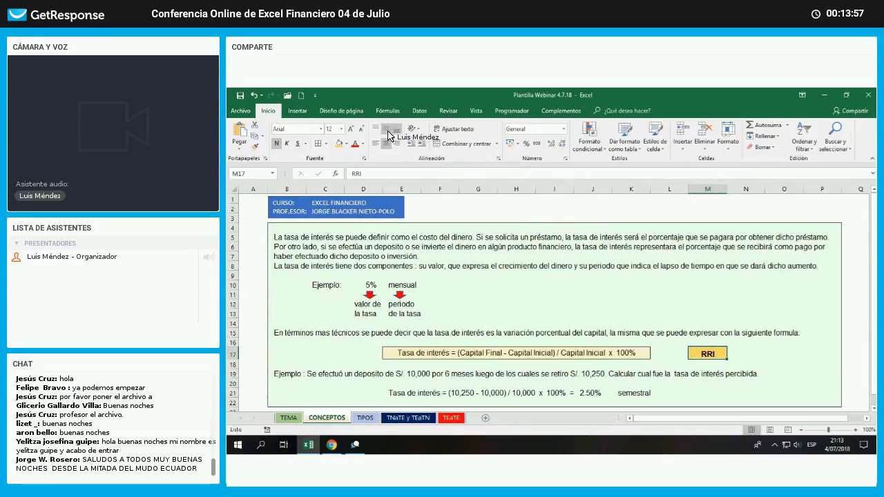
# From cell K11, examine the Nper, Va and Vf arguments of the RRI function in the Financiera category, leaving the cell empty
pyautogui.click(641, 295)
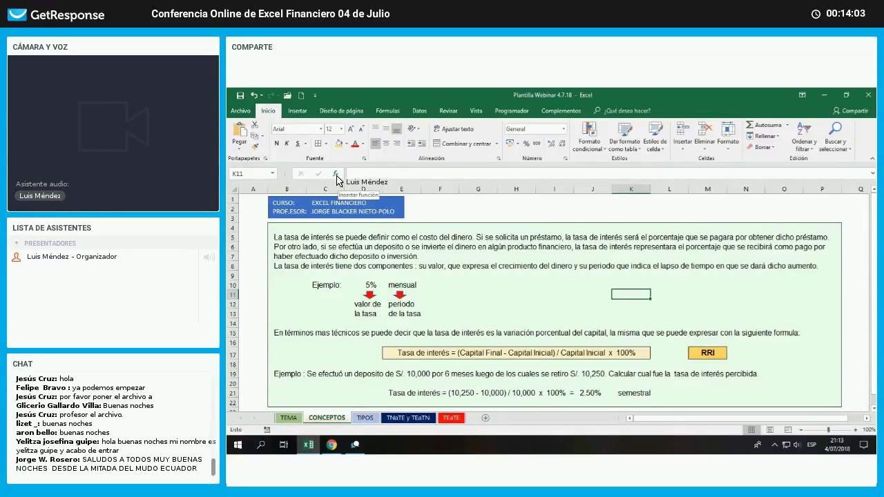
pyautogui.click(336, 174)
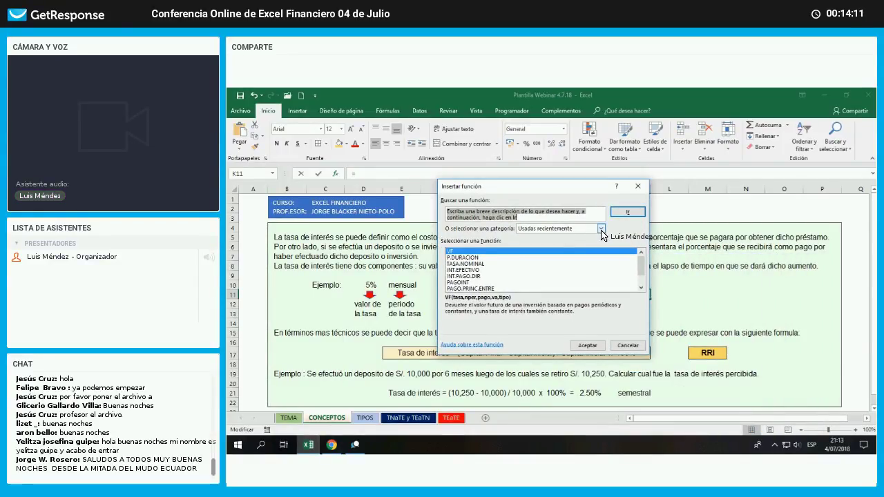
pyautogui.click(601, 228)
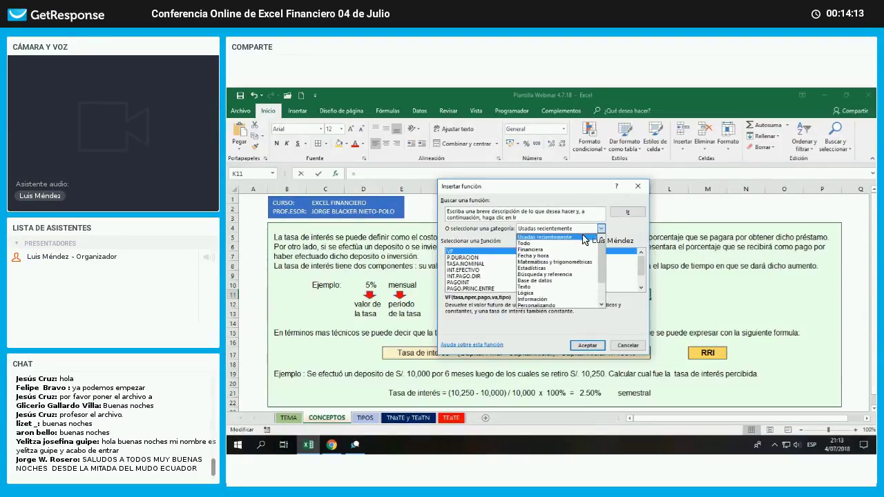
pyautogui.click(546, 251)
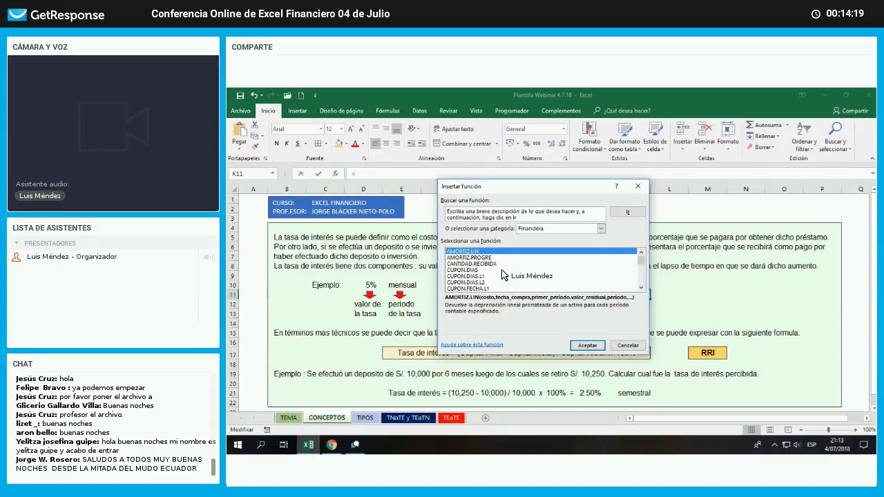
pyautogui.scroll(-10, 502, 275)
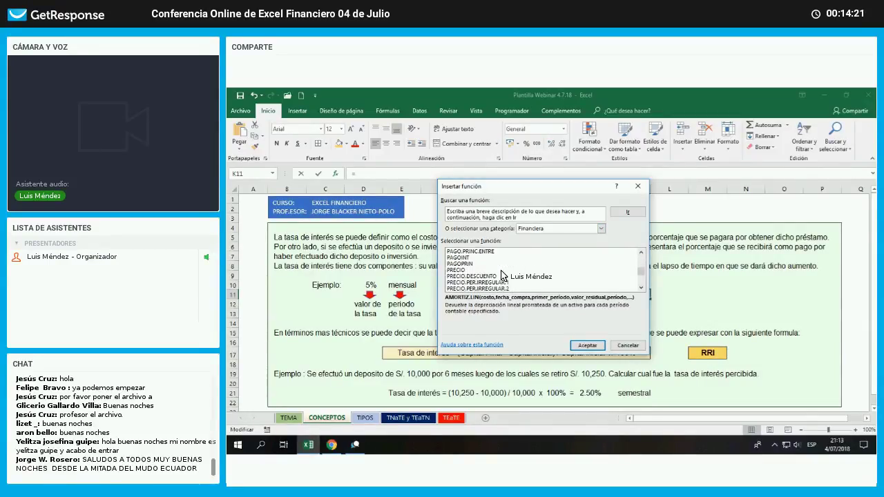
pyautogui.scroll(-4, 502, 275)
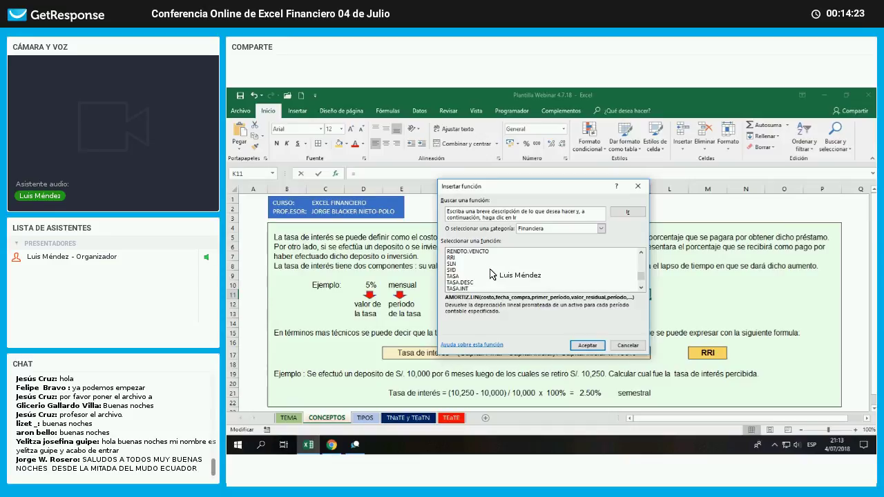
pyautogui.click(459, 258)
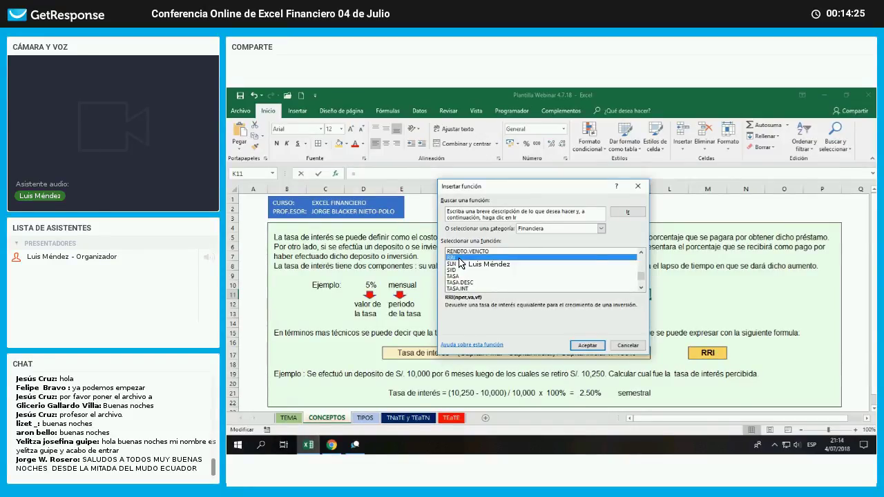
pyautogui.click(588, 345)
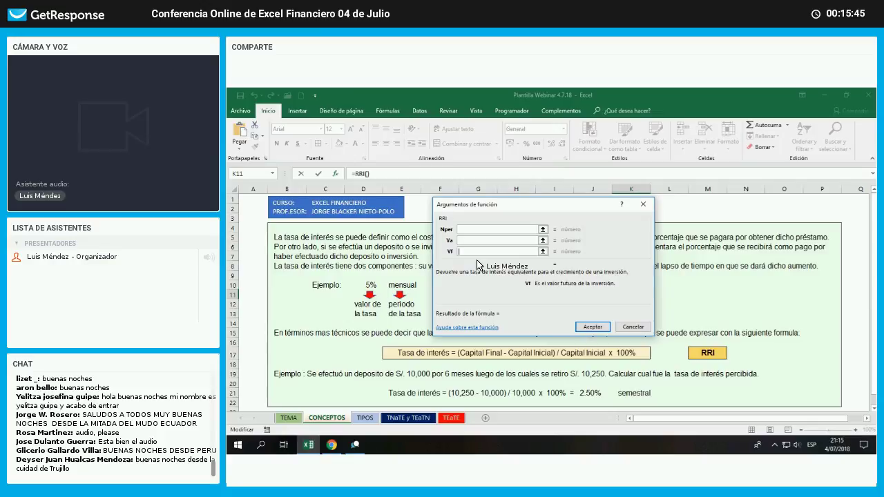
pyautogui.click(470, 232)
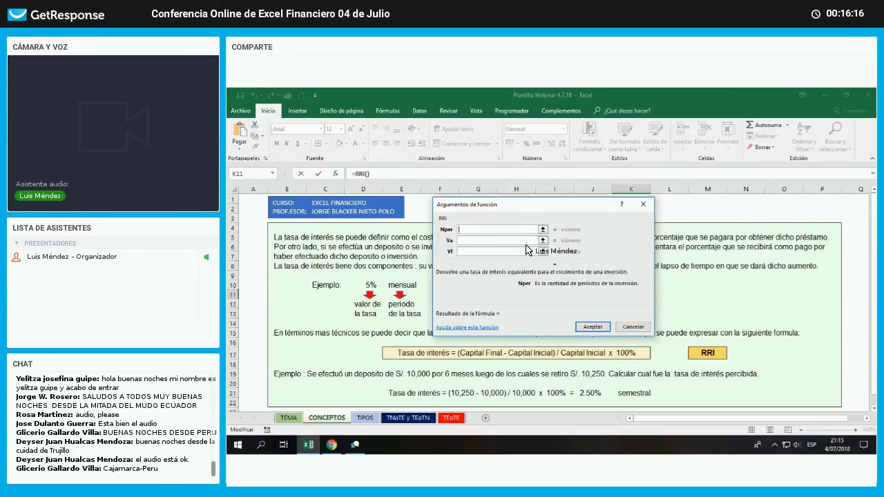
pyautogui.press('Escape')
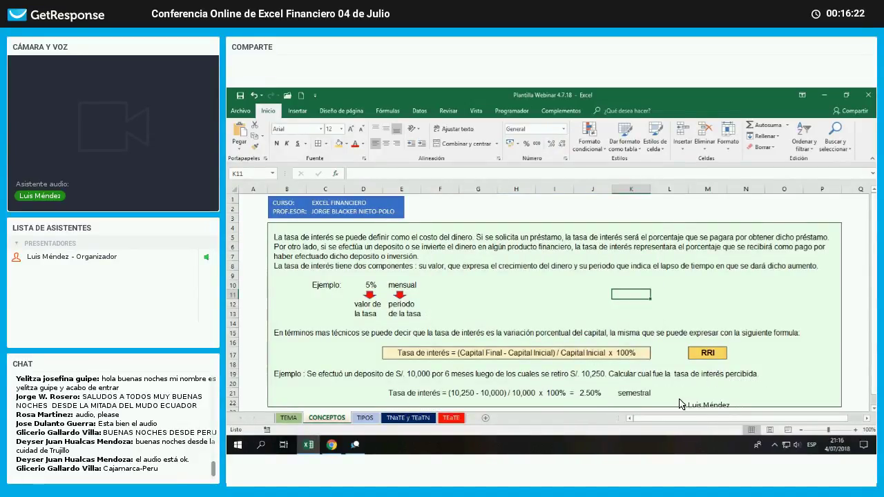
# Give cell M21 the gold fill used for the RRI label and insert the financial function RRI in it
pyautogui.click(702, 395)
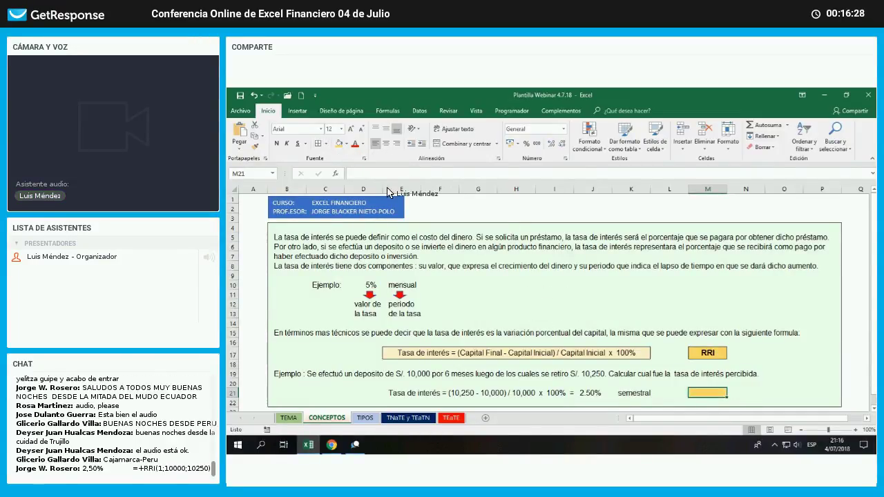
pyautogui.click(335, 173)
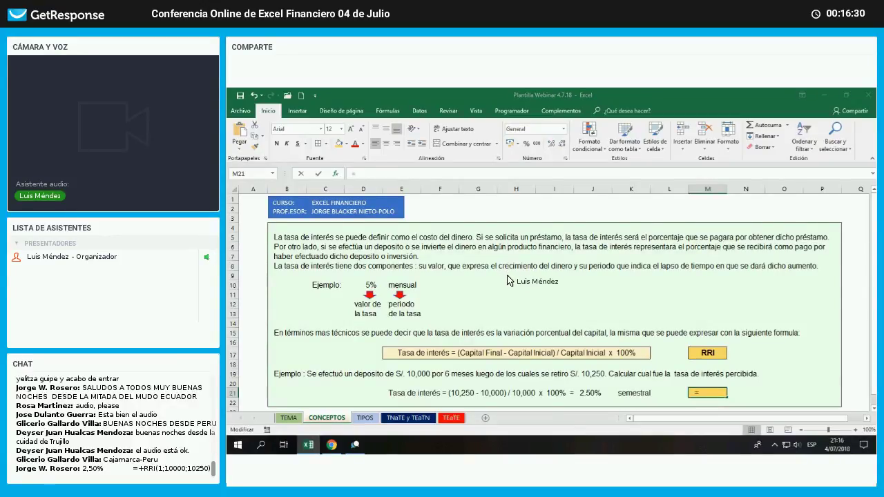
pyautogui.scroll(-12, 476, 285)
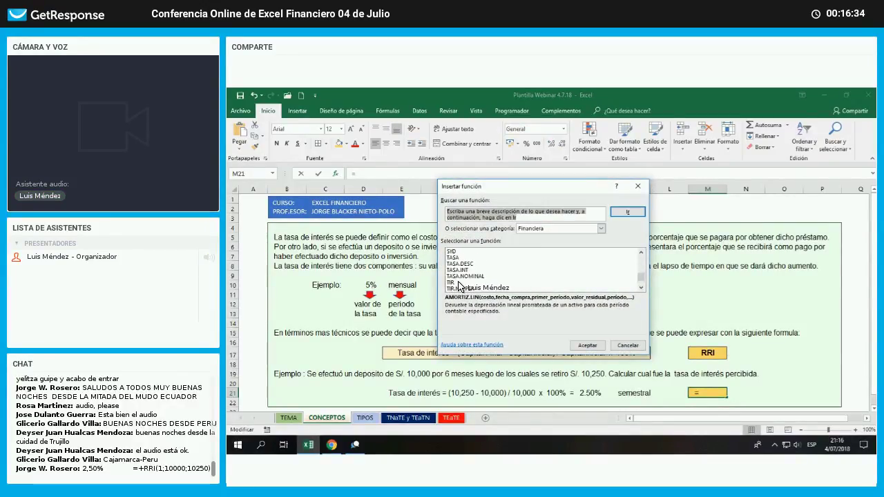
pyautogui.scroll(1, 460, 274)
pyautogui.click(453, 257)
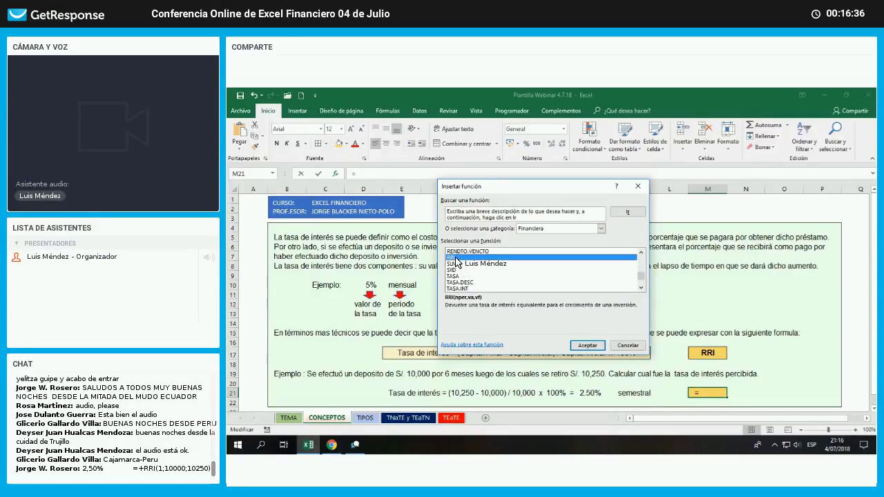
pyautogui.press('Return')
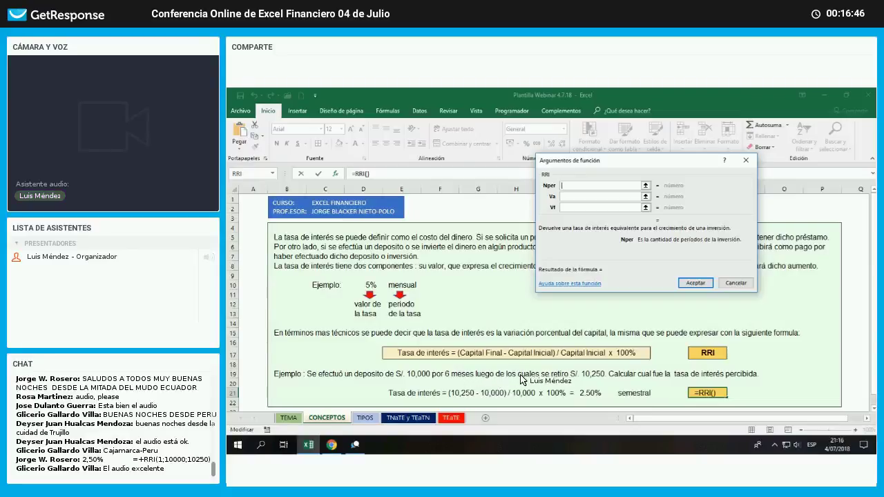
# Complete the RRI function in M21 with Nper 6, Va 10000 and Vf 10250
pyautogui.write('6')
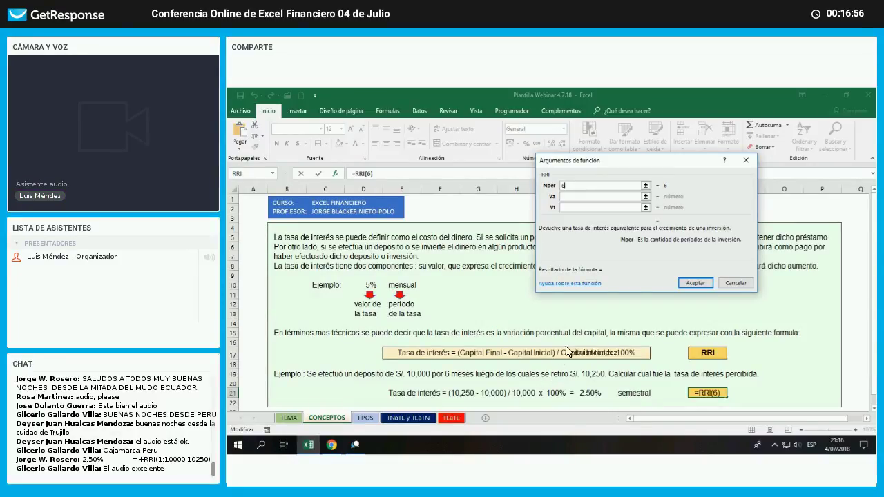
pyautogui.click(568, 196)
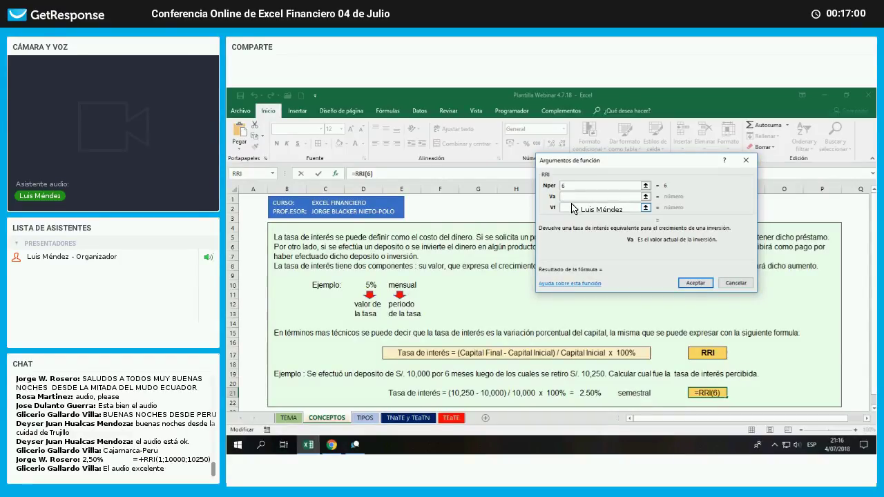
pyautogui.write('10000')
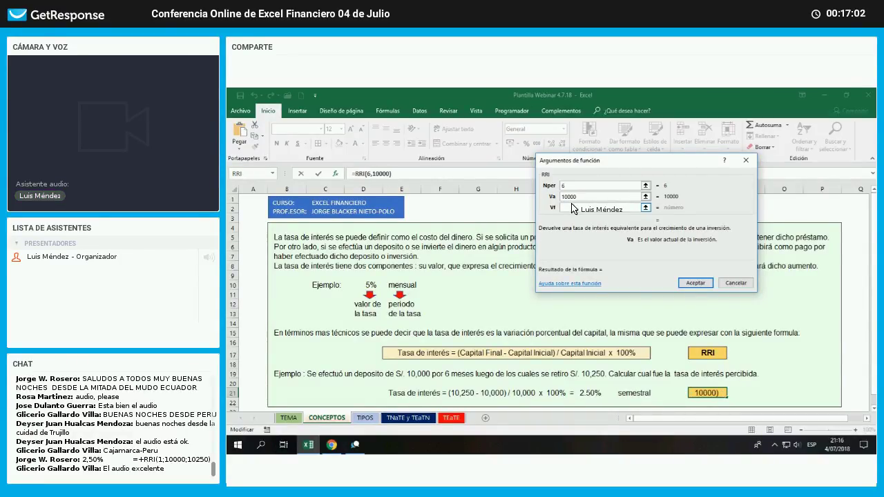
pyautogui.click(572, 208)
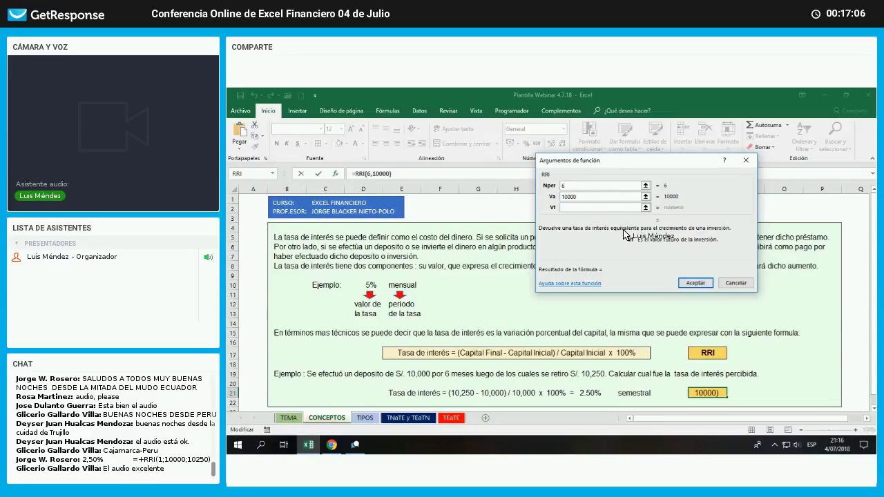
pyautogui.write('10250')
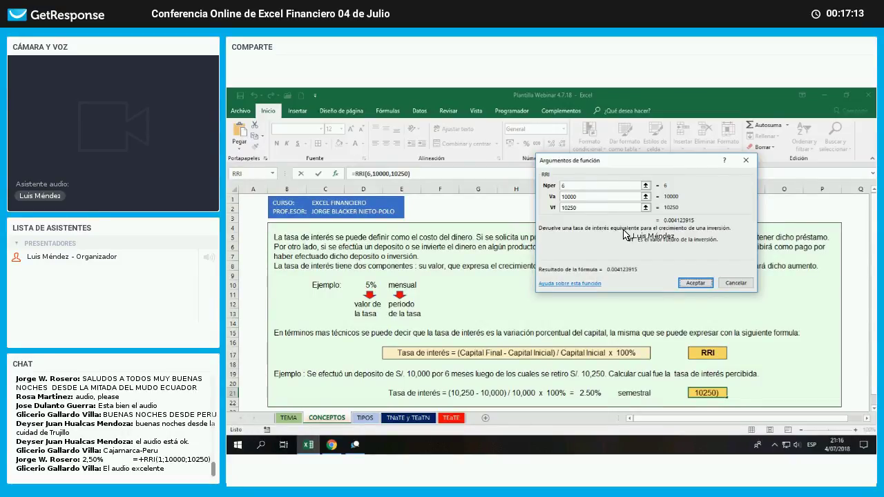
pyautogui.press('Return')
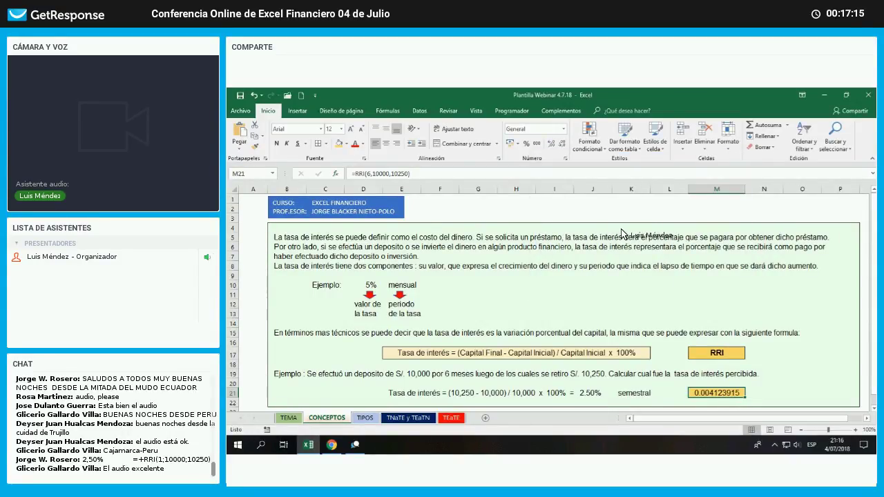
# Format the RRI result in M21 as a percentage with two decimals and centre it in the cell
pyautogui.click(527, 147)
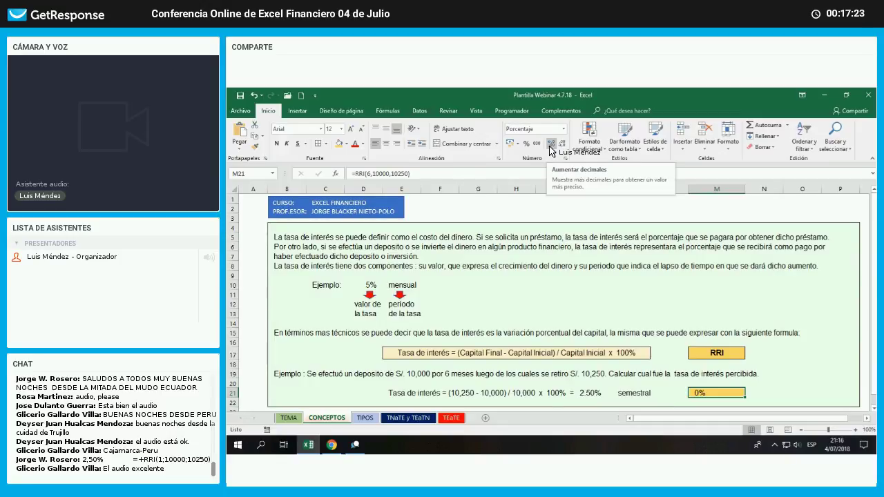
pyautogui.click(549, 145)
pyautogui.click(550, 145)
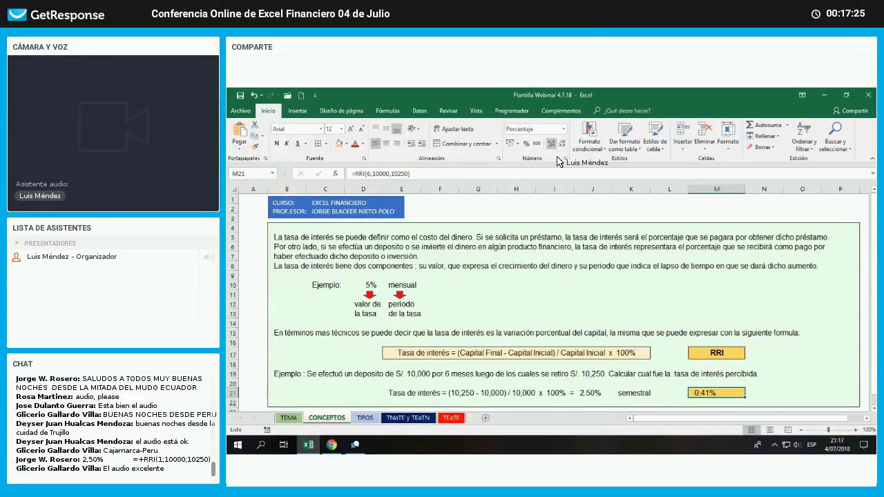
pyautogui.click(385, 143)
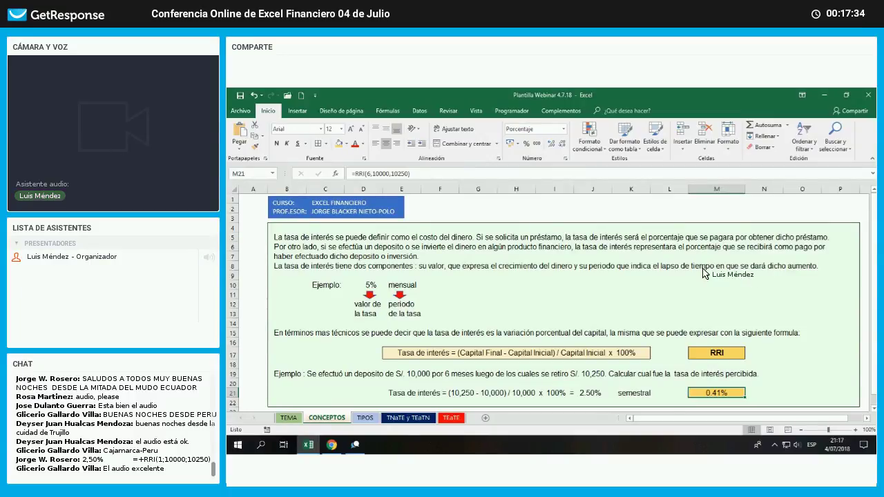
# Enter the period label mensual in N21, beside the RRI result
pyautogui.click(772, 396)
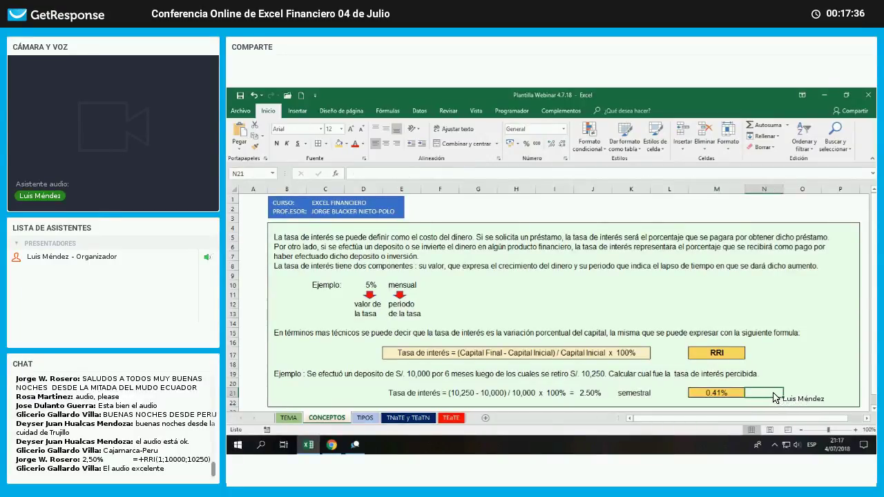
pyautogui.write('mensual')
pyautogui.press('Return')
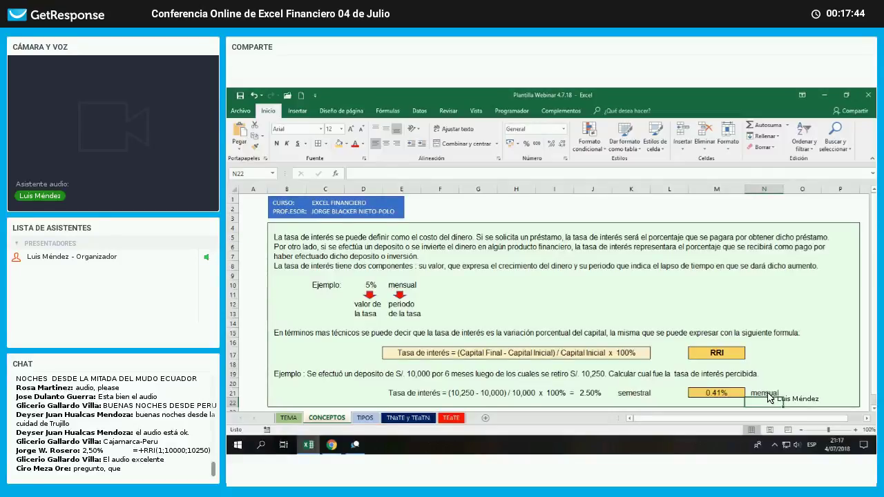
# Compare the 6-month deposit example in row 19 with the manually calculated semestral rate in J21
pyautogui.click(593, 393)
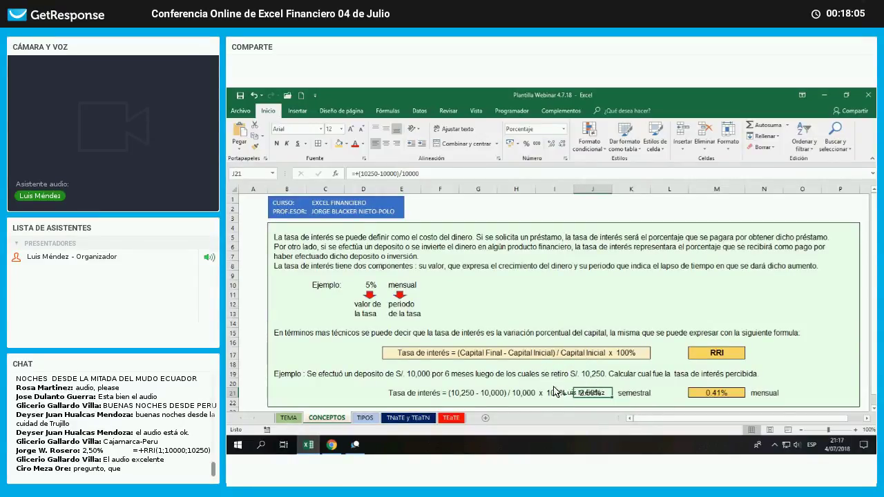
pyautogui.click(456, 378)
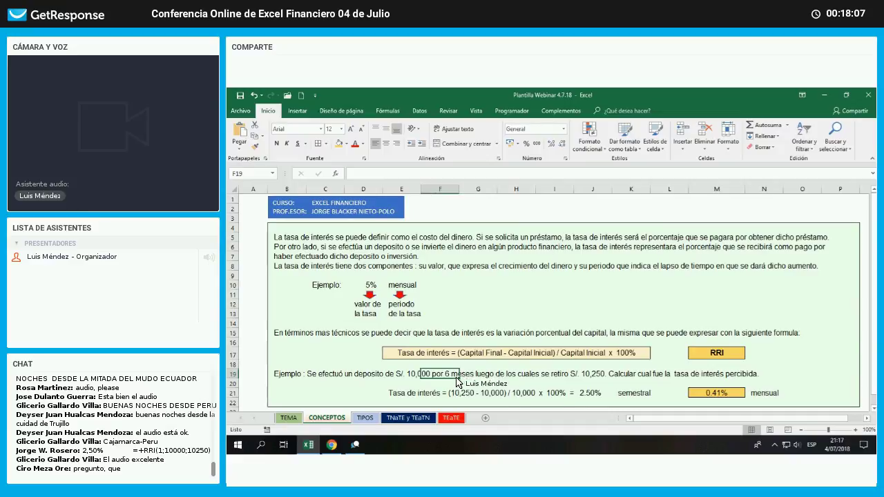
pyautogui.click(591, 394)
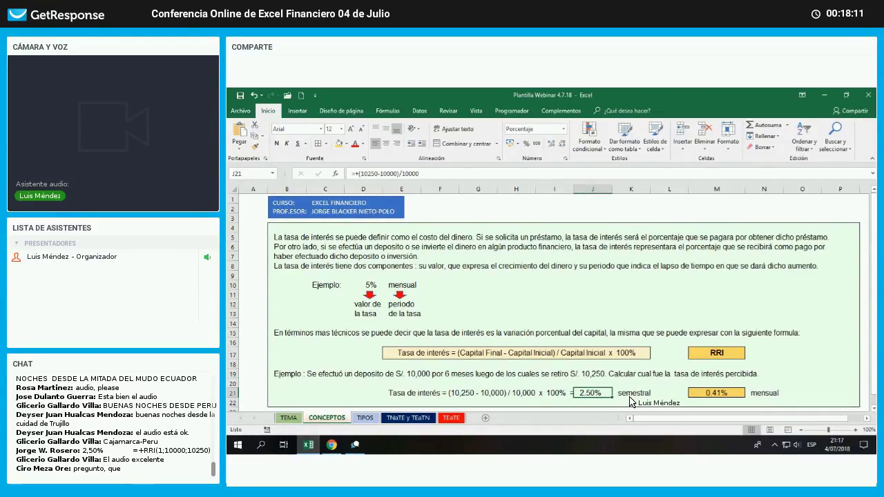
# Set the Nper argument of the RRI function in M21 to 6/12 and label the rate anual in N21
pyautogui.click(733, 395)
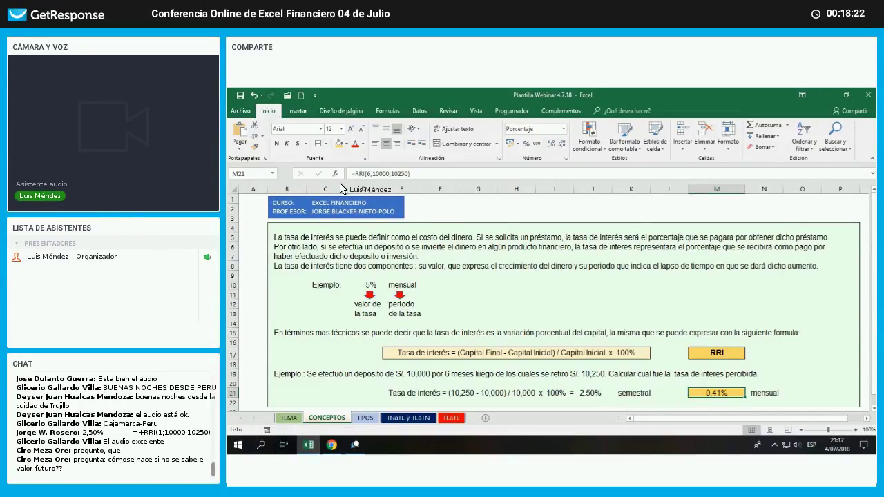
pyautogui.click(336, 174)
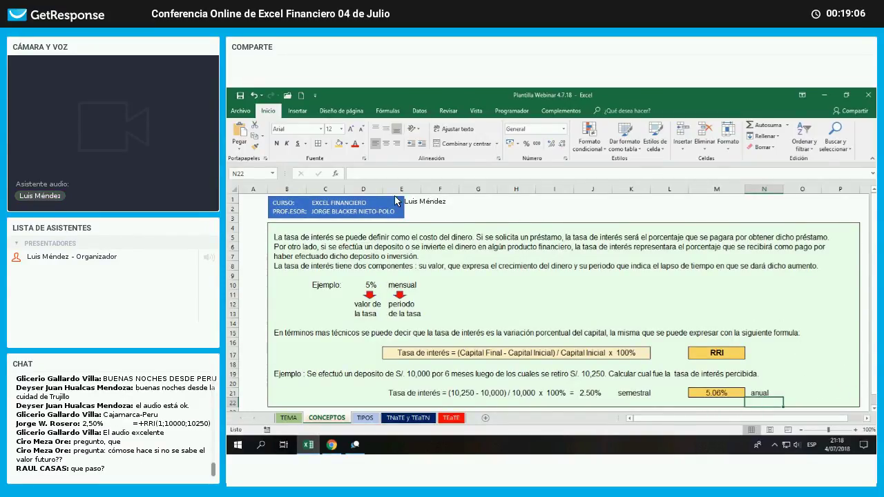
pyautogui.click(343, 177)
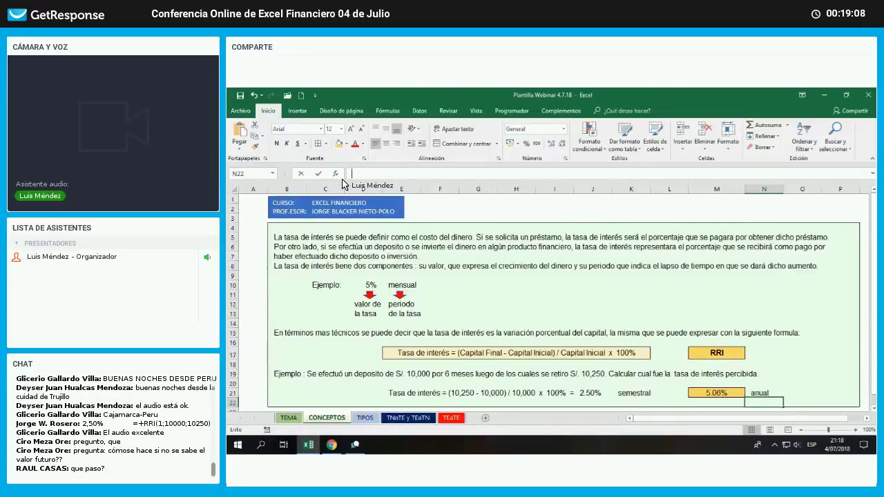
pyautogui.hotkey('shift', 'F3')
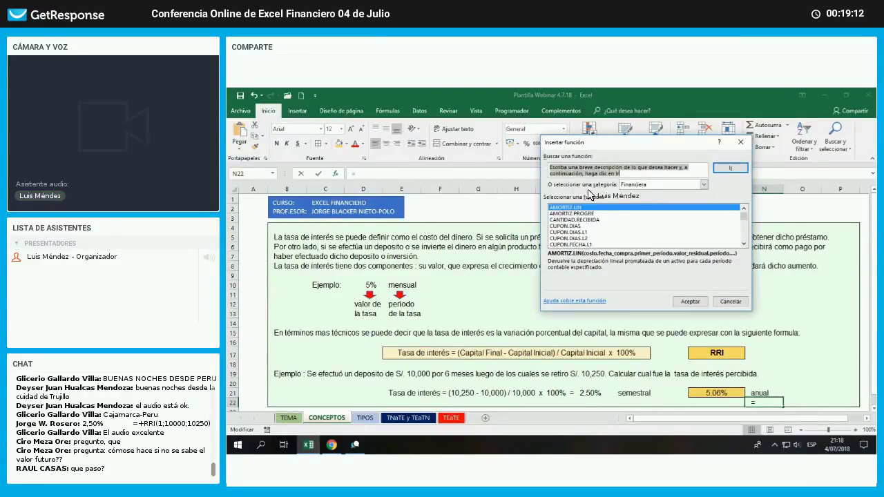
pyautogui.press('Escape')
# Set the Nper argument of the RRI function in M21 to 1 and label the rate semestral in N21
pyautogui.press('Up')
pyautogui.press('Left')
pyautogui.hotkey('shift', 'F3')
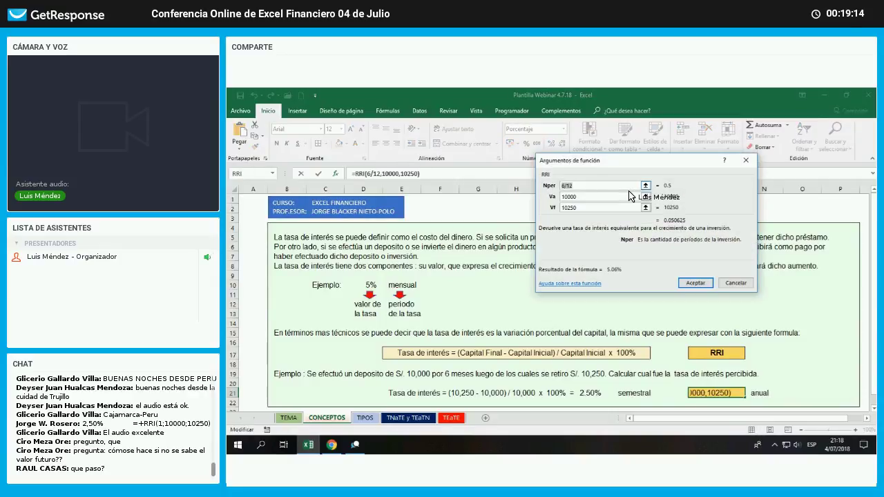
pyautogui.press('BackSpace')
pyautogui.write('1')
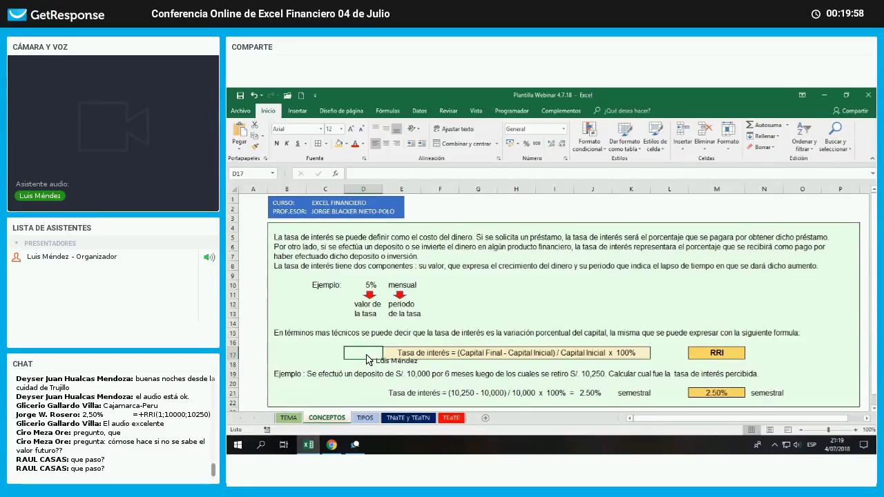
# Review the deposit's 6-month term in row 19 against the manual rate formula in J21
pyautogui.click(377, 395)
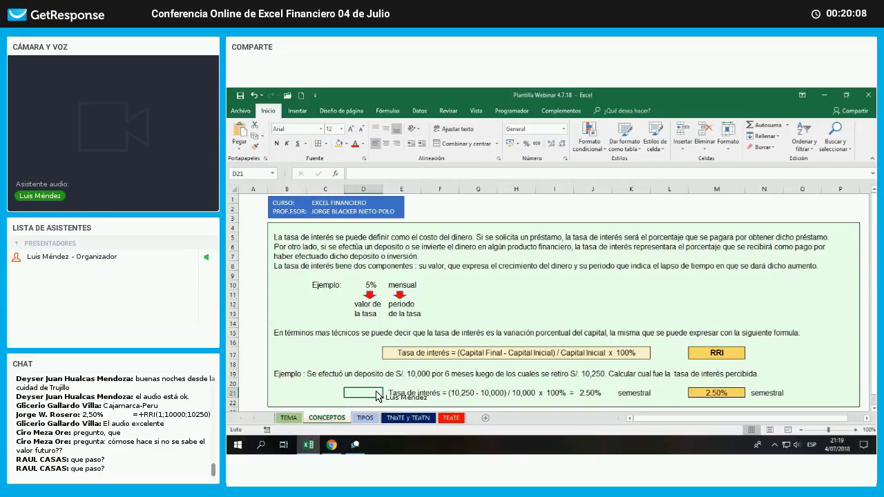
pyautogui.click(442, 375)
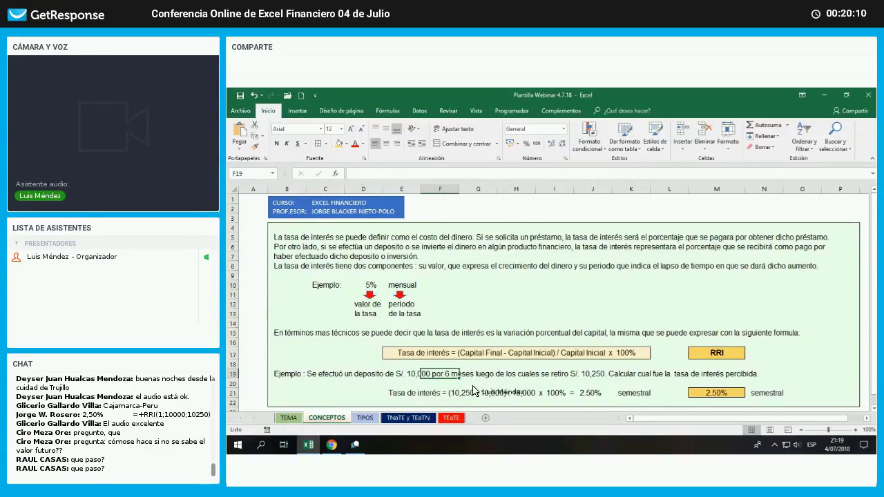
pyautogui.click(592, 392)
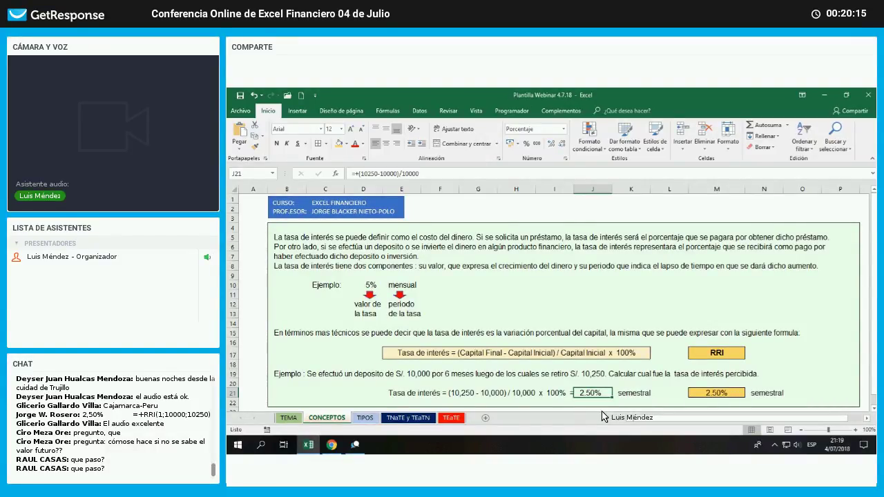
# Fill the RRI result cell M21 with yellow
pyautogui.click(707, 396)
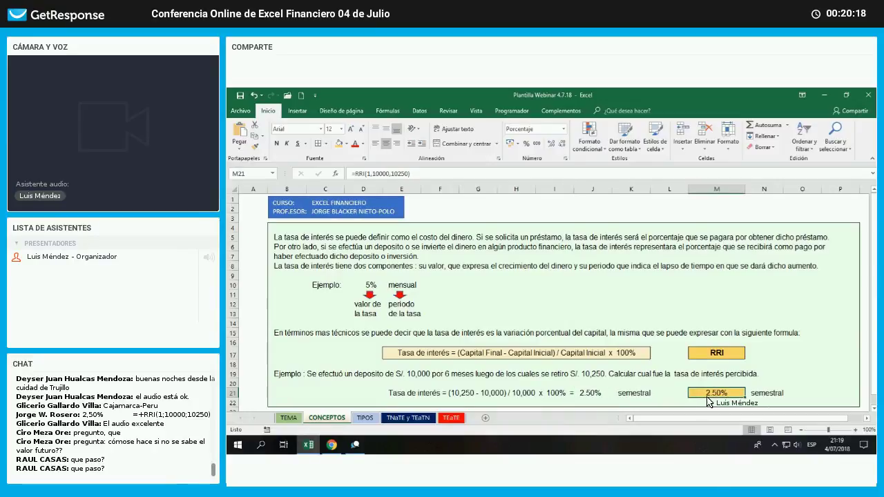
pyautogui.click(346, 144)
pyautogui.click(362, 218)
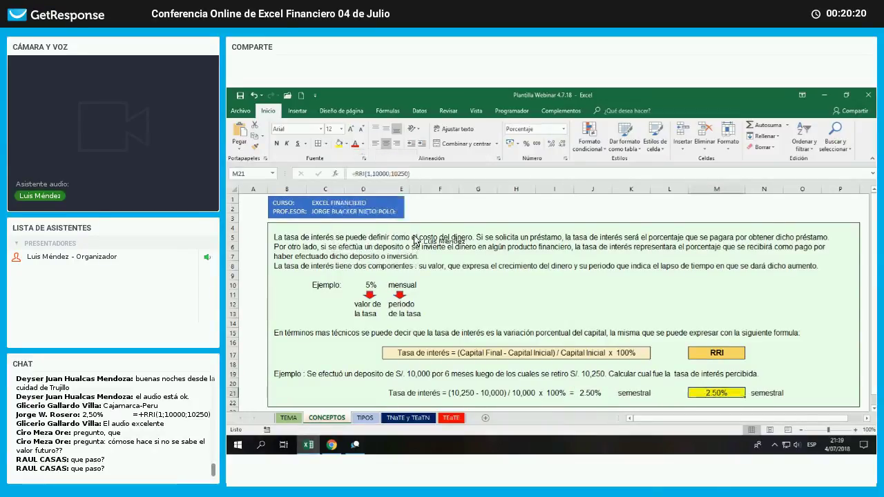
pyautogui.click(760, 316)
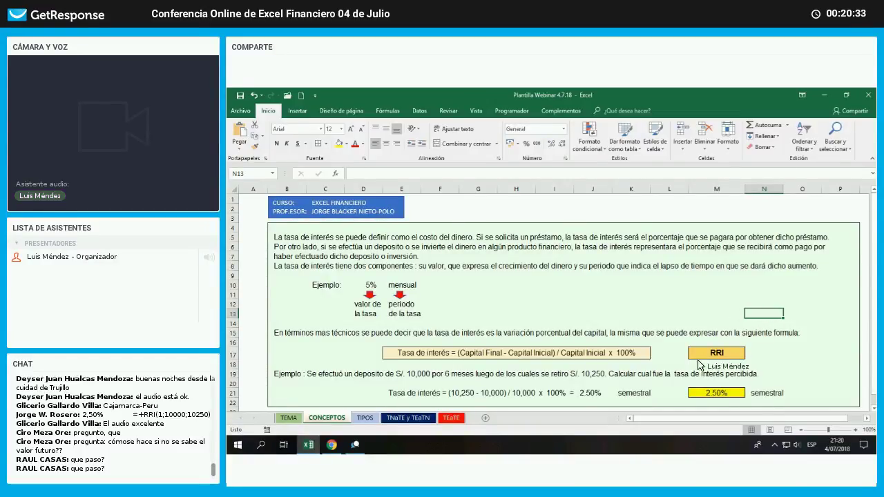
# In the RRI arguments of M21, try Nper values of 6 and 6/12, and set Nper back to 1
pyautogui.click(717, 393)
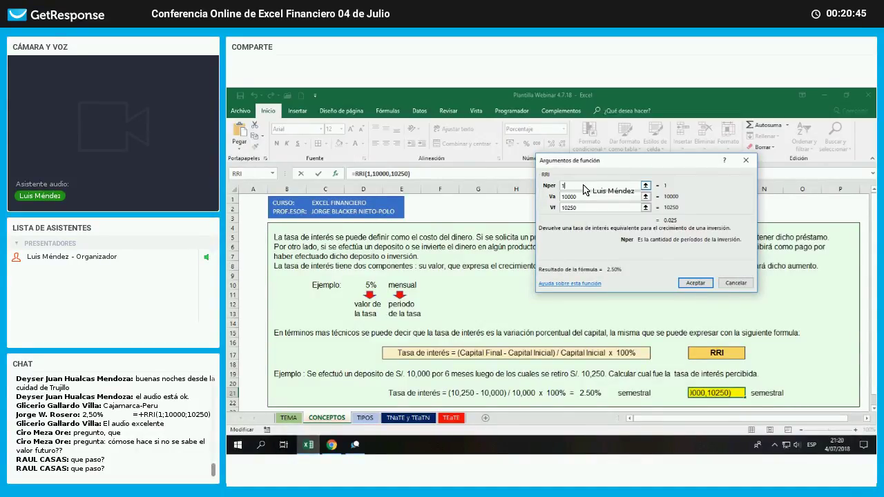
pyautogui.press('BackSpace')
pyautogui.write('6')
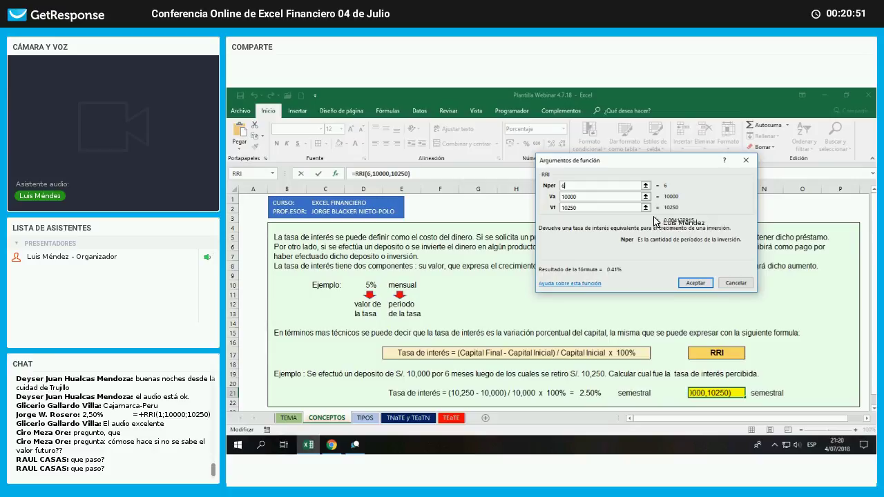
pyautogui.press('BackSpace')
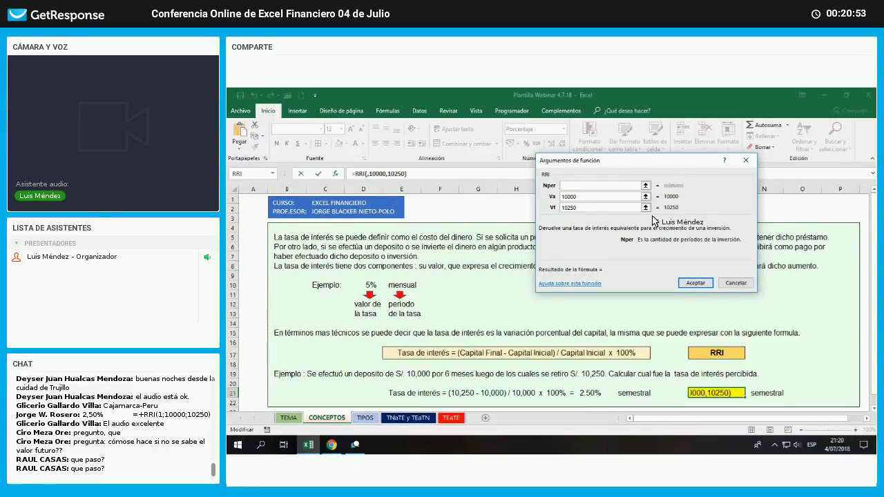
pyautogui.write('6/12')
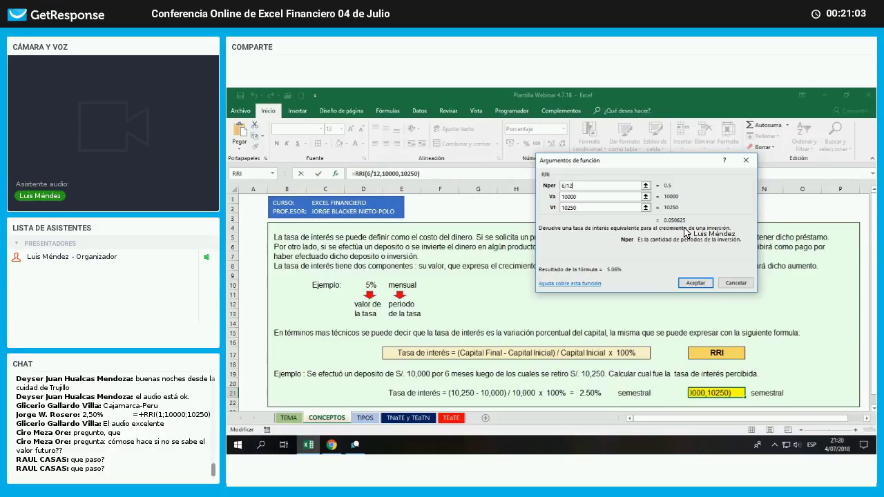
pyautogui.press('BackSpace')
pyautogui.press('BackSpace')
pyautogui.press('BackSpace')
pyautogui.press('BackSpace')
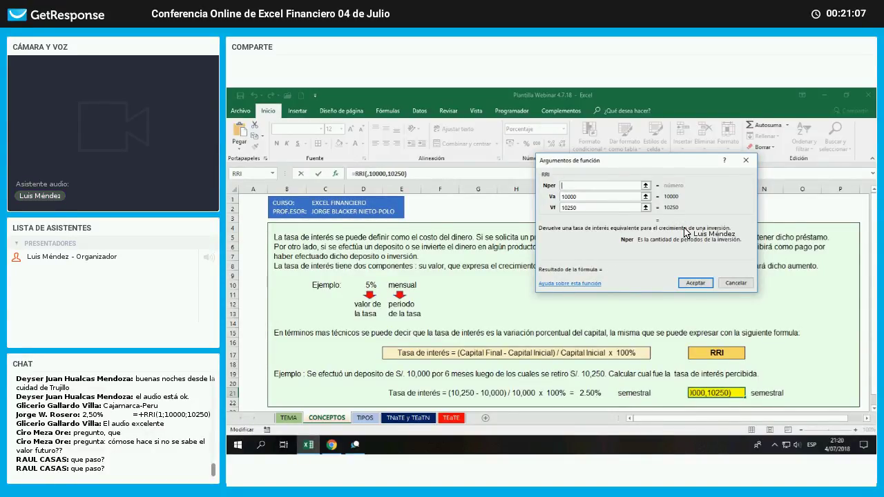
pyautogui.write('1')
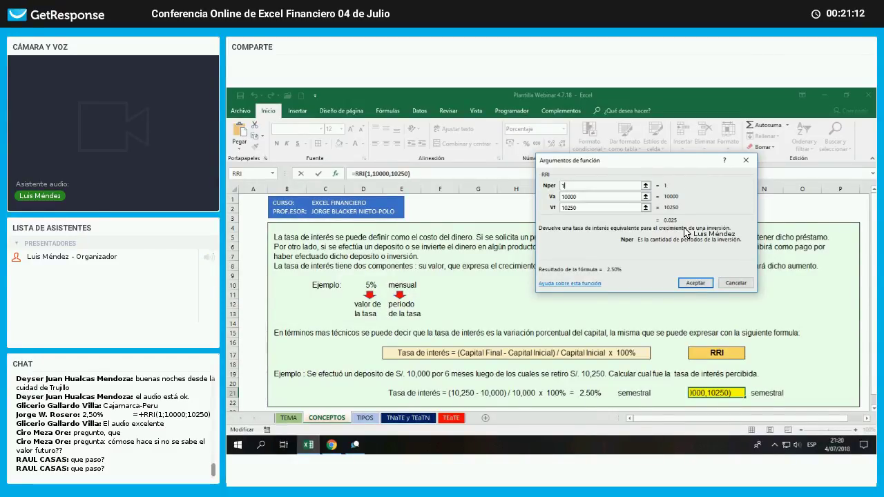
pyautogui.press('Return')
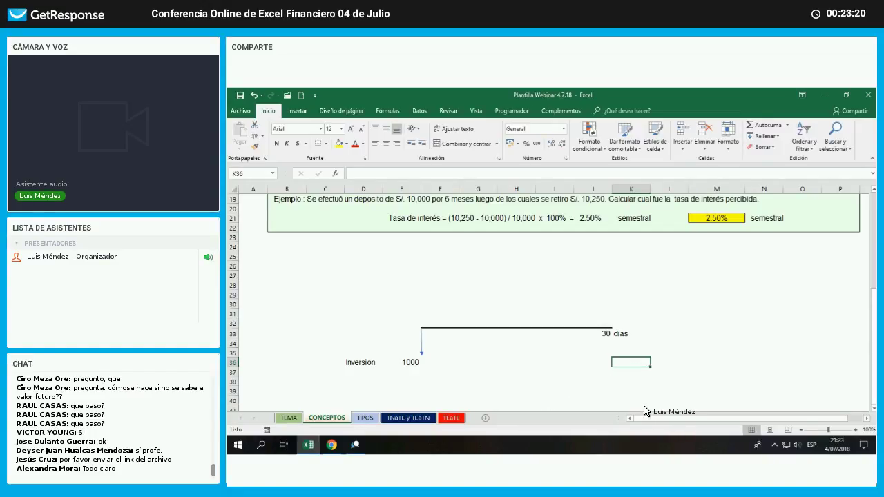
# Examine the 1000 Inversion amount in E36 and the 30 dias end of the timeline diagram
pyautogui.click(414, 364)
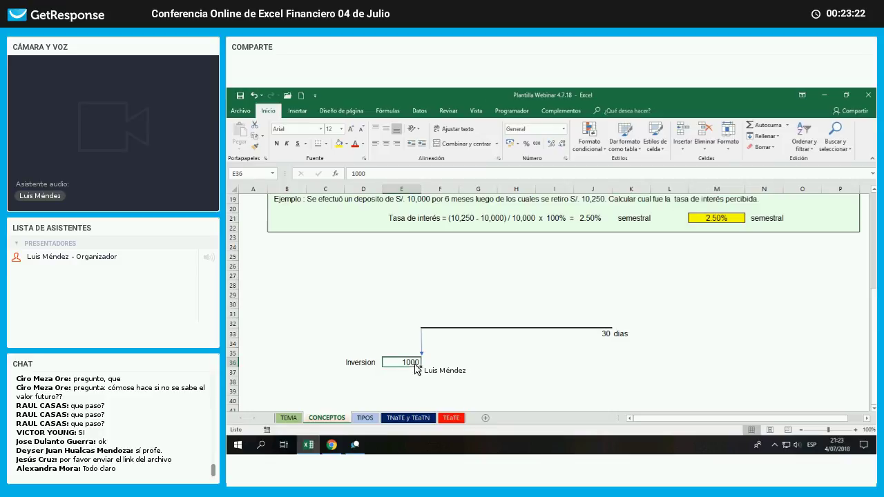
pyautogui.click(603, 324)
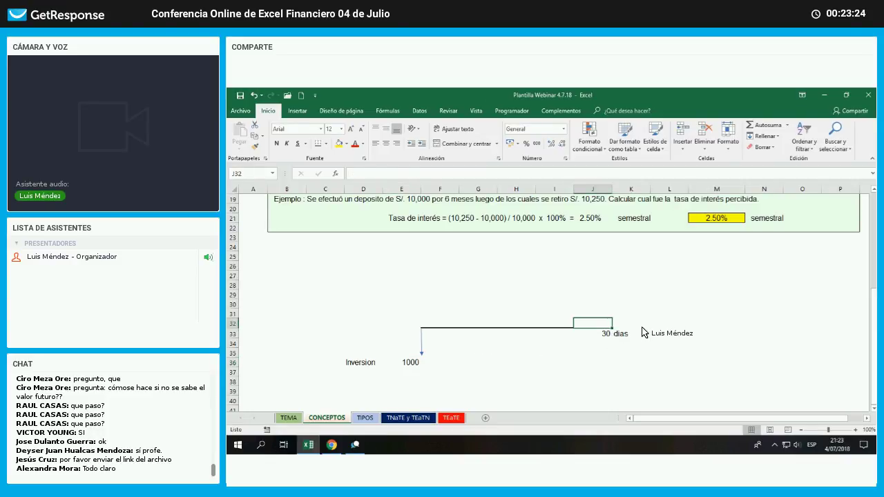
# Draw a vertical arrow pointing up from the 30 dias end of the timeline to about row 29
pyautogui.click(304, 113)
pyautogui.click(339, 138)
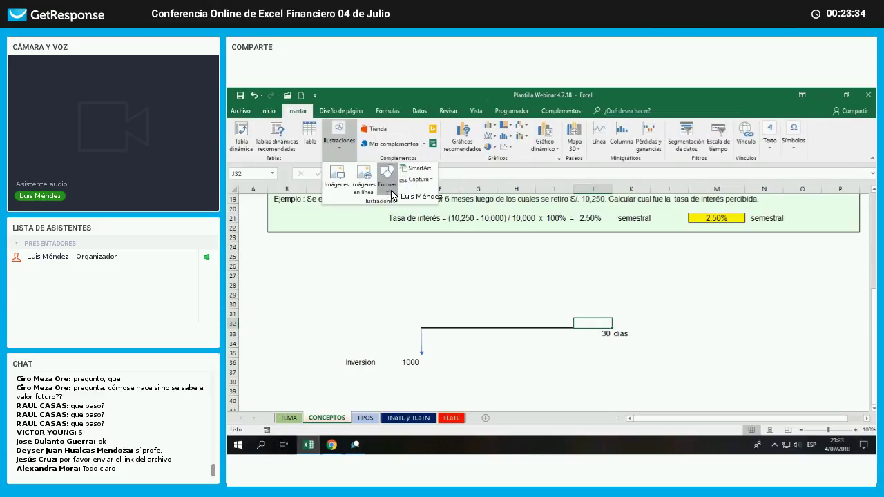
pyautogui.click(388, 181)
pyautogui.click(402, 211)
pyautogui.moveTo(612, 327); pyautogui.dragTo(611, 297)
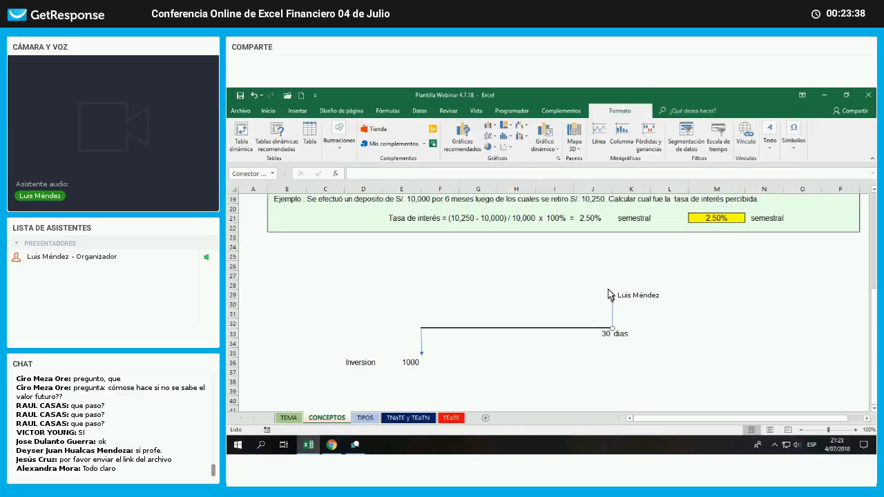
# Enter the final amount 1100 in J29, above the upward arrow
pyautogui.click(610, 295)
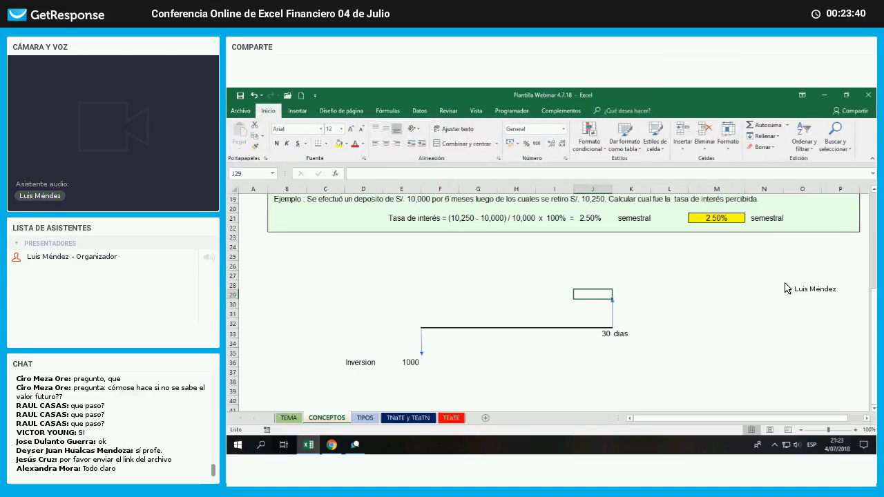
pyautogui.write('1')
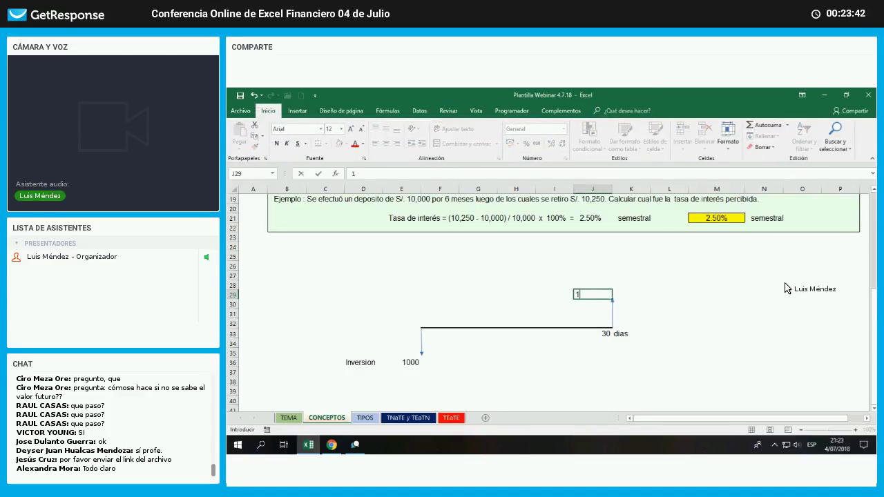
pyautogui.write('100')
pyautogui.press('Return')
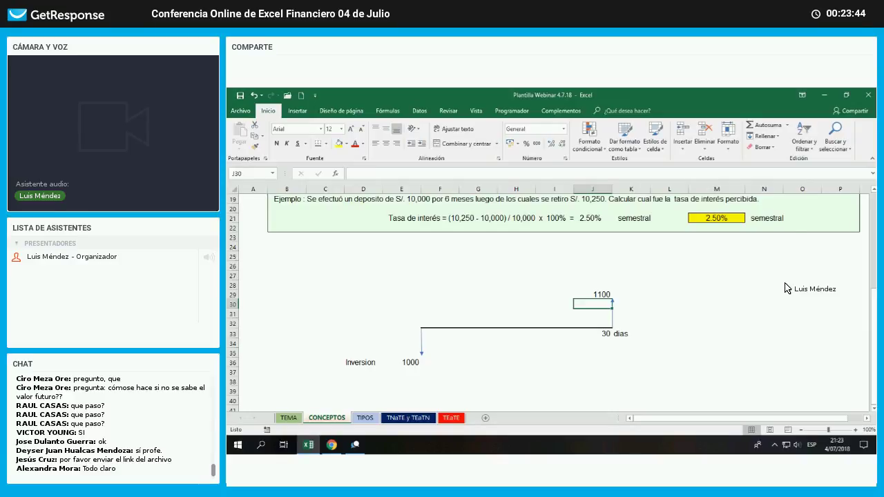
# Add the label "Tasa =" in G36, beside the 1000 investment
pyautogui.press('Down')
pyautogui.press('Down')
pyautogui.press('Down')
pyautogui.press('Down')
pyautogui.press('Down')
pyautogui.press('Down')
pyautogui.press('Down')
pyautogui.press('Down')
pyautogui.press('Left')
pyautogui.press('Left')
pyautogui.press('Left')
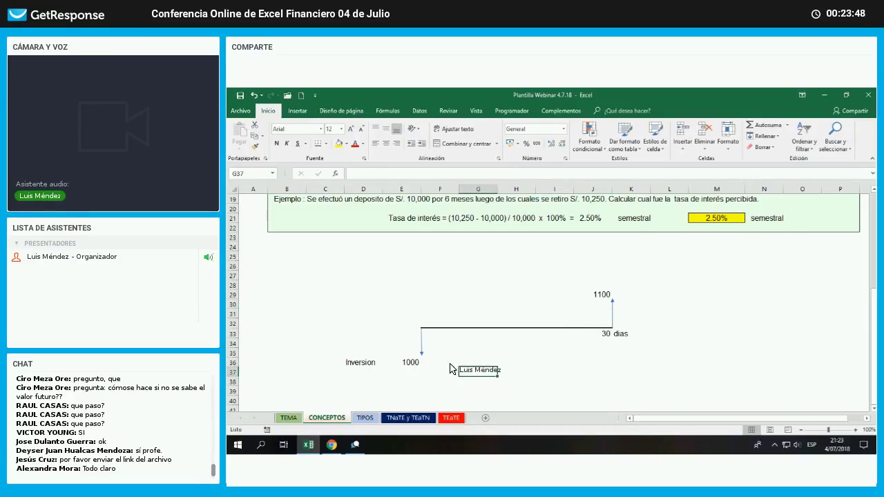
pyautogui.click(413, 365)
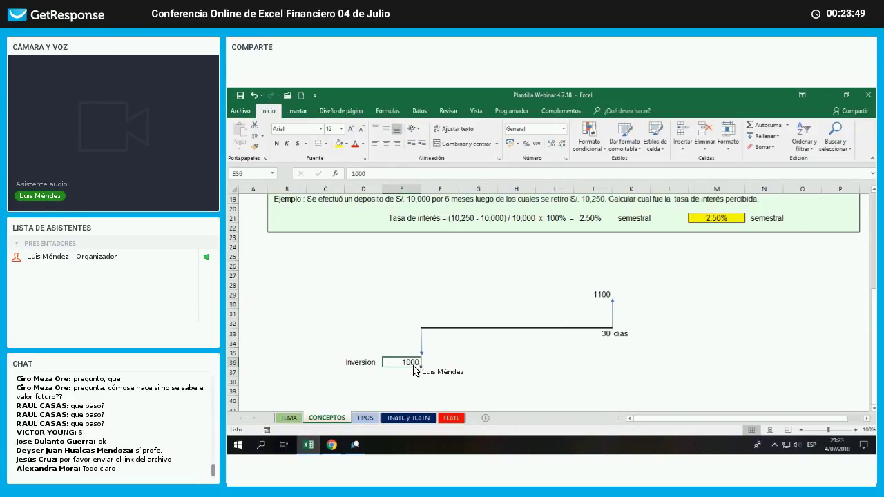
pyautogui.click(605, 297)
pyautogui.click(494, 363)
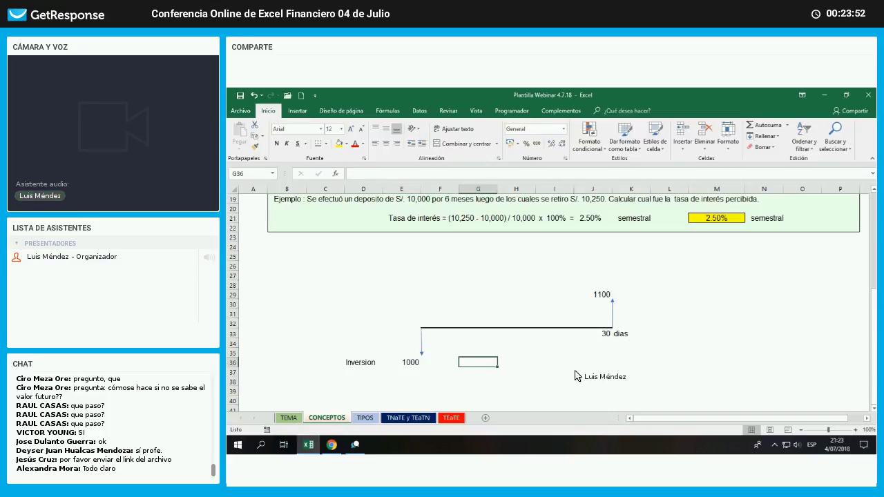
pyautogui.write('Tasa')
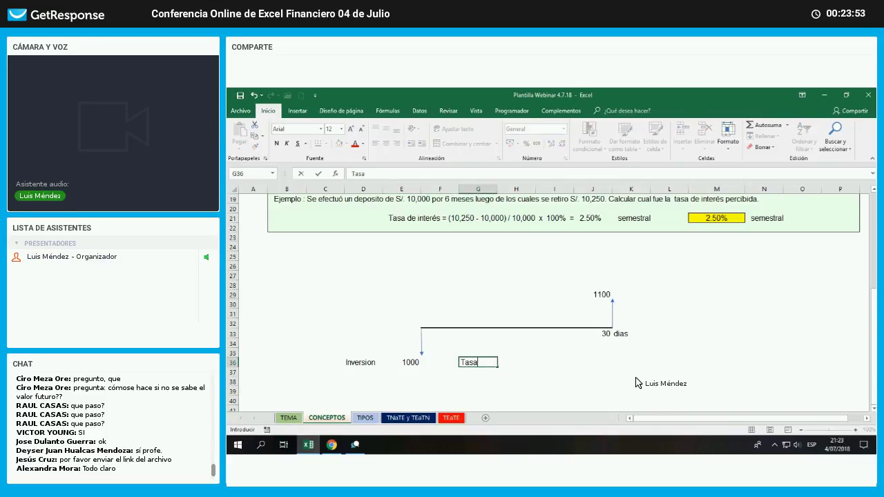
pyautogui.write(' =')
pyautogui.press('Tab')
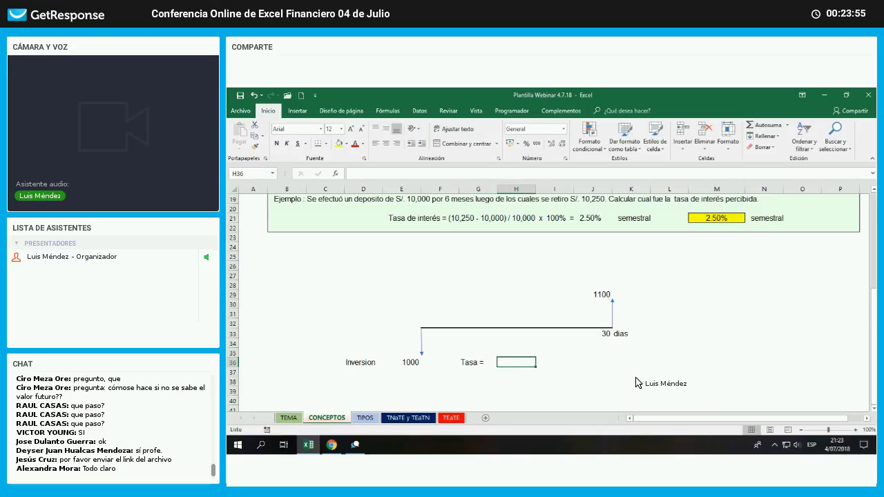
# Calculate the rate in H36 with the formula +(J29-E36)/E36
pyautogui.write('+(')
pyautogui.press('Up')
pyautogui.press('Up')
pyautogui.press('Up')
pyautogui.press('Up')
pyautogui.press('Up')
pyautogui.press('Up')
pyautogui.press('Up')
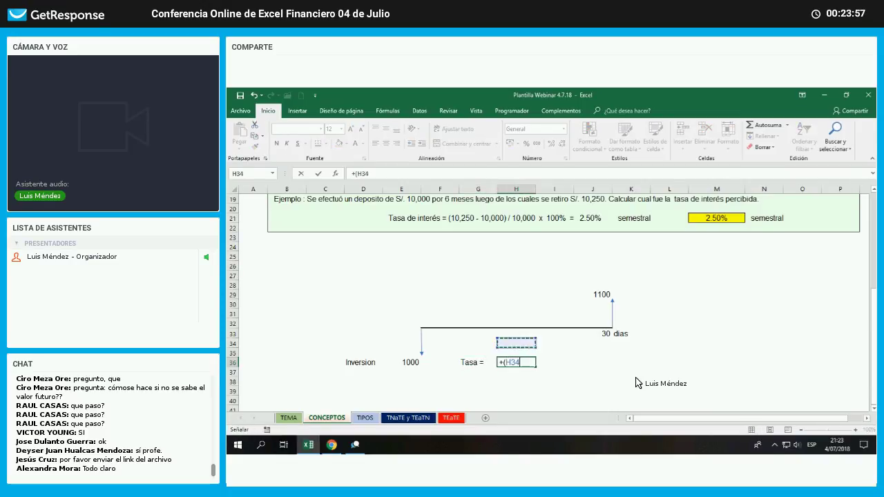
pyautogui.press('Right')
pyautogui.press('Right')
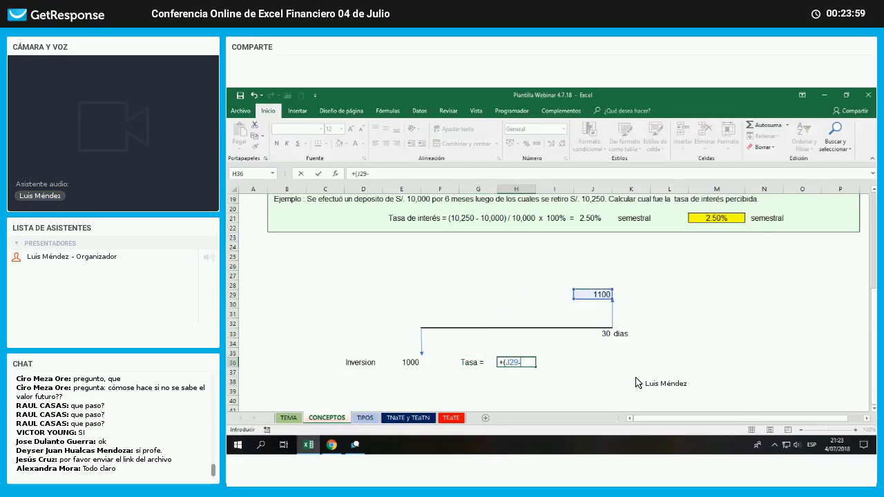
pyautogui.write('-')
pyautogui.press('Left')
pyautogui.press('Left')
pyautogui.press('Left')
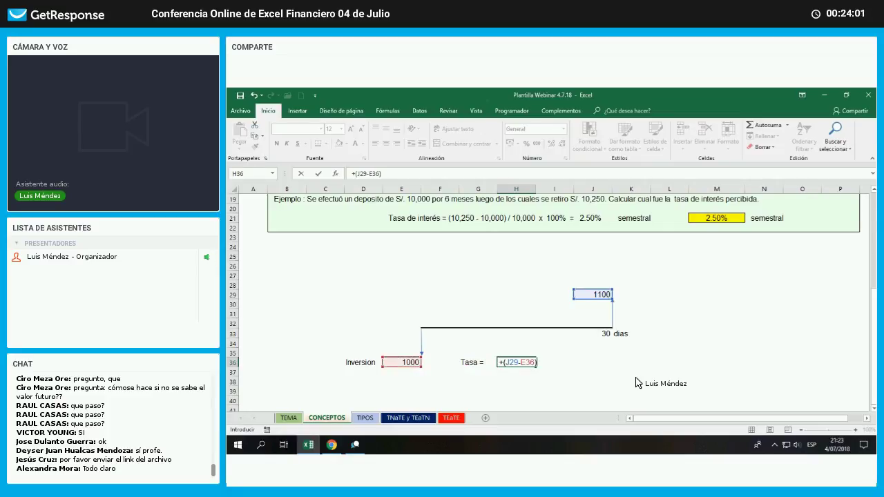
pyautogui.write(')/')
pyautogui.press('Left')
pyautogui.press('Left')
pyautogui.press('Left')
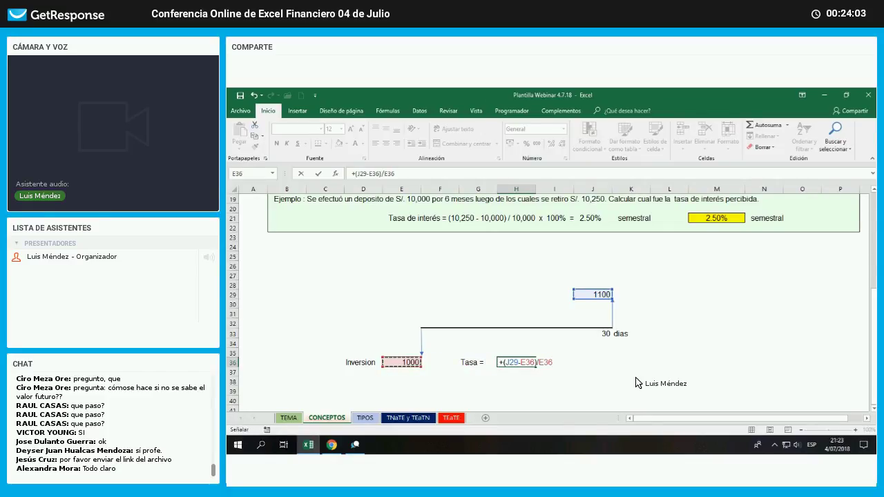
pyautogui.press('Return')
# Format the rate in H36 as a percentage with two decimal places
pyautogui.click(525, 362)
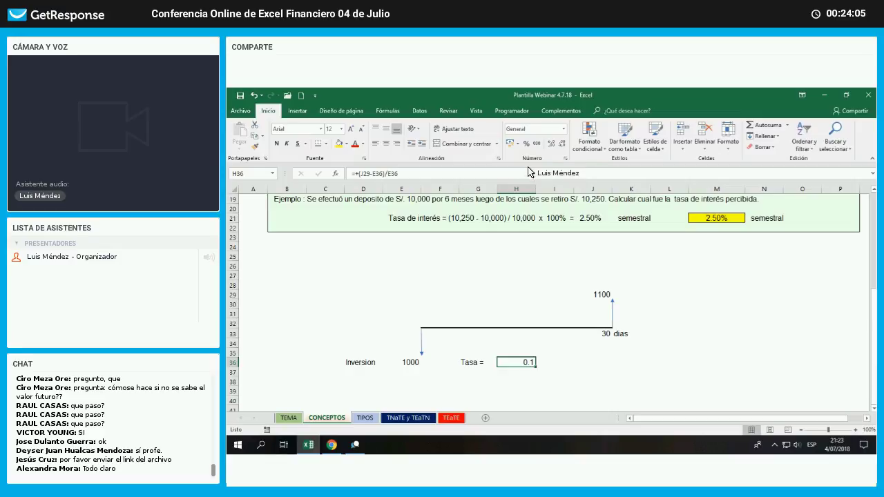
pyautogui.click(528, 145)
pyautogui.click(551, 144)
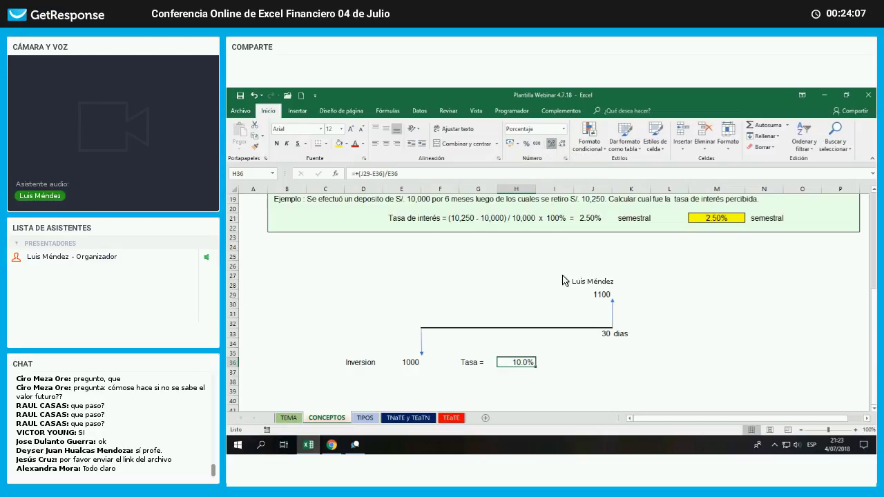
pyautogui.click(586, 396)
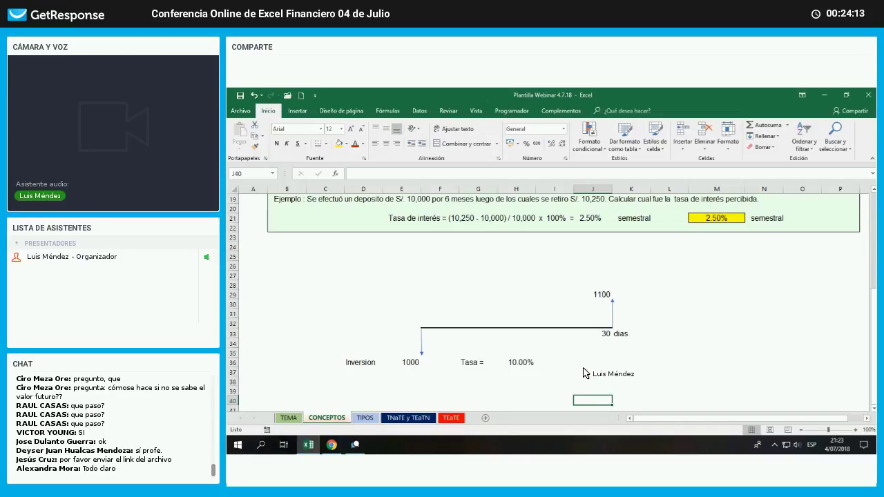
# Review the definition of the rate as the capital's percentage variation in row 15 against the timeline's 30 dias period
pyautogui.scroll(3, 484, 325)
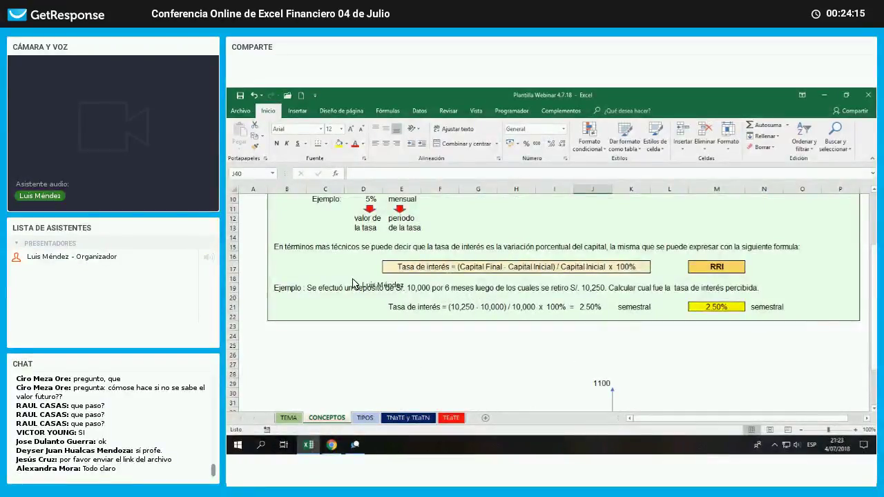
pyautogui.scroll(3, 460, 275)
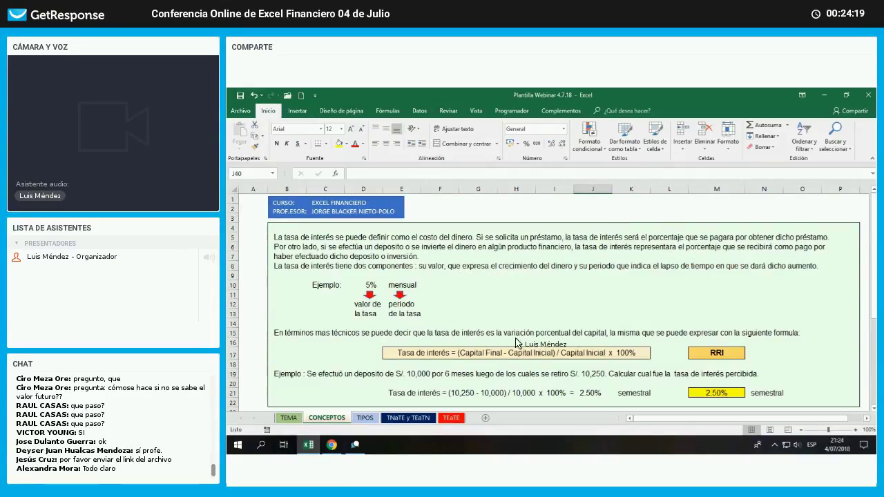
pyautogui.moveTo(503, 336); pyautogui.dragTo(594, 337)
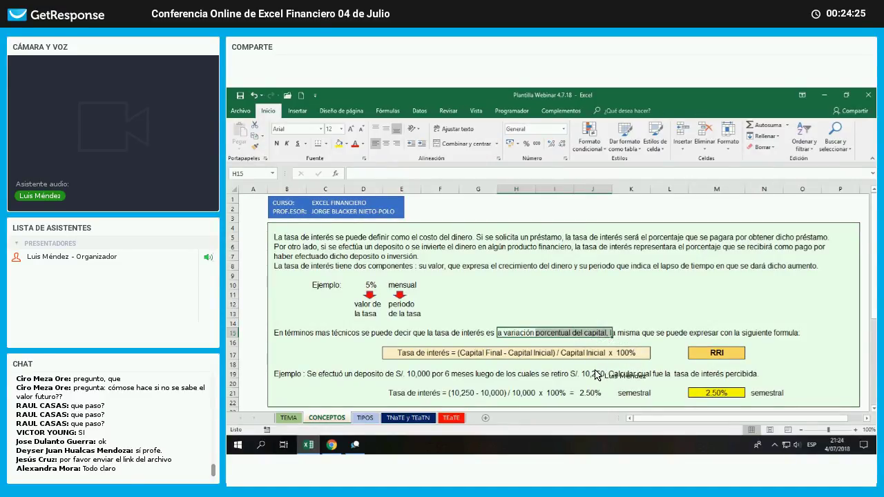
pyautogui.scroll(-7, 442, 349)
pyautogui.click(447, 339)
pyautogui.click(598, 309)
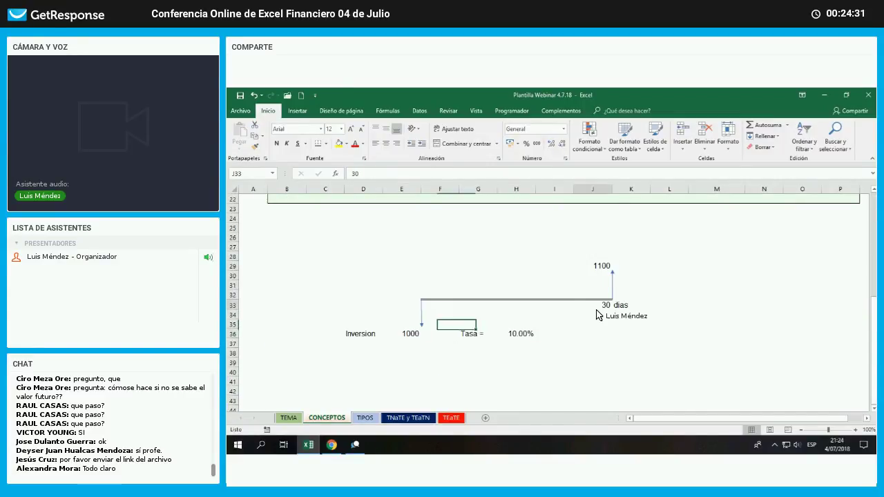
pyautogui.moveTo(597, 309); pyautogui.dragTo(628, 310)
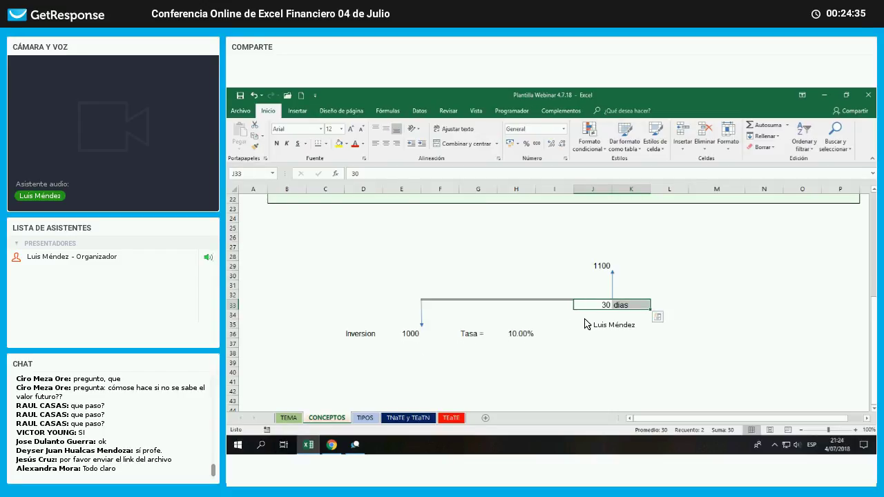
# Clear the final amount in J29 and select the rate cell H36
pyautogui.click(598, 266)
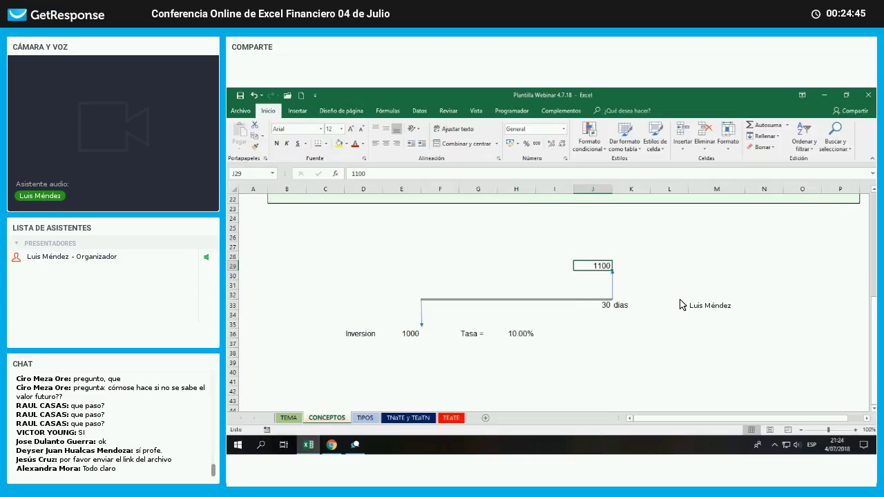
pyautogui.press('Delete')
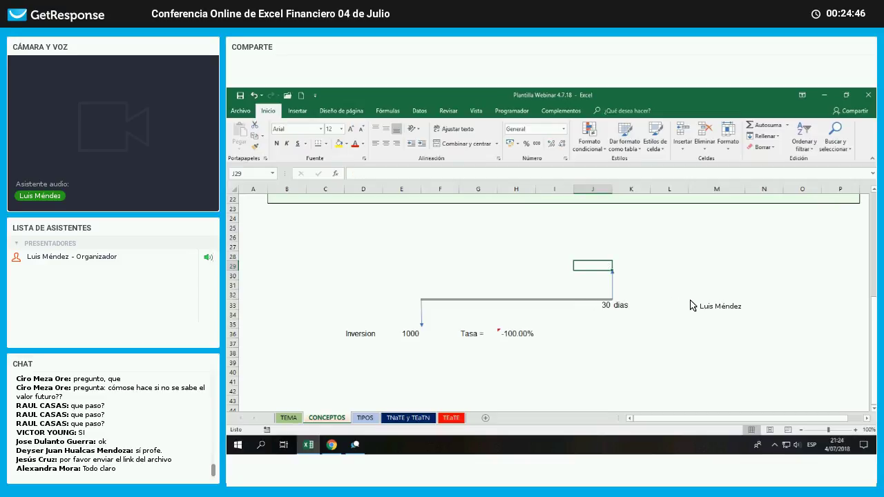
pyautogui.click(516, 333)
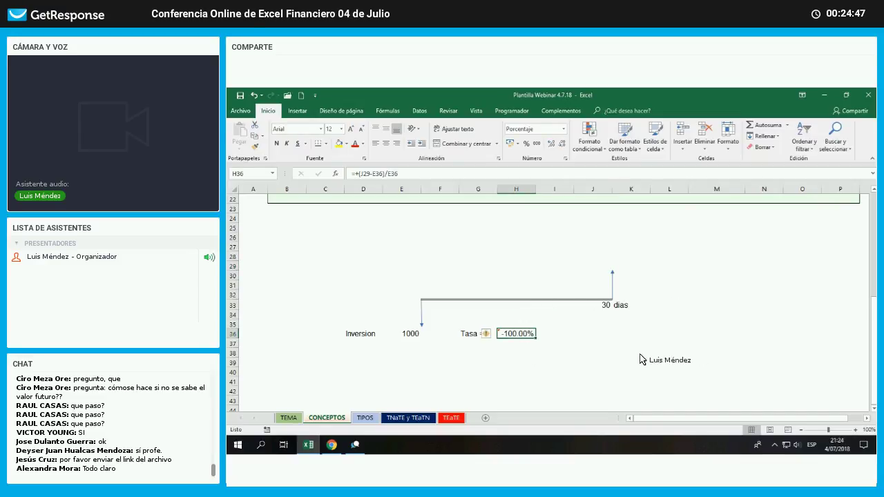
# Replace the Inversion label in D36 with "Deposito"
pyautogui.click(379, 336)
pyautogui.write('Dep')
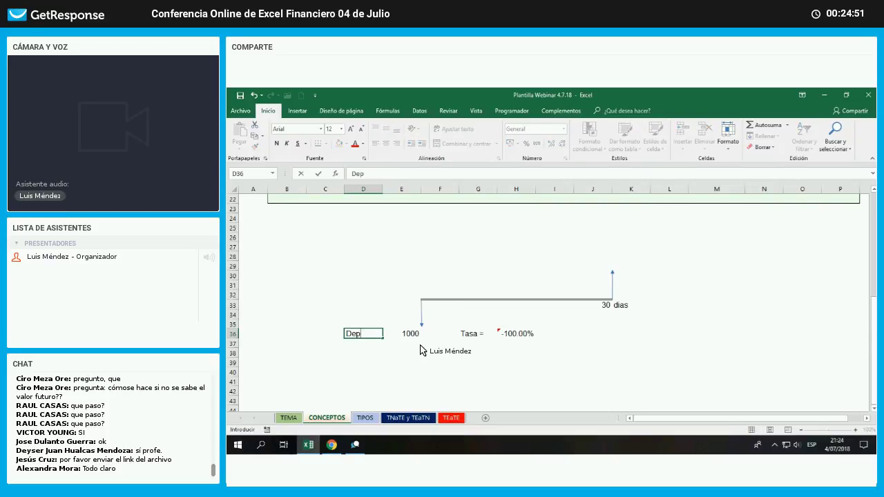
pyautogui.write('osito')
# Set the rate in H36 to 5% and enter its period "mensual" in I36
pyautogui.press('Right')
pyautogui.press('Right')
pyautogui.press('Right')
pyautogui.press('Right')
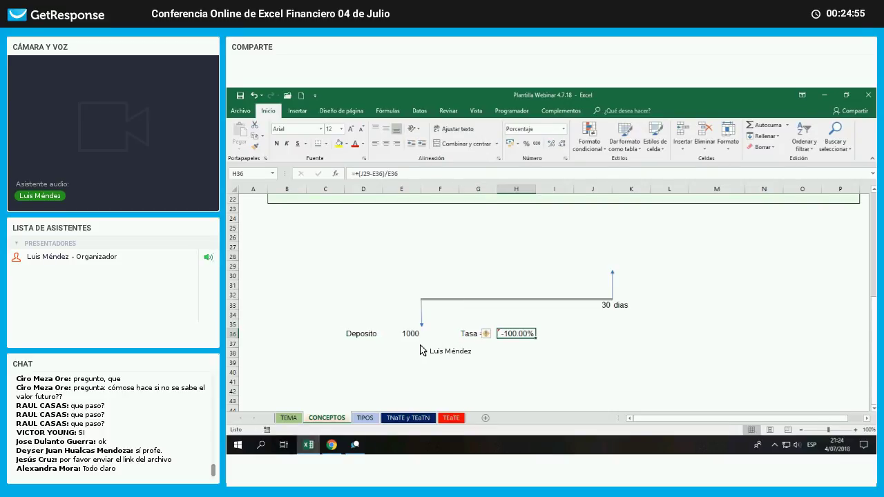
pyautogui.write('5')
pyautogui.press('Right')
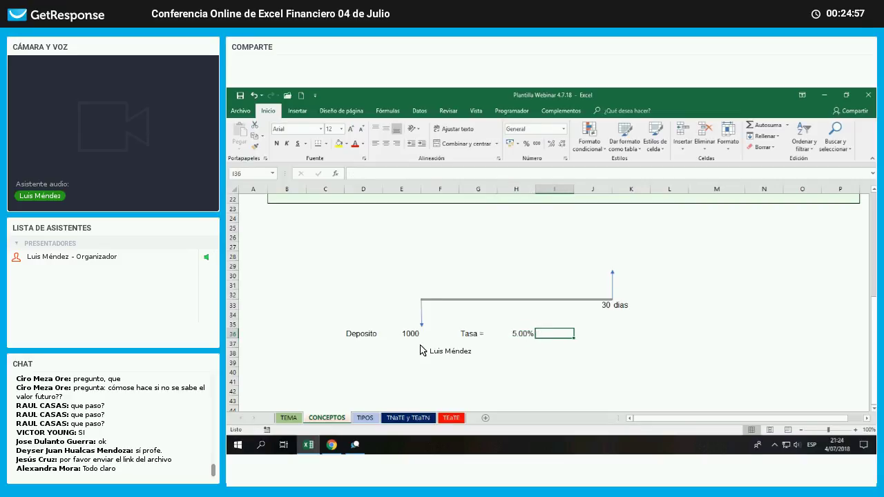
pyautogui.write('mensual')
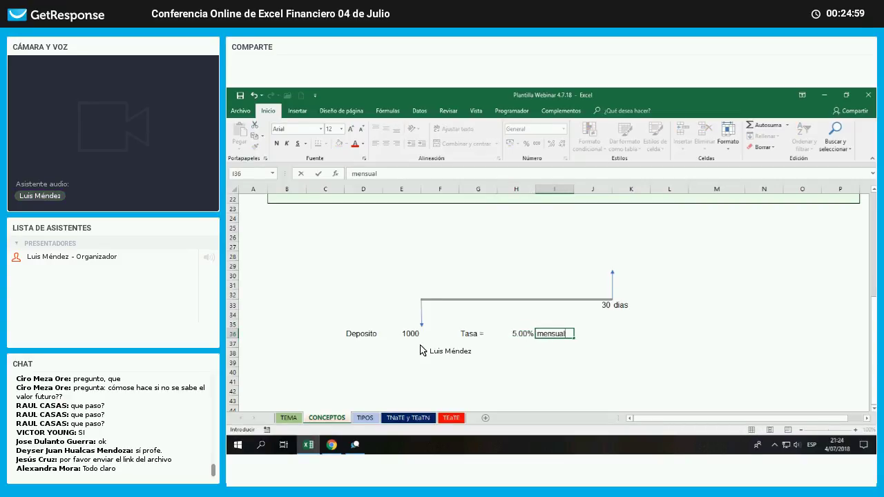
pyautogui.press('Right')
# Calculate the final amount in J29 as the deposit plus its interest with the formula +E36+H36*E36
pyautogui.press('Right')
pyautogui.press('Left')
pyautogui.press('Up')
pyautogui.press('Up')
pyautogui.press('Up')
pyautogui.press('Up')
pyautogui.press('Up')
pyautogui.press('Up')
pyautogui.press('Up')
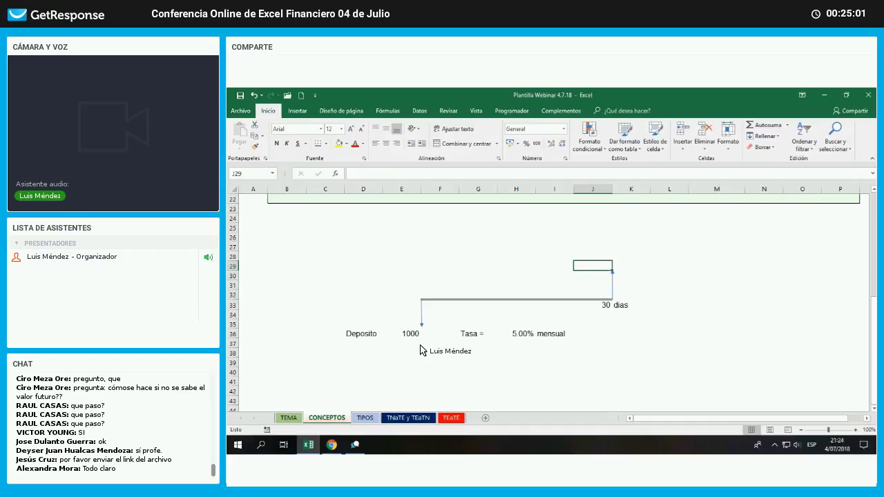
pyautogui.write('+')
pyautogui.press('Left')
pyautogui.press('Left')
pyautogui.press('Left')
pyautogui.press('Left')
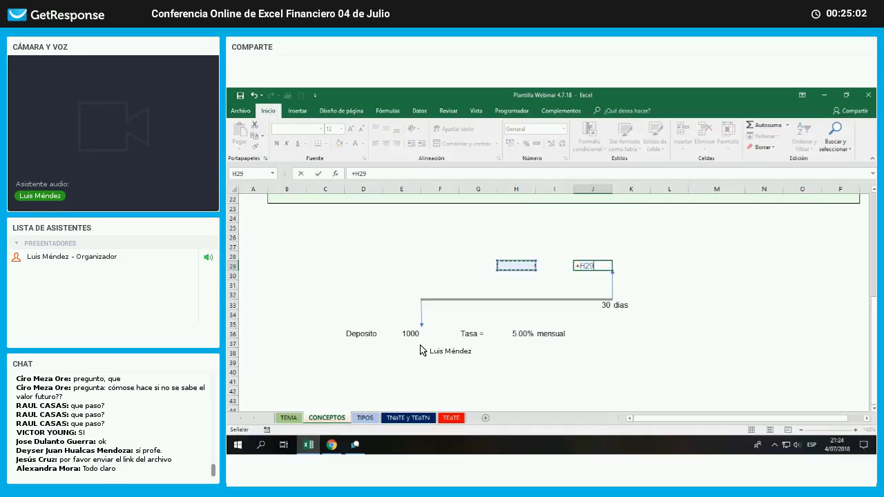
pyautogui.press('Down')
pyautogui.press('Down')
pyautogui.press('Down')
pyautogui.press('Down')
pyautogui.press('Down')
pyautogui.press('Down')
pyautogui.press('Down')
pyautogui.press('Left')
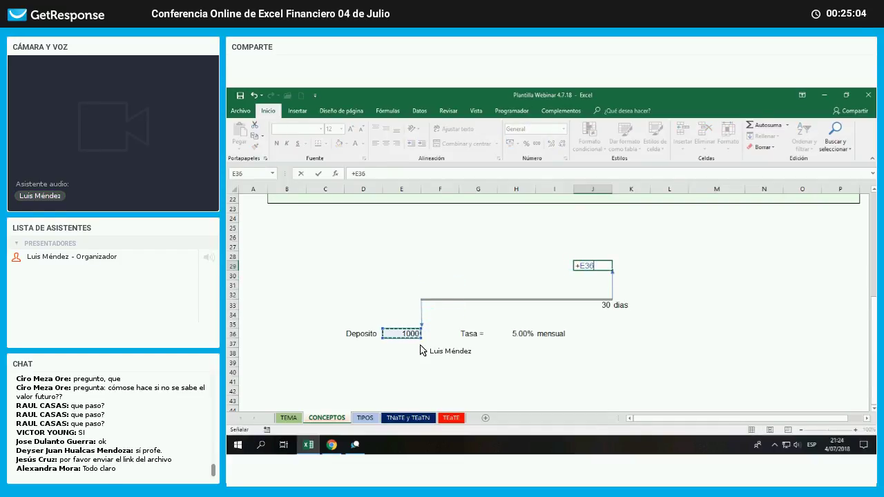
pyautogui.write('+')
pyautogui.press('Down')
pyautogui.press('Down')
pyautogui.press('Down')
pyautogui.press('Down')
pyautogui.press('Down')
pyautogui.press('Down')
pyautogui.press('Down')
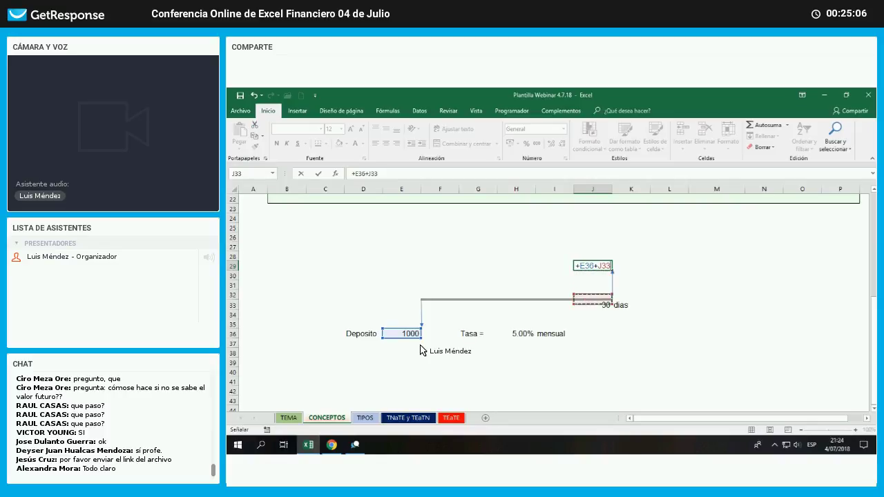
pyautogui.press('Left')
pyautogui.press('Left')
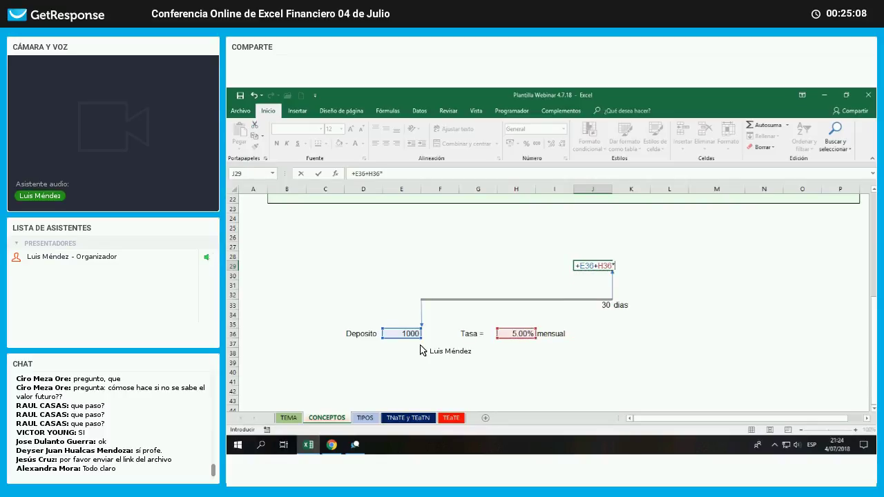
pyautogui.write('*')
pyautogui.press('Left')
pyautogui.press('Left')
pyautogui.press('Left')
pyautogui.press('Left')
pyautogui.press('Left')
pyautogui.press('Down')
pyautogui.press('Down')
pyautogui.press('Down')
pyautogui.press('Down')
pyautogui.press('Down')
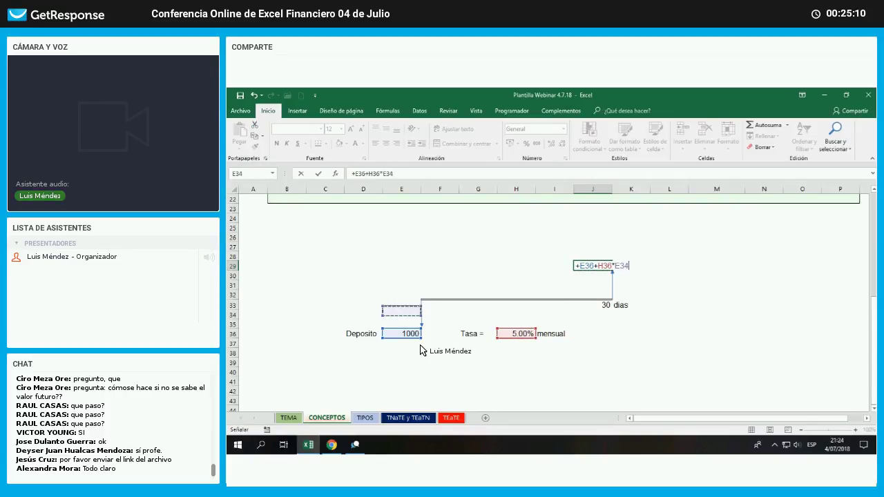
pyautogui.press('Down')
pyautogui.press('Down')
pyautogui.press('Return')
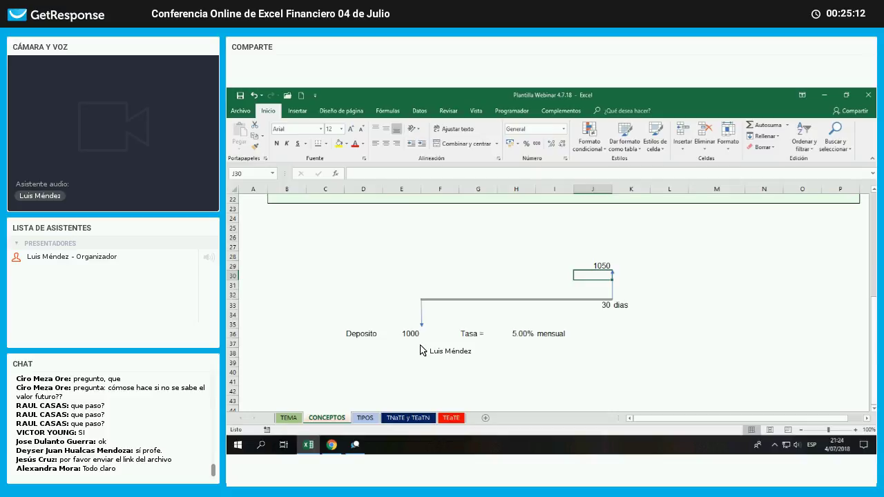
# Add a second rate label "Tasa =" in G38, below the existing rate row
pyautogui.press('Down')
pyautogui.press('Down')
pyautogui.press('Down')
pyautogui.press('Down')
pyautogui.press('Down')
pyautogui.press('Down')
pyautogui.press('Down')
pyautogui.press('Down')
pyautogui.press('Down')
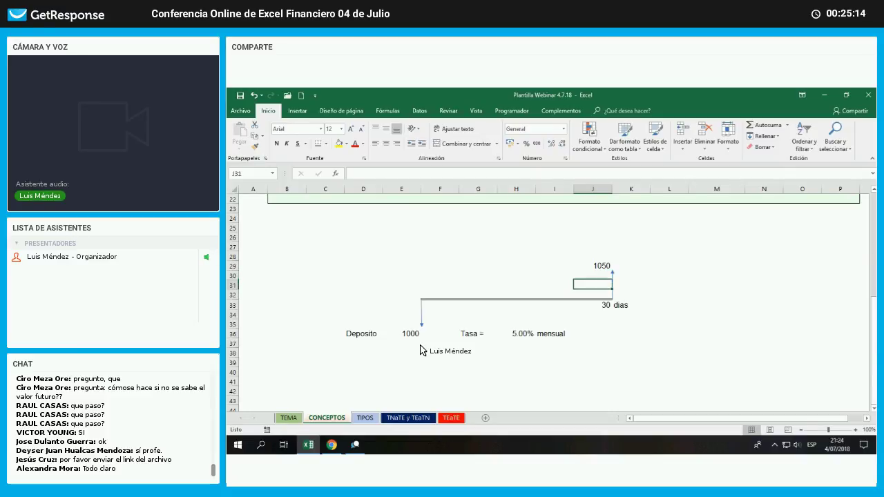
pyautogui.press('Left')
pyautogui.press('Left')
pyautogui.press('Left')
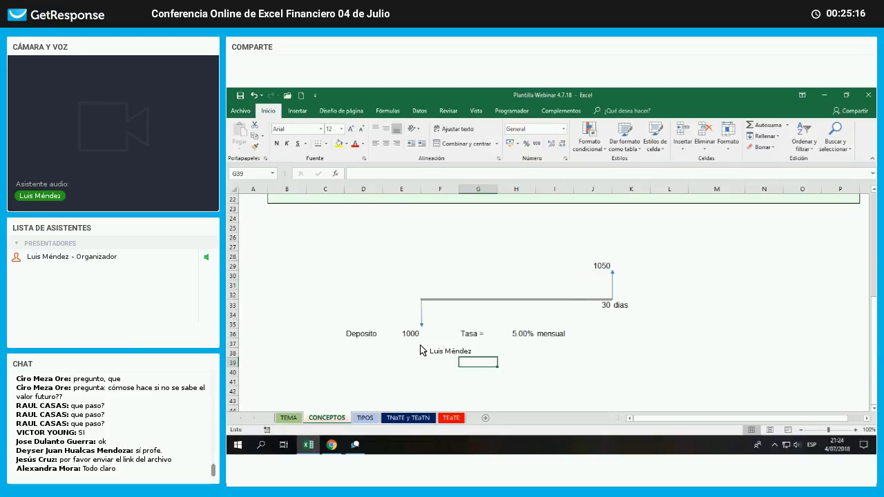
pyautogui.press('Up')
pyautogui.write('Tasa')
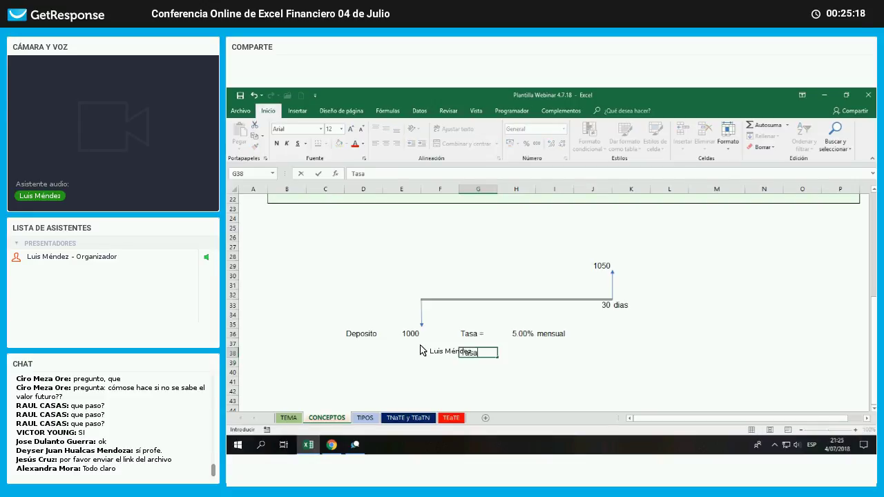
pyautogui.write(' =')
pyautogui.press('Tab')
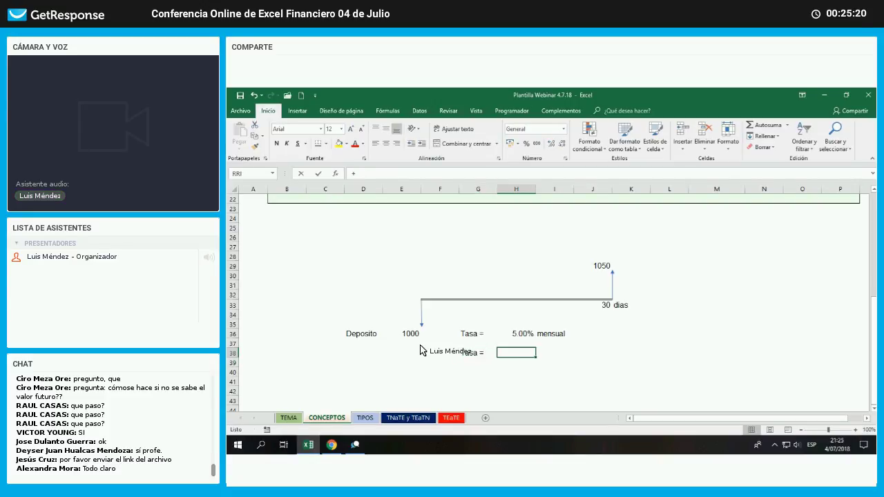
# Calculate the rate in H38 from the final amount and the deposit with the formula +(J29-E36)/E36
pyautogui.write('+(')
pyautogui.press('Up')
pyautogui.press('Up')
pyautogui.press('Up')
pyautogui.press('Up')
pyautogui.press('Up')
pyautogui.press('Up')
pyautogui.press('Up')
pyautogui.press('Up')
pyautogui.press('Up')
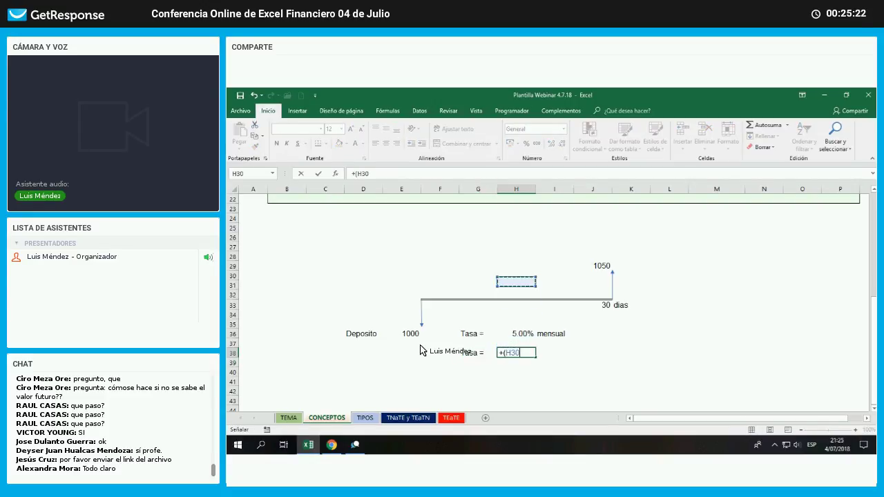
pyautogui.press('Right')
pyautogui.press('Right')
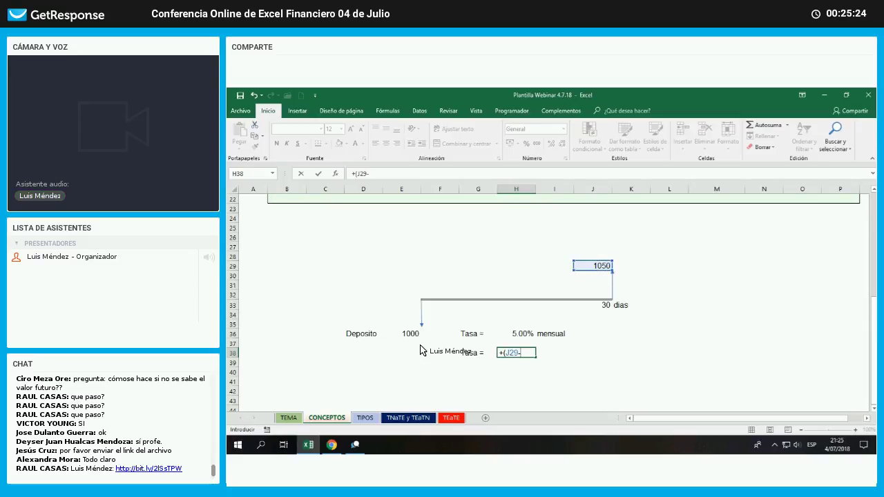
pyautogui.write('-')
pyautogui.press('Left')
pyautogui.press('Left')
pyautogui.press('Left')
pyautogui.press('Up')
pyautogui.press('Up')
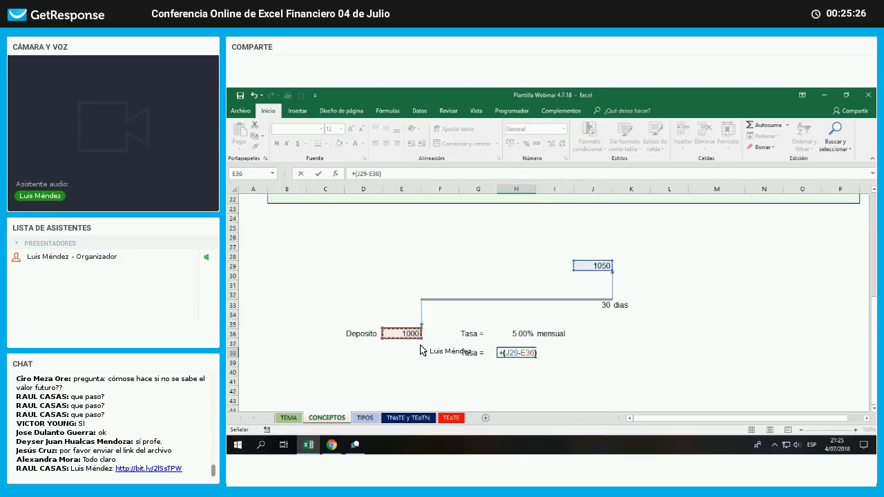
pyautogui.write(')/')
pyautogui.press('Left')
pyautogui.press('Left')
pyautogui.press('Left')
pyautogui.press('Up')
pyautogui.press('Up')
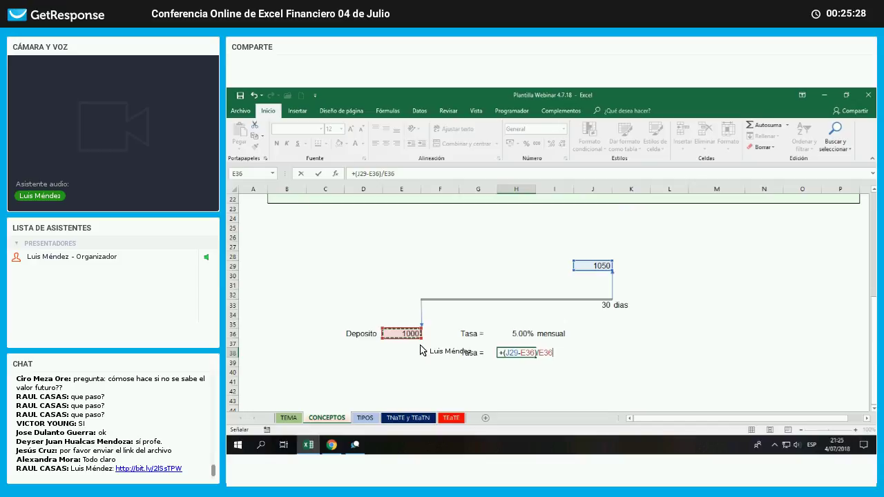
pyautogui.press('Return')
# Format the calculated rate in H38 as a percentage with two decimals
pyautogui.click(514, 353)
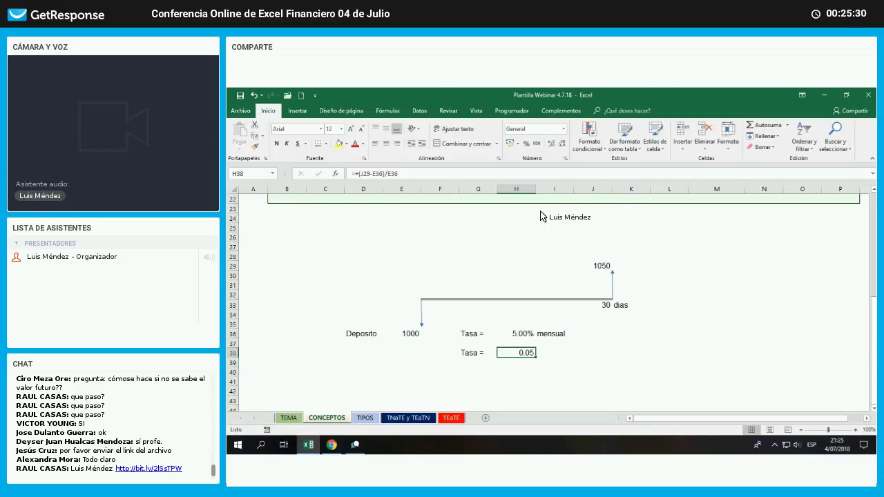
pyautogui.click(526, 143)
pyautogui.click(551, 143)
pyautogui.click(551, 143)
pyautogui.click(577, 370)
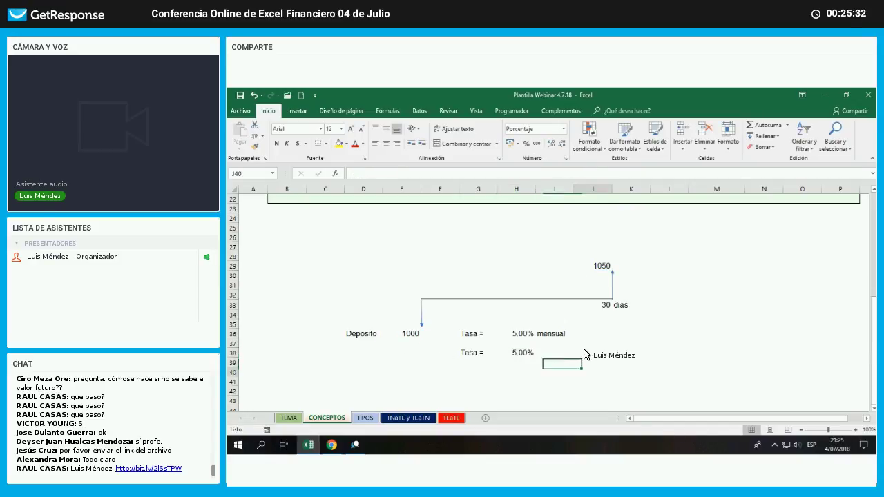
# Enter the period "mensual" in I38 beside the calculated rate
pyautogui.click(564, 351)
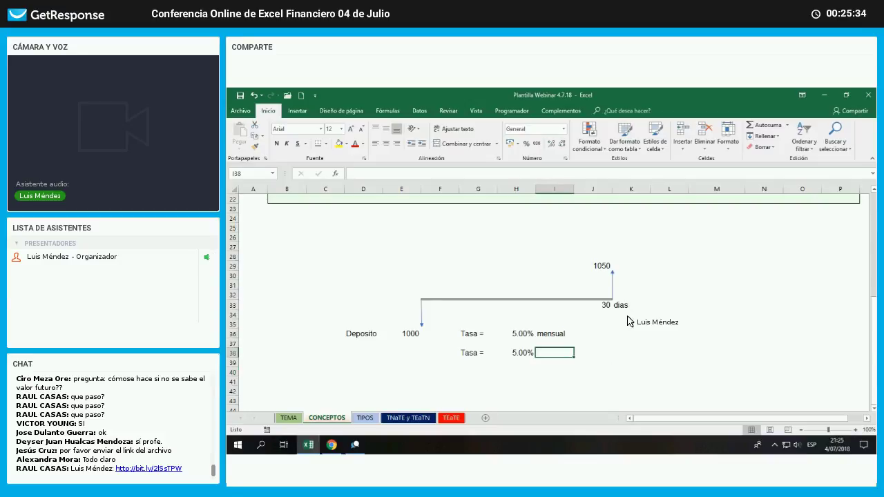
pyautogui.write('mensual')
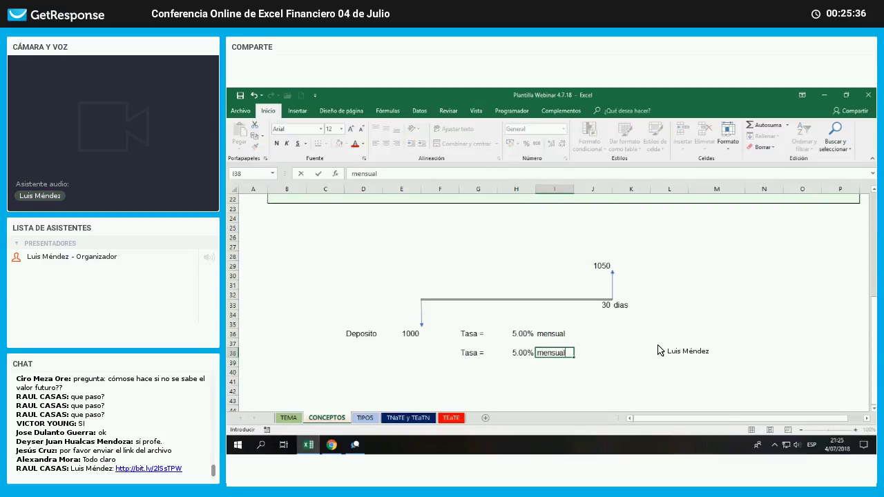
pyautogui.press('Return')
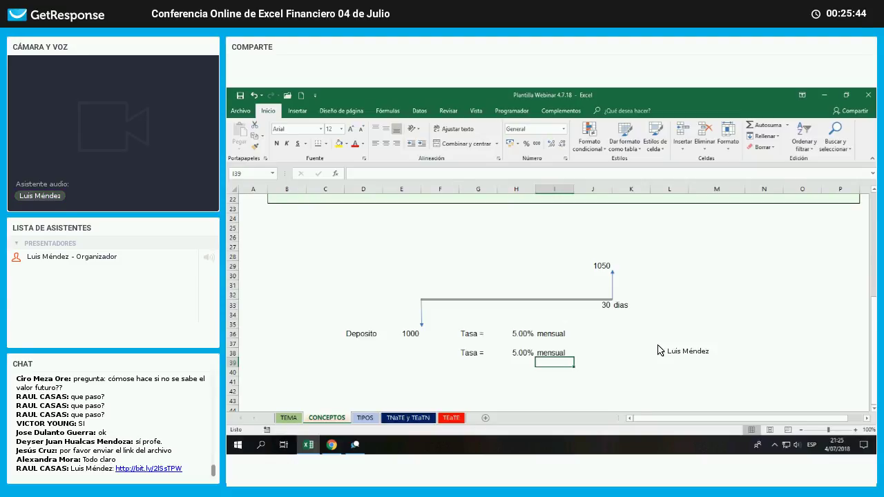
# Review the deposit in E36 and the final amount formula in J29 against the interest rate definition above the timeline
pyautogui.click(416, 336)
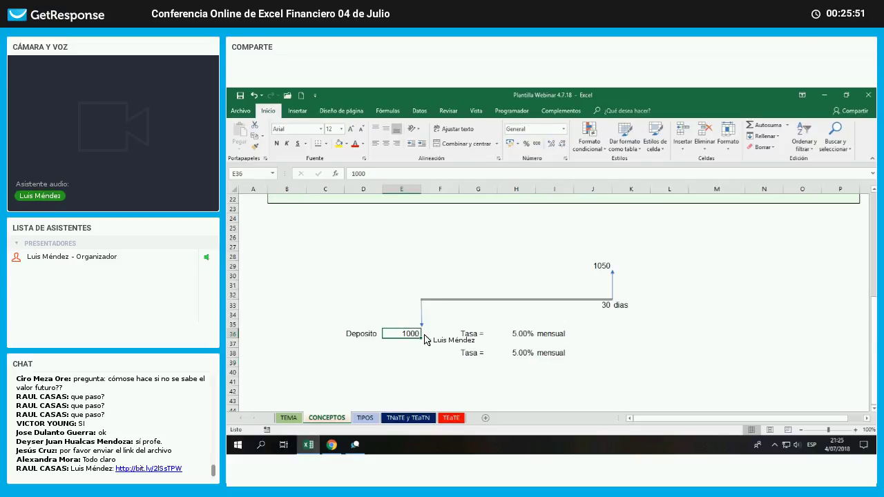
pyautogui.click(603, 268)
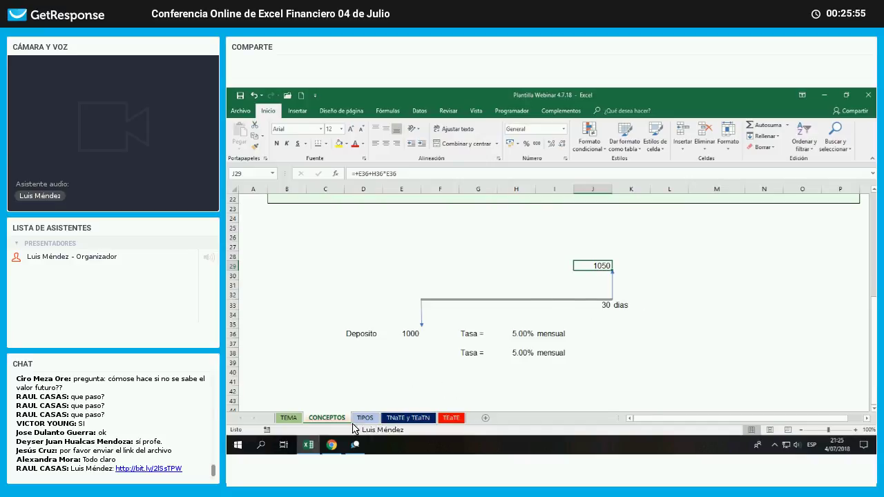
pyautogui.scroll(5, 321, 452)
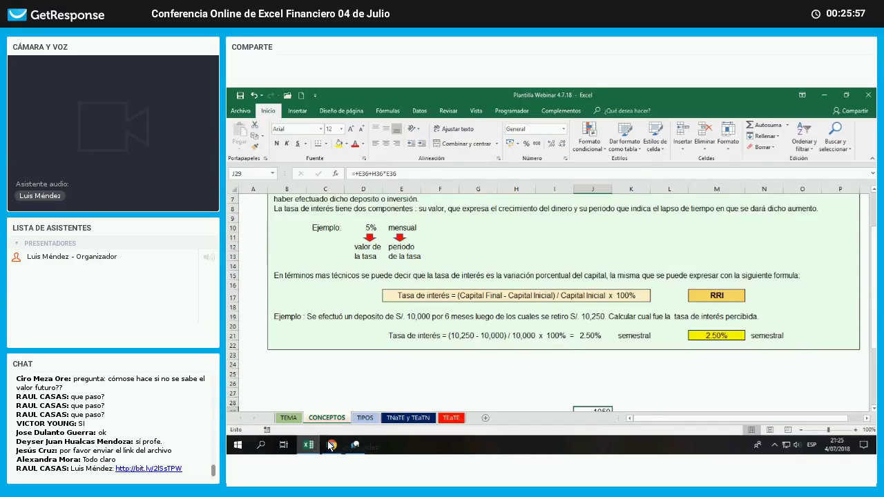
pyautogui.scroll(2, 326, 409)
# Switch to the GetResponse webinar room in Chrome and read the latest attendee chat messages
pyautogui.hotkey('alt', 'Tab')
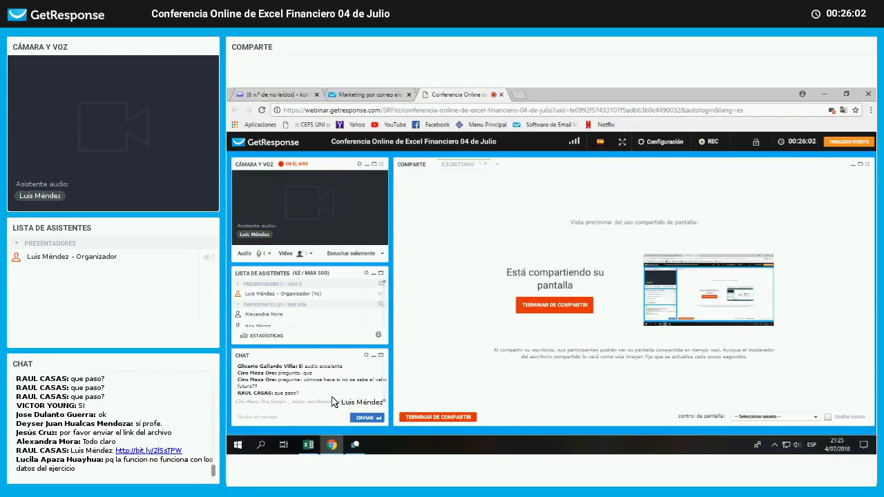
pyautogui.scroll(-1, 335, 400)
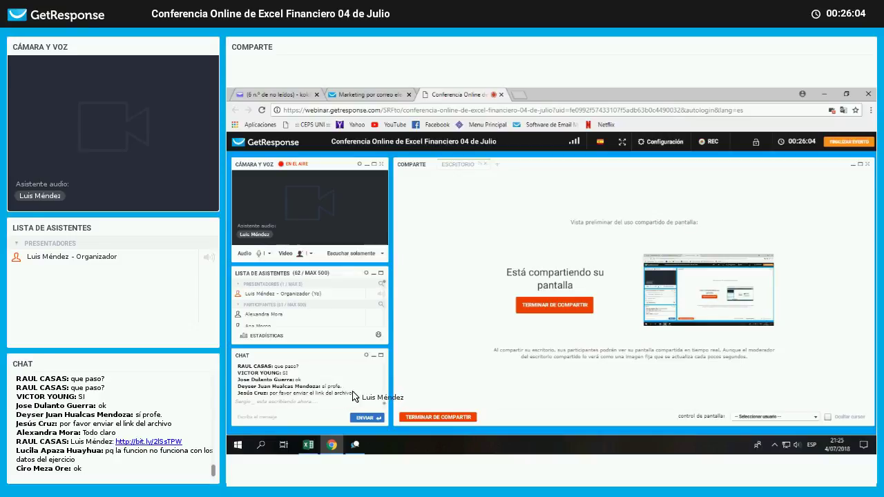
pyautogui.scroll(-1, 357, 395)
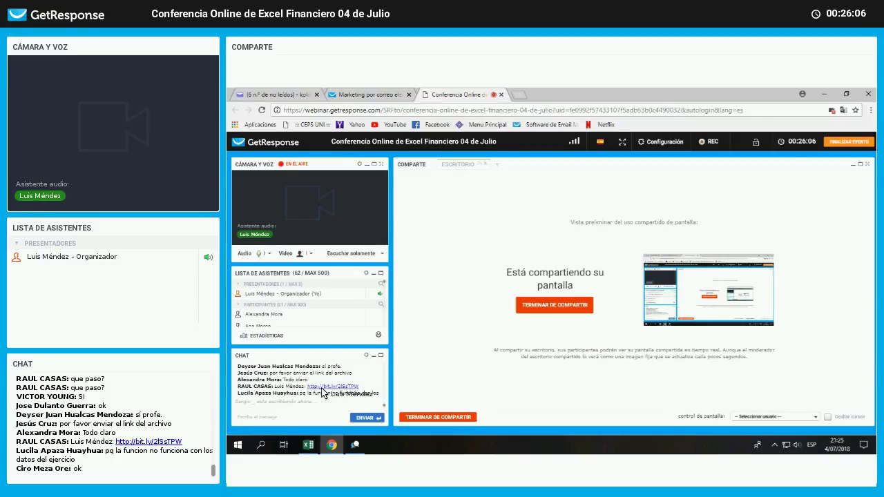
pyautogui.click(301, 418)
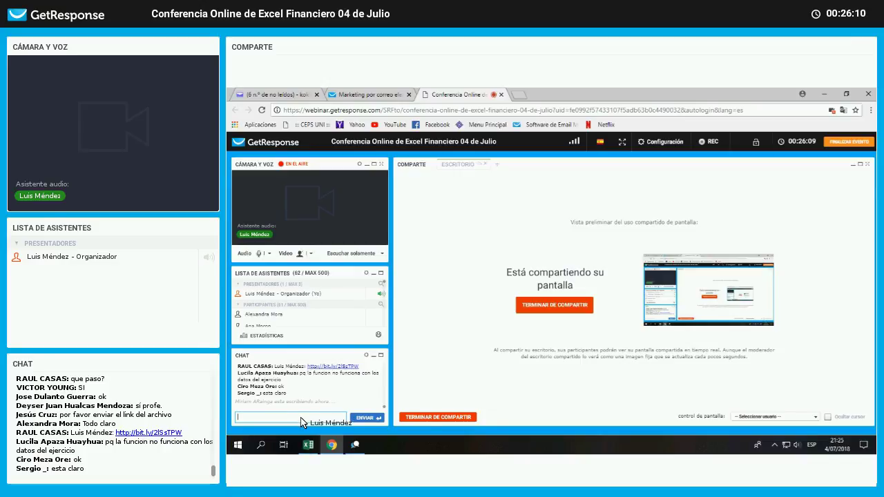
pyautogui.rightClick(301, 418)
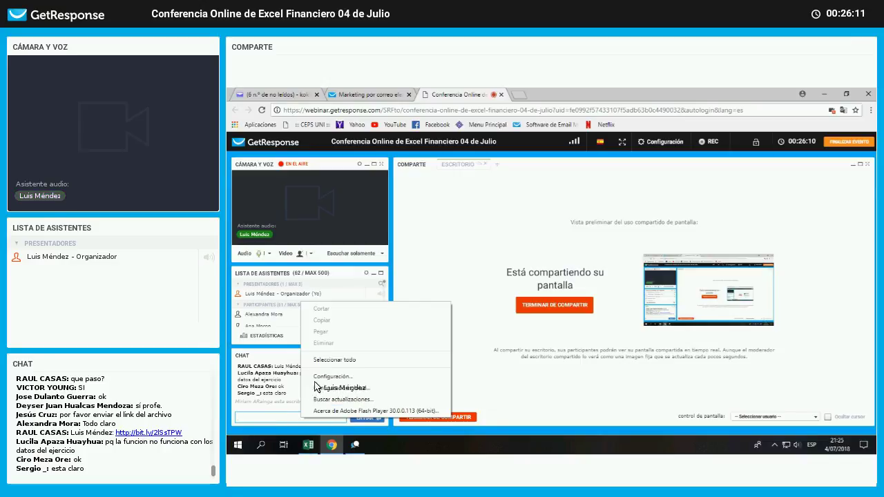
pyautogui.click(326, 416)
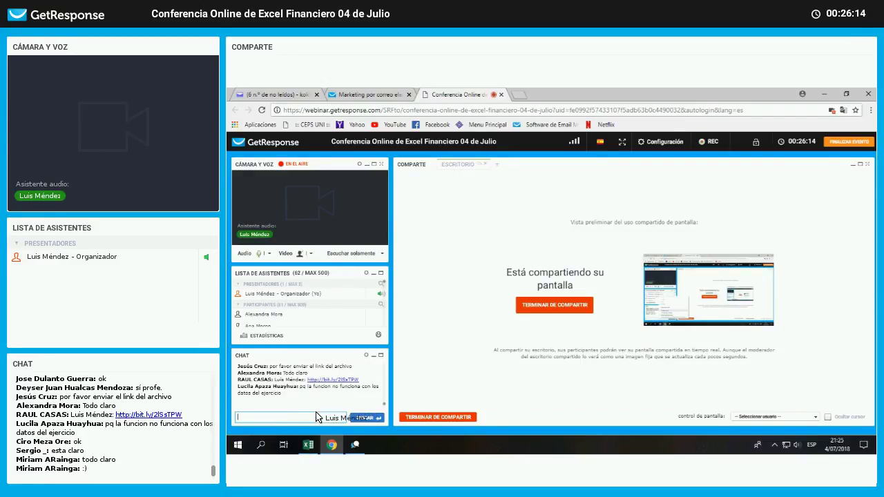
pyautogui.rightClick(319, 413)
pyautogui.click(317, 417)
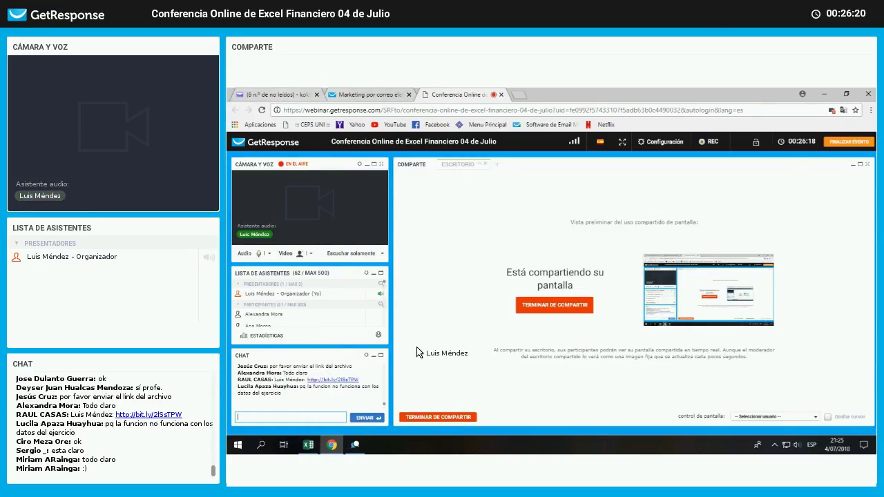
# Copy the template's bit.ly link from the open Yahoo Mail message and send it in the webinar chat
pyautogui.click(275, 94)
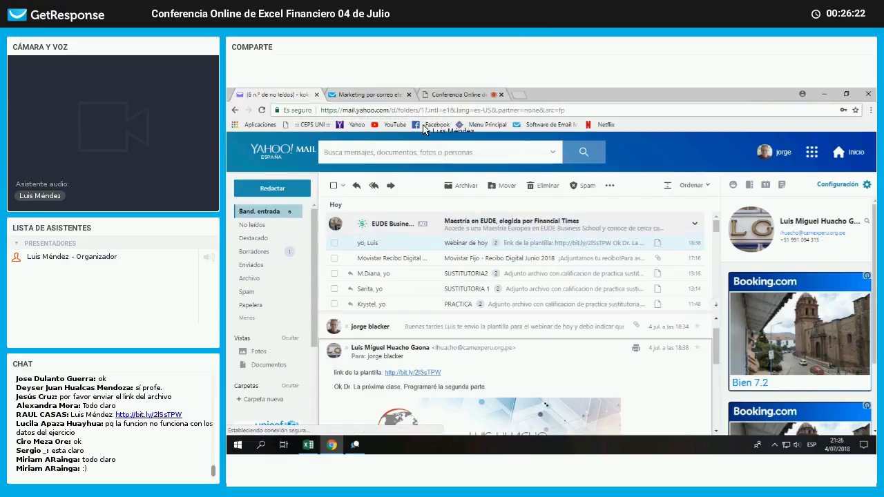
pyautogui.rightClick(401, 372)
pyautogui.click(418, 348)
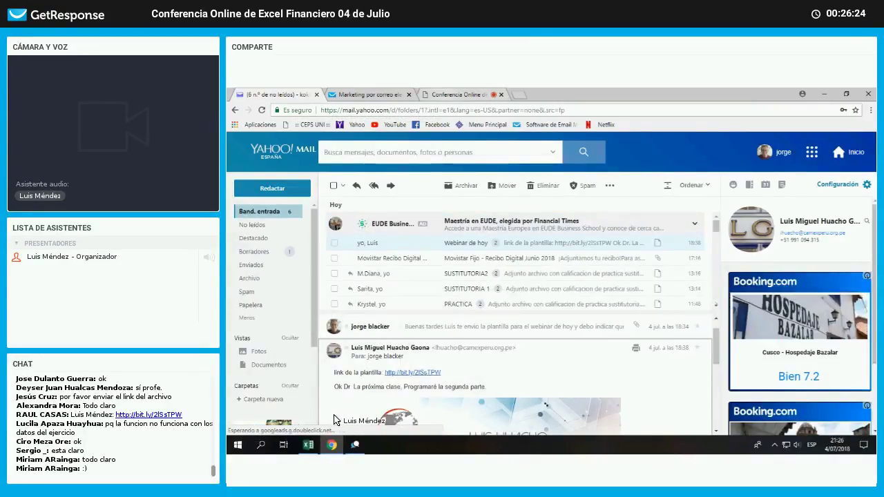
pyautogui.hotkey('ctrl', '3')
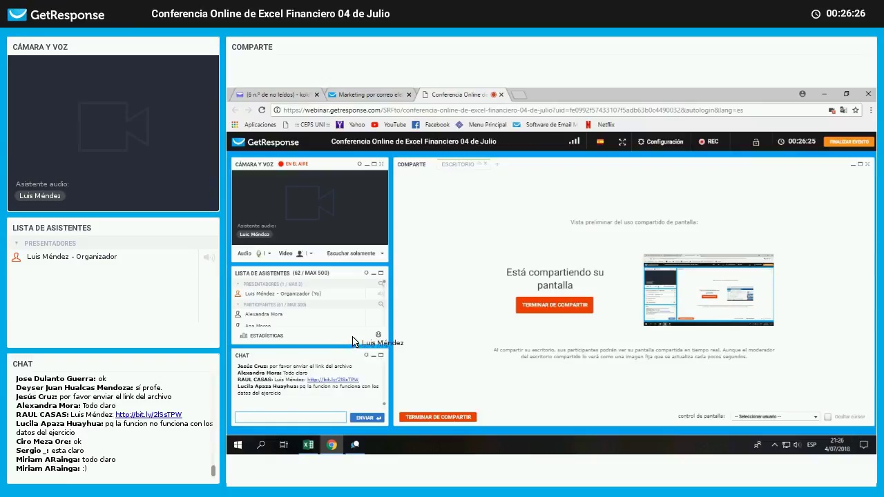
pyautogui.rightClick(333, 415)
pyautogui.click(375, 418)
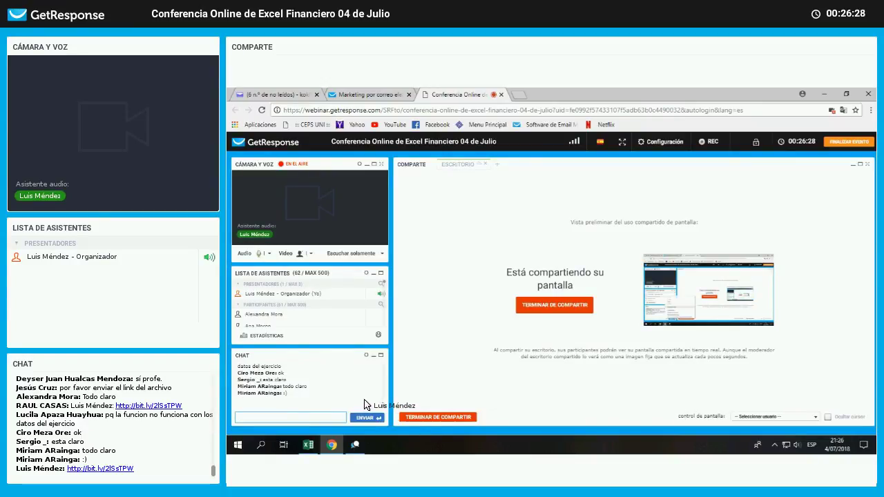
pyautogui.scroll(2, 359, 395)
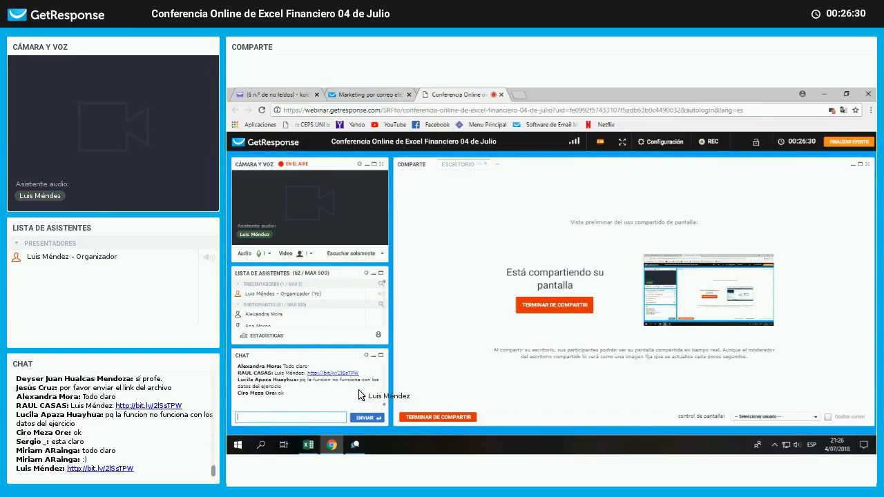
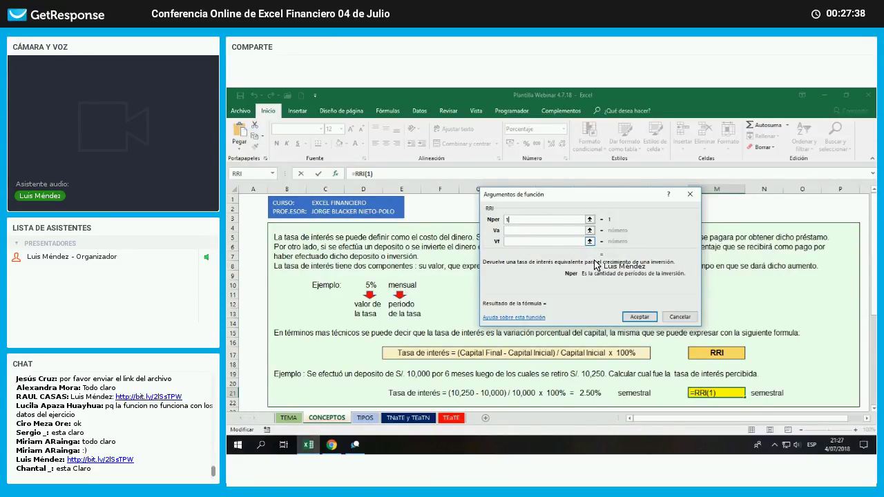
# Complete the RRI function in M21 with a present value of 10000 and a future value of 10250
pyautogui.press('Tab')
pyautogui.write('10000')
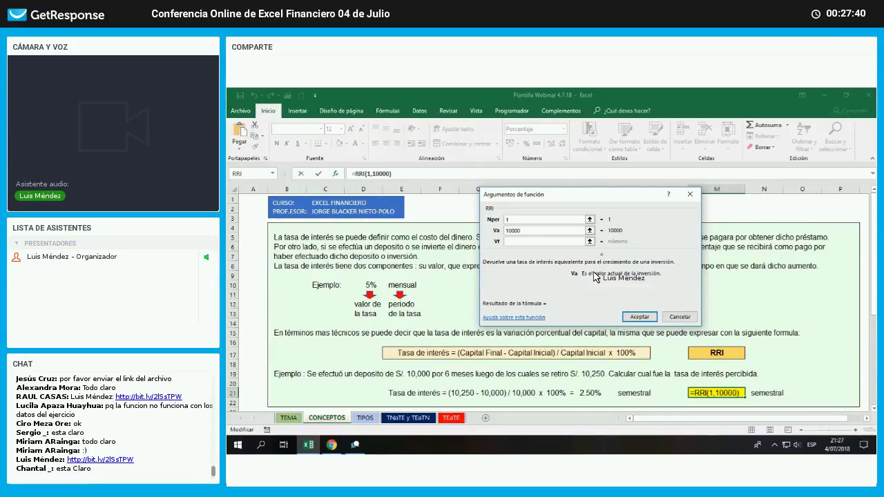
pyautogui.click(540, 242)
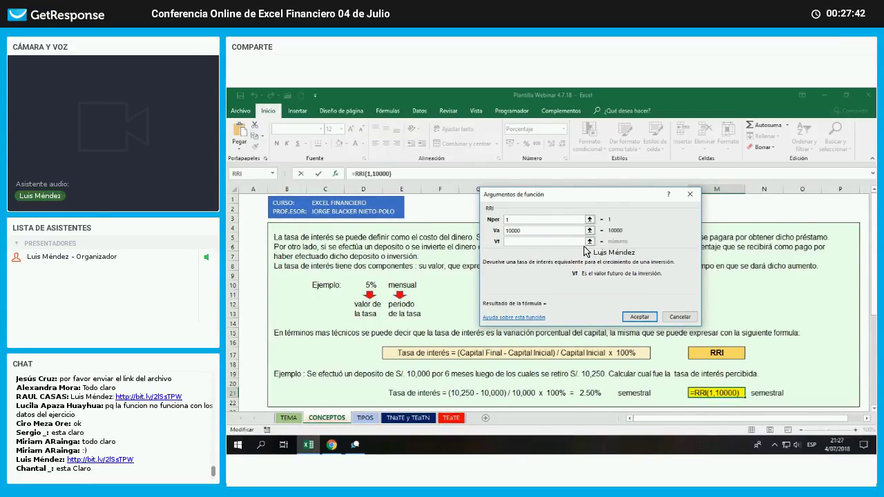
pyautogui.write('102')
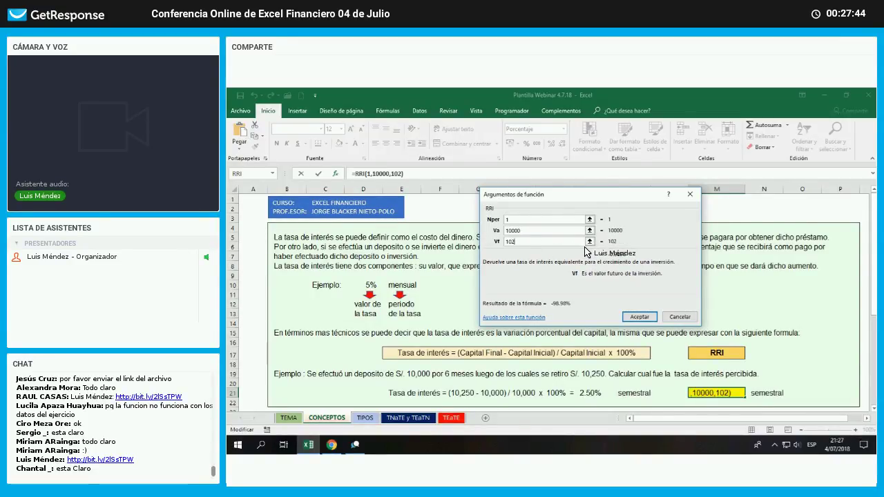
pyautogui.write('50')
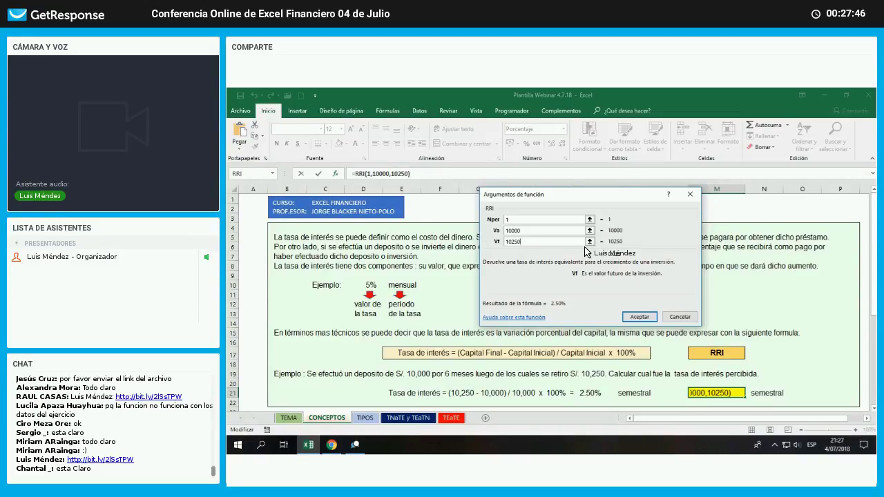
pyautogui.click(638, 316)
# Compare the manually calculated semiannual rate in J21 with the RRI formula in M21
pyautogui.click(598, 401)
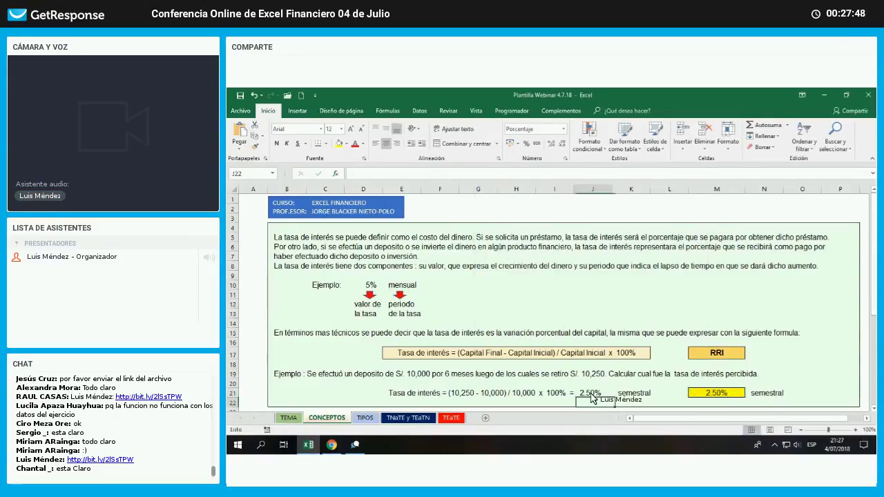
pyautogui.click(599, 394)
pyautogui.click(698, 394)
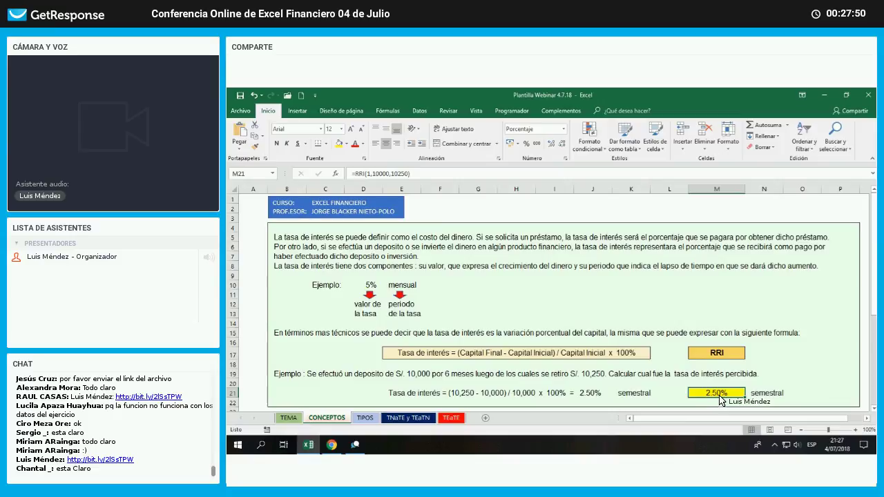
# Check the latest attendee messages in the GetResponse webinar chat in Chrome, and return to the Excel workbook
pyautogui.click(333, 445)
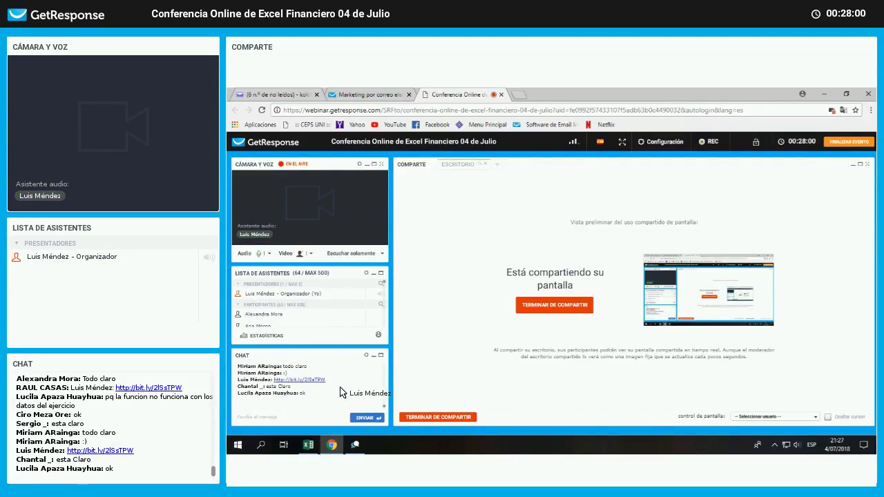
pyautogui.moveTo(308, 447)
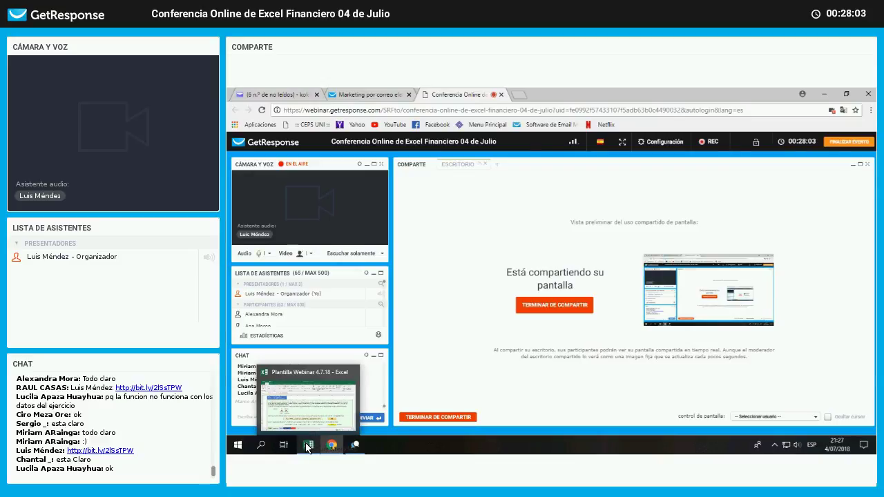
pyautogui.click(334, 432)
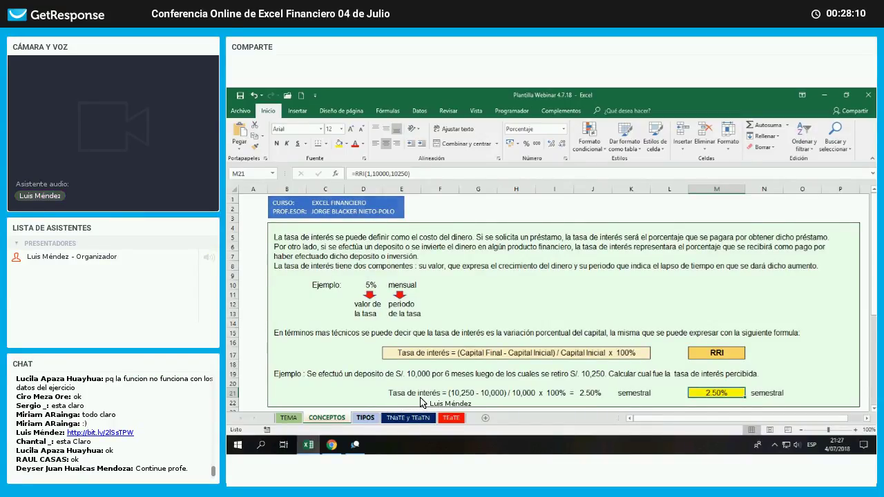
# Open the TIPOS sheet and review the TASA NOMINAL entry and the note on the effective annual rate (TEA) in B17
pyautogui.hotkey('ctrl', 'pagedown')
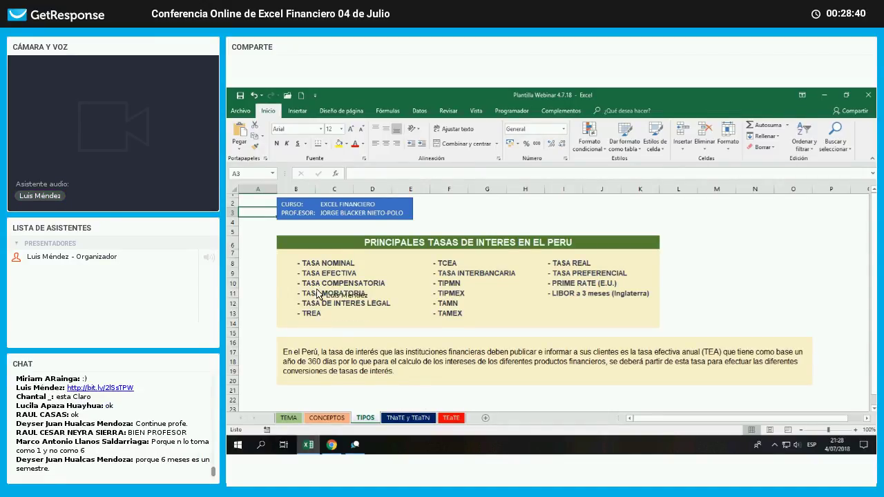
pyautogui.click(311, 264)
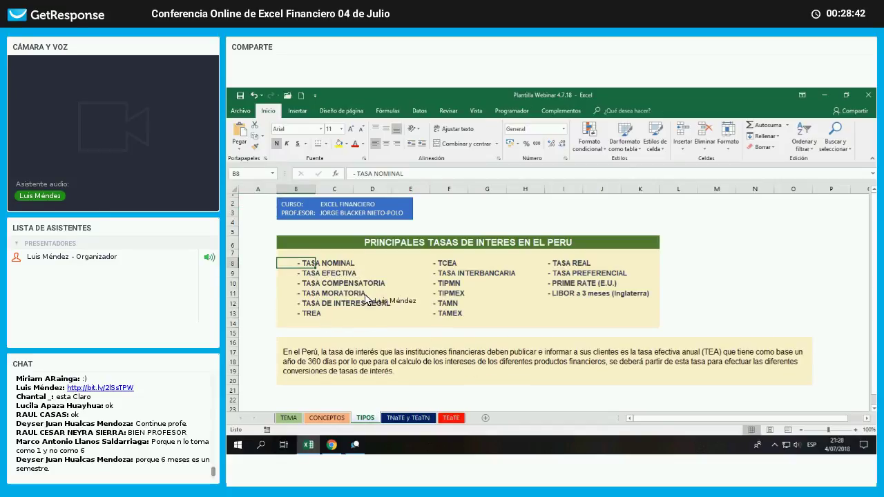
pyautogui.click(382, 265)
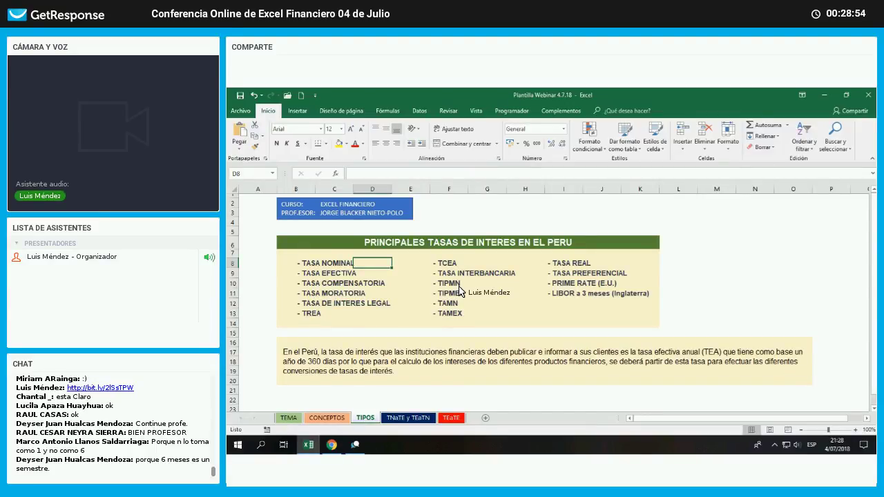
pyautogui.click(280, 355)
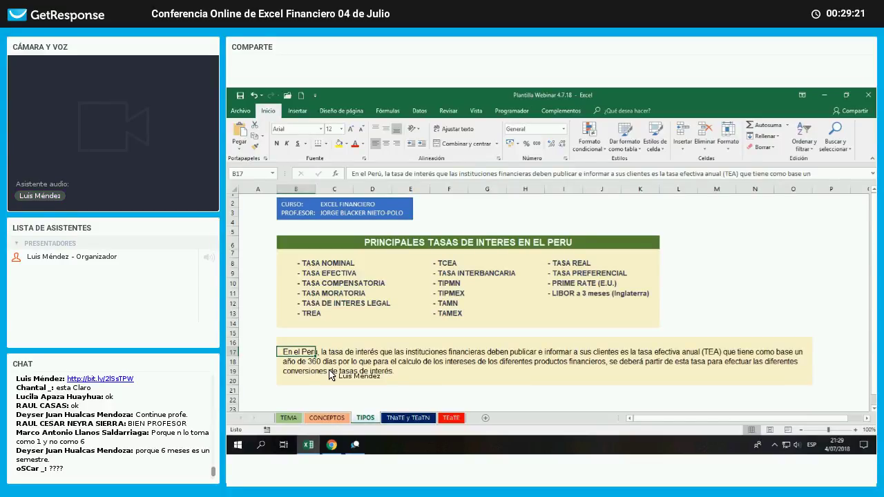
# Go through the first column of Peruvian interest rates row by row, from TASA NOMINAL and TASA EFECTIVA down to TREA
pyautogui.click(383, 264)
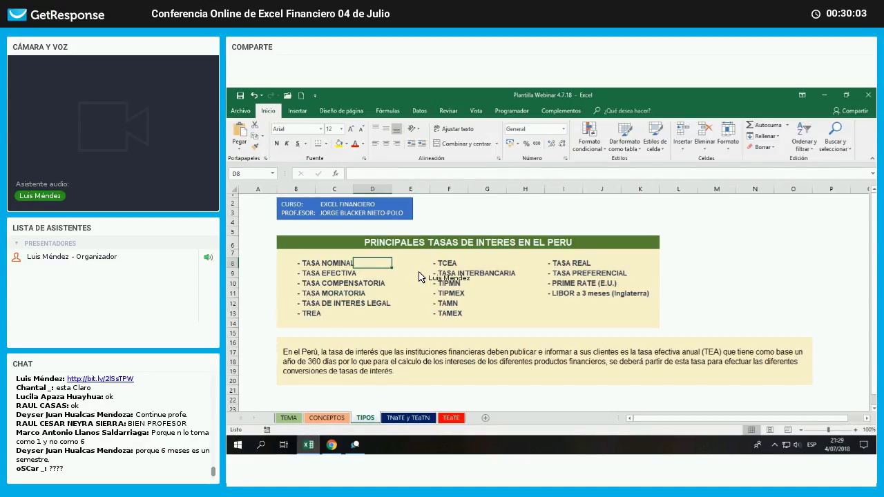
pyautogui.click(381, 276)
pyautogui.click(310, 278)
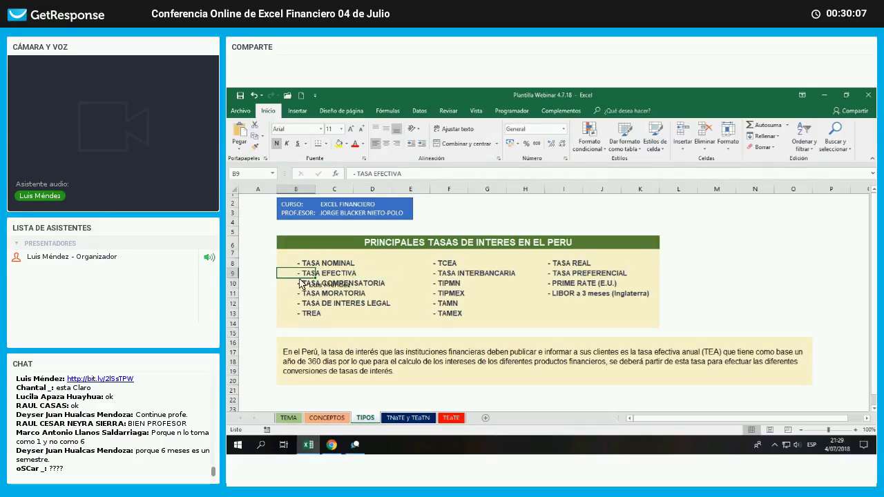
pyautogui.click(266, 276)
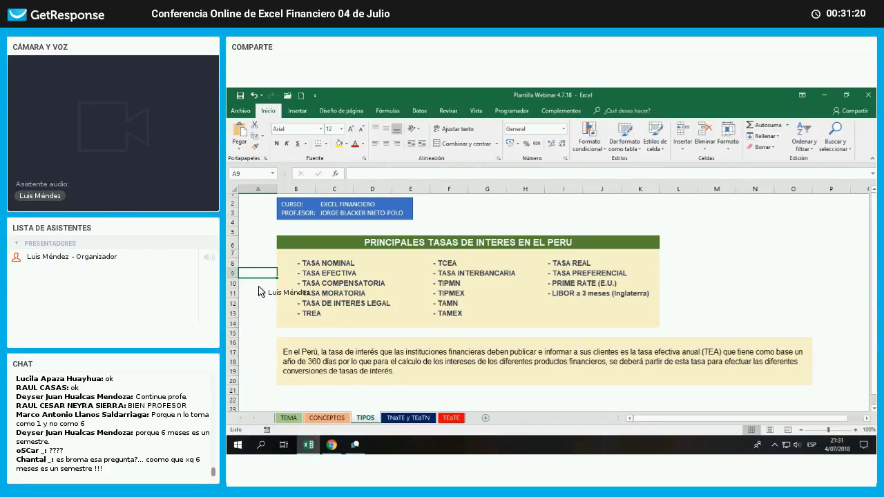
pyautogui.click(256, 286)
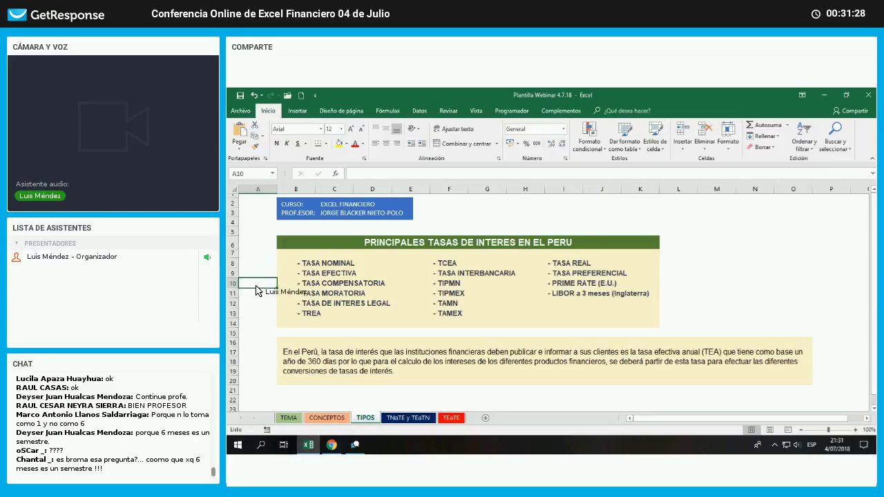
pyautogui.click(262, 298)
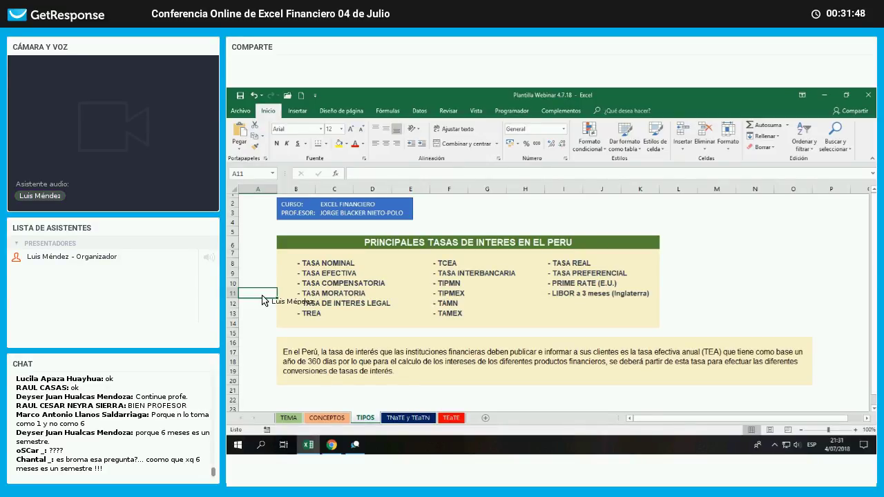
pyautogui.click(263, 305)
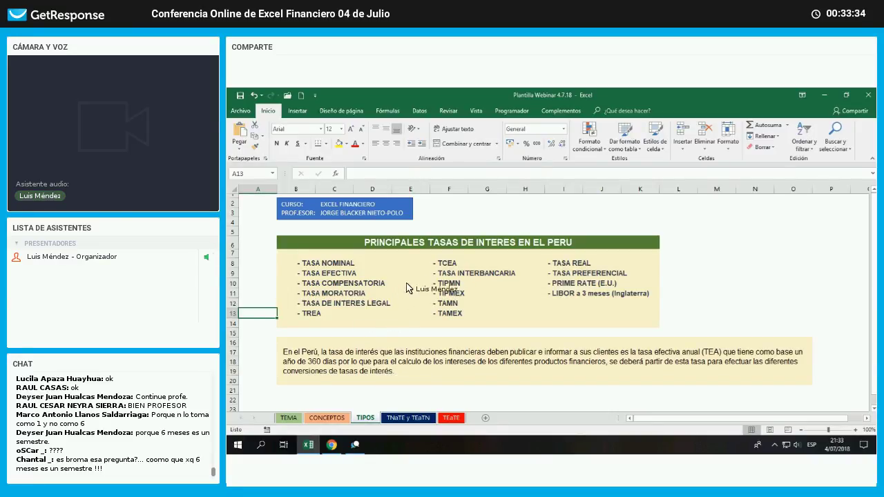
# Review the second column of rates from TCEA to TAMEX, comparing TIPMN with TIPMEX and TAMN with TAMEX
pyautogui.click(445, 264)
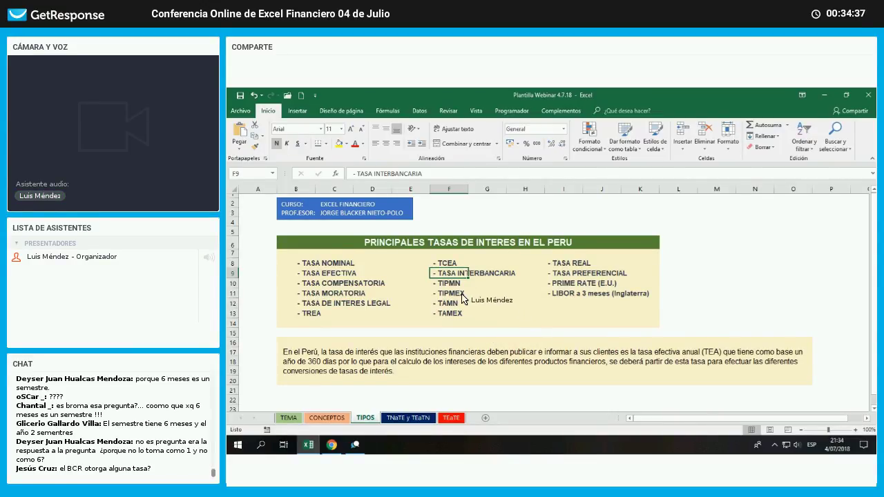
pyautogui.moveTo(448, 283); pyautogui.dragTo(458, 311)
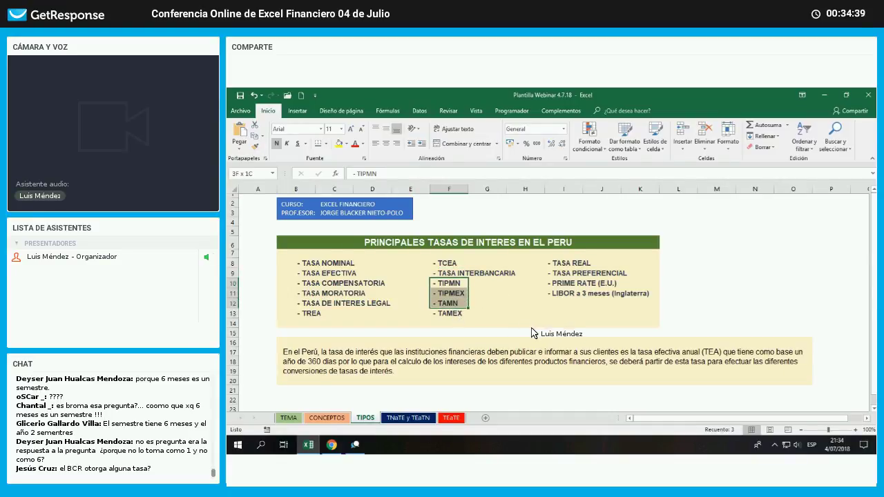
pyautogui.hotkey('shift', 'Down')
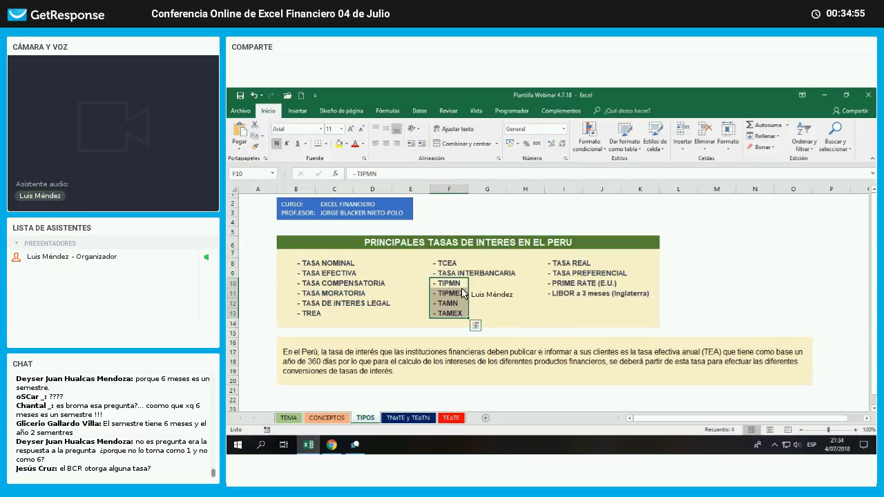
pyautogui.moveTo(459, 285); pyautogui.dragTo(459, 293)
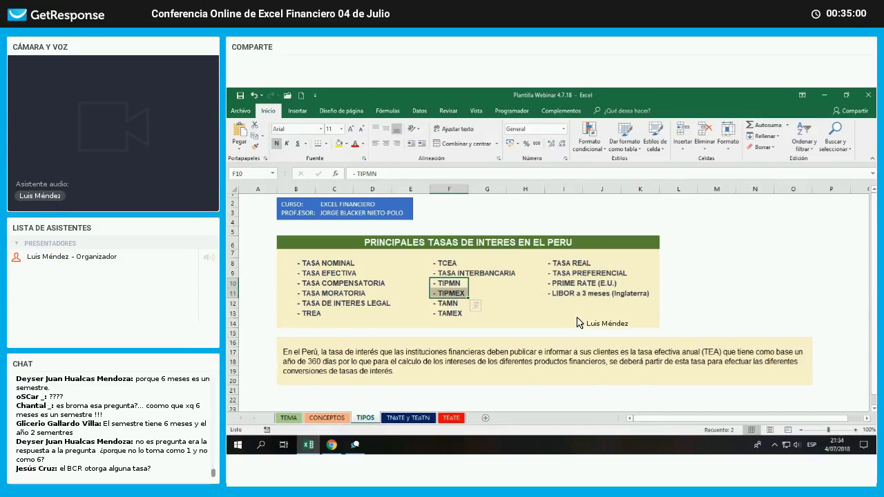
pyautogui.click(462, 285)
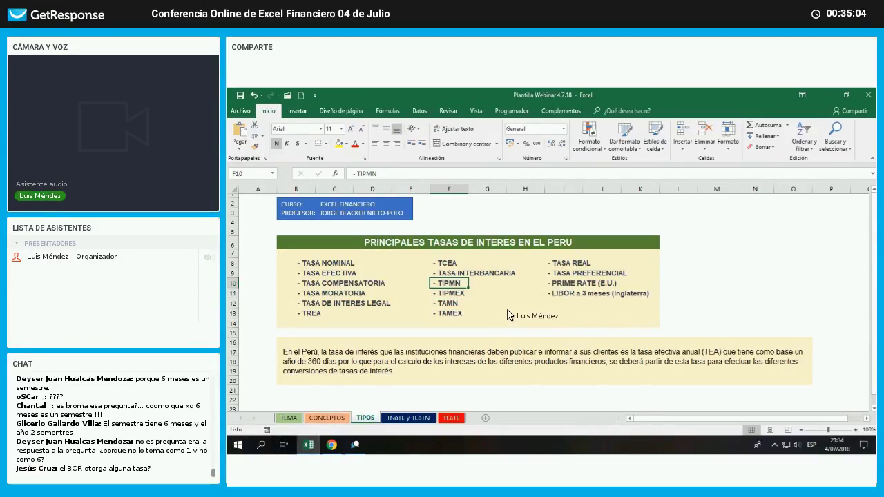
pyautogui.press('Down')
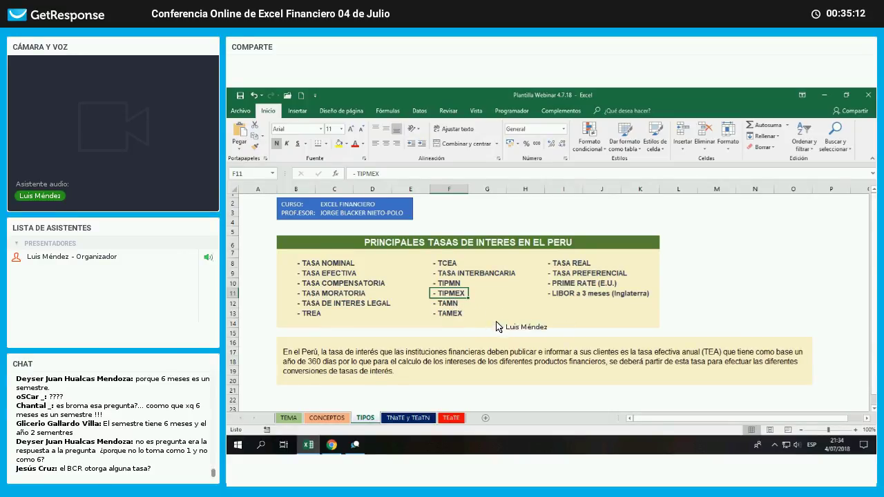
pyautogui.moveTo(449, 303); pyautogui.dragTo(449, 314)
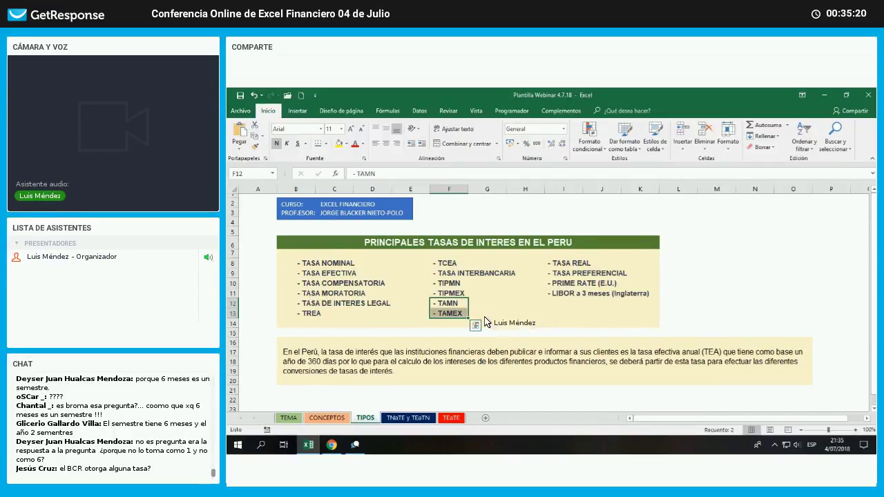
pyautogui.hotkey('shift', 'Up')
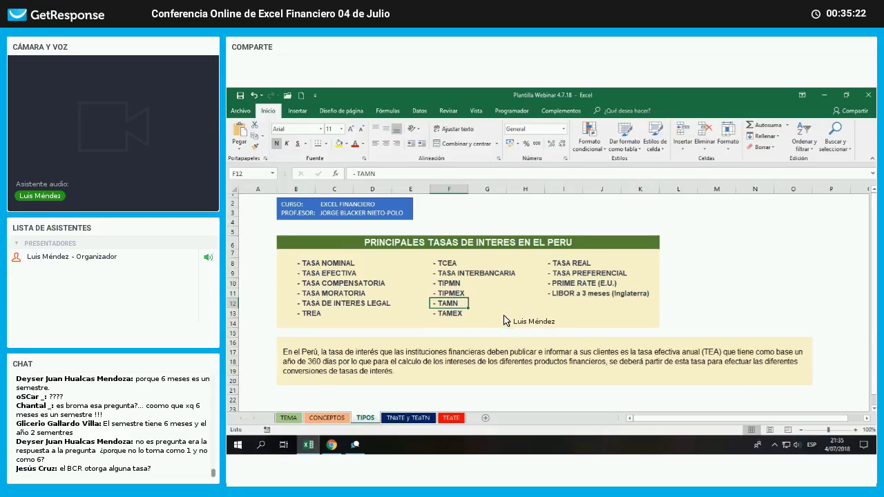
pyautogui.press('Down')
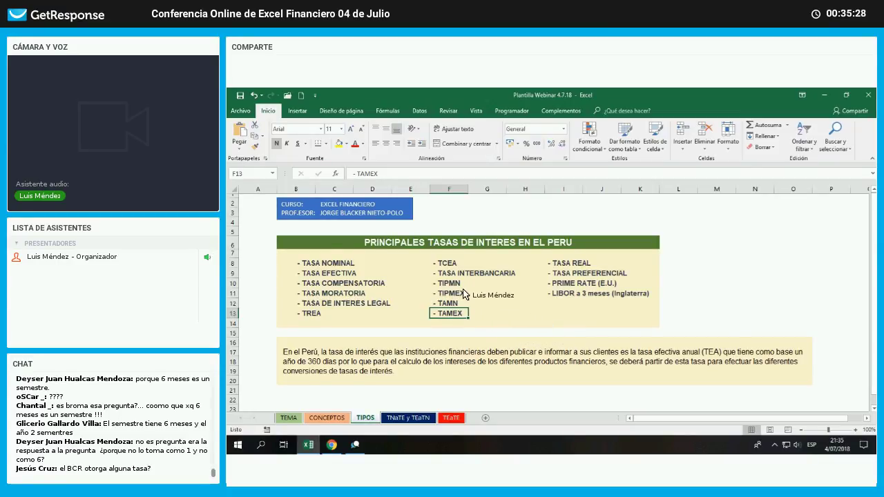
pyautogui.moveTo(459, 289); pyautogui.dragTo(456, 313)
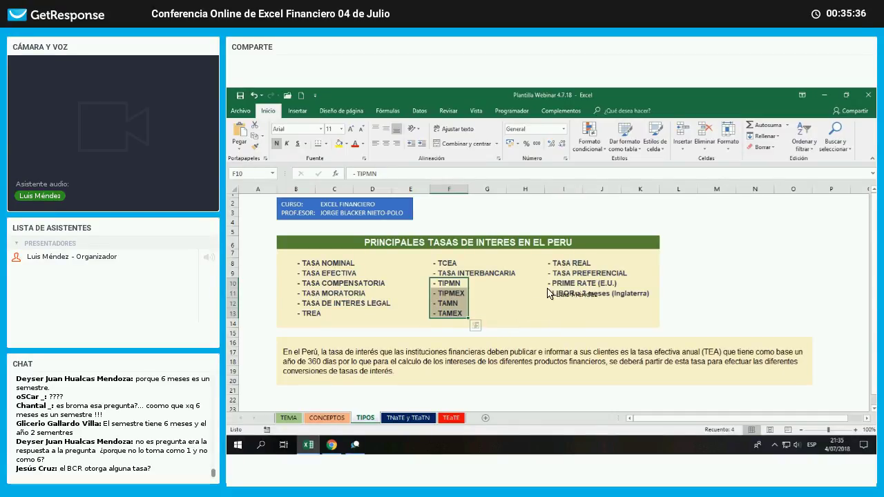
# Review the third column of rates, covering TASA REAL, TASA PREFERENCIAL, and the foreign PRIME RATE and LIBOR entries
pyautogui.click(565, 264)
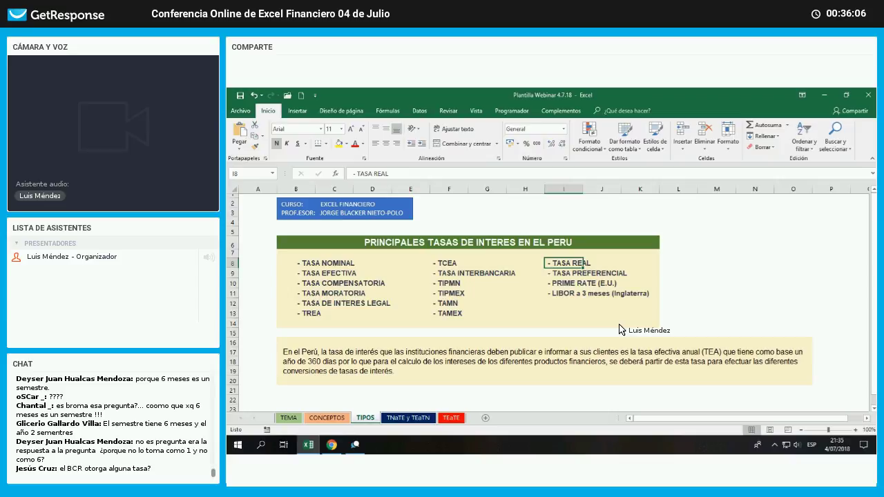
pyautogui.click(617, 266)
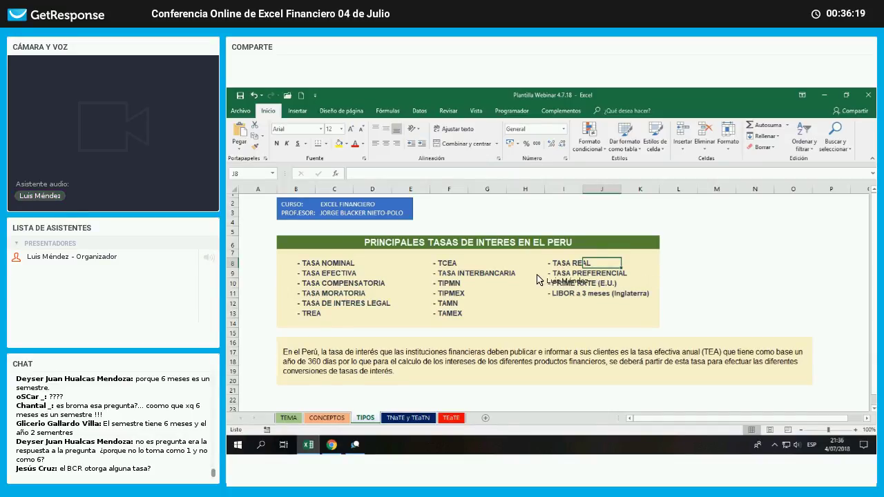
pyautogui.click(652, 274)
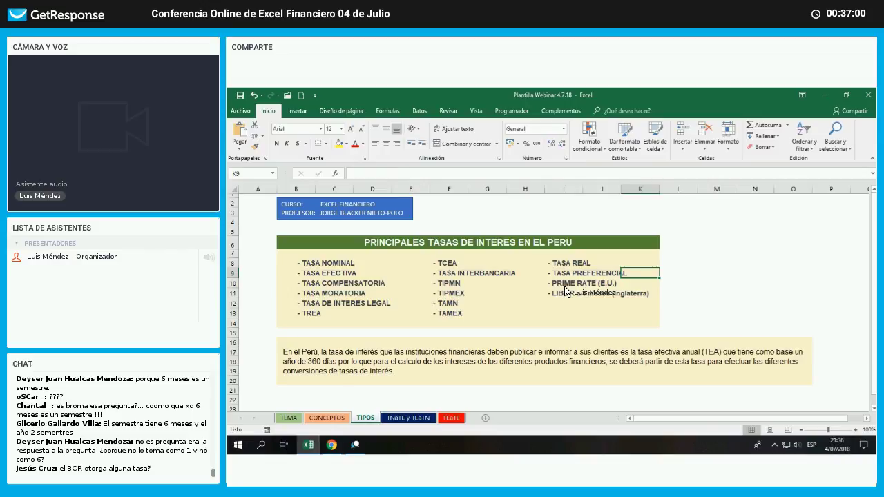
pyautogui.moveTo(565, 287); pyautogui.dragTo(641, 298)
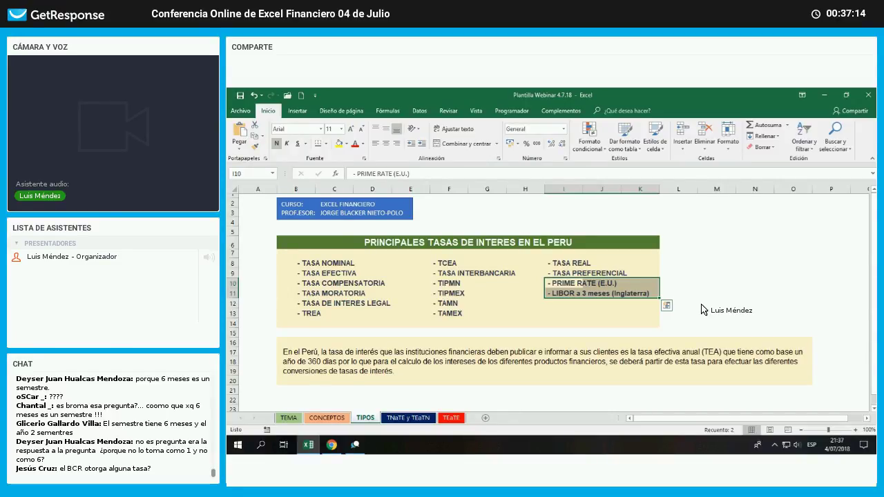
pyautogui.moveTo(581, 286); pyautogui.dragTo(630, 290)
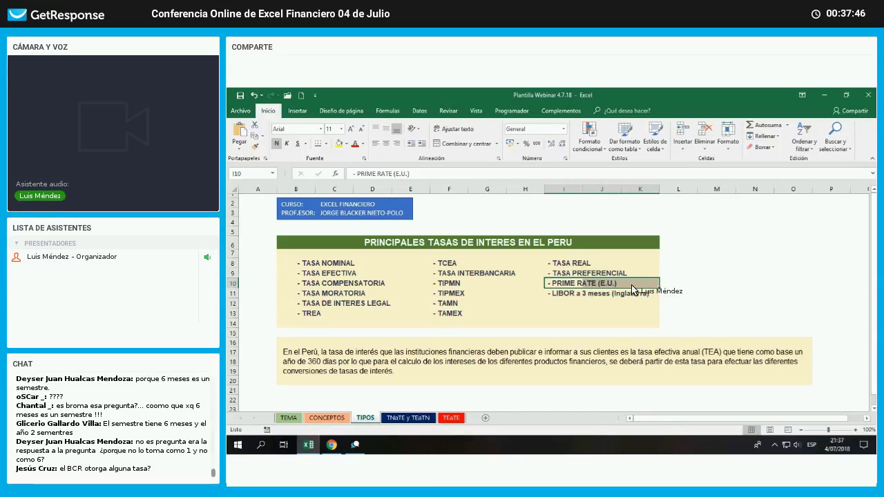
# Review the LIBOR entry and the note in rows 17 to 19 on the TEA, its 360-day base and rate conversions
pyautogui.click(586, 297)
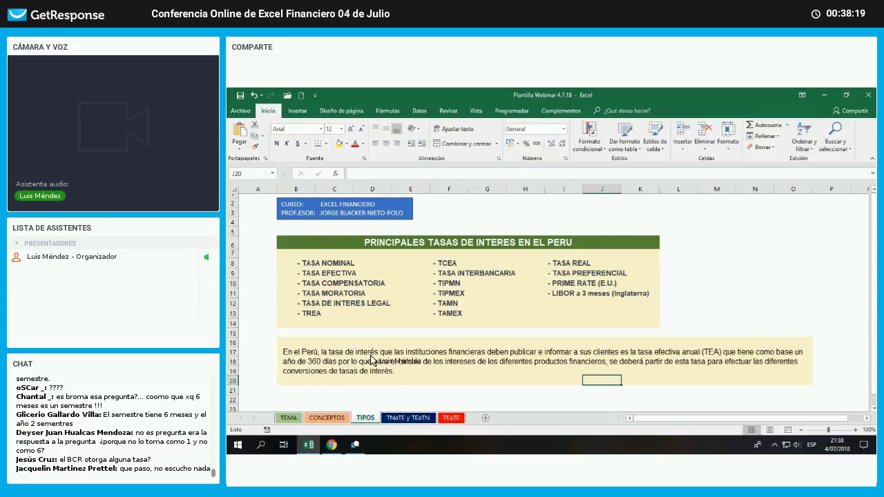
pyautogui.click(297, 352)
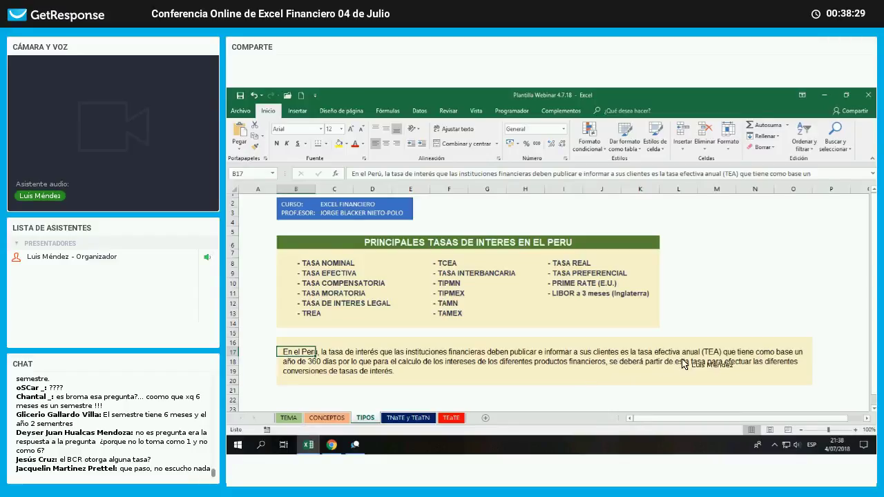
pyautogui.click(717, 356)
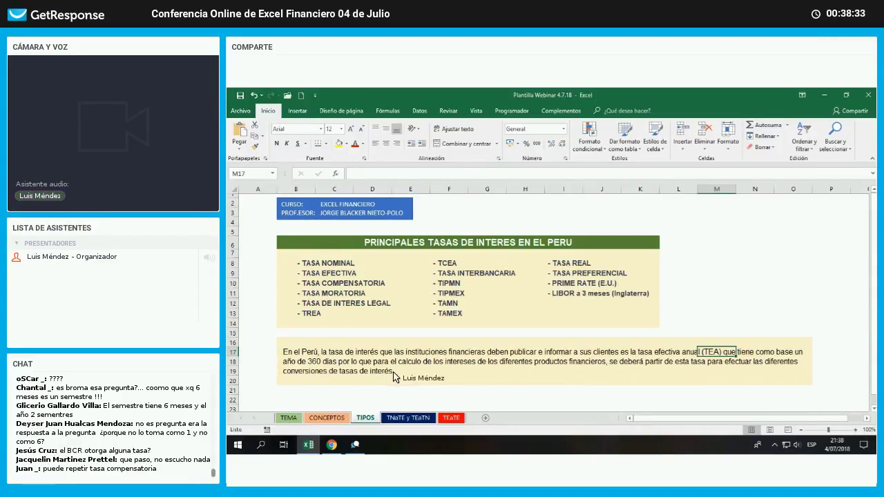
pyautogui.click(304, 362)
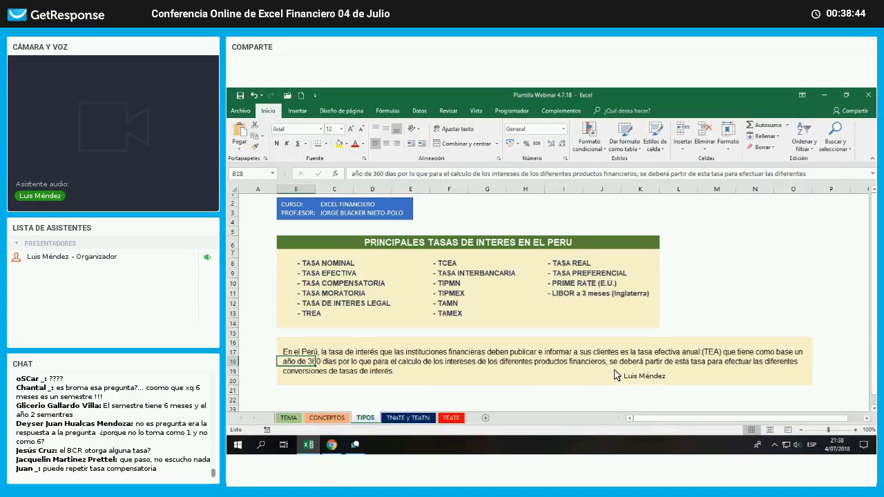
pyautogui.moveTo(618, 372); pyautogui.dragTo(815, 376)
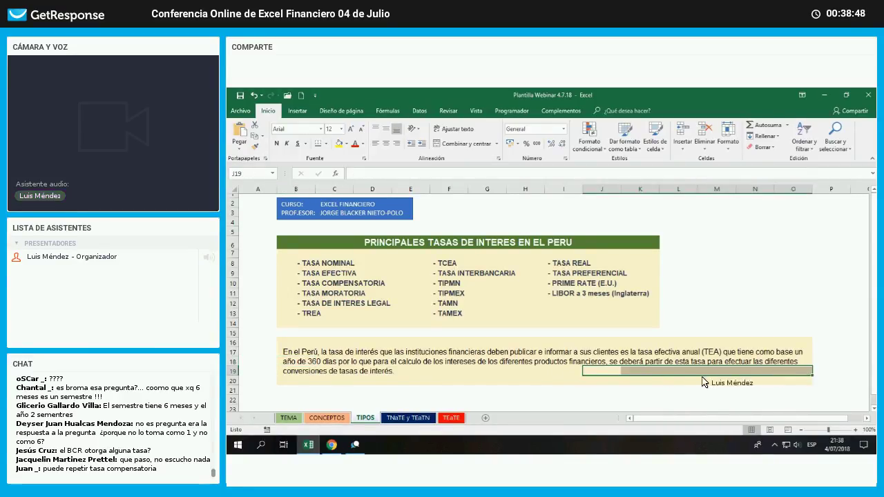
pyautogui.moveTo(299, 381); pyautogui.dragTo(376, 385)
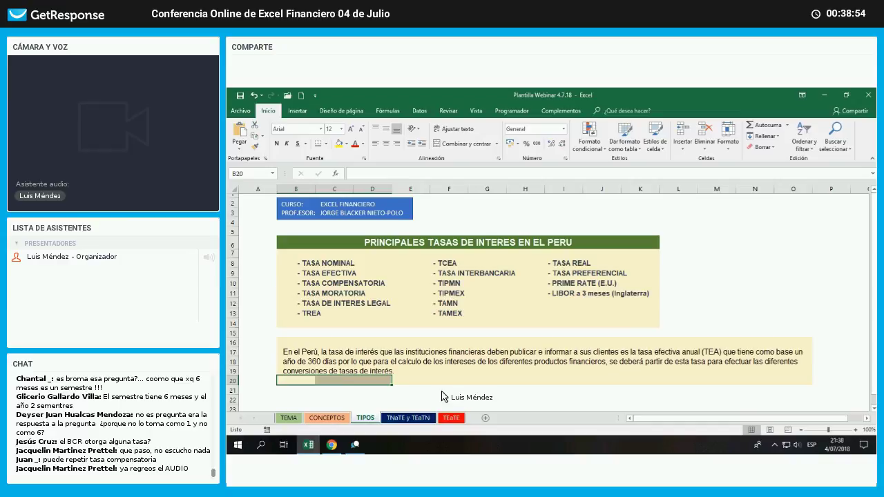
pyautogui.click(441, 390)
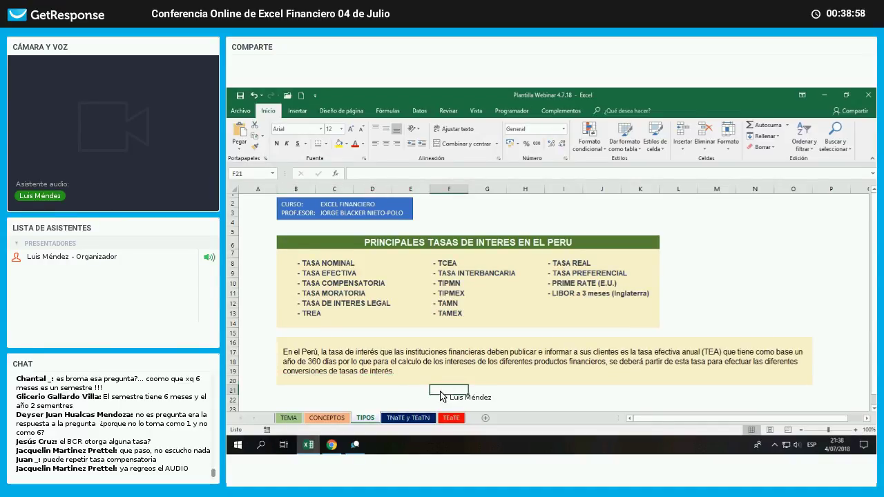
pyautogui.click(709, 354)
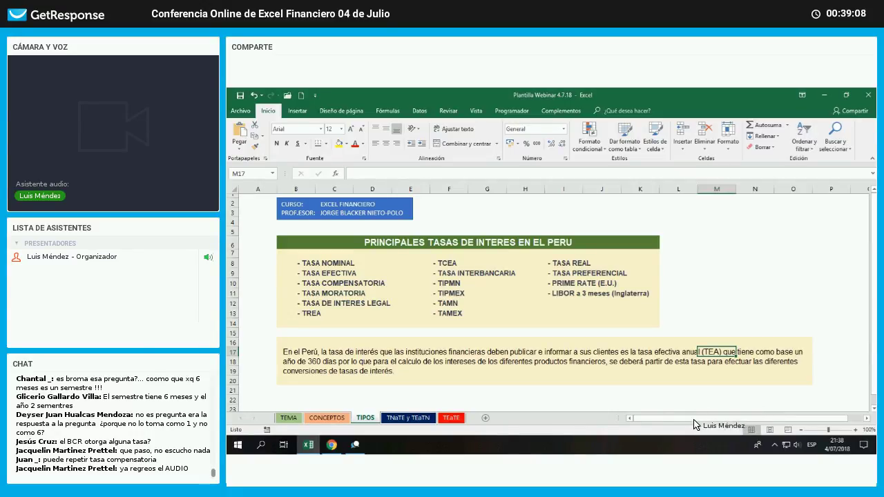
pyautogui.click(641, 390)
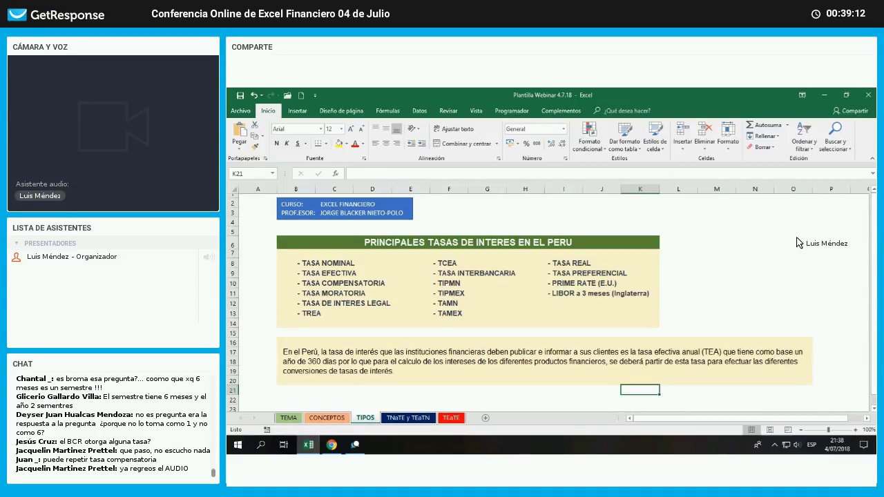
# Enter the heading "Conversiones de tasas de interes" in cell M6, beside the interest rates table
pyautogui.click(717, 243)
pyautogui.write('Con')
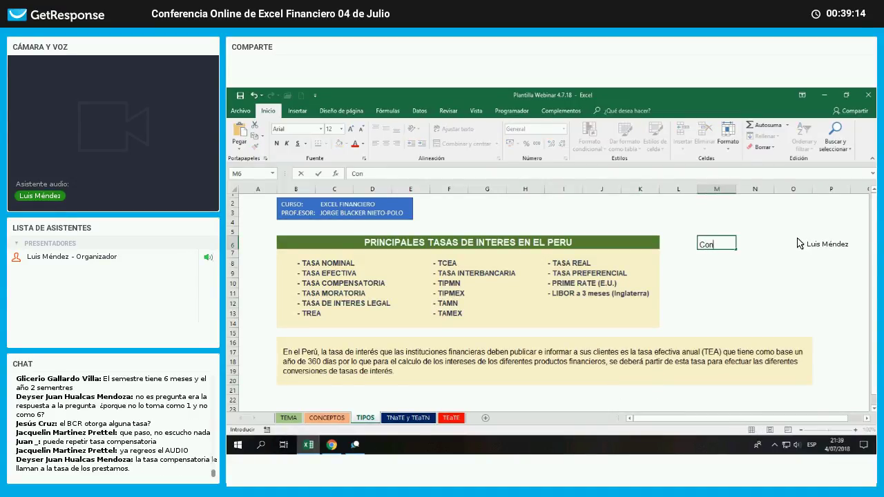
pyautogui.write('versiones ')
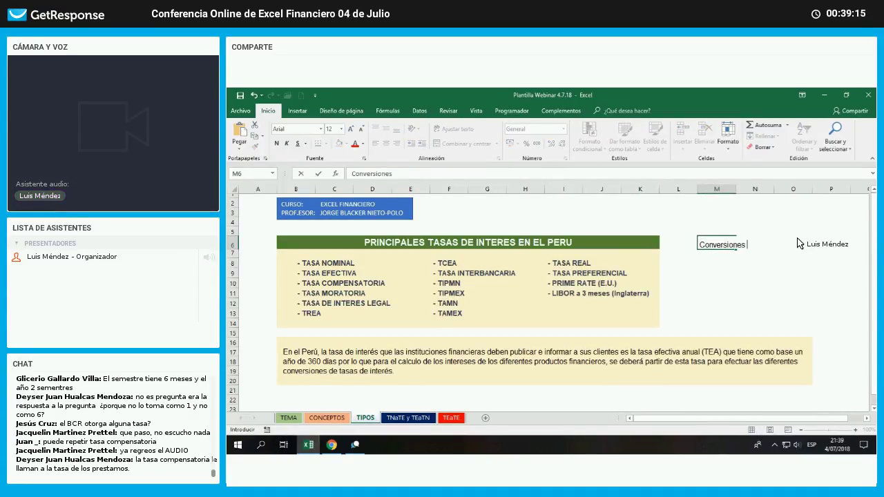
pyautogui.write('de tasas de ')
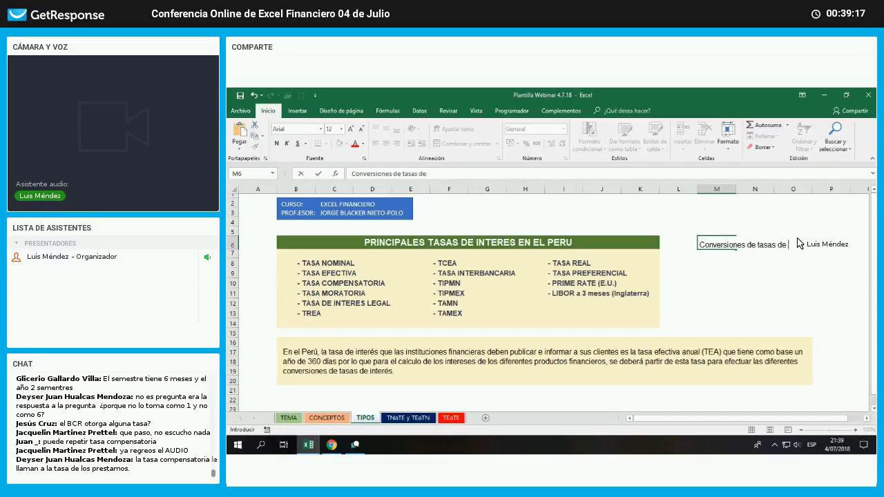
pyautogui.write('interese')
pyautogui.press('BackSpace')
pyautogui.press('Return')
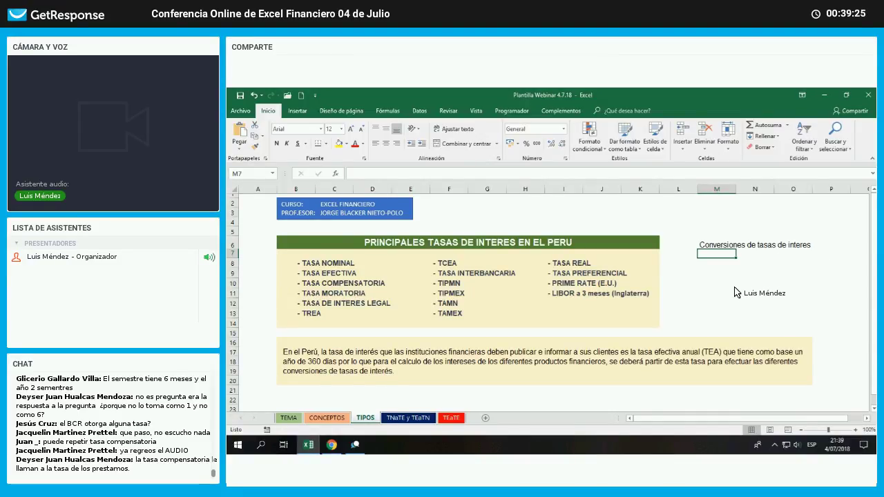
# Add the first conversion type, "- Tasa nominal a tasa efectiva", in cell M8 under the conversions heading
pyautogui.press('Down')
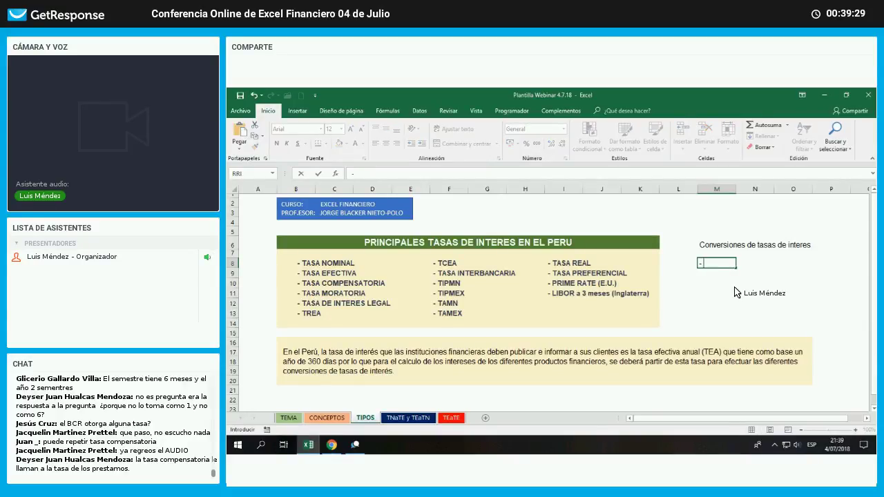
pyautogui.write('- T')
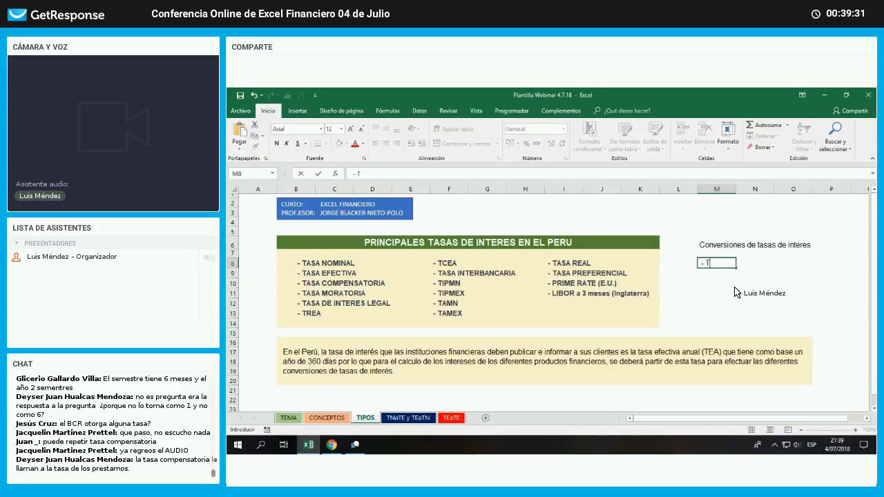
pyautogui.write('asa nominsl')
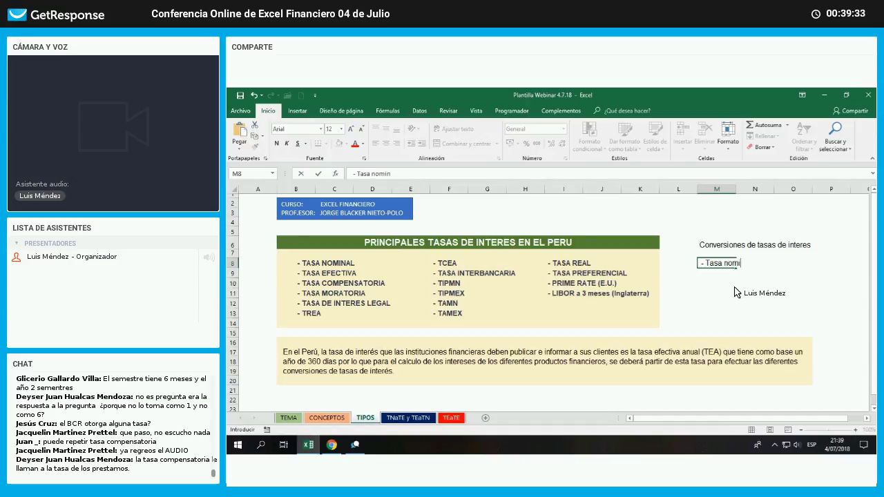
pyautogui.press('BackSpace')
pyautogui.press('BackSpace')
pyautogui.write('al')
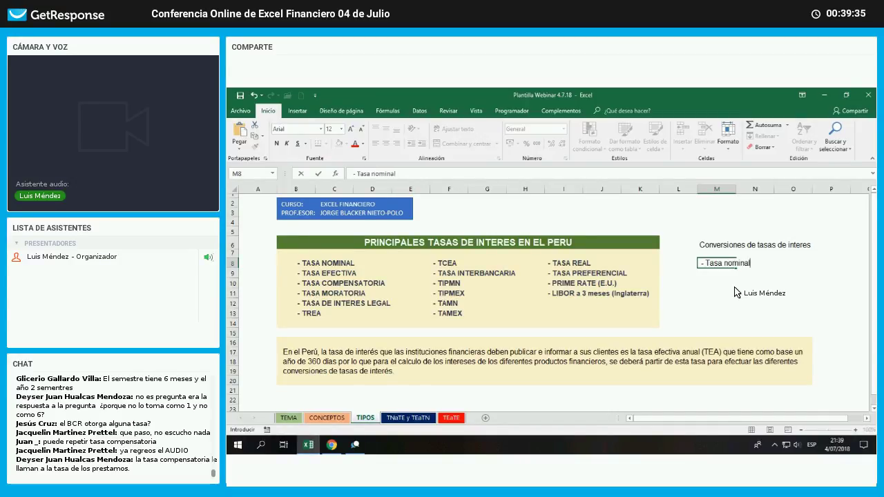
pyautogui.write(' a tasa efectiva')
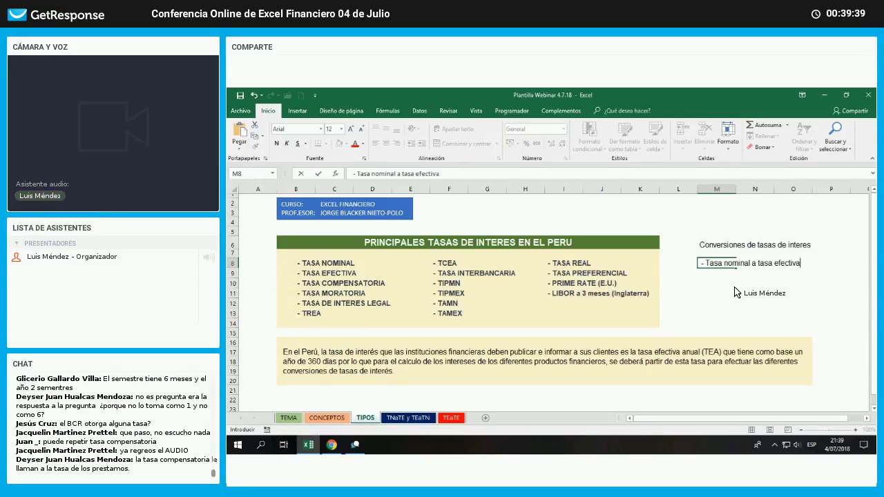
pyautogui.press('Return')
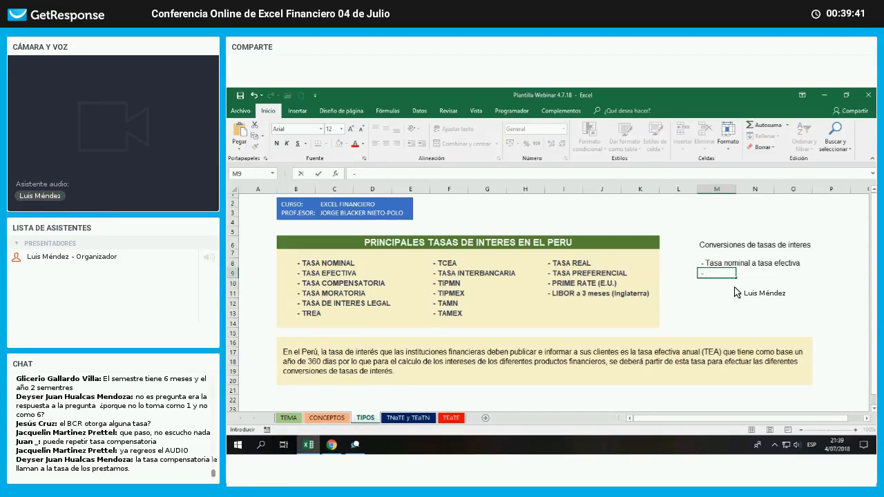
# Add the second conversion type, "- Tasa efectiva a tasa nominal", in cell M9
pyautogui.write('- Tasa ')
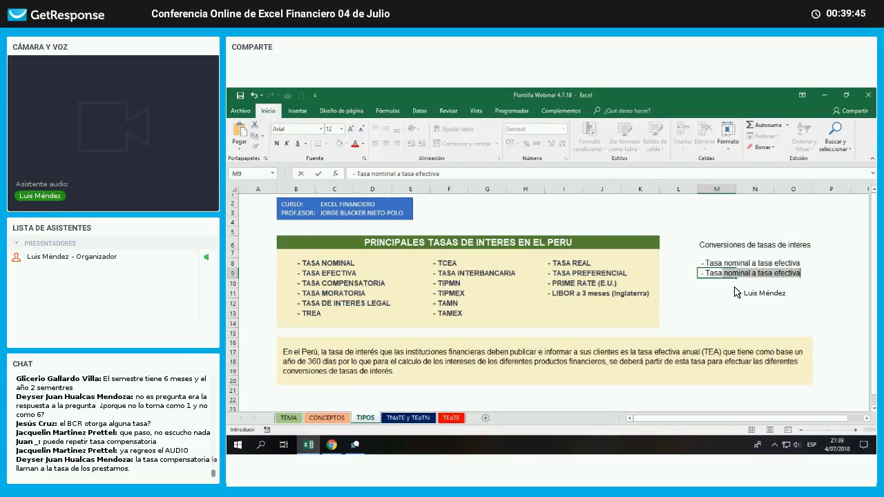
pyautogui.write('efectiuva')
pyautogui.write('a a ta')
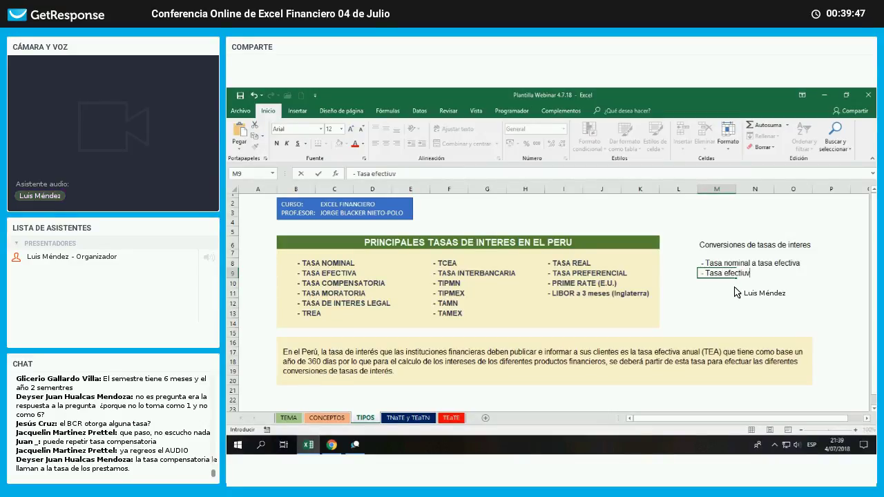
pyautogui.write('sa nominal')
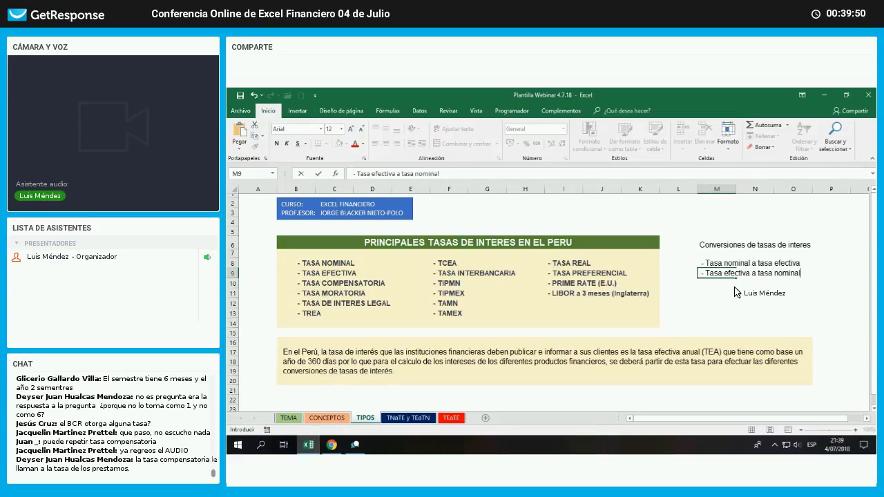
pyautogui.press('Return')
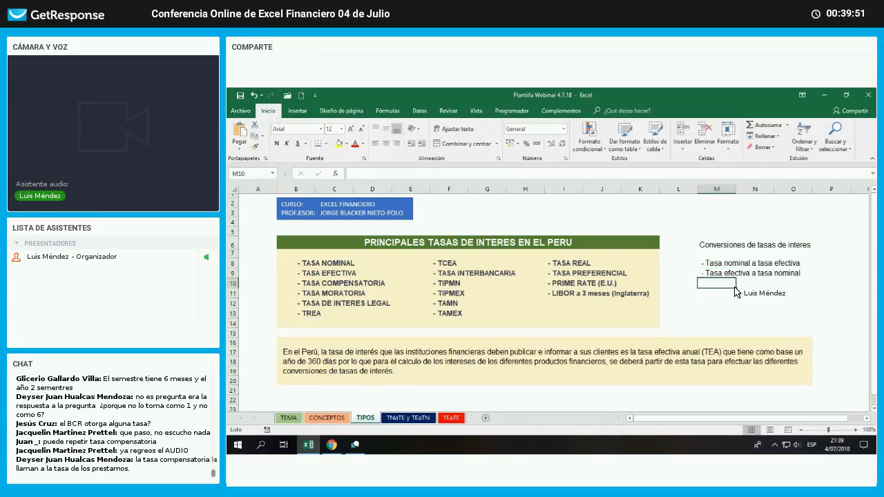
# Add the third conversion type, "- Tasa efectiva a otra tasa efectiva", in cell M10
pyautogui.write('-')
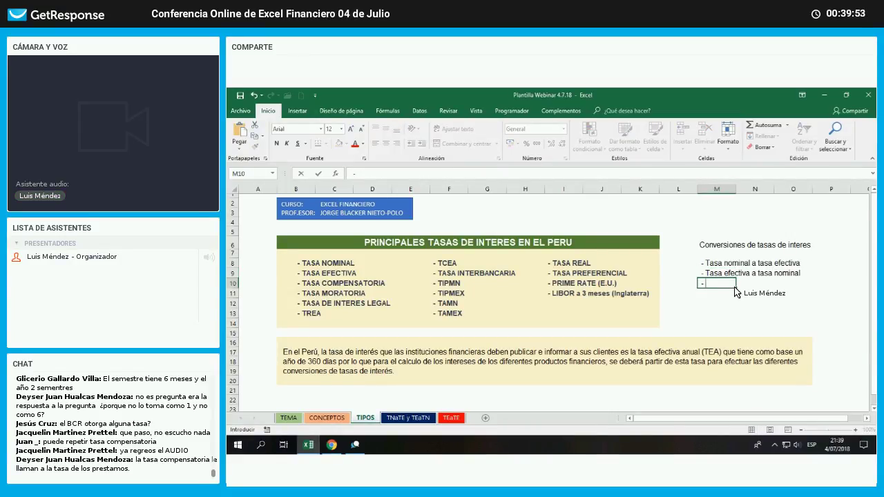
pyautogui.write(' Tasa efec')
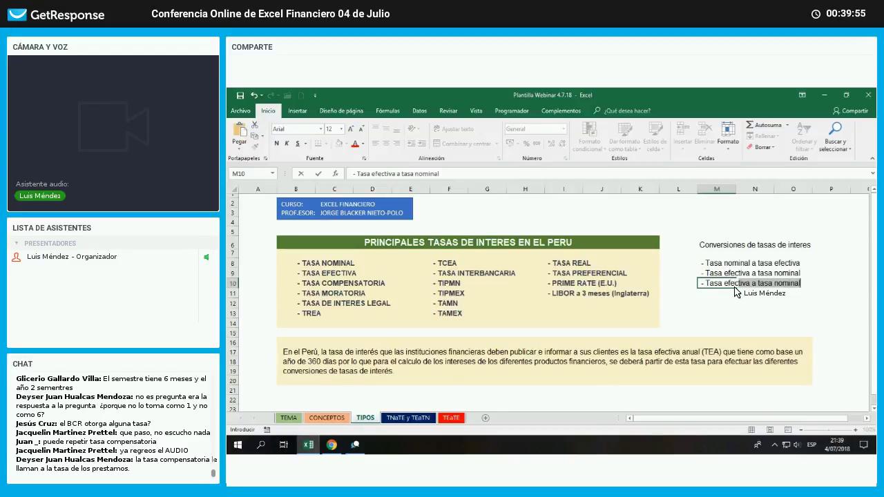
pyautogui.write('tiva a o')
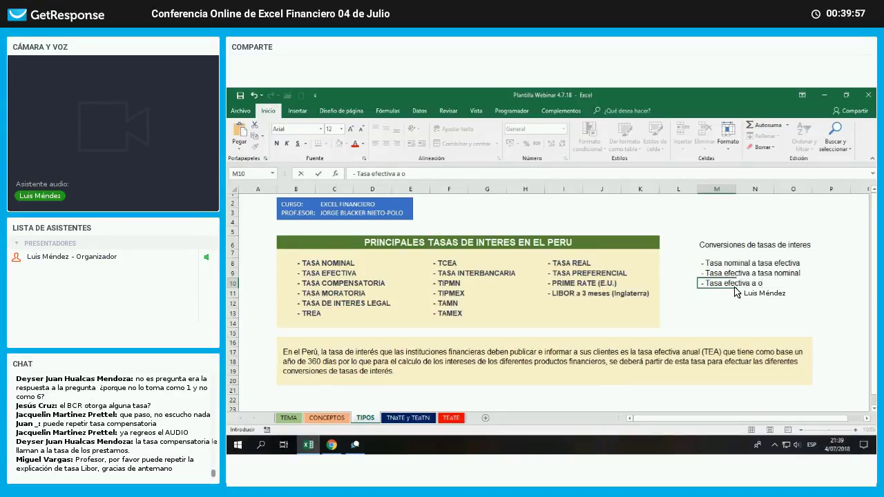
pyautogui.write('tra tasa efect')
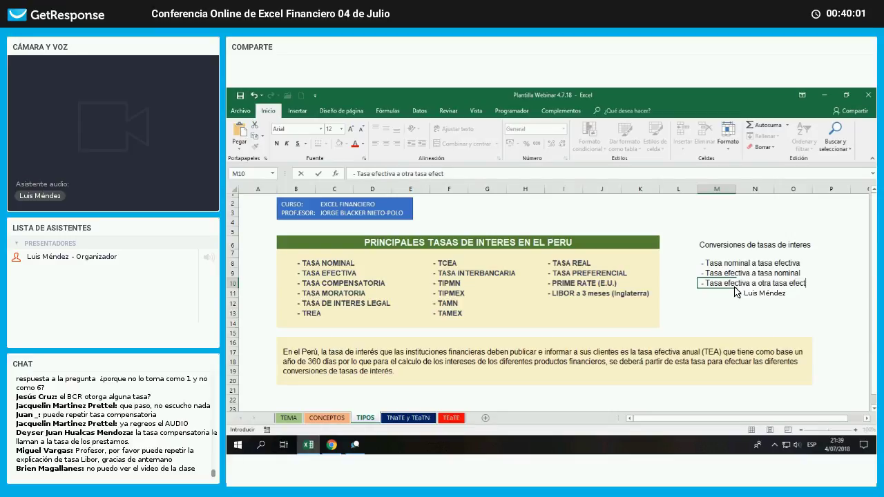
pyautogui.write('iva')
pyautogui.press('Return')
# Add the fourth conversion type, "- Tasa vencida a tasa adelantada", in cell M11
pyautogui.write('- Tasa')
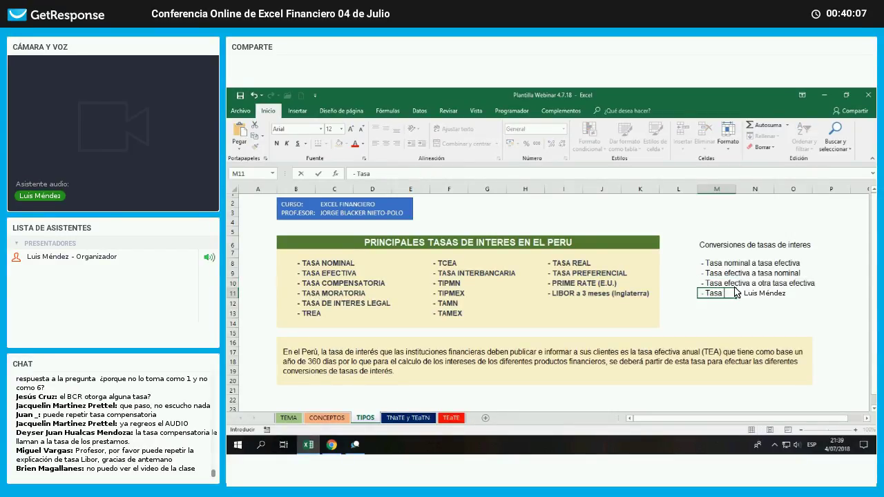
pyautogui.write(' vencid')
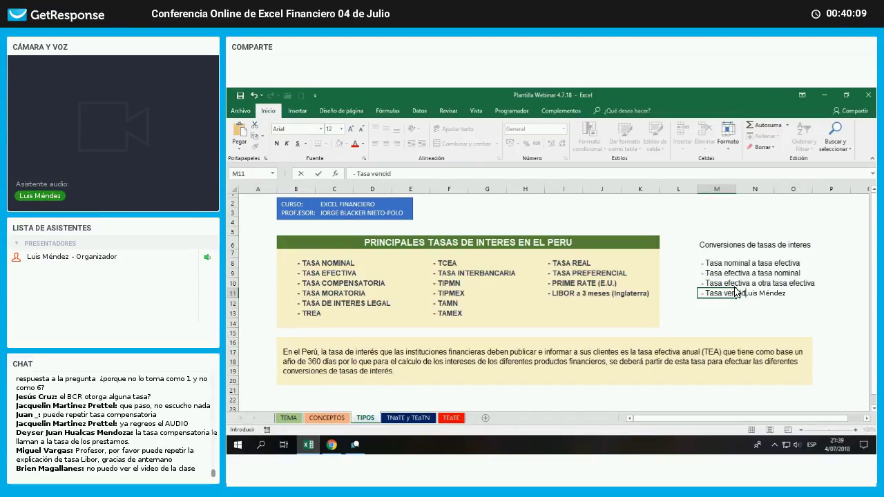
pyautogui.write('a a tasa a')
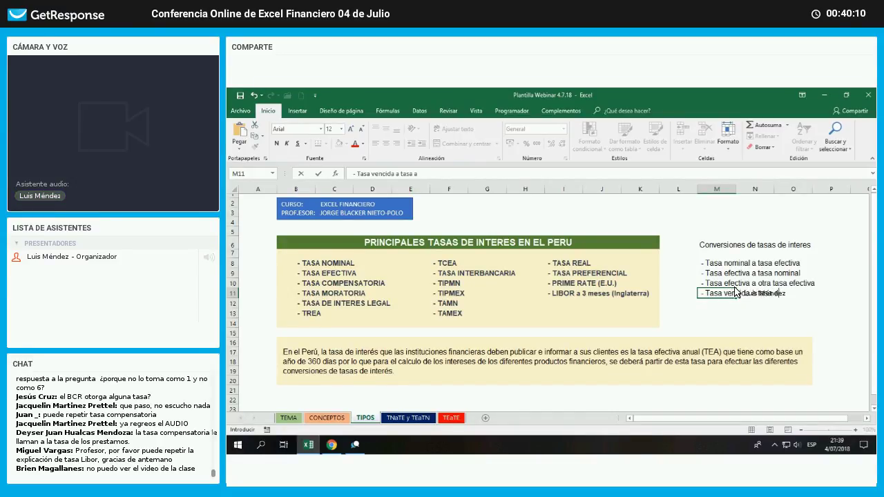
pyautogui.write('delanta')
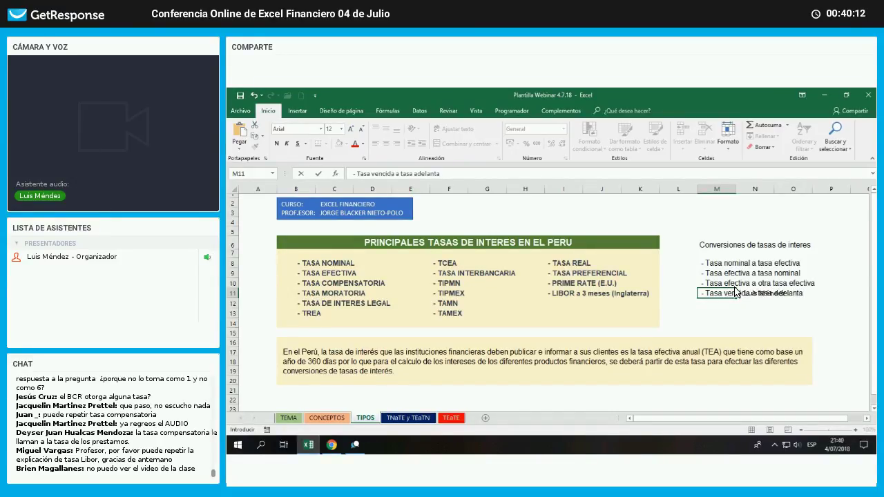
pyautogui.write('da')
pyautogui.click(829, 233)
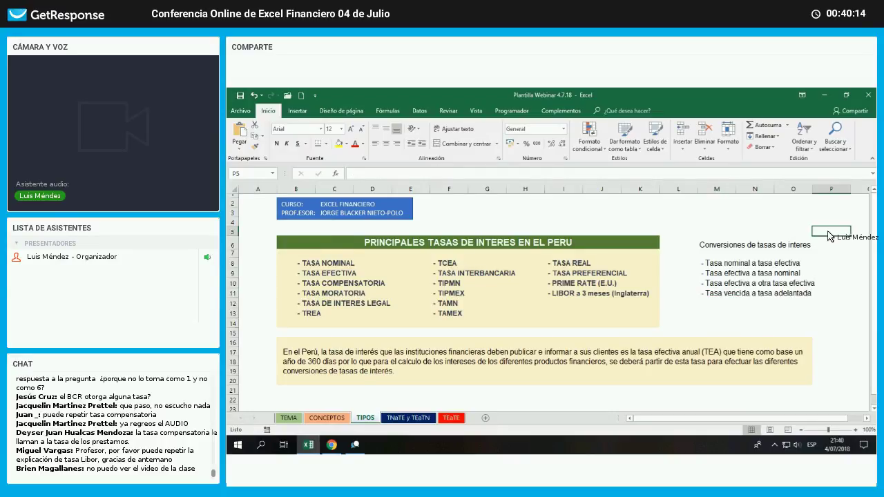
# Add the fifth conversion type, "- Tasa adelantada a tasa vencida", in cell M12
pyautogui.press('Down')
pyautogui.press('Down')
pyautogui.press('Down')
pyautogui.press('Down')
pyautogui.press('Down')
pyautogui.press('Down')
pyautogui.press('Down')
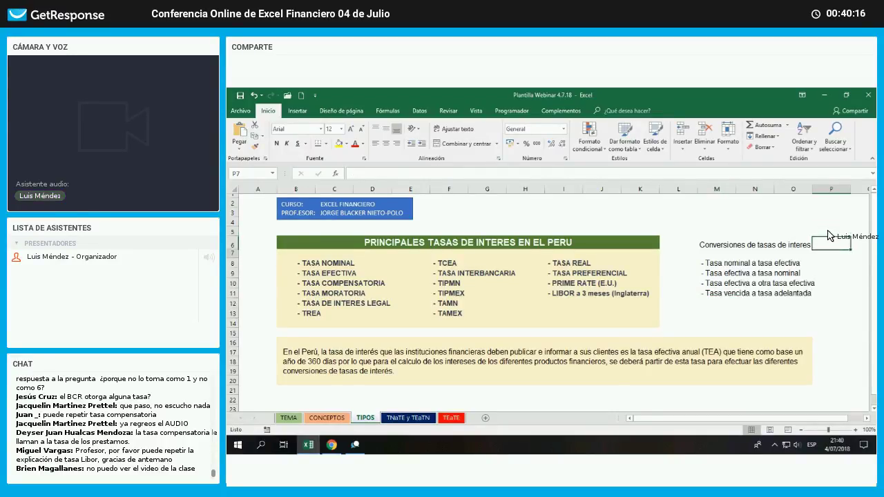
pyautogui.press('Left')
pyautogui.press('Left')
pyautogui.press('Left')
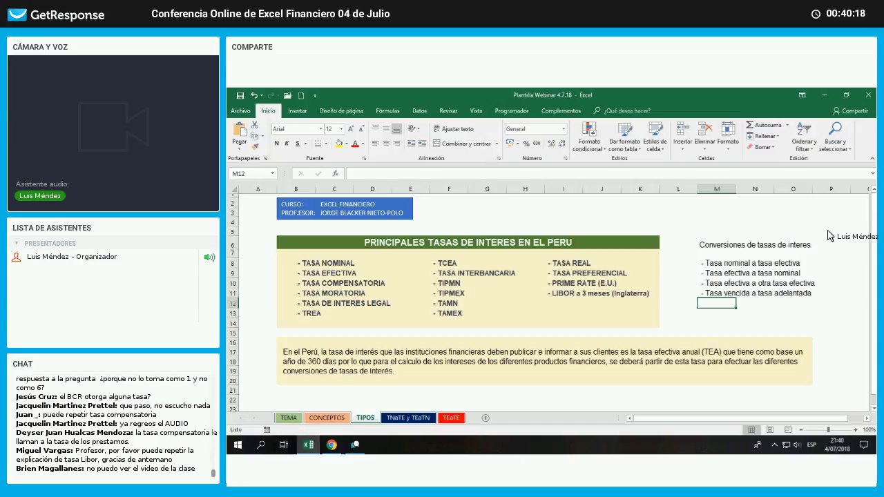
pyautogui.write('-')
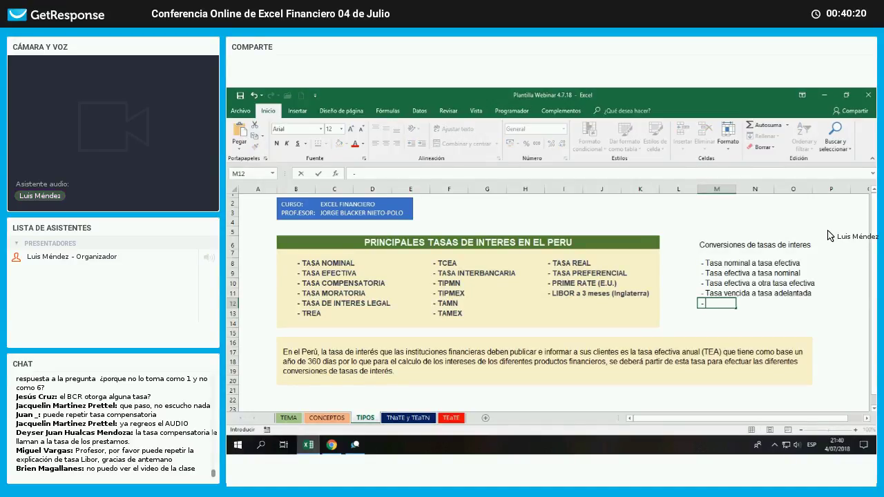
pyautogui.write(' Tasa v')
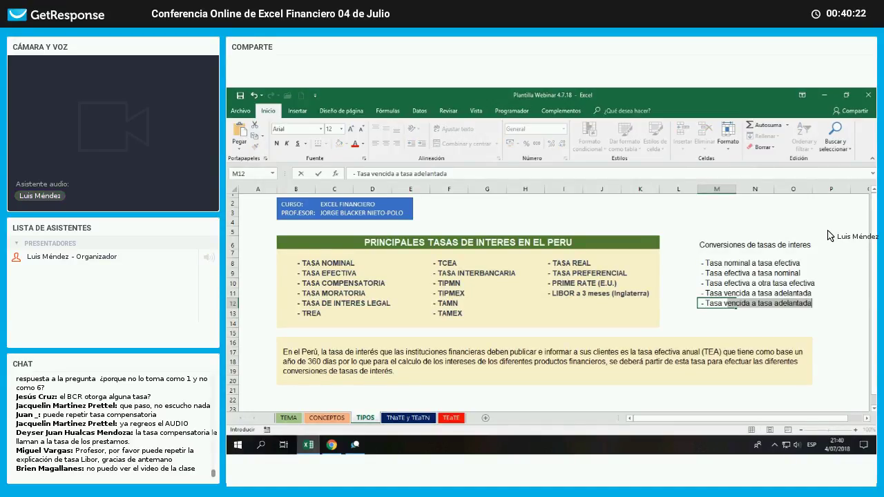
pyautogui.press('BackSpace')
pyautogui.write('ade')
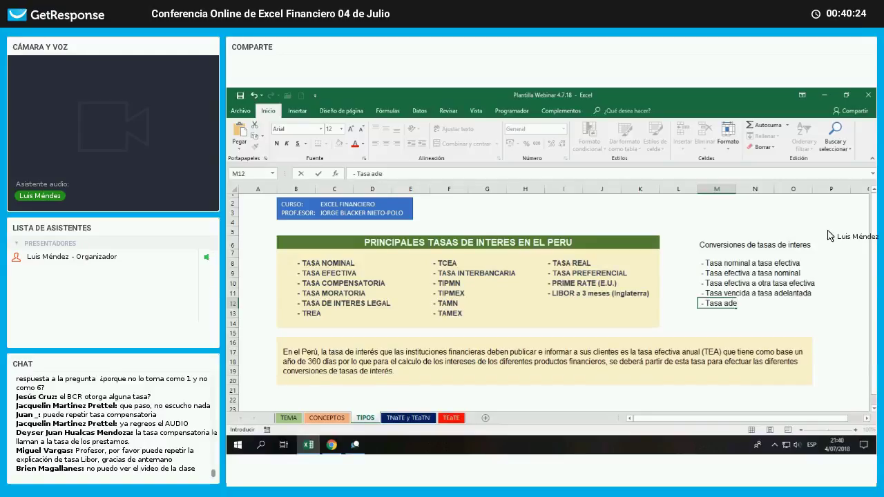
pyautogui.write('lantada a ')
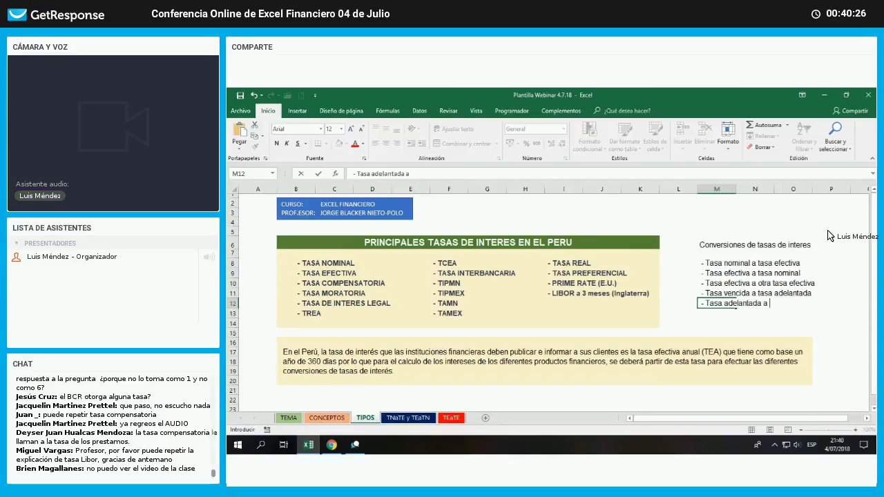
pyautogui.write('tasa vencid')
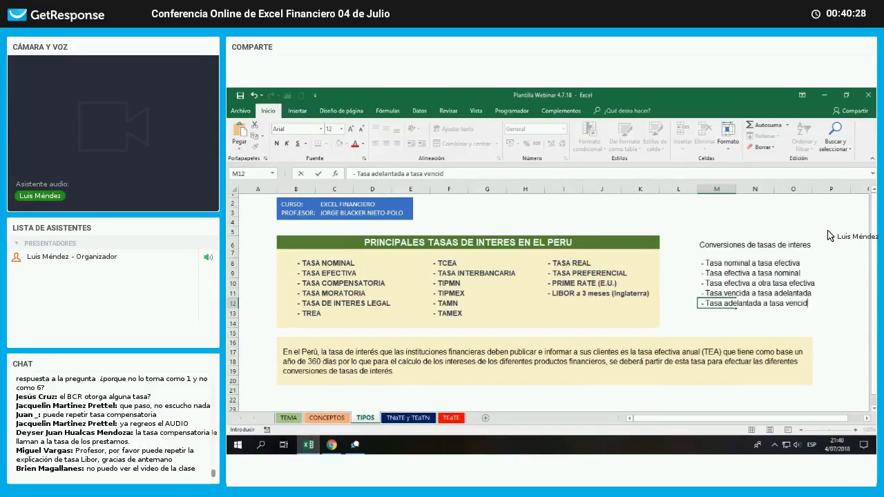
pyautogui.write('a')
pyautogui.press('Return')
# Add the sixth conversion type, "- Tasa efectiva a tasa real", in cell M13
pyautogui.write('-')
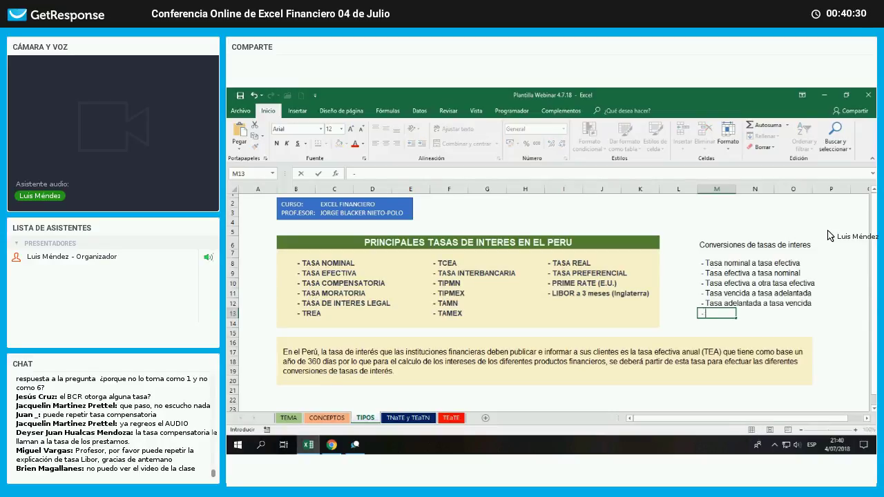
pyautogui.write(' Tasa')
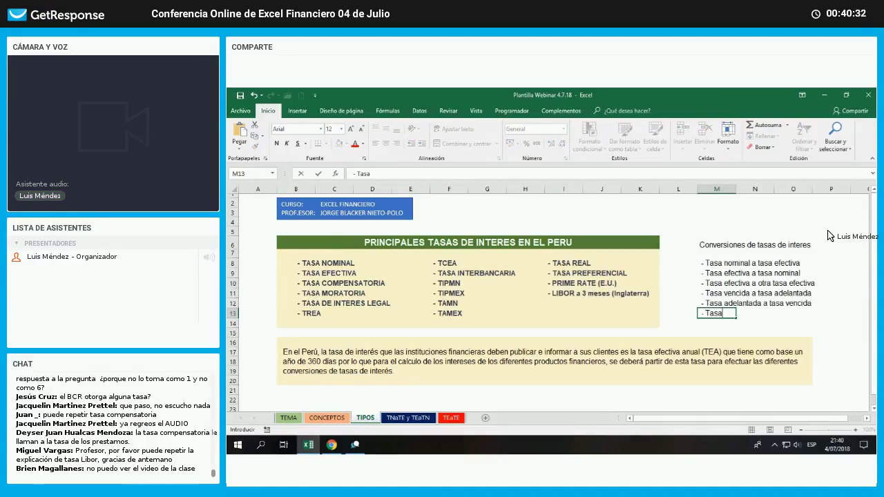
pyautogui.write(' efectiva a t')
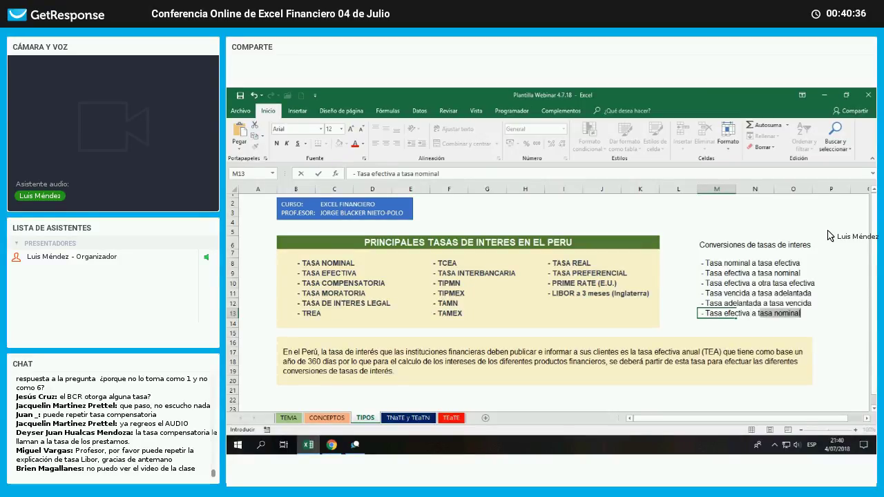
pyautogui.write('asa real')
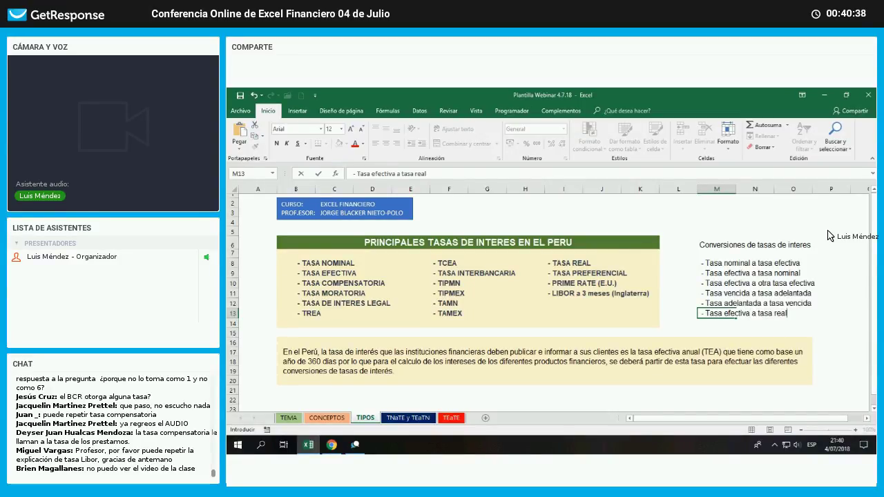
pyautogui.press('Return')
# Add the seventh conversion type, "- Tasa real a tasa efectiva", in cell M14
pyautogui.write('-')
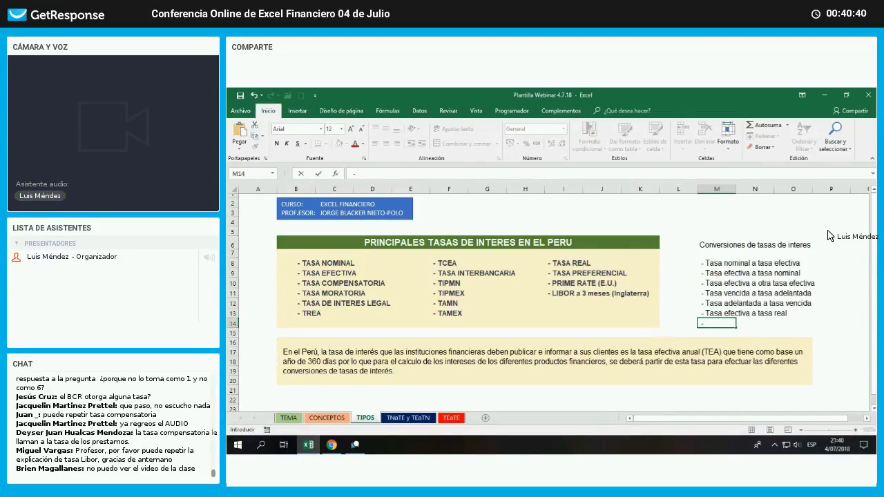
pyautogui.write(' Tasa re')
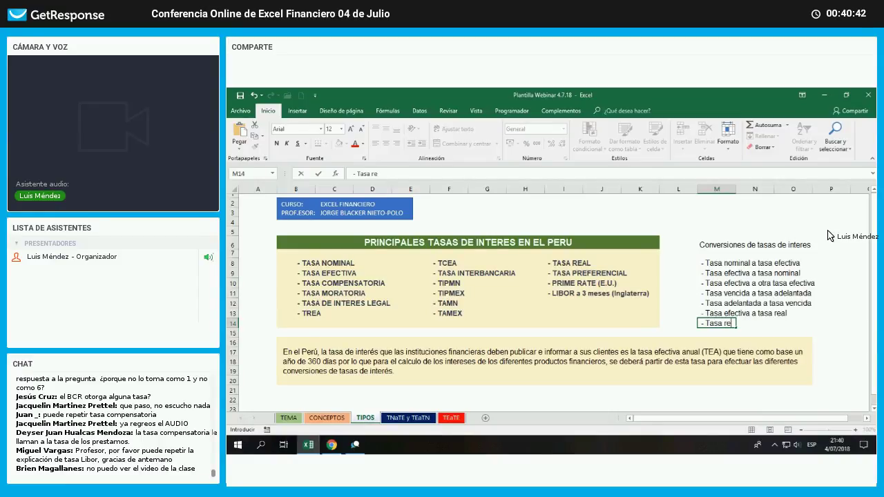
pyautogui.write('al a tasa efectiva')
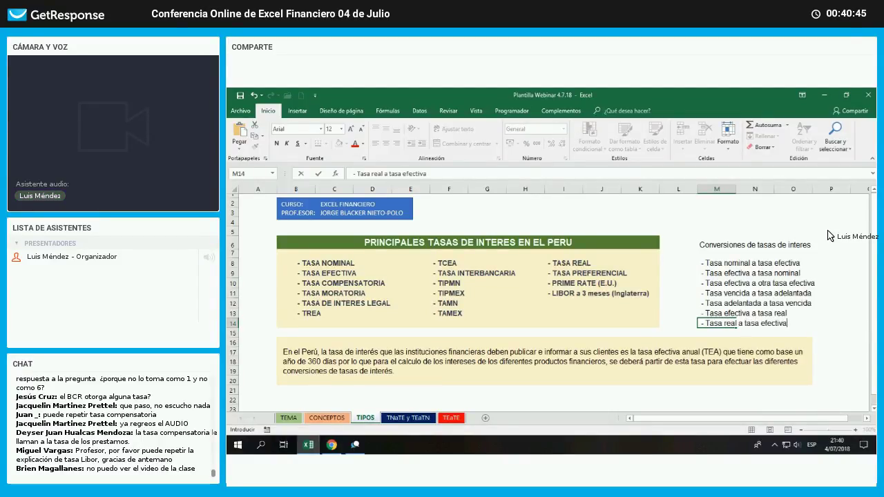
pyautogui.press('Return')
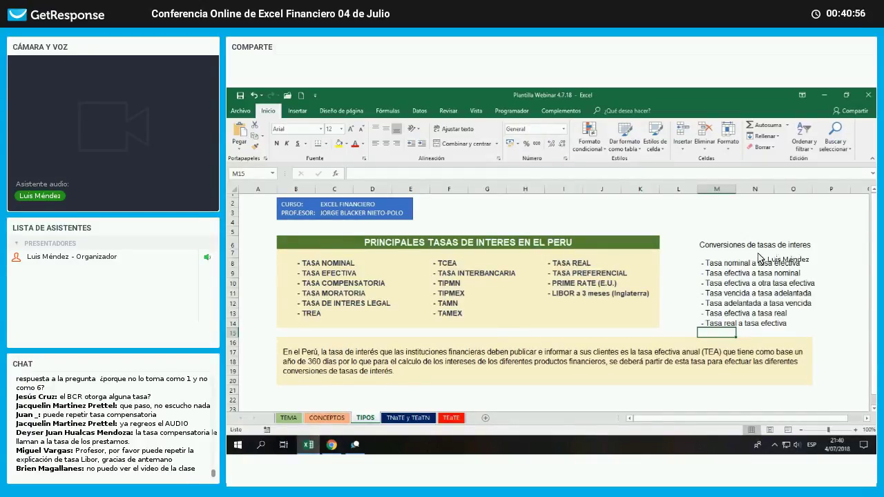
# Underline and bold the heading "Conversiones de tasas de interes" in cell M6
pyautogui.click(708, 249)
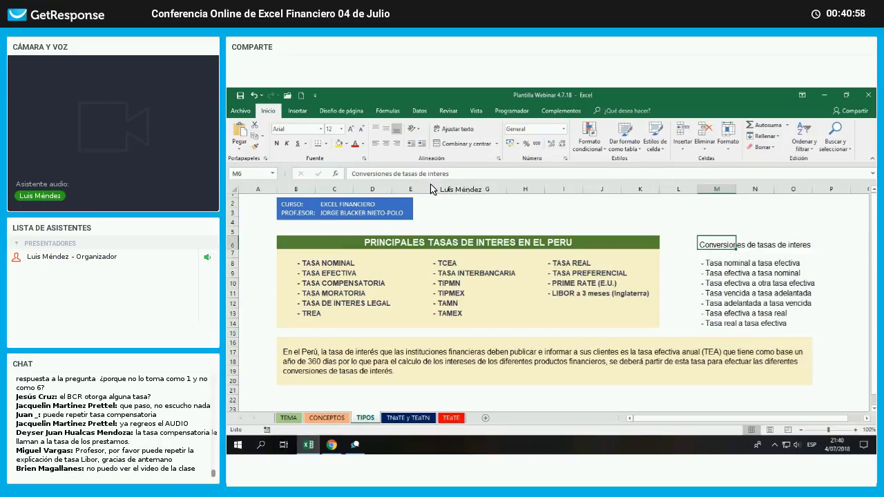
pyautogui.click(297, 143)
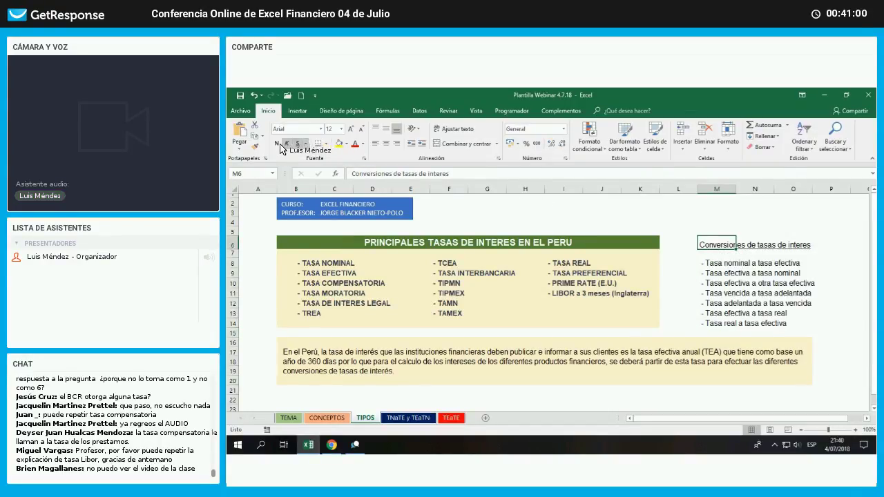
pyautogui.click(277, 142)
pyautogui.click(666, 311)
# Review the listed rate conversions one by one and in two groups, and open the TNaTE y TEaTN sheet
pyautogui.click(712, 264)
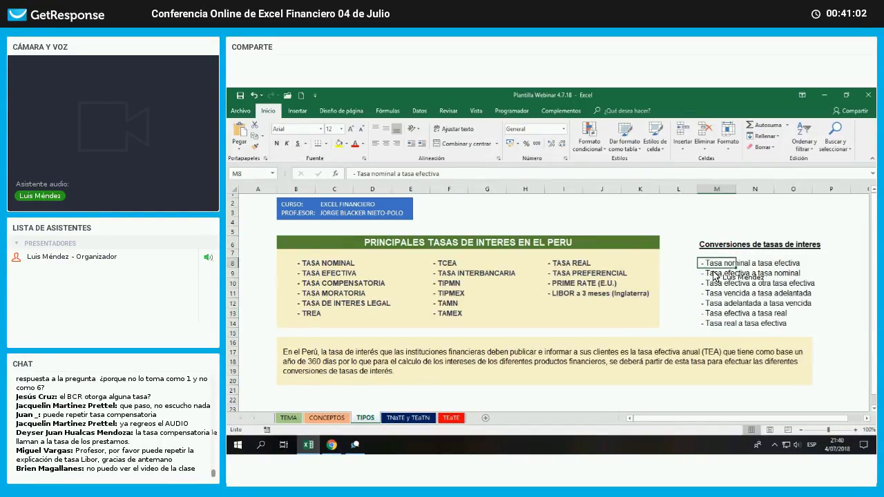
pyautogui.click(712, 274)
pyautogui.click(713, 284)
pyautogui.click(715, 294)
pyautogui.click(715, 303)
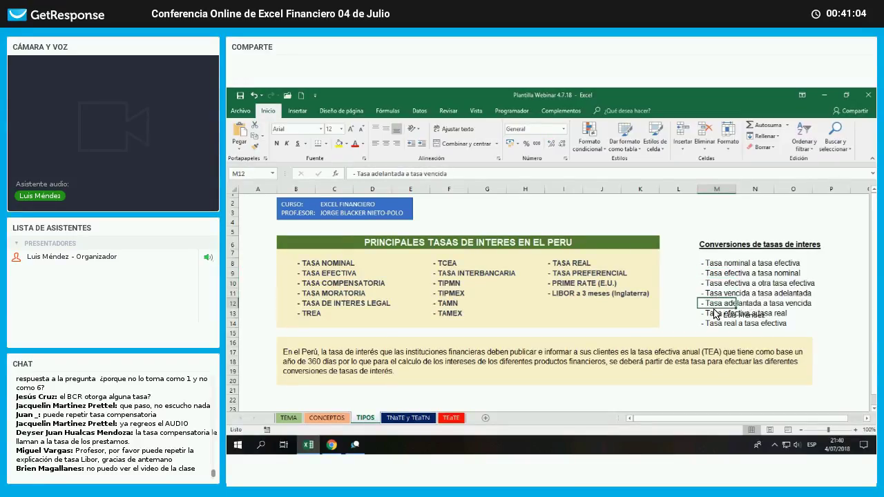
pyautogui.click(717, 314)
pyautogui.click(717, 324)
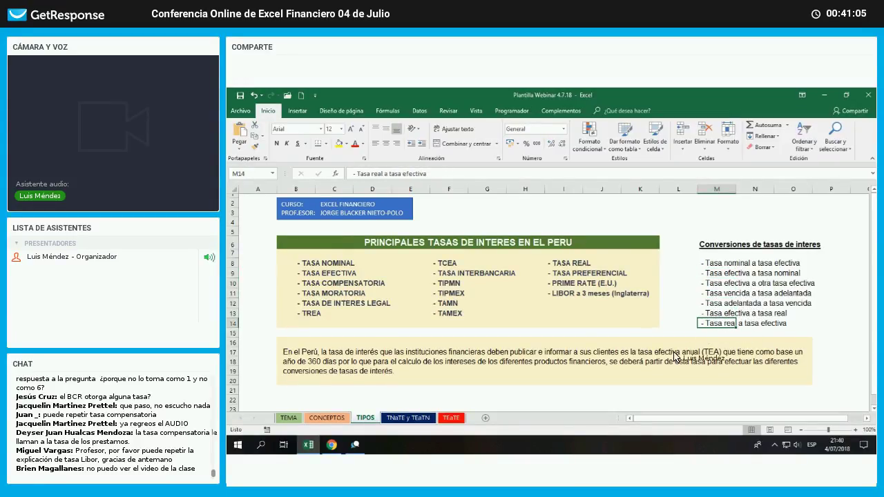
pyautogui.click(695, 389)
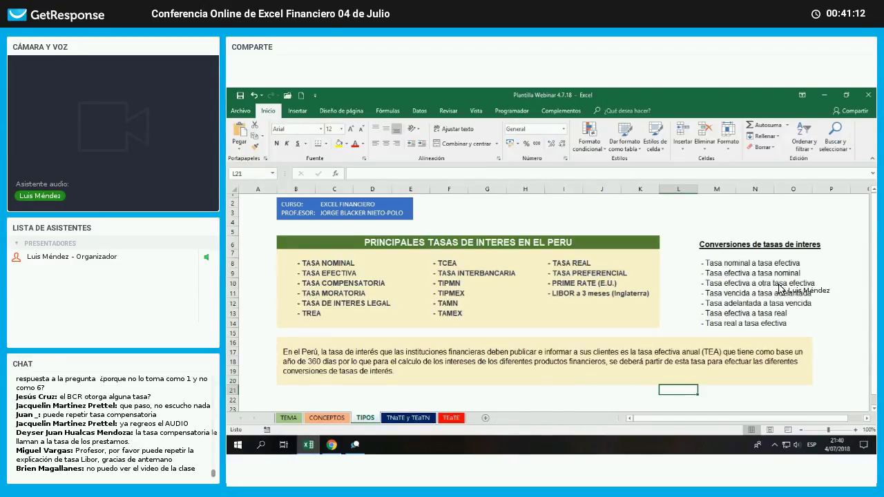
pyautogui.moveTo(705, 263); pyautogui.dragTo(810, 288)
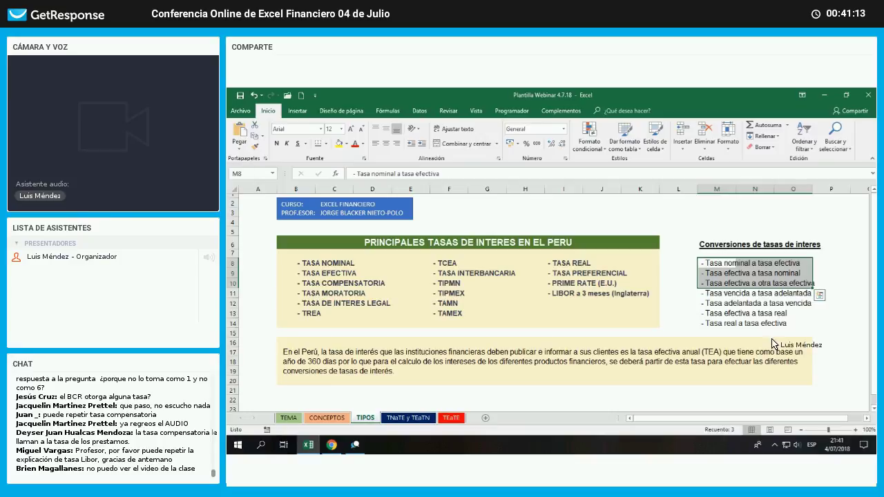
pyautogui.moveTo(711, 294); pyautogui.dragTo(791, 332)
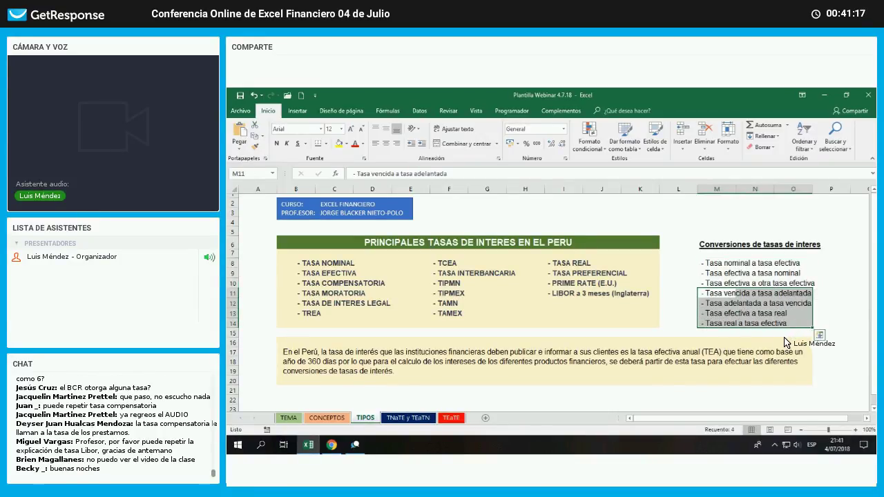
pyautogui.click(615, 361)
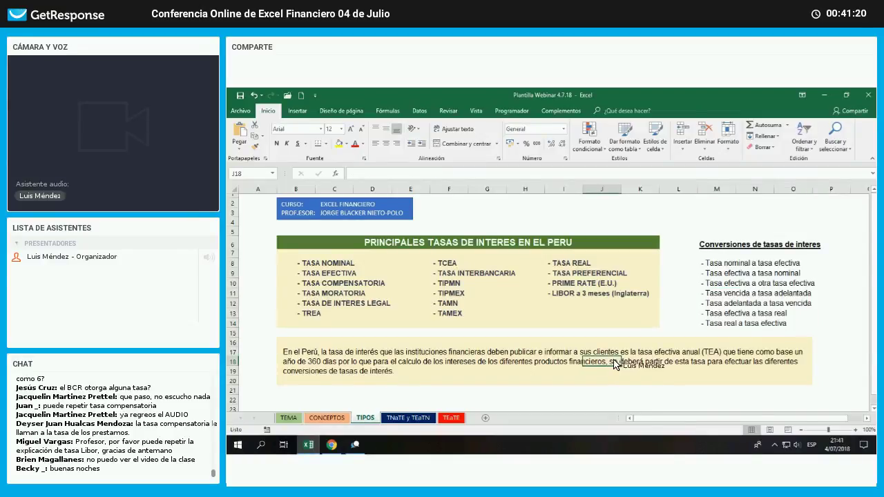
pyautogui.click(407, 418)
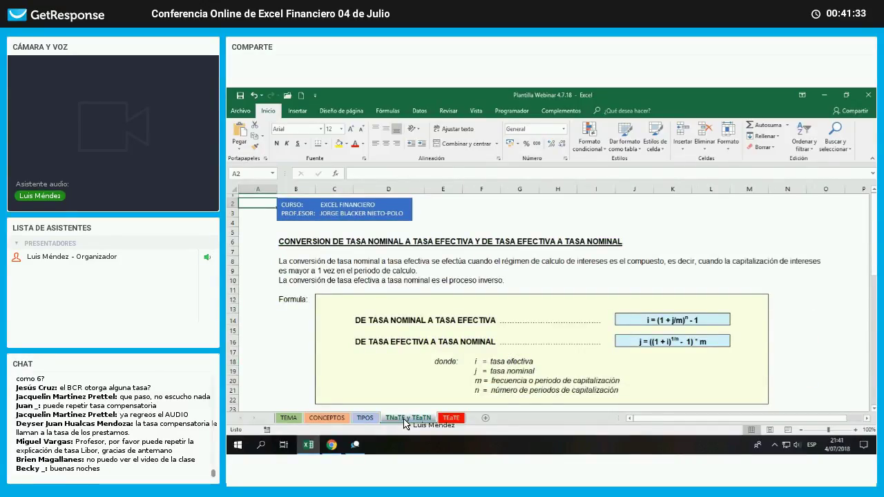
# Switch to the webinar room in Chrome and read back through the attendees' earlier chat messages
pyautogui.click(338, 448)
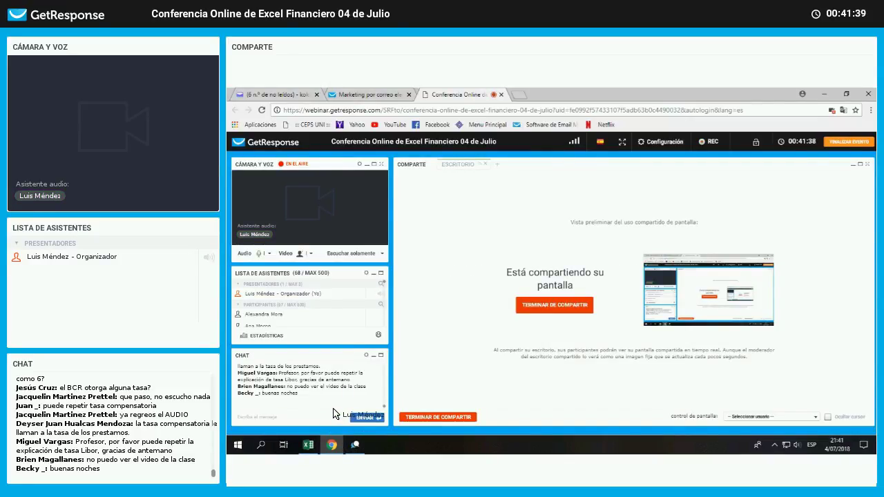
pyautogui.scroll(3, 376, 392)
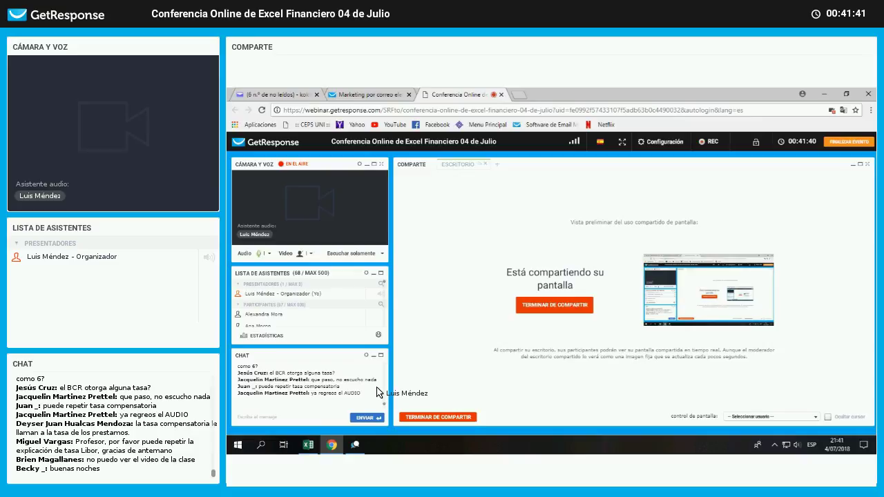
pyautogui.scroll(1, 376, 391)
pyautogui.scroll(1, 376, 391)
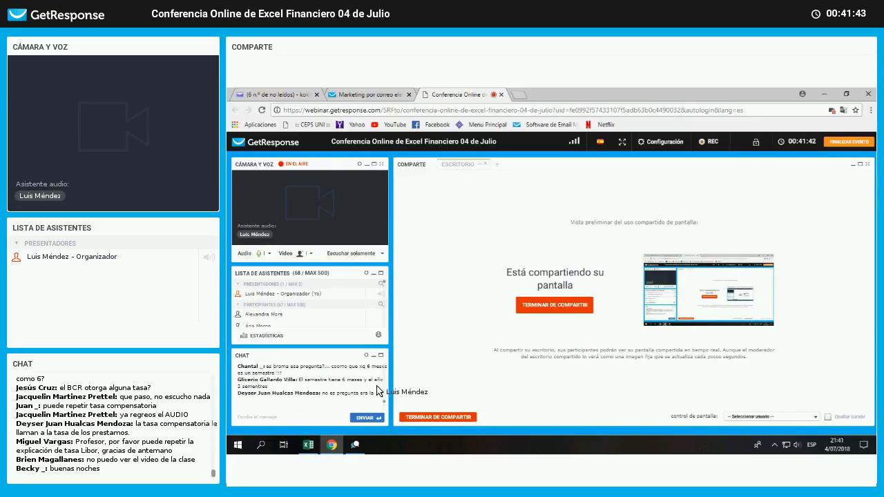
pyautogui.scroll(1, 377, 391)
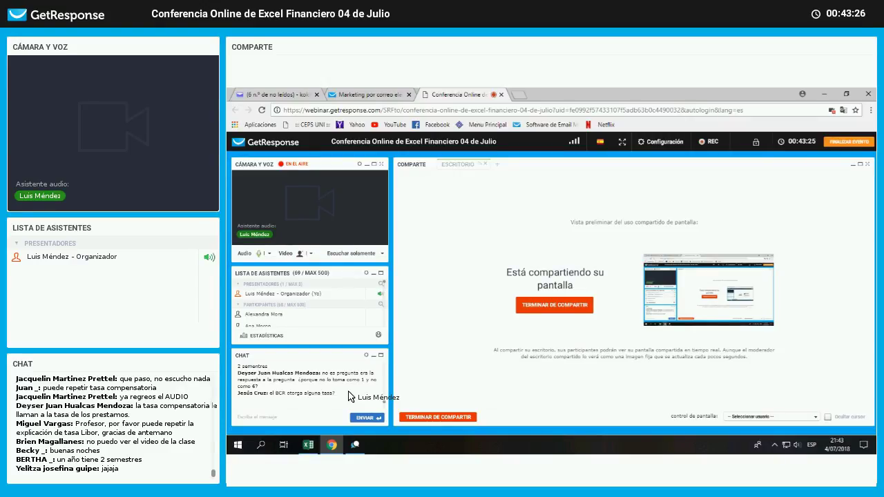
# Switch back to Excel and insert a blank worksheet between the TNaTE y TEaTN and TEaTE sheets
pyautogui.click(308, 445)
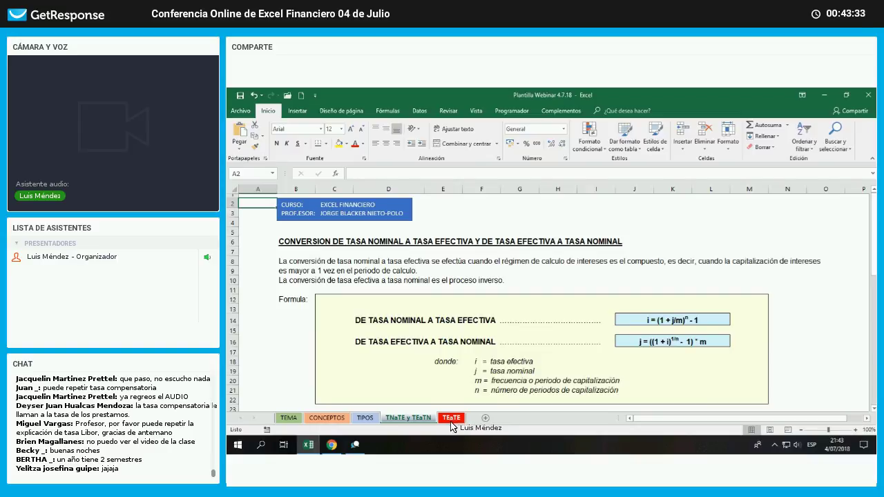
pyautogui.click(486, 419)
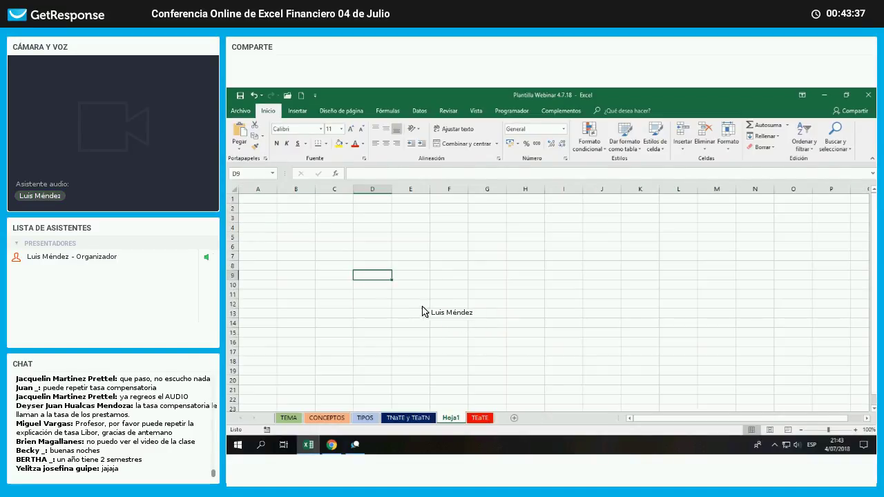
pyautogui.keyDown('ctrl'); pyautogui.scroll(4, 508, 278); pyautogui.keyUp('ctrl')
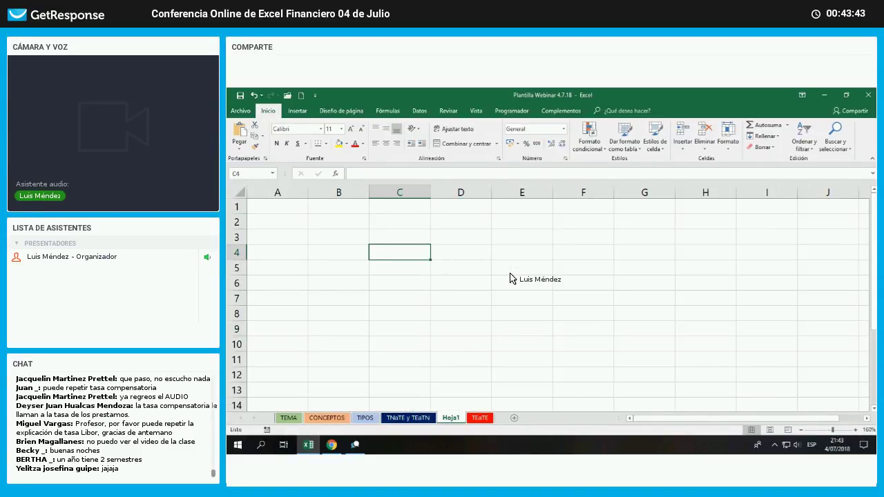
# Draw a horizontal line by applying a thick bottom border to cells C6:F6 on the blank sheet
pyautogui.moveTo(409, 283); pyautogui.dragTo(584, 283)
pyautogui.click(322, 144)
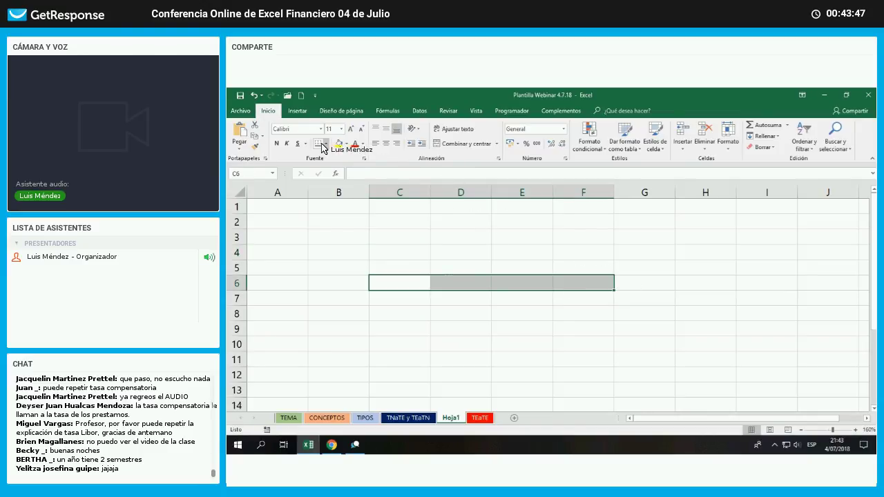
pyautogui.click(494, 344)
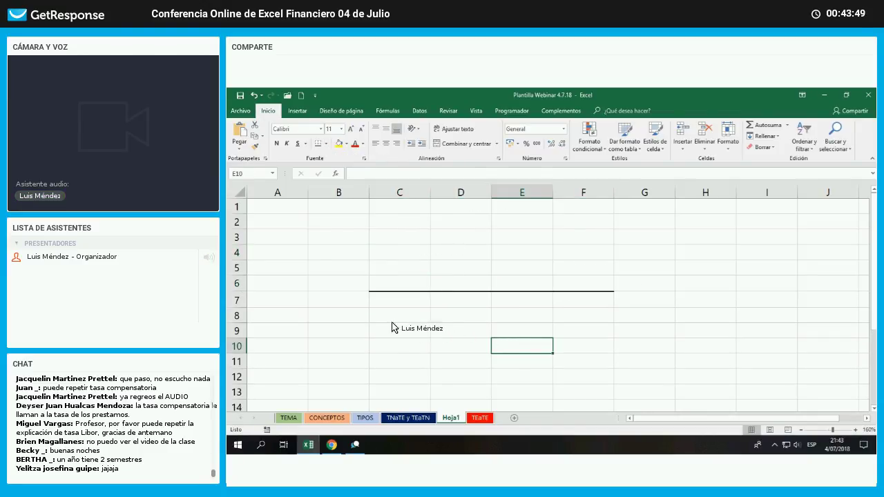
# Enter 0 in cell B7, just before the start of the horizontal line
pyautogui.click(363, 304)
pyautogui.write('0')
pyautogui.press('Return')
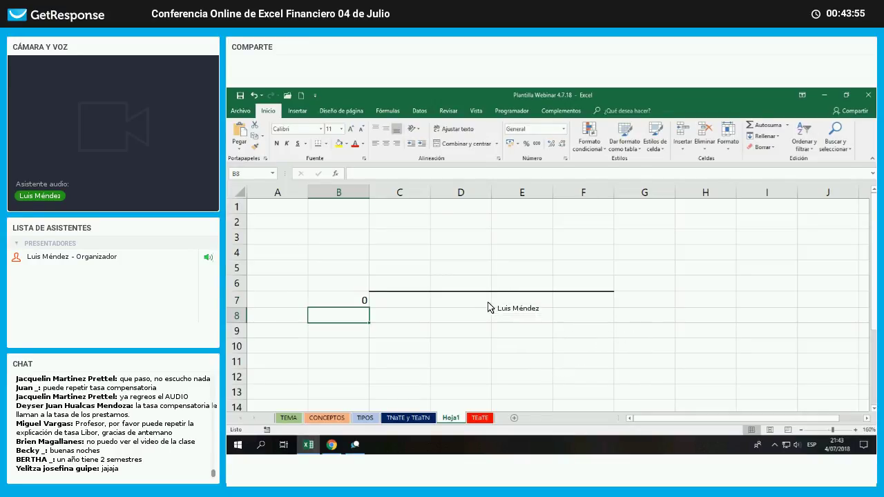
# Enter the label "Plazo de la operación :" in cell D9, below the timeline
pyautogui.click(478, 336)
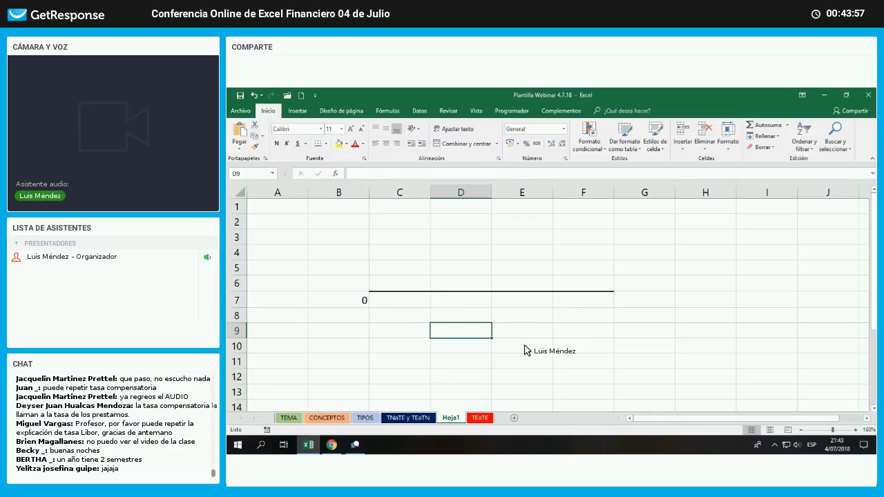
pyautogui.write('Plazo')
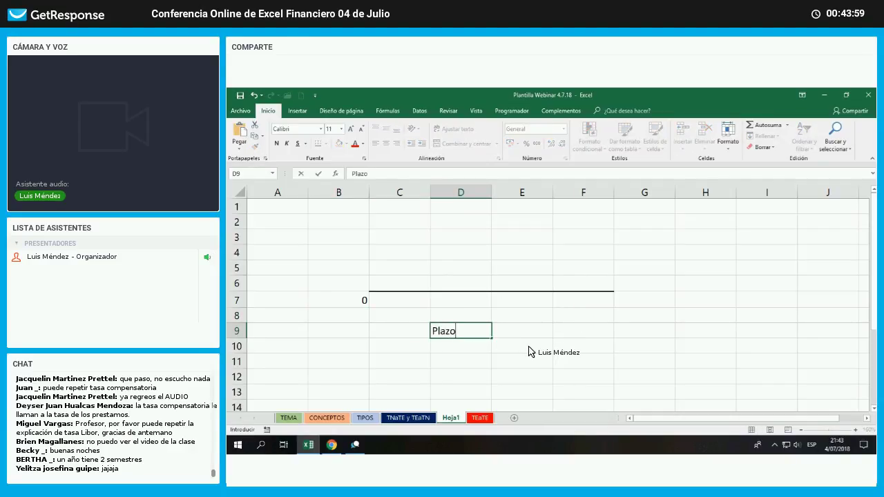
pyautogui.write(' de la oper')
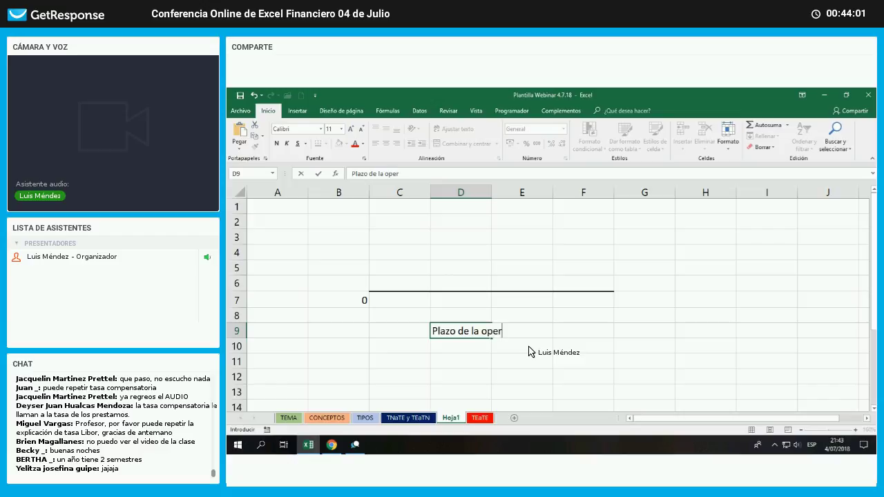
pyautogui.write('ación')
pyautogui.press('Return')
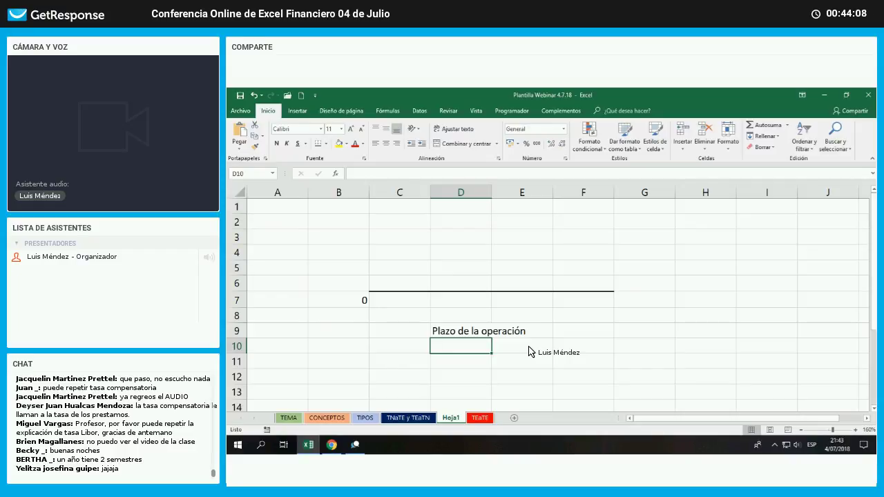
pyautogui.click(488, 334)
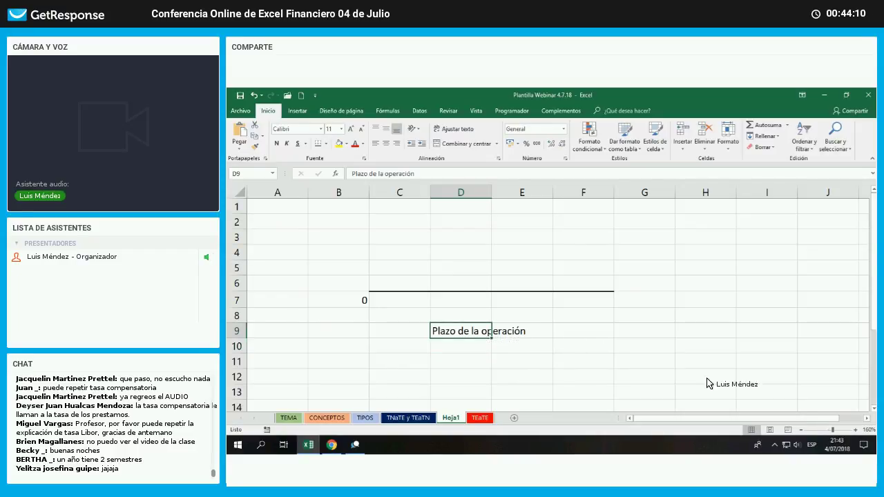
pyautogui.press('F2')
pyautogui.write(':')
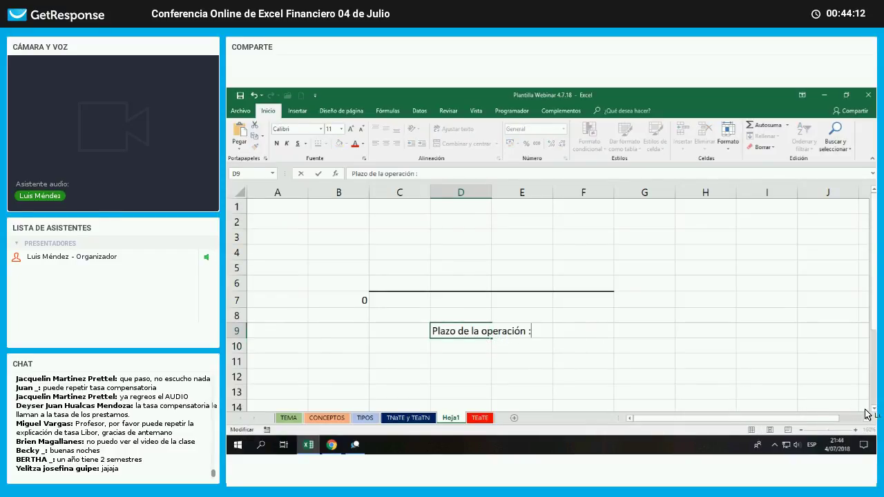
pyautogui.press('Return')
# List the time units años, meses and dias in cells F9:F11, beside the operation term label
pyautogui.press('Up')
pyautogui.press('Right')
pyautogui.press('Right')
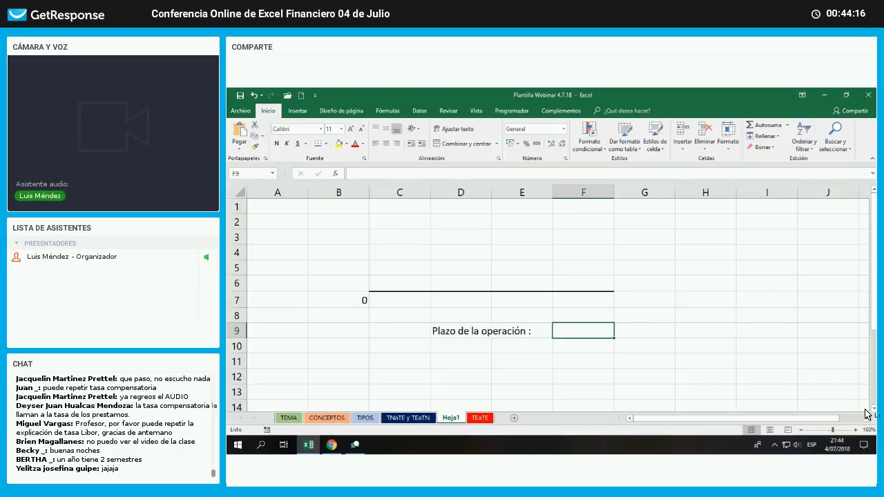
pyautogui.write('años')
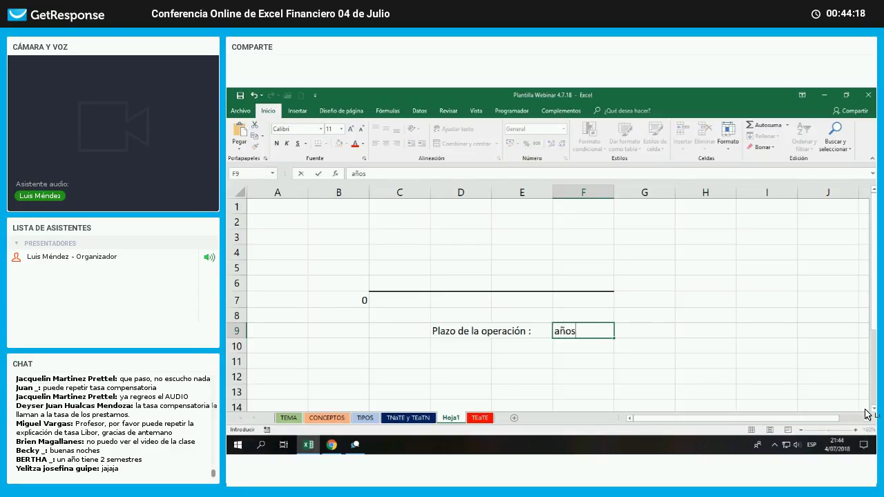
pyautogui.press('Return')
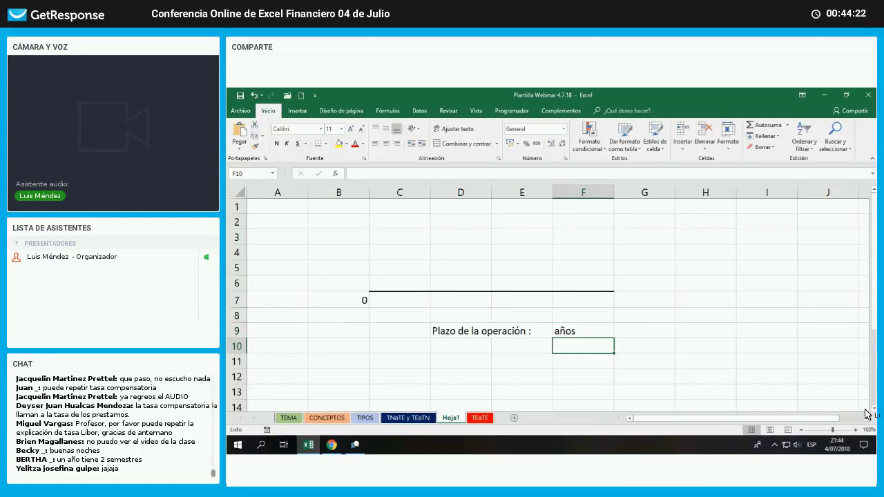
pyautogui.write('meses')
pyautogui.press('Return')
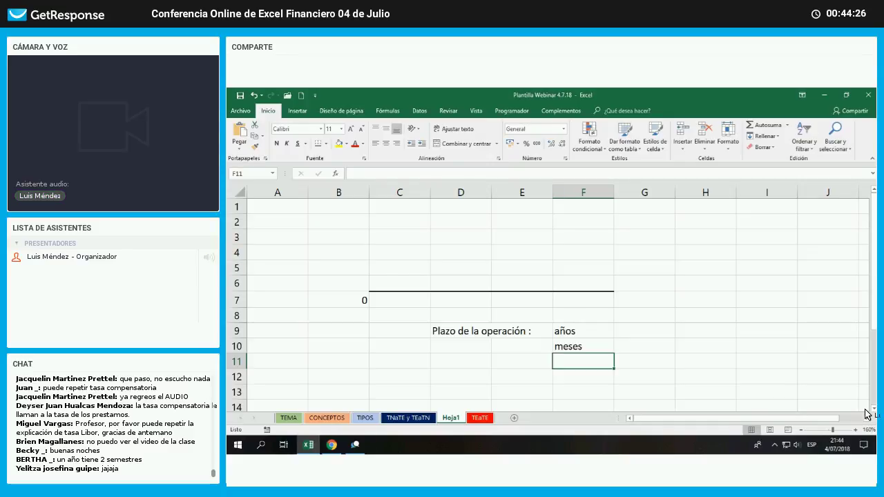
pyautogui.write('dias')
pyautogui.press('Return')
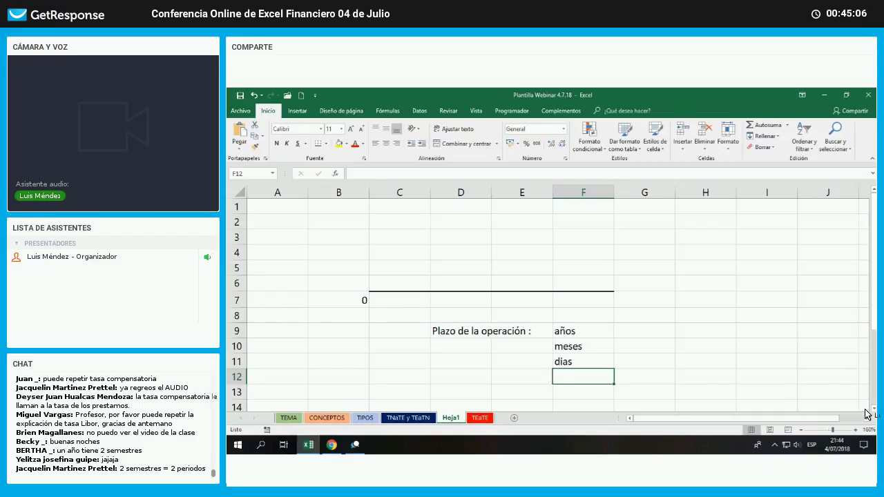
# Add quincenas and semanas to the time unit list in cells F12:F13
pyautogui.press('Up')
pyautogui.press('Up')
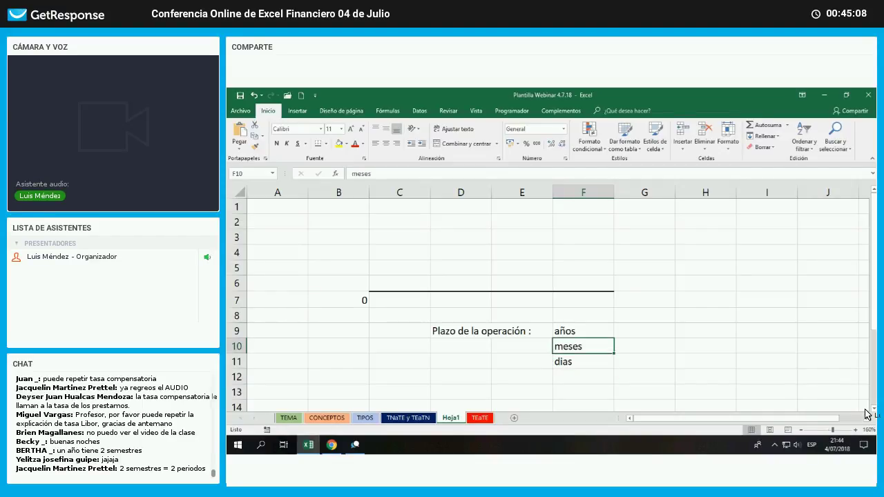
pyautogui.press('Up')
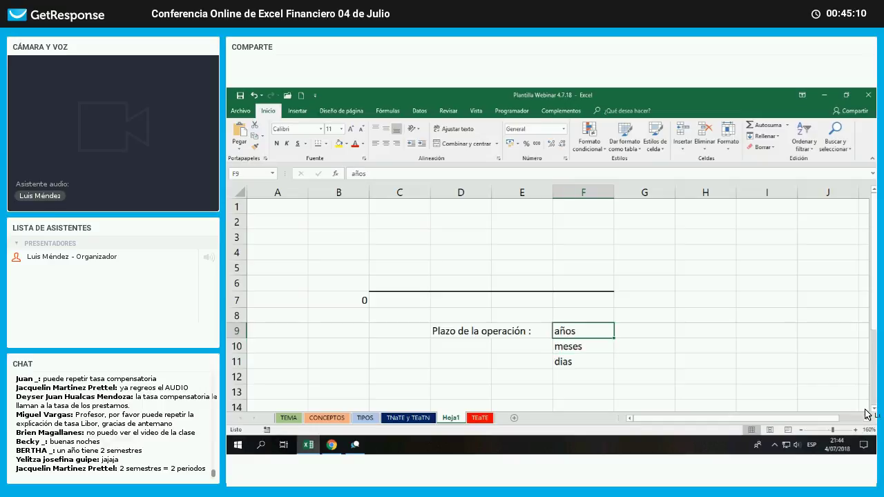
pyautogui.press('Down')
pyautogui.press('Down')
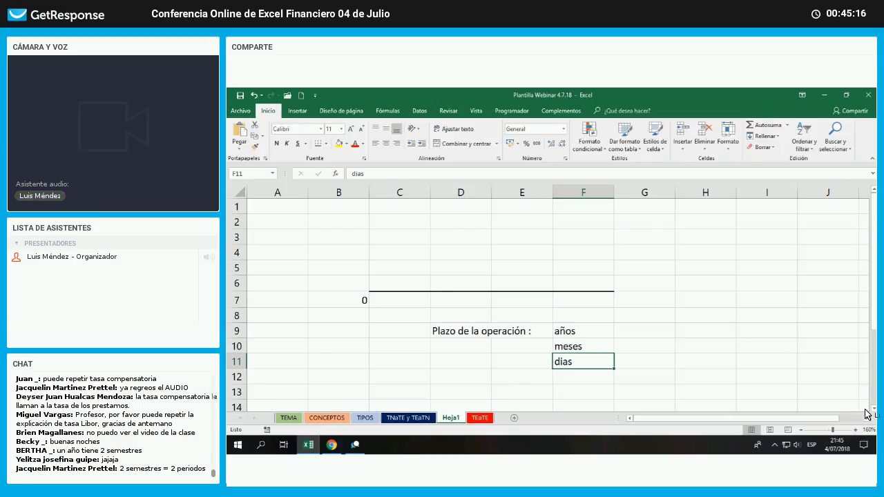
pyautogui.press('Down')
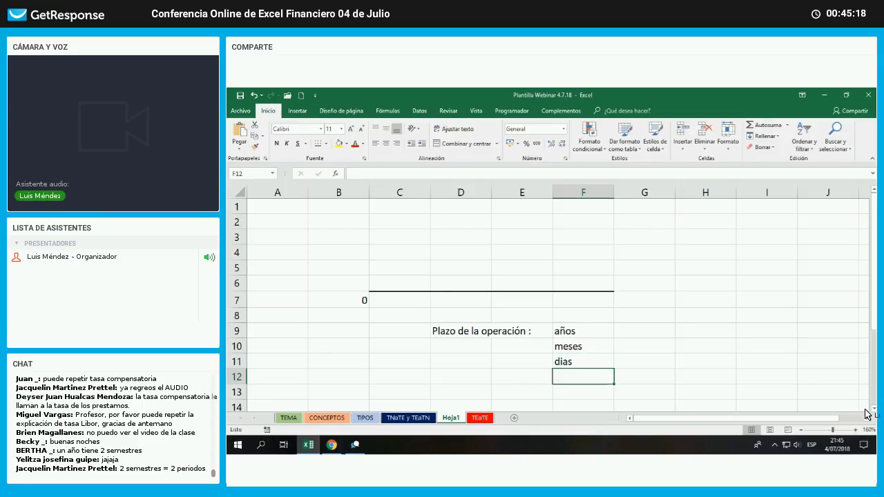
pyautogui.write('quin')
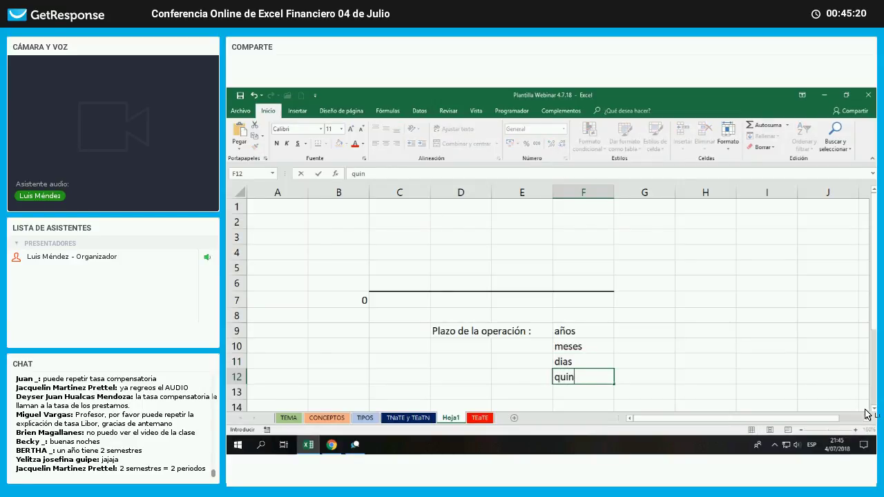
pyautogui.write('cenas')
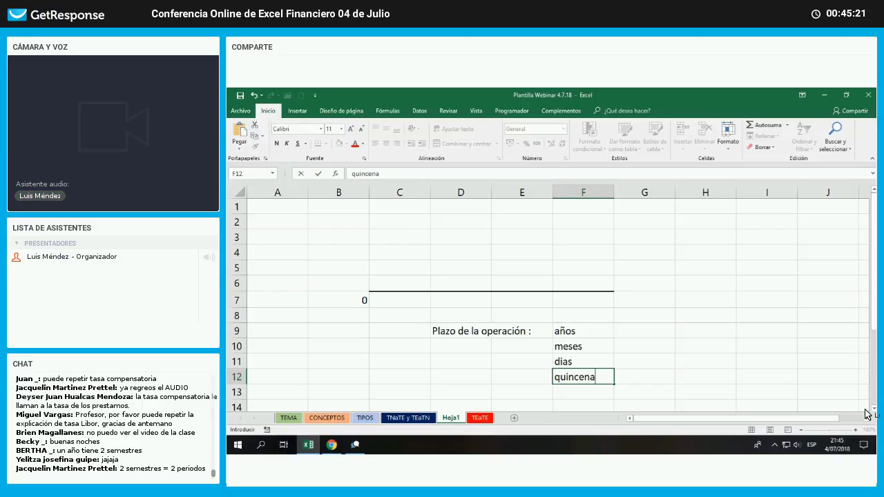
pyautogui.press('Return')
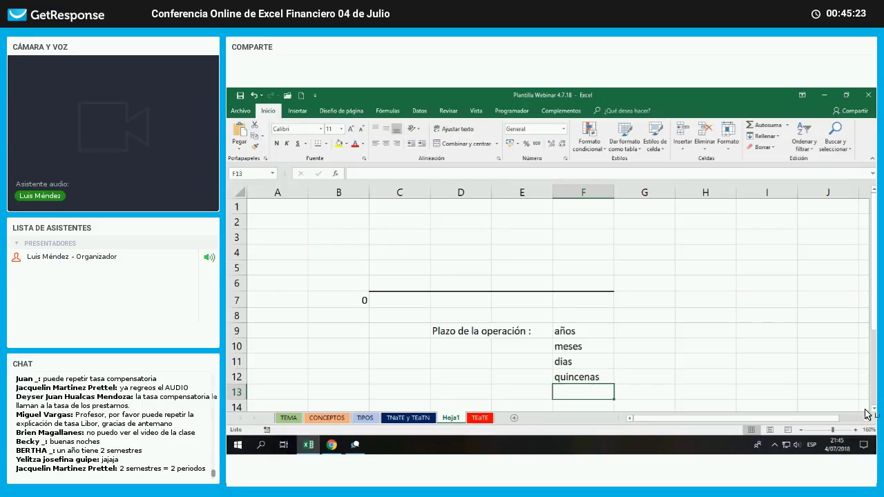
pyautogui.write('semanas')
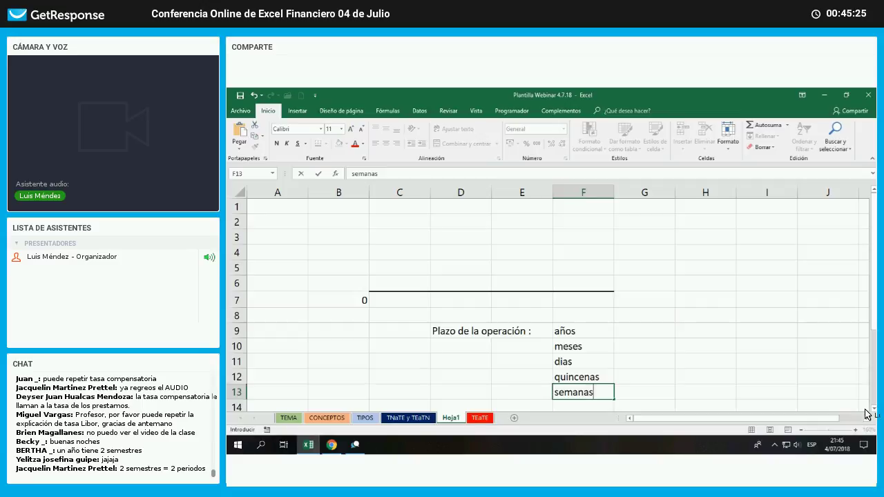
pyautogui.press('Return')
# Complete the time unit list with trimestres, bimestres and semestres in cells F14:F16
pyautogui.write('tr')
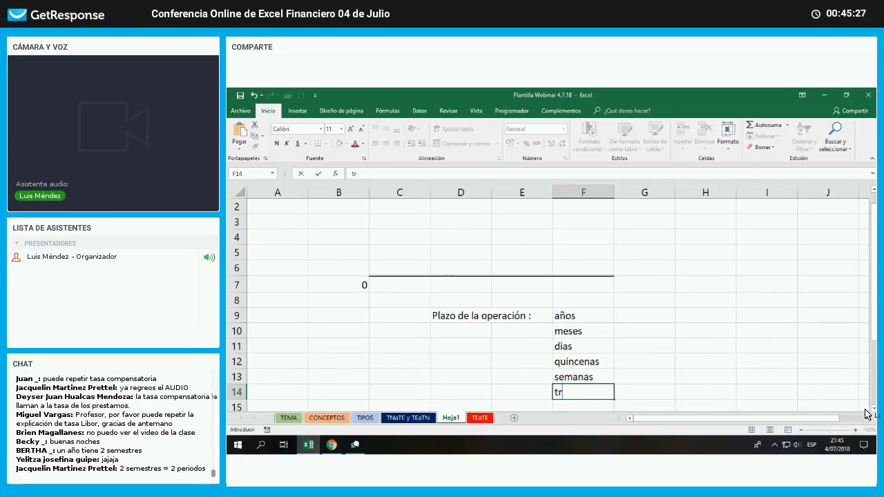
pyautogui.write('imestres')
pyautogui.press('Return')
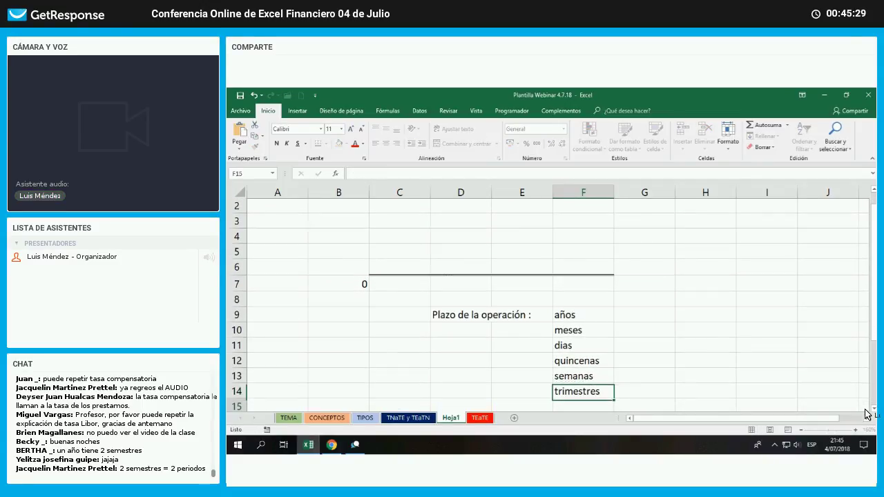
pyautogui.write('bimest')
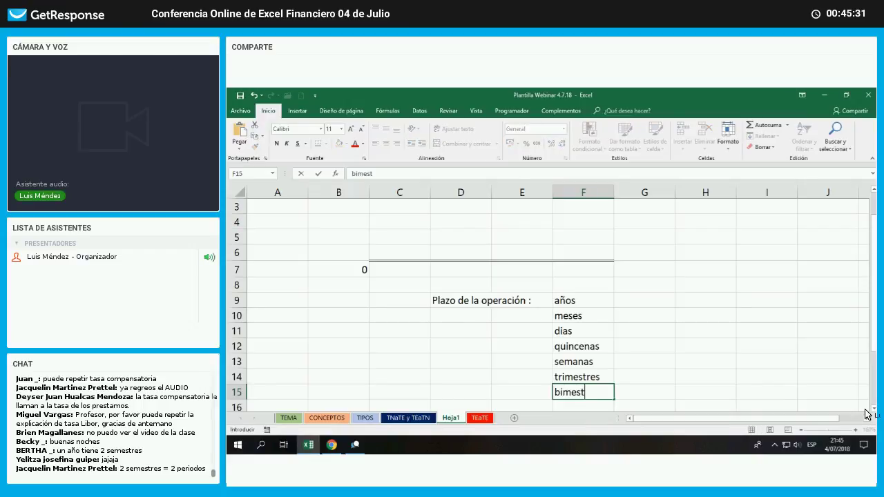
pyautogui.write('res')
pyautogui.press('Return')
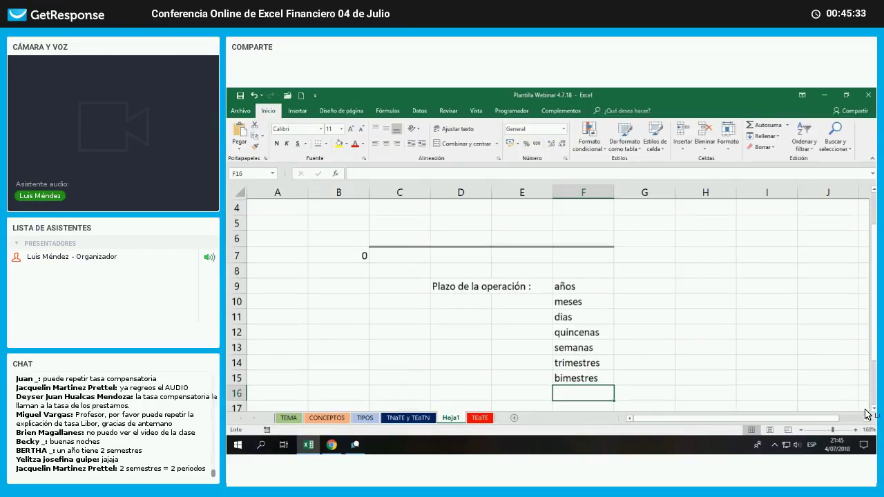
pyautogui.write('semestres')
pyautogui.press('Return')
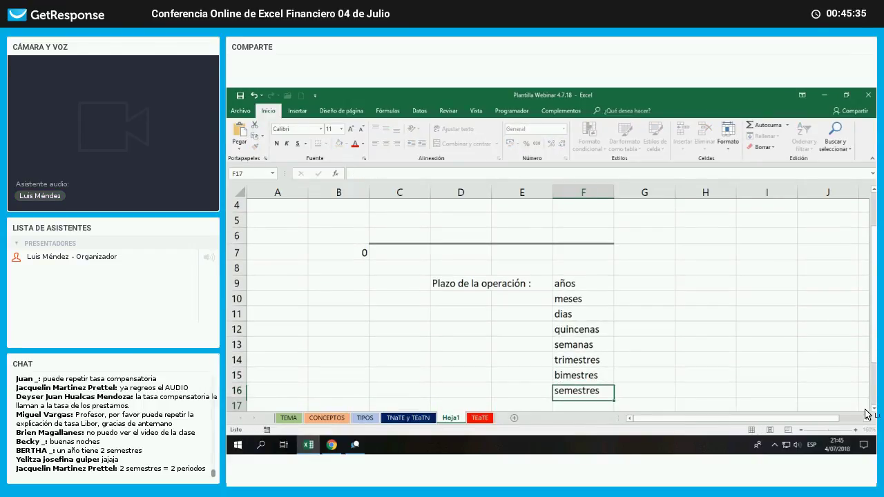
# Change the first time unit in cell F9 to the singular año
pyautogui.press('Up')
pyautogui.press('Up')
pyautogui.press('Up')
pyautogui.press('Up')
pyautogui.press('Up')
pyautogui.press('Up')
pyautogui.press('Up')
pyautogui.press('Up')
pyautogui.press('Up')
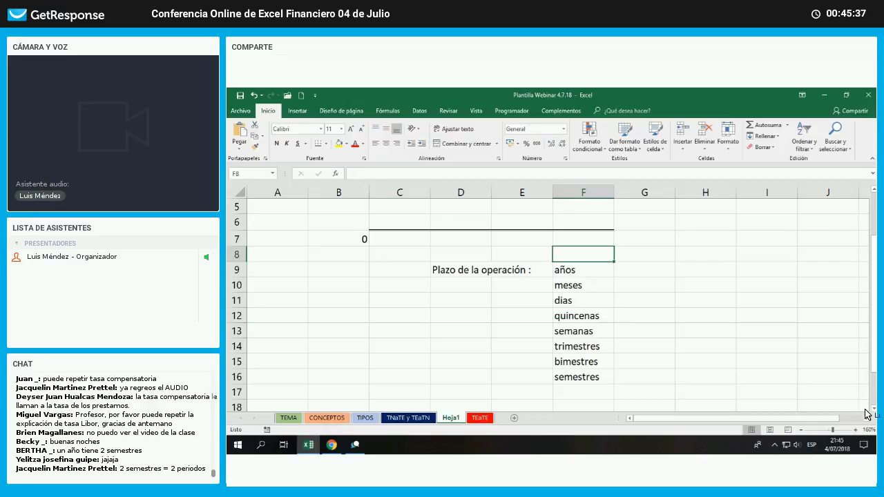
pyautogui.press('Down')
pyautogui.press('Right')
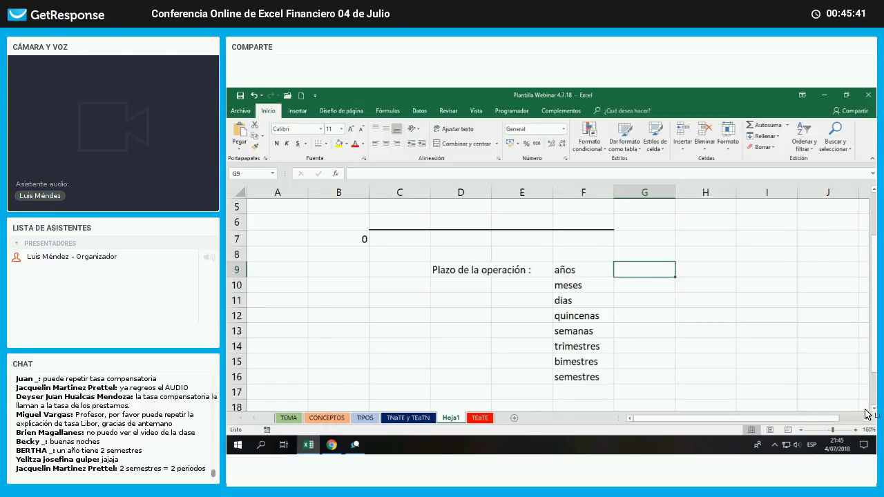
pyautogui.press('Left')
pyautogui.press('F2')
pyautogui.press('BackSpace')
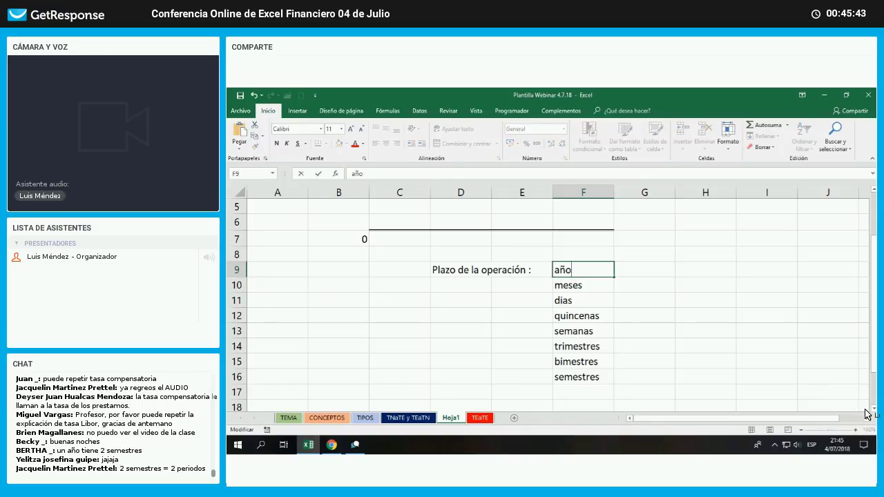
pyautogui.press('Return')
# Enter the one-year equivalents 1, 12 and 360 in G9:G11 for año, meses and dias
pyautogui.press('Up')
pyautogui.press('Right')
pyautogui.write('1')
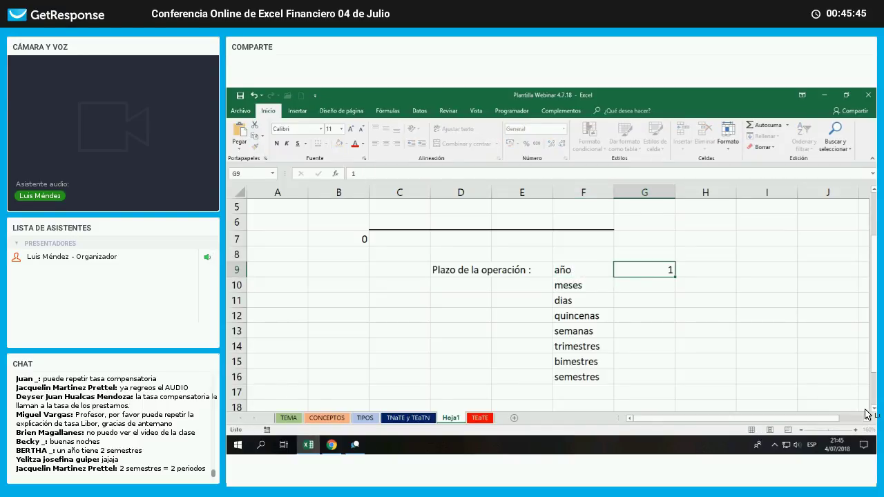
pyautogui.press('Return')
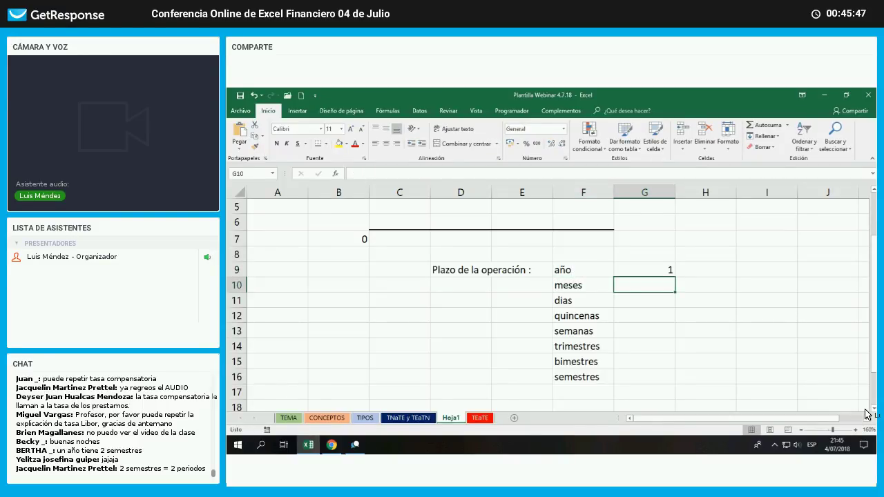
pyautogui.write('1')
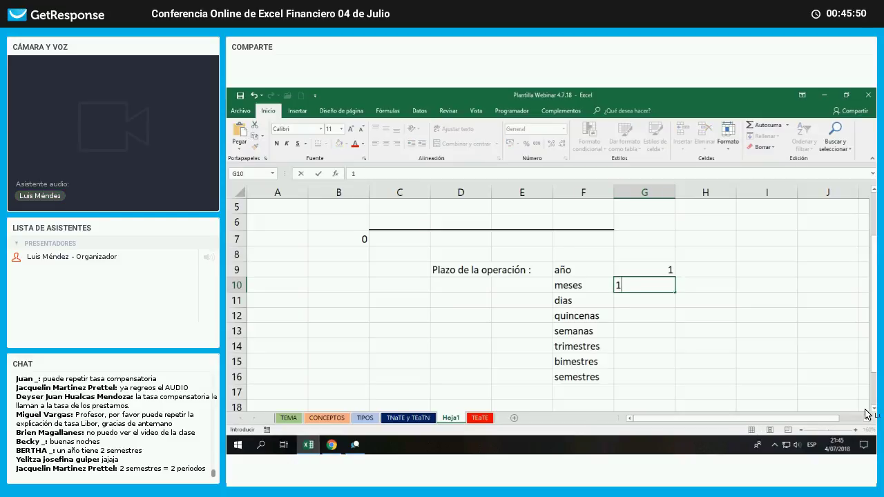
pyautogui.write('2')
pyautogui.press('Return')
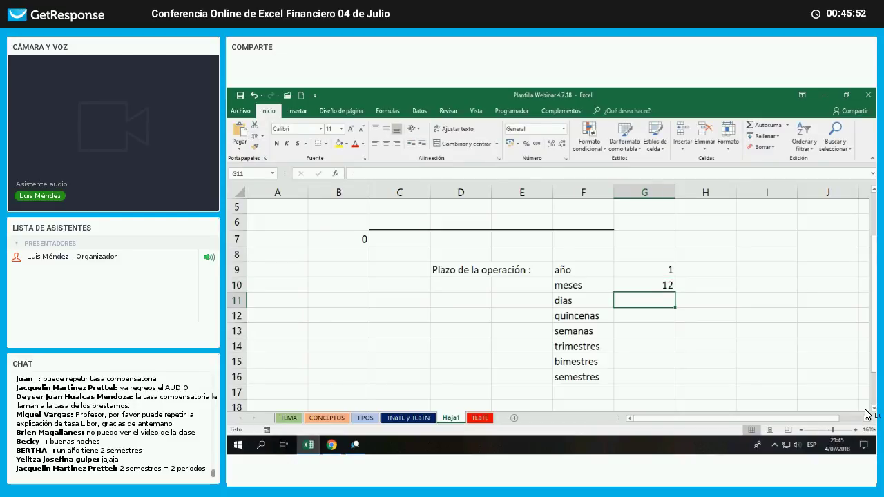
pyautogui.write('360')
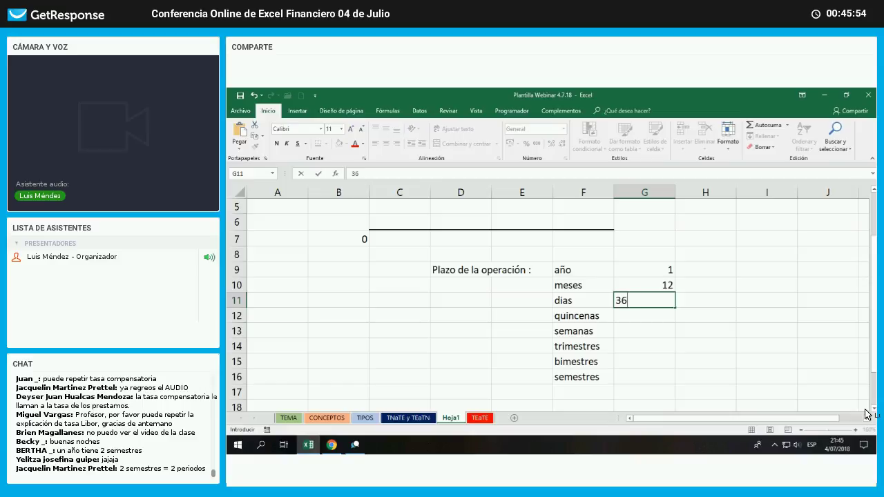
pyautogui.press('Return')
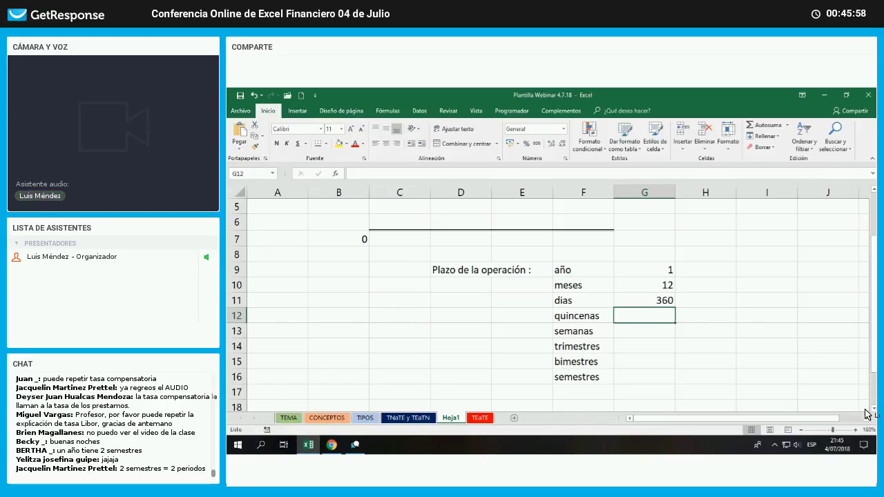
# Enter 24 for quincenas in G12 and 52 for semanas in G13
pyautogui.write('24')
pyautogui.press('Return')
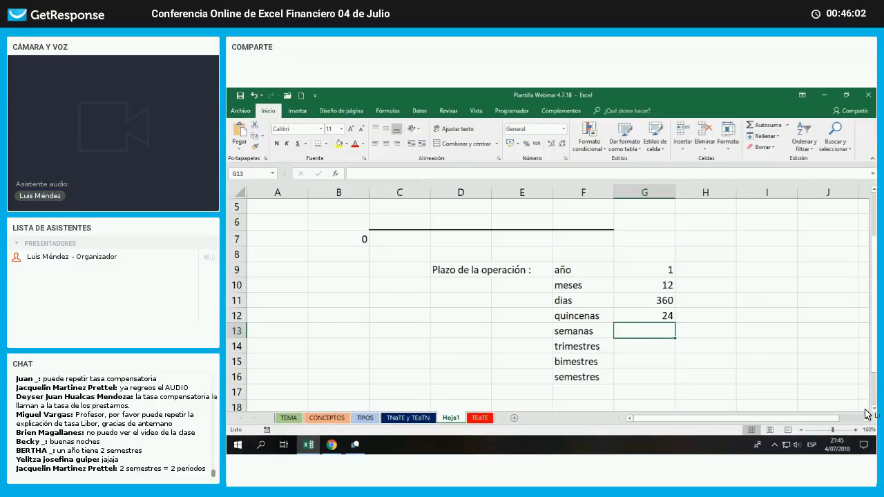
pyautogui.write('52')
pyautogui.press('Return')
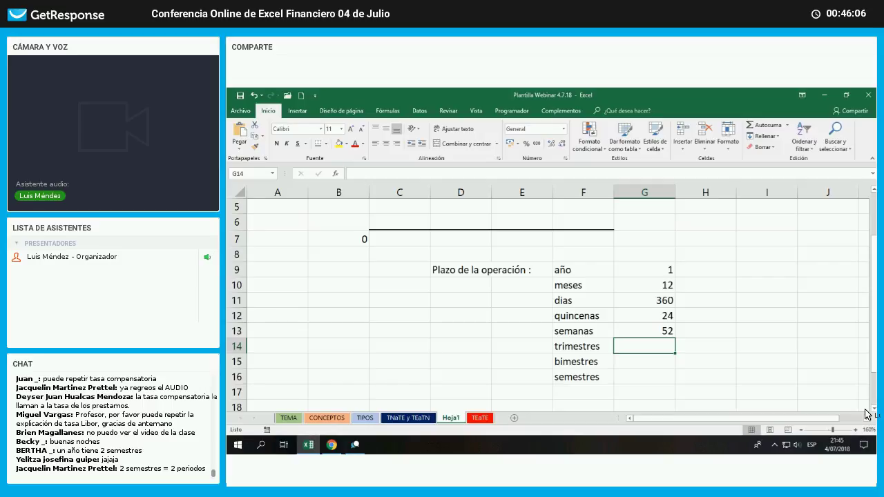
# Enter the one-year equivalents 4, 6 and 2 in G14:G16 for trimestres, bimestres and semestres
pyautogui.write('4')
pyautogui.press('Return')
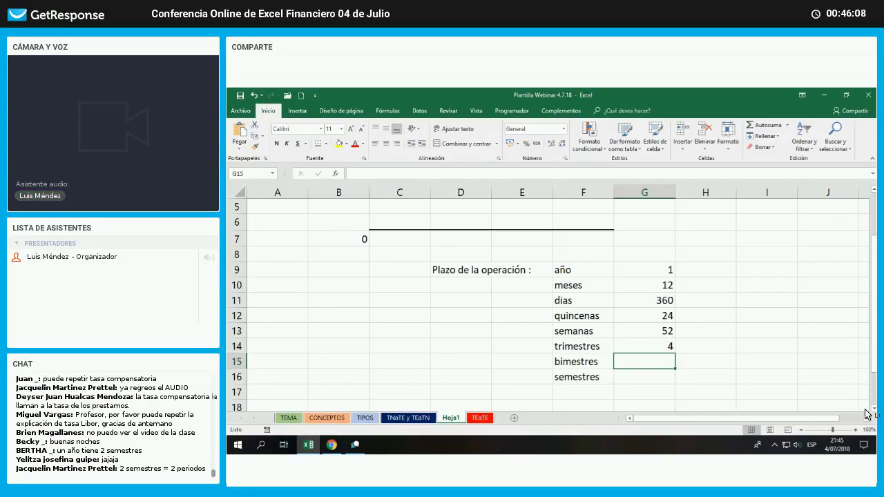
pyautogui.write('2')
pyautogui.press('Return')
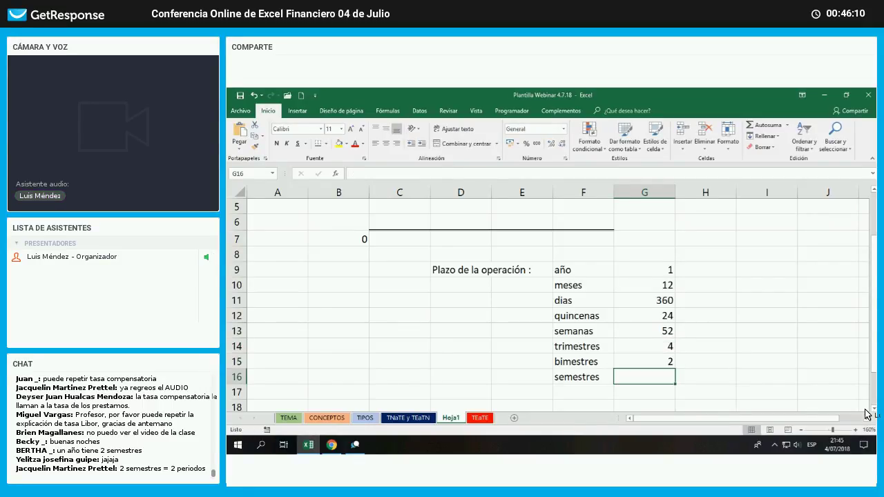
pyautogui.press('Up')
pyautogui.write('6')
pyautogui.press('Return')
pyautogui.write('2')
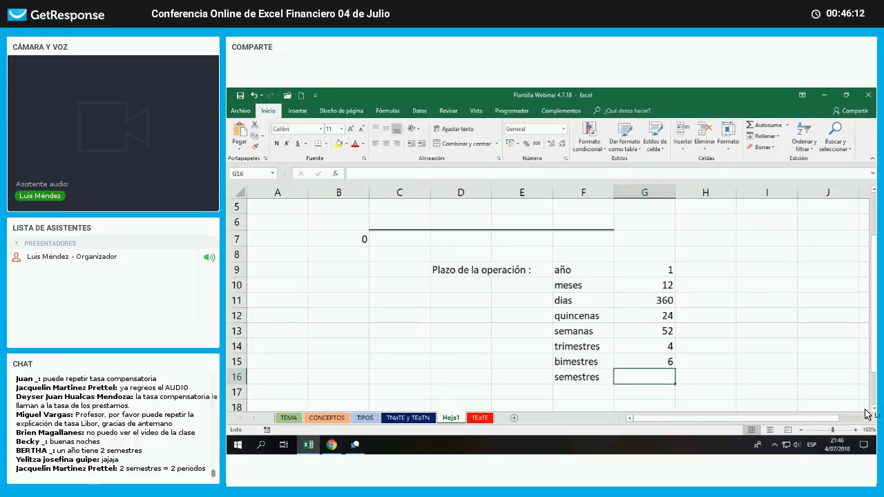
pyautogui.press('Return')
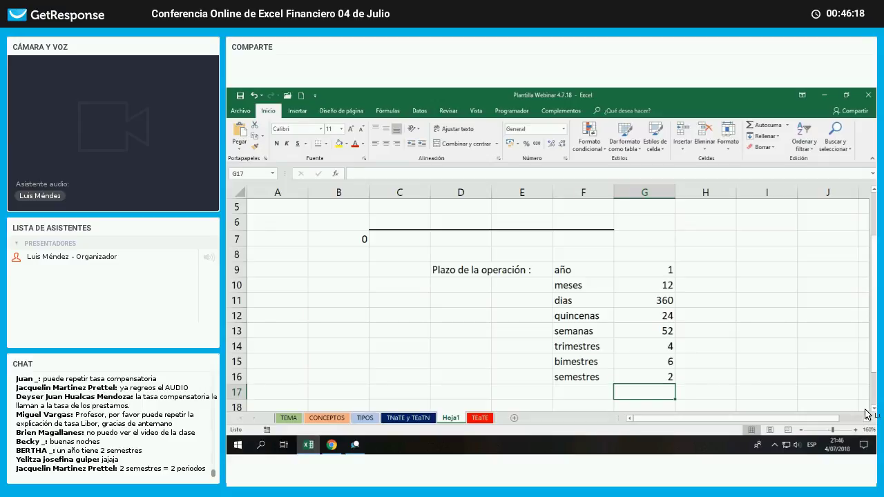
# Review the one-year equivalents of meses, dias, quincenas and semanas in G10:G13
pyautogui.press('Up')
pyautogui.press('Up')
pyautogui.press('Up')
pyautogui.press('Up')
pyautogui.press('Up')
pyautogui.press('Up')
pyautogui.press('Up')
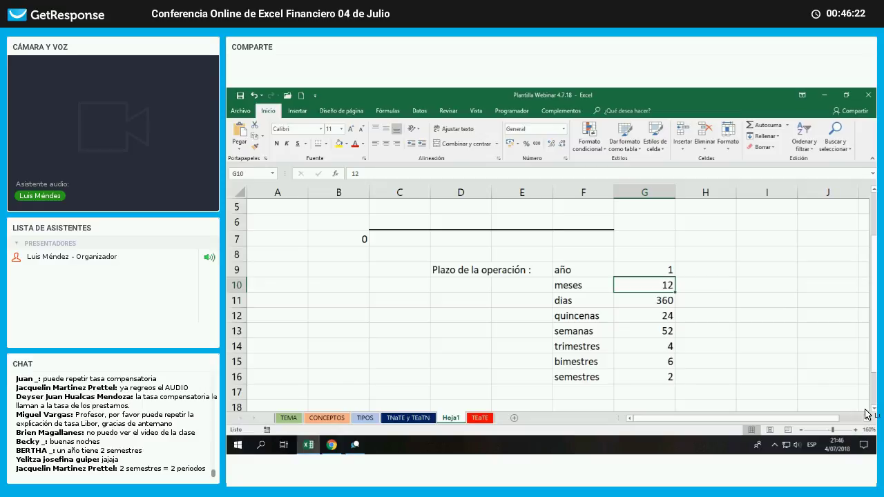
pyautogui.press('Down')
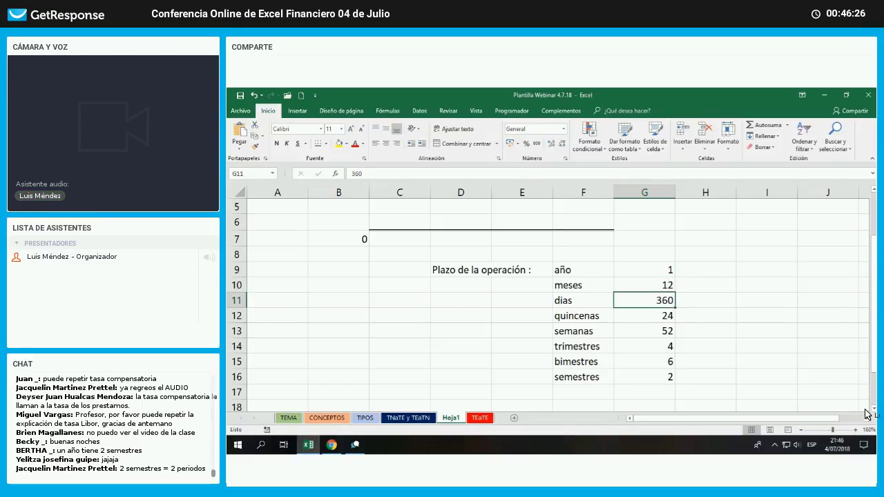
pyautogui.press('Down')
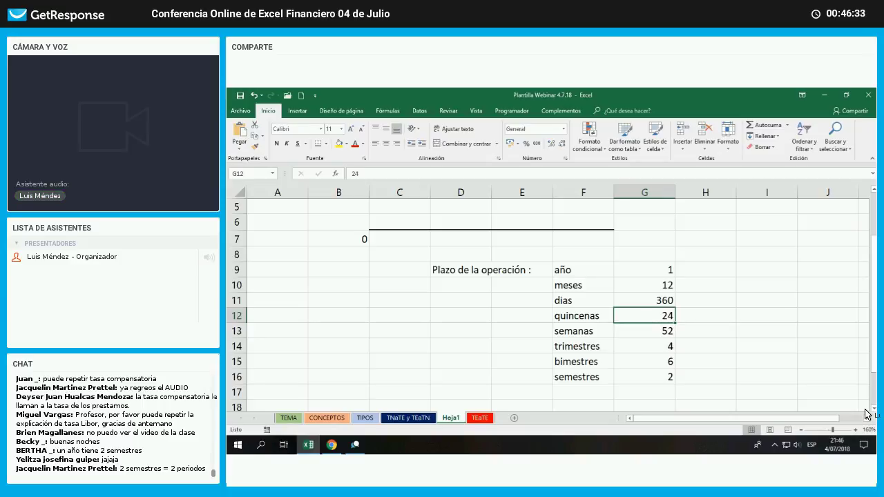
pyautogui.press('Down')
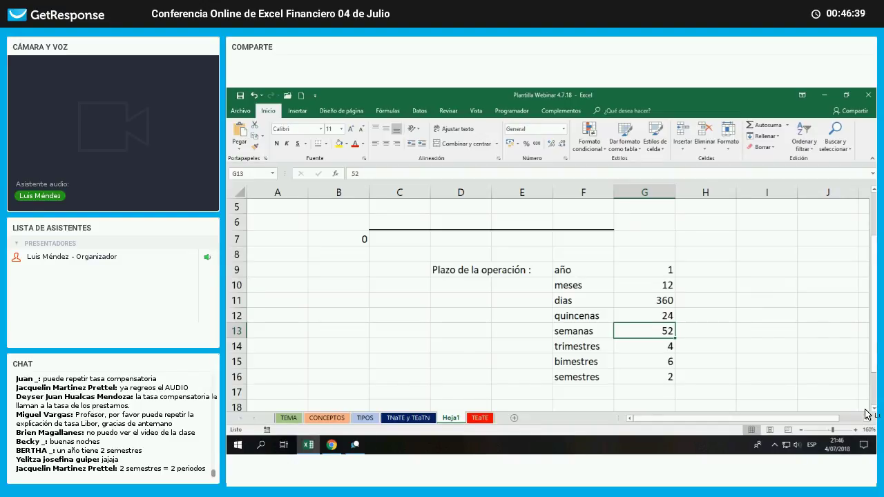
# Replace the semanas equivalent in G13 with the formula +4*12
pyautogui.write('+4')
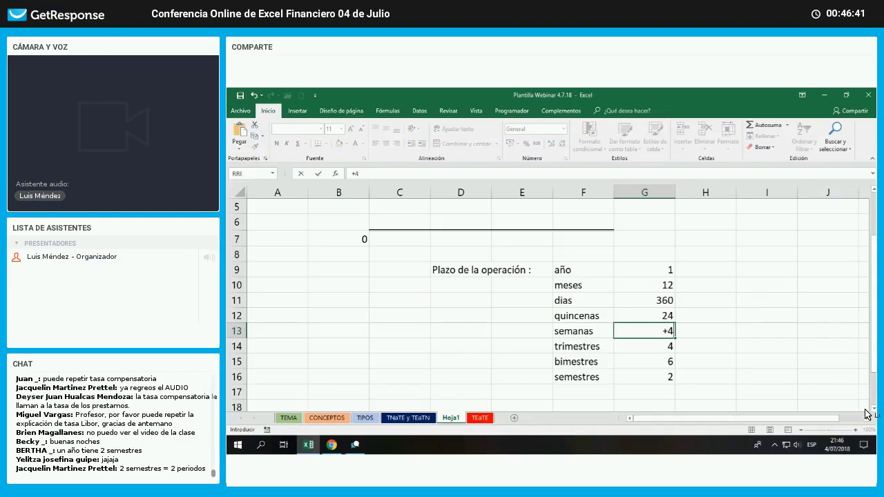
pyautogui.write('*12')
pyautogui.press('Return')
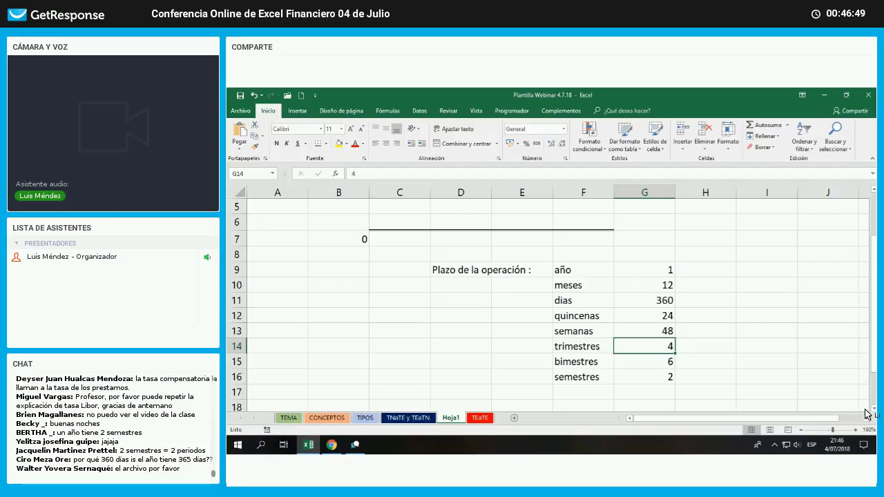
pyautogui.press('Up')
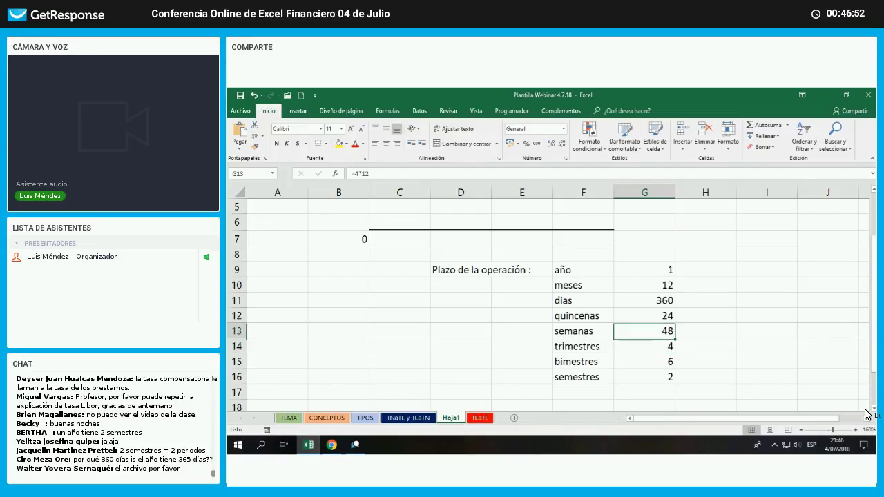
pyautogui.write('+')
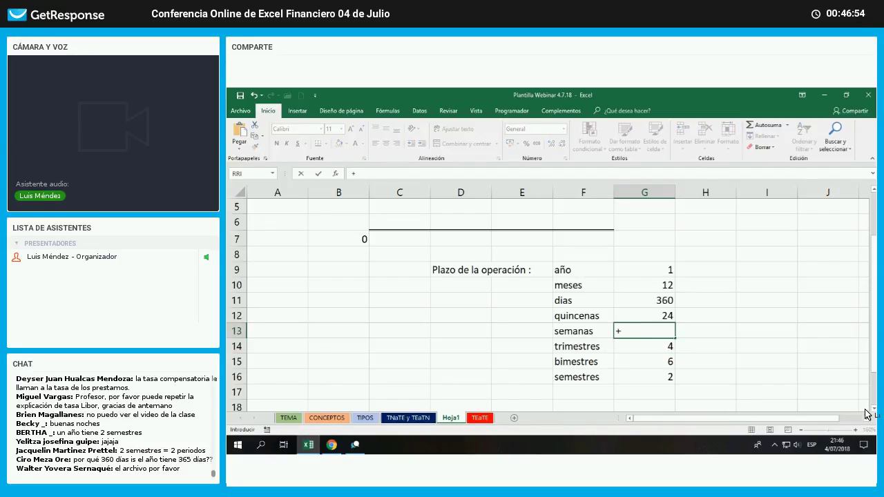
pyautogui.write('4*12')
pyautogui.press('Return')
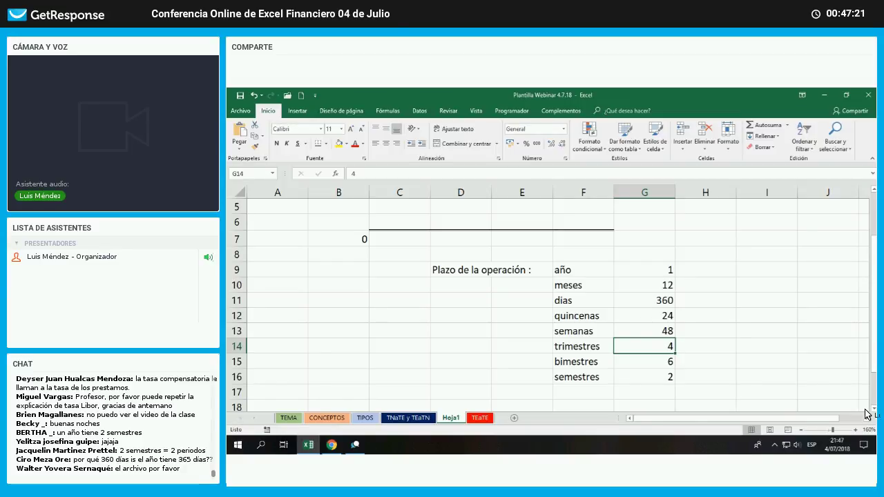
# Shade the time unit table F9:G16 with a light gold fill
pyautogui.press('Down')
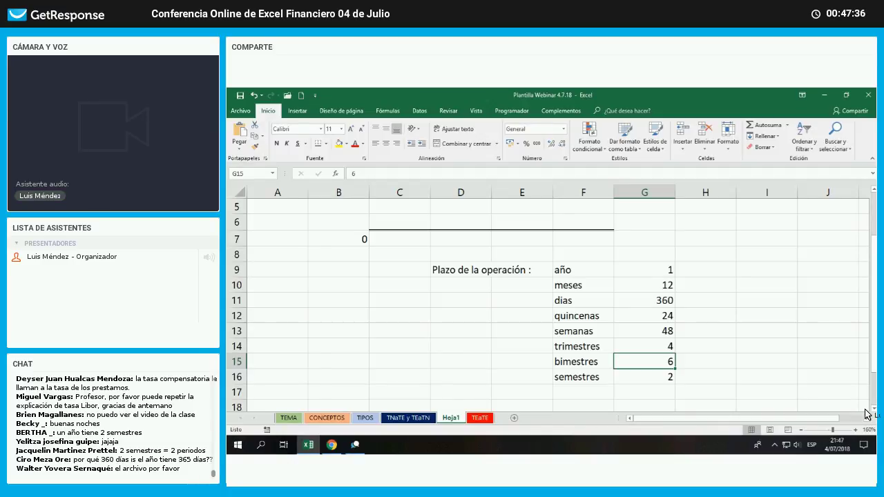
pyautogui.press('Down')
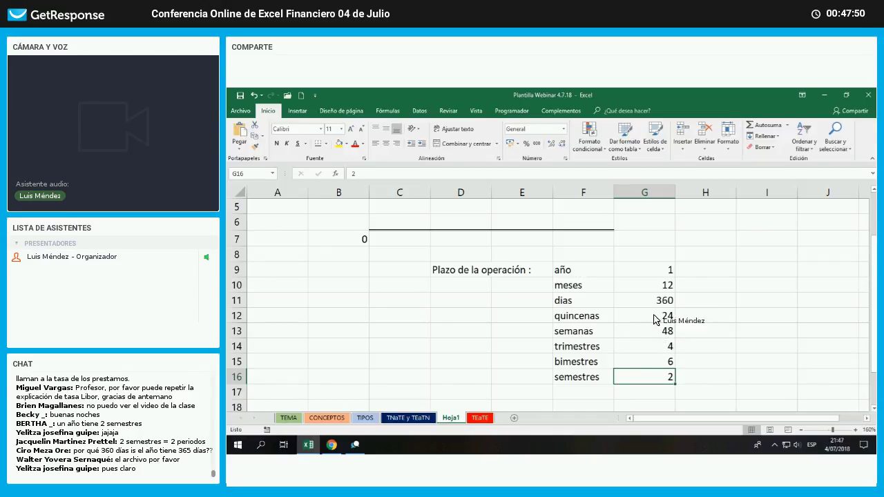
pyautogui.scroll(1, 649, 344)
pyautogui.scroll(-1, 638, 366)
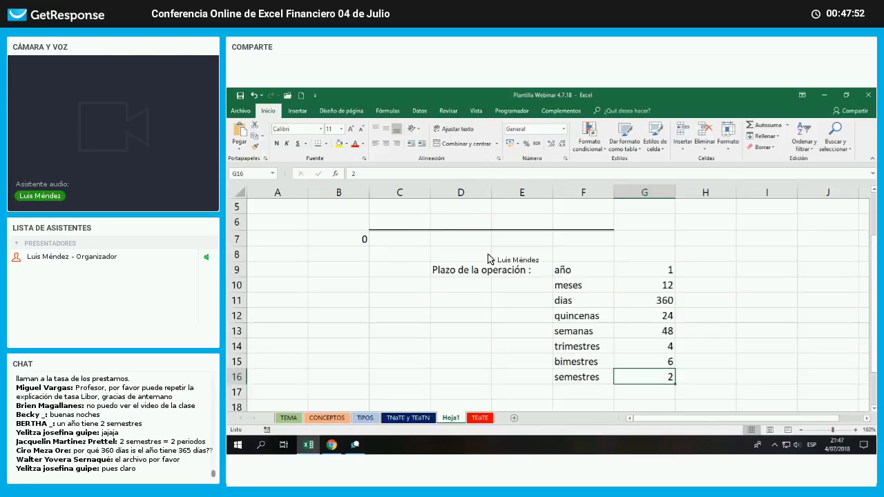
pyautogui.moveTo(584, 270); pyautogui.dragTo(637, 362)
pyautogui.click(345, 143)
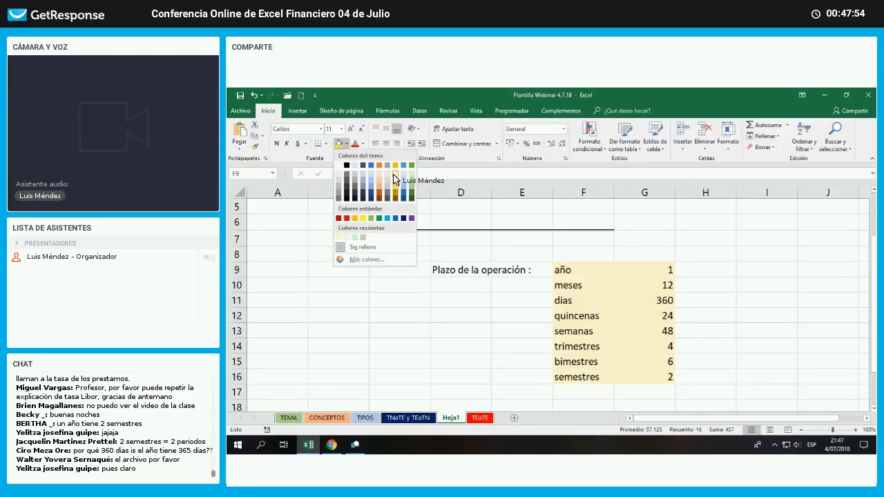
pyautogui.click(402, 179)
pyautogui.click(703, 331)
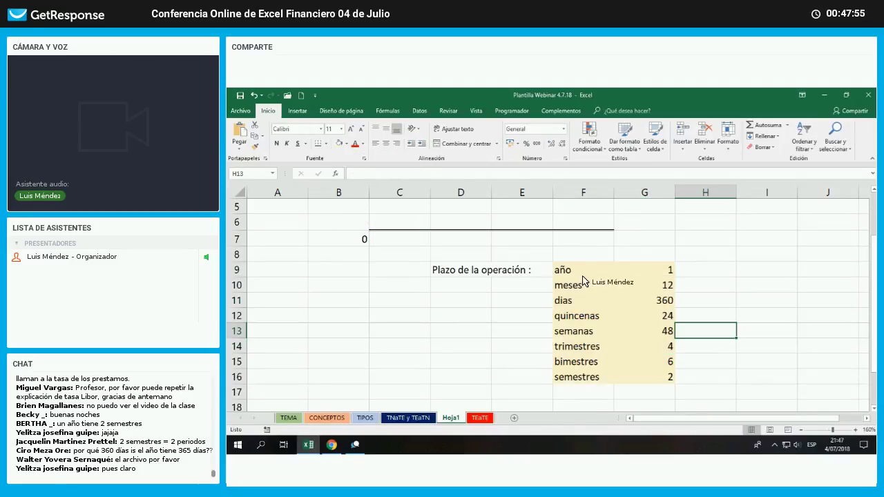
# Enter the operation term at the end of the timeline as 270 in F6 and dias in G6
pyautogui.click(601, 225)
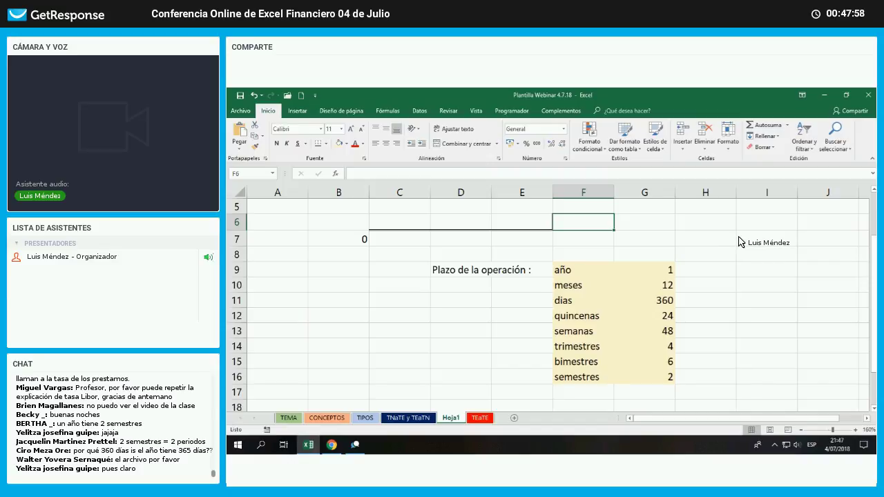
pyautogui.write('270')
pyautogui.press('Tab')
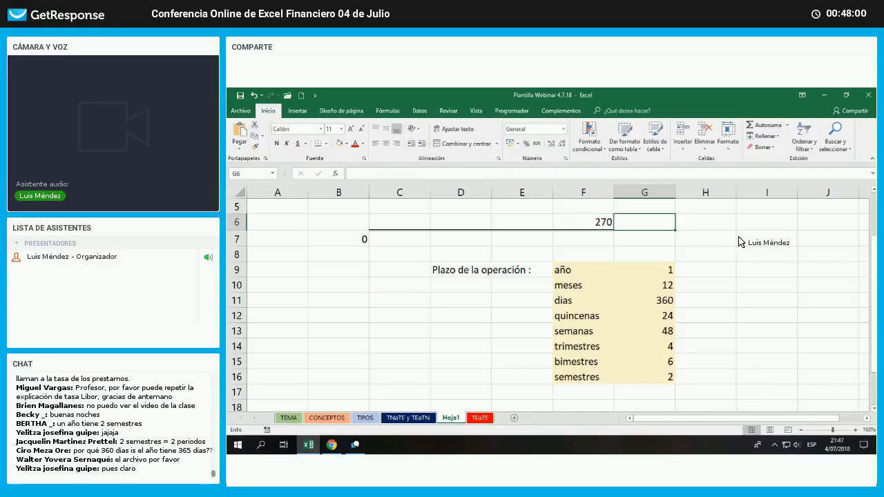
pyautogui.write('dias')
pyautogui.press('Return')
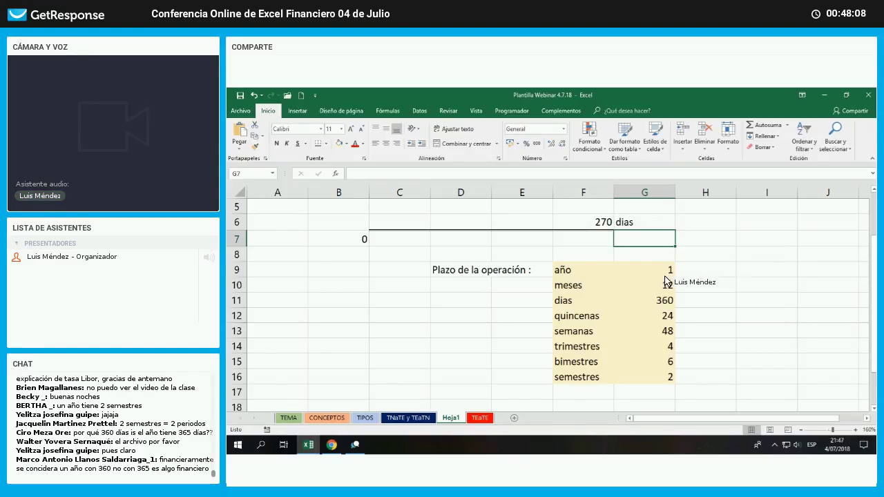
# Convert the term from days to years in H11 with the formula +F6/G11
pyautogui.click(600, 226)
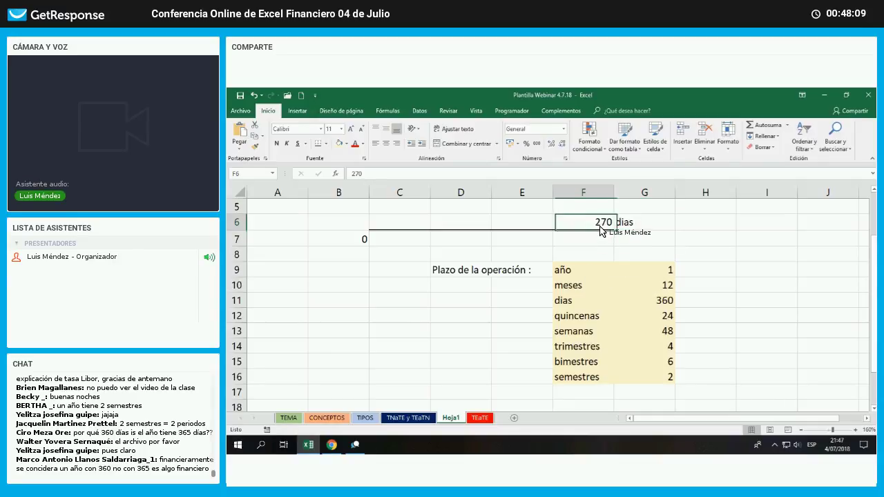
pyautogui.click(579, 275)
pyautogui.click(706, 276)
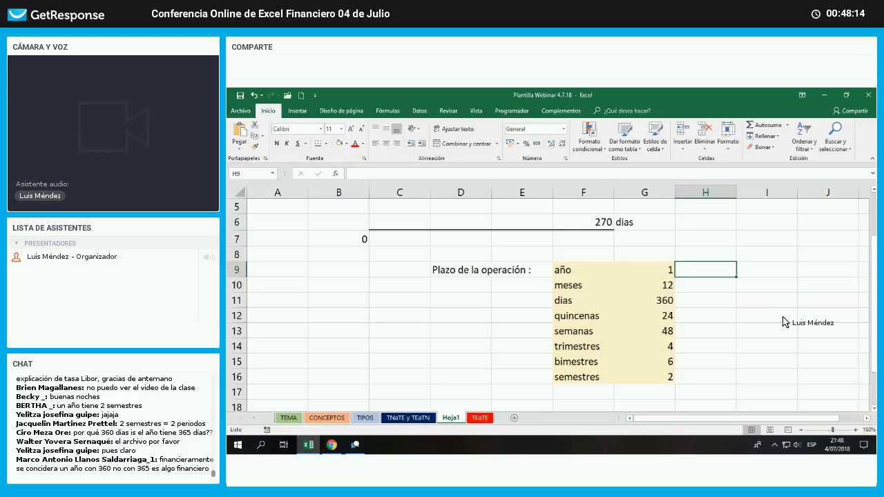
pyautogui.press('Down')
pyautogui.press('Down')
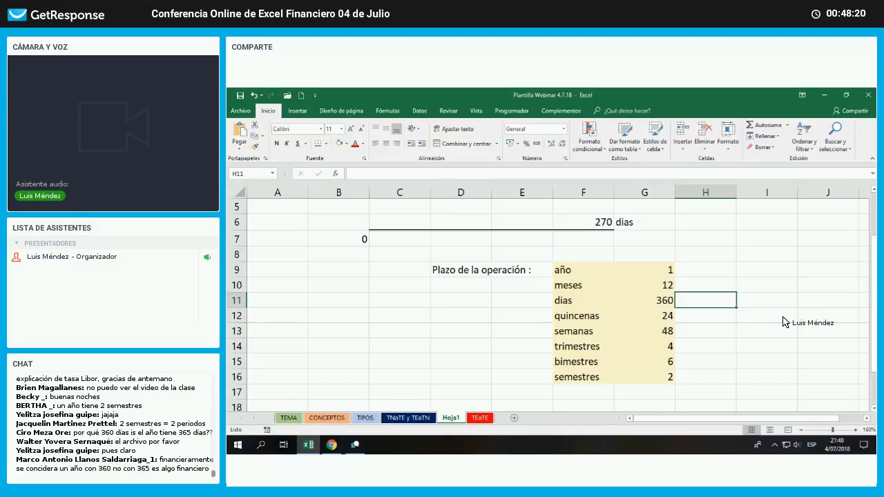
pyautogui.click(599, 225)
pyautogui.click(722, 304)
pyautogui.write('+')
pyautogui.press('Up')
pyautogui.press('Up')
pyautogui.press('Up')
pyautogui.press('Up')
pyautogui.press('Up')
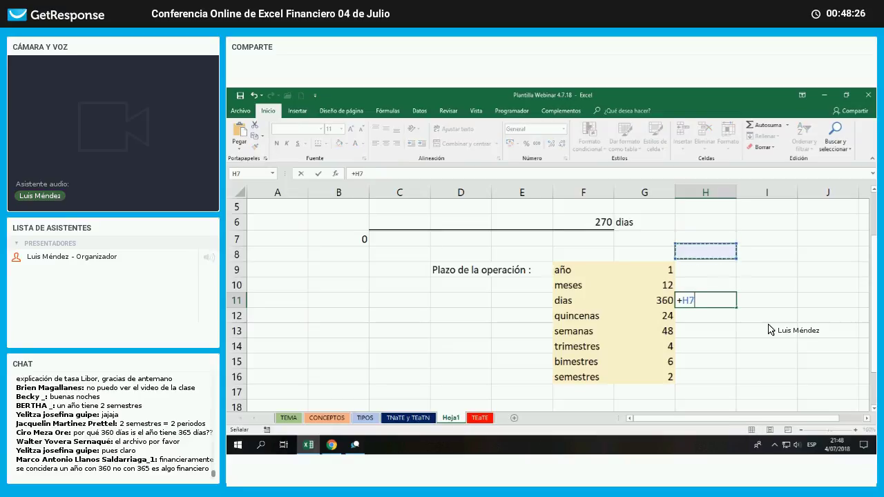
pyautogui.press('Left')
pyautogui.press('Left')
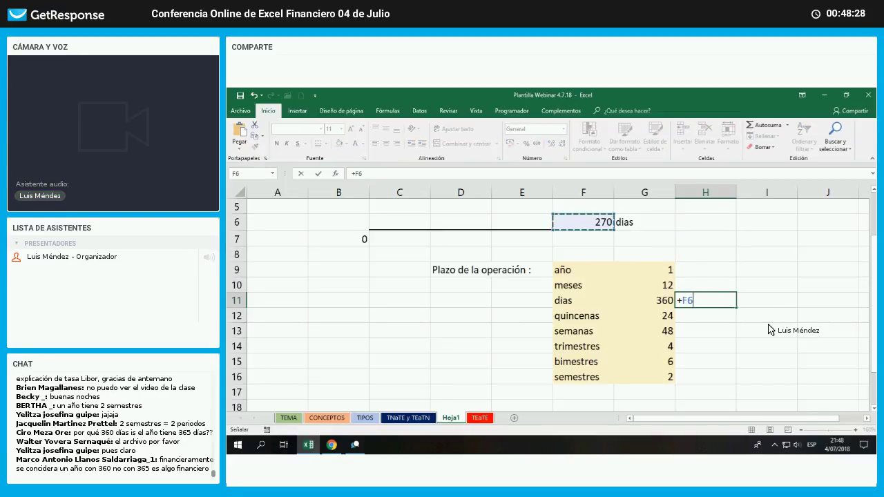
pyautogui.write('/')
pyautogui.press('Left')
pyautogui.press('Return')
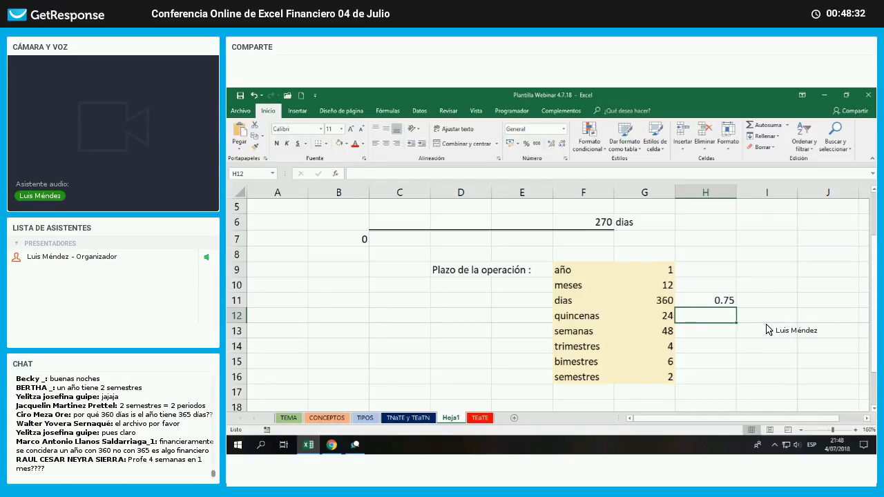
# Label the converted term in H11 by entering años in I11
pyautogui.click(605, 228)
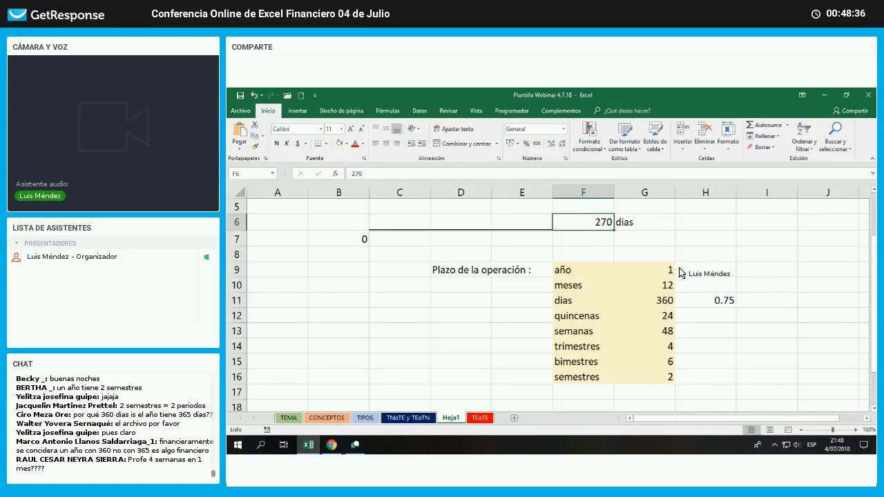
pyautogui.click(703, 306)
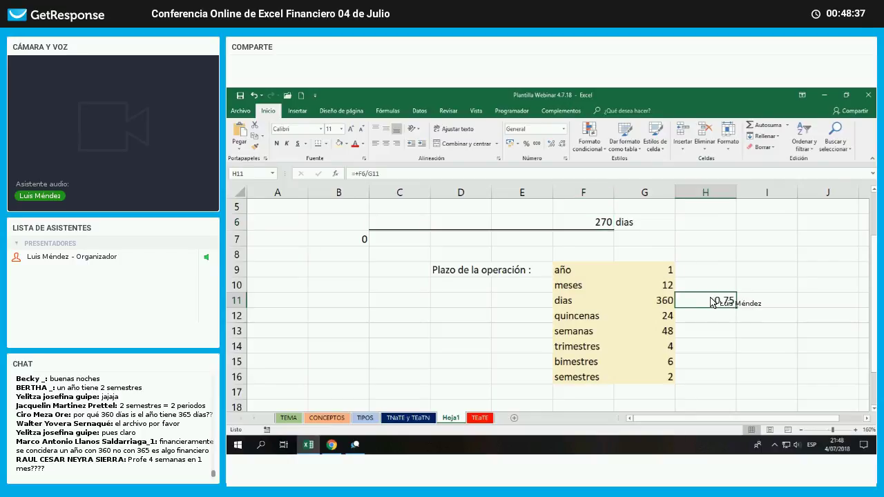
pyautogui.click(768, 305)
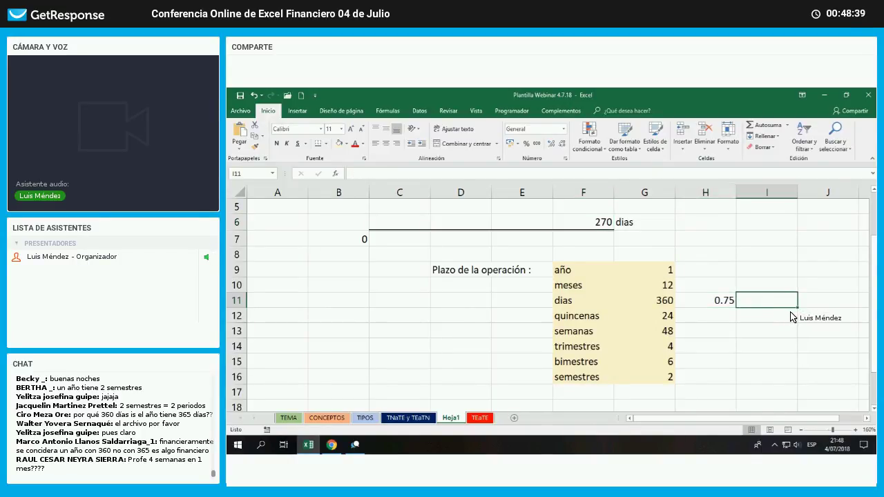
pyautogui.write('a')
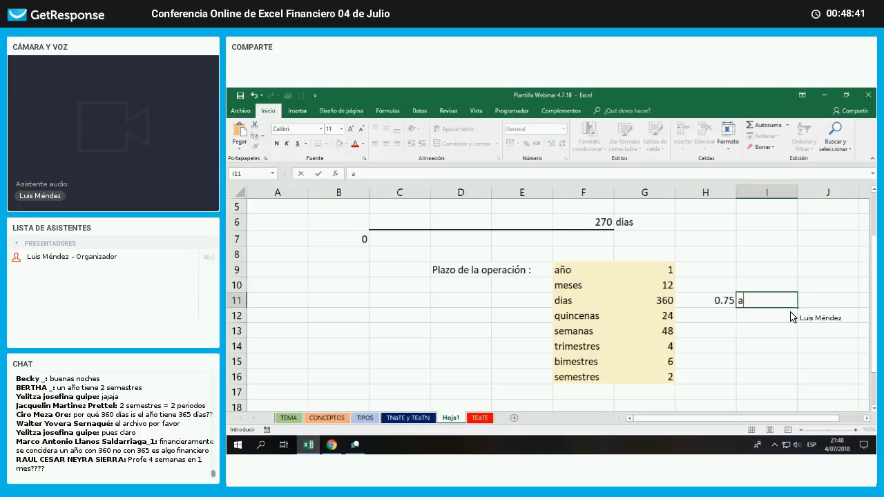
pyautogui.write('ños')
pyautogui.press('Return')
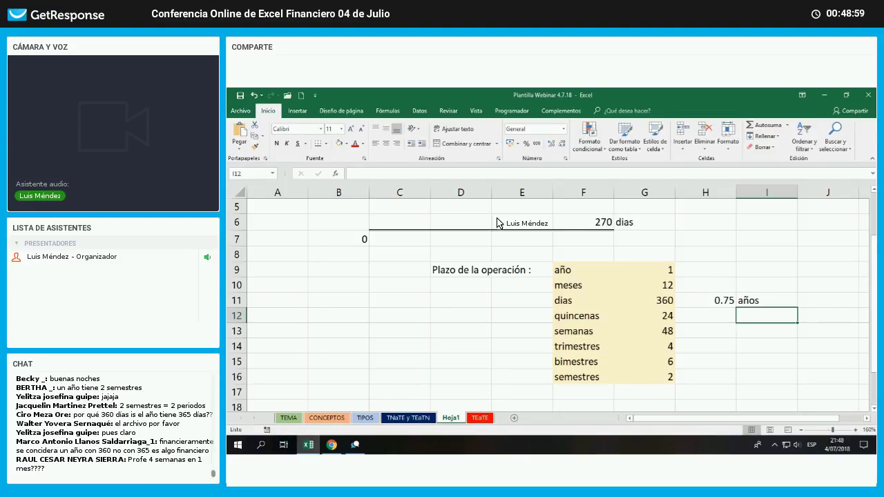
# Review the term in F6 and its conversion formula in H11, ending on cell H10 beside meses
pyautogui.click(580, 226)
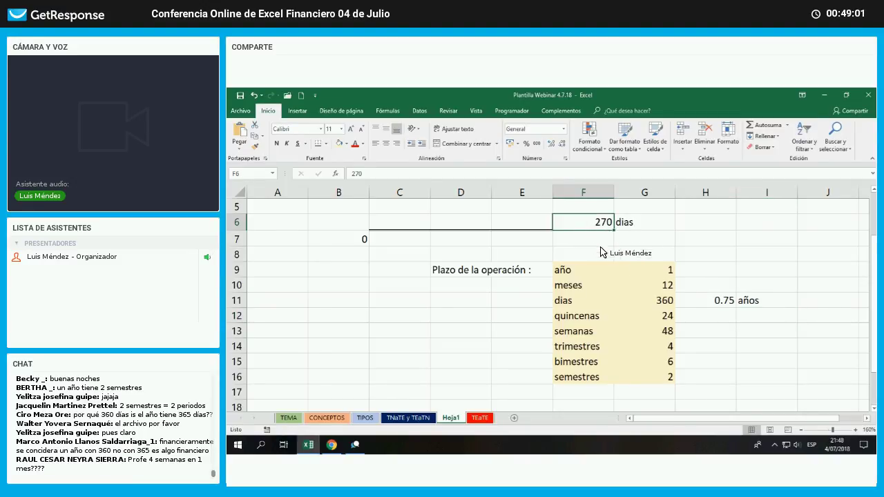
pyautogui.click(718, 308)
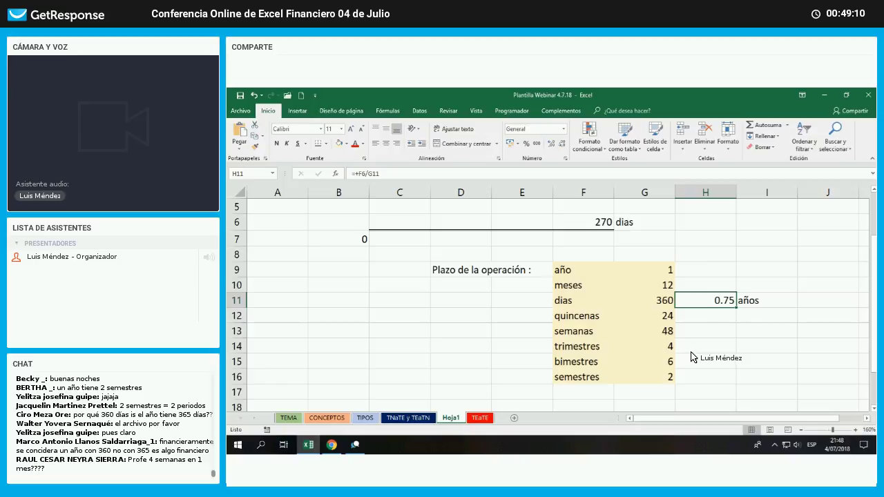
pyautogui.click(705, 285)
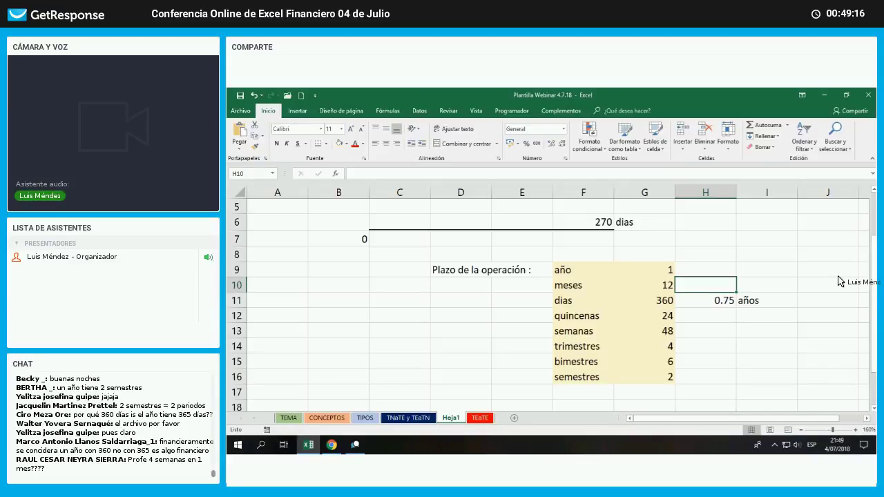
# Convert the 270-day term to months in H10, beside the meses row, with the formula +F6/30
pyautogui.click(630, 227)
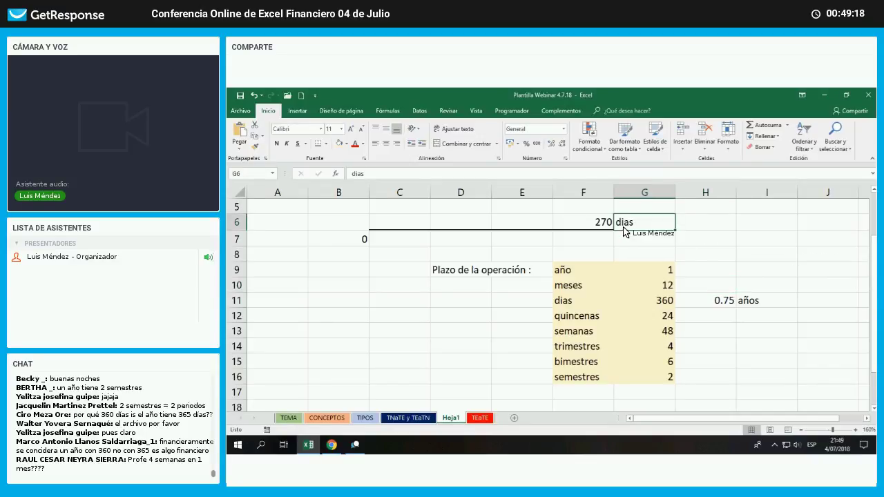
pyautogui.click(718, 286)
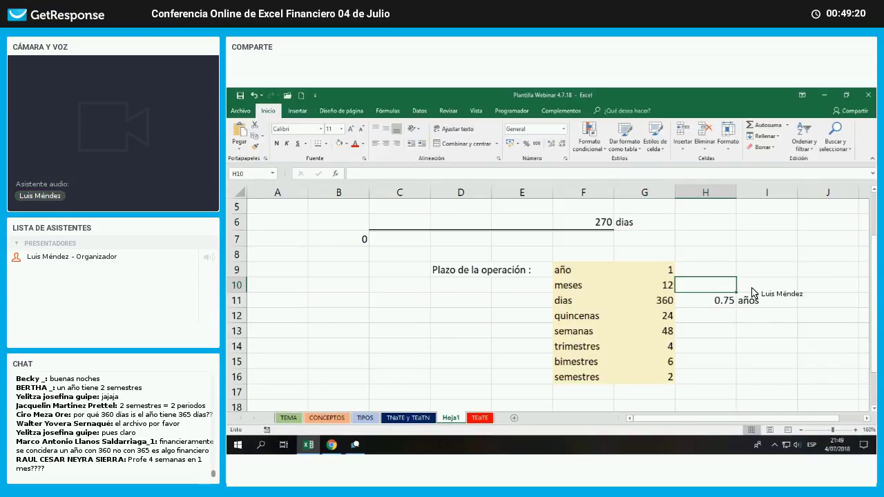
pyautogui.write('+')
pyautogui.press('Up')
pyautogui.press('Up')
pyautogui.press('Up')
pyautogui.press('Up')
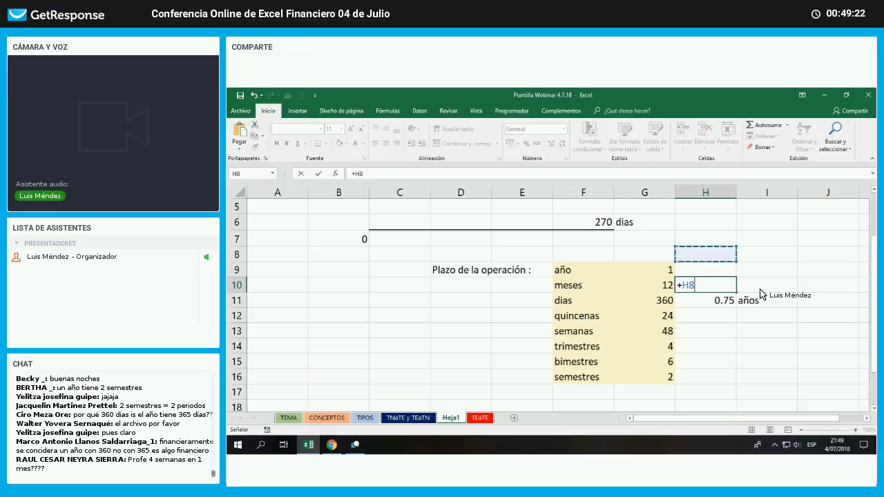
pyautogui.press('Left')
pyautogui.press('Left')
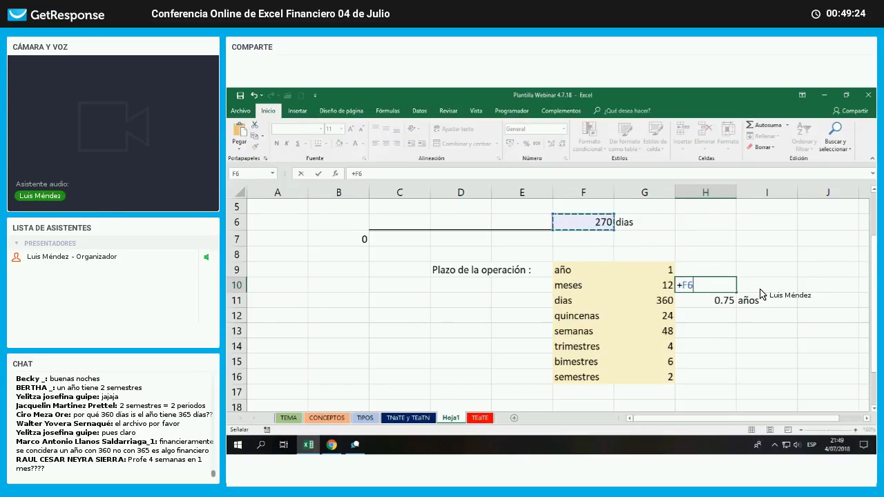
pyautogui.write('/30')
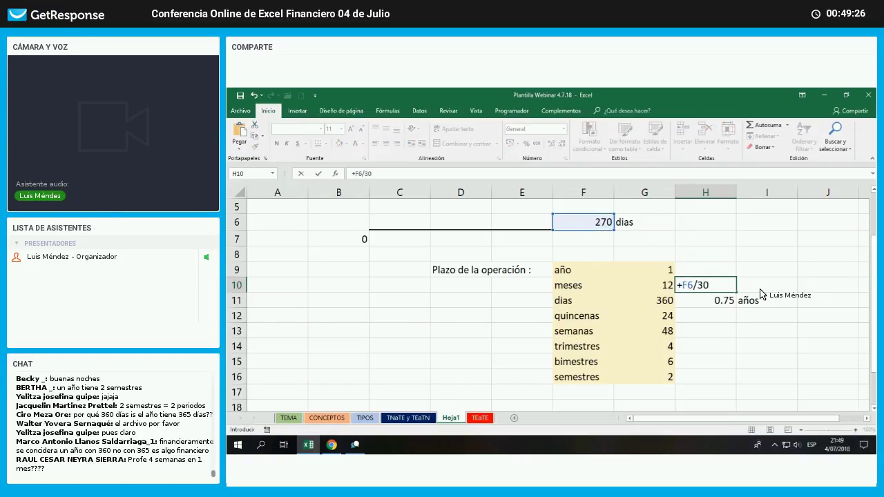
# Label the converted term in H10 by entering meses in I10, and compare the pair with the term in F6
pyautogui.click(761, 288)
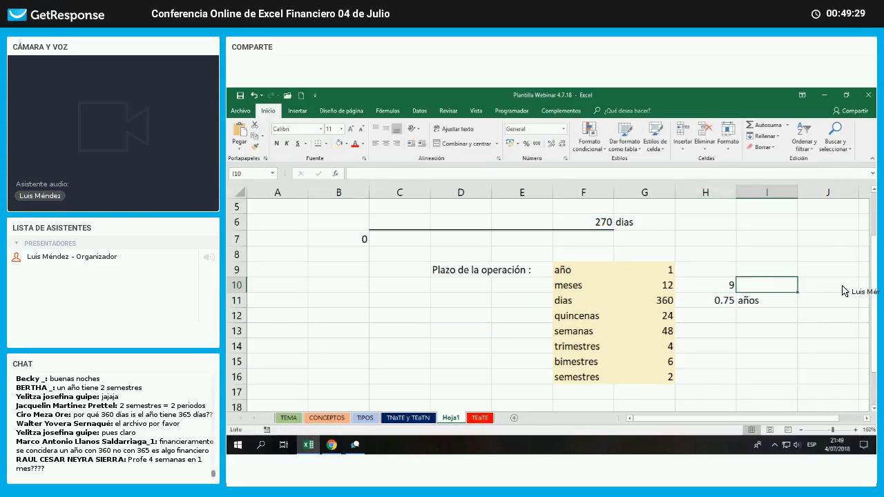
pyautogui.write('meses')
pyautogui.press('Return')
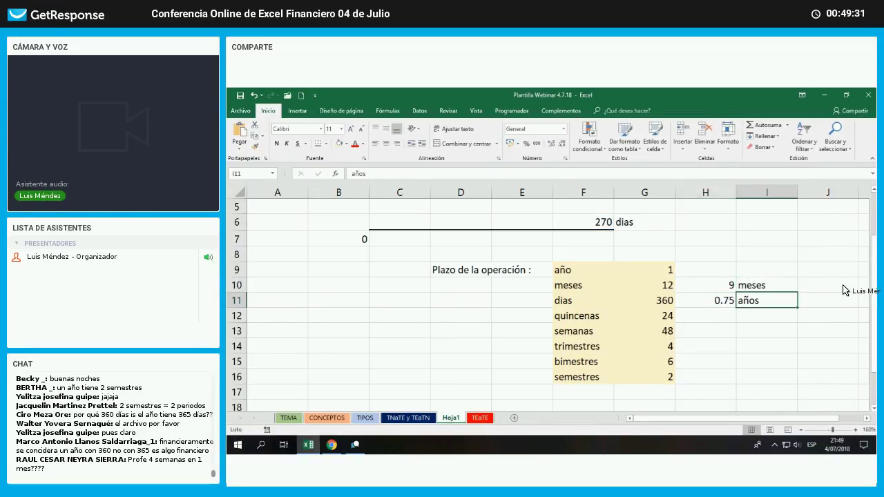
pyautogui.click(757, 289)
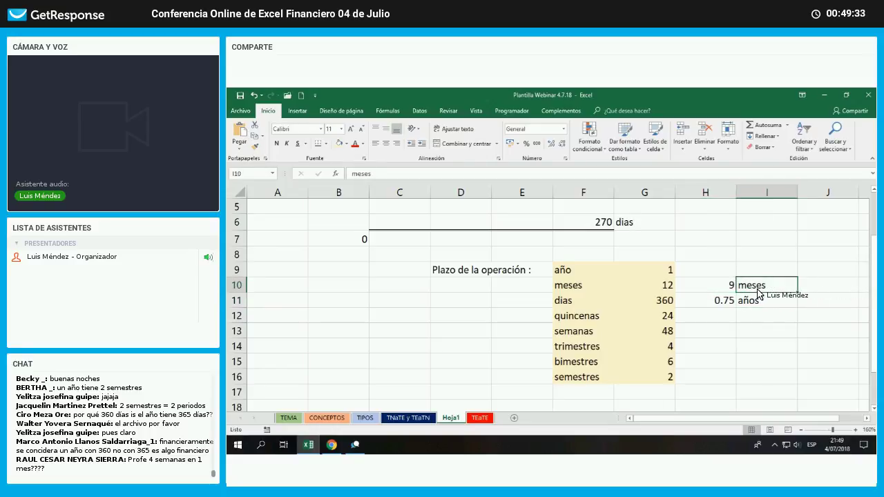
pyautogui.moveTo(730, 285); pyautogui.dragTo(794, 289)
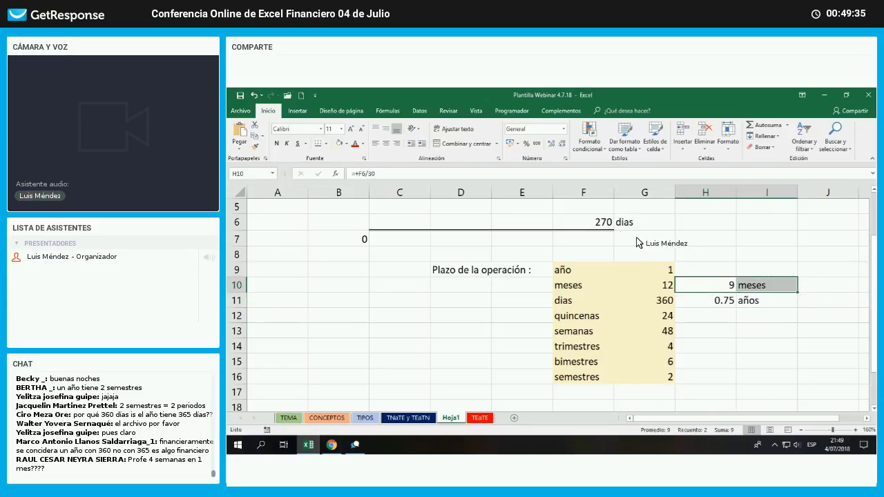
pyautogui.click(608, 227)
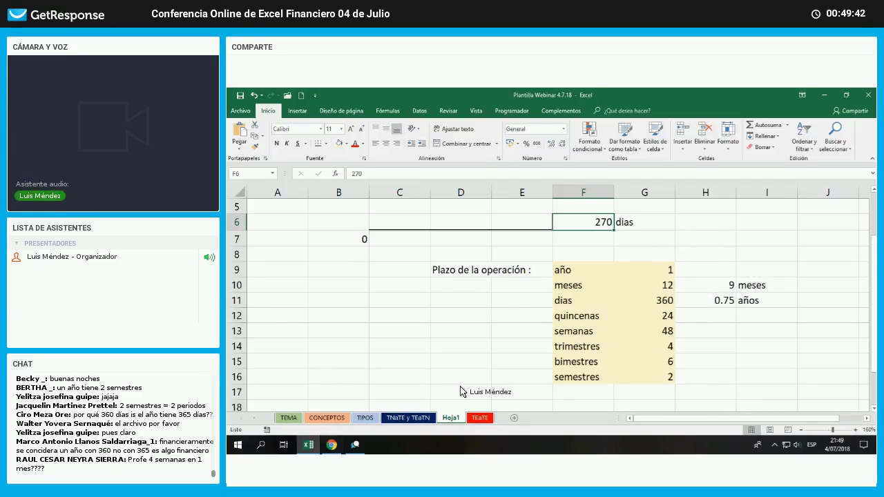
# Examine the arguments of the financial function RRI from cell C13, leaving without inserting it
pyautogui.click(412, 333)
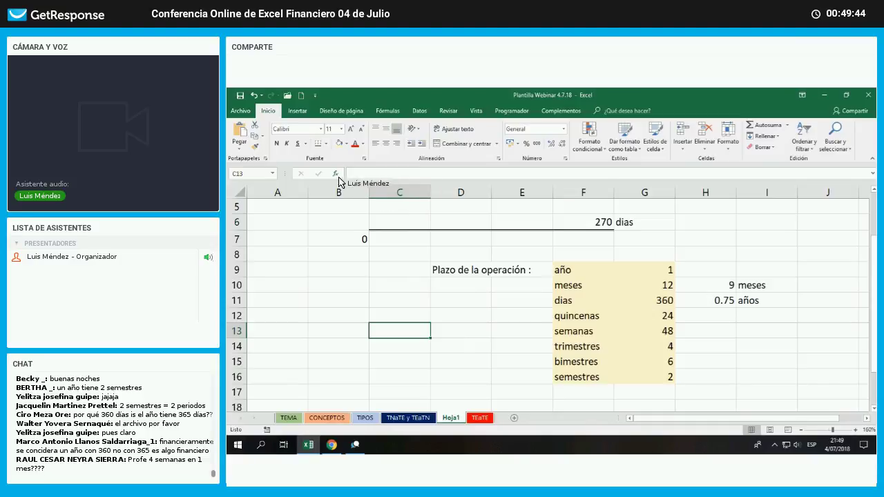
pyautogui.write('=')
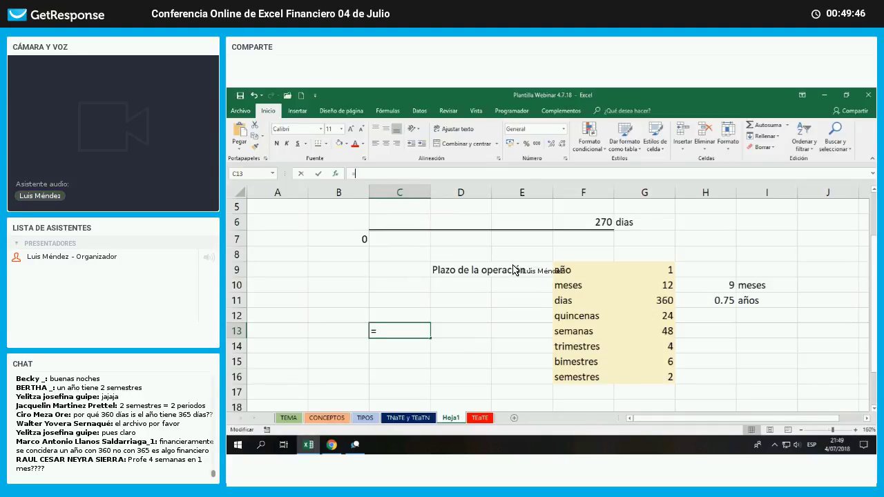
pyautogui.hotkey('shift', 'F3')
pyautogui.scroll(-8, 512, 277)
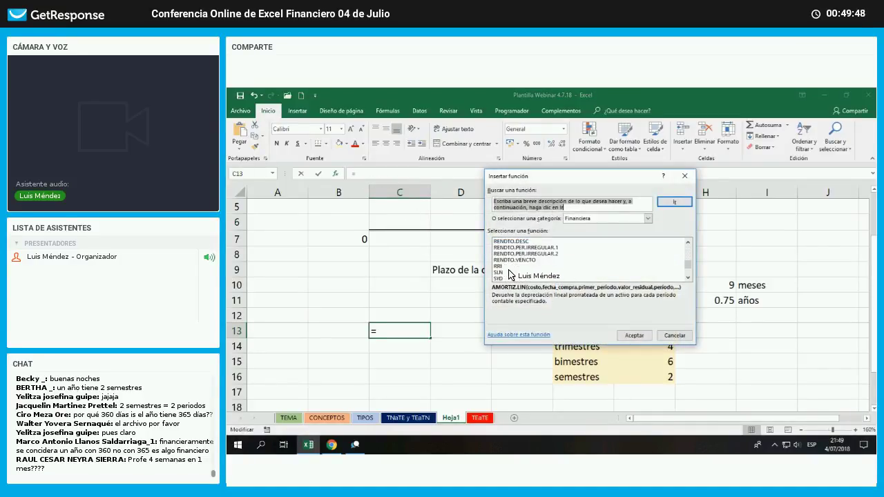
pyautogui.click(508, 267)
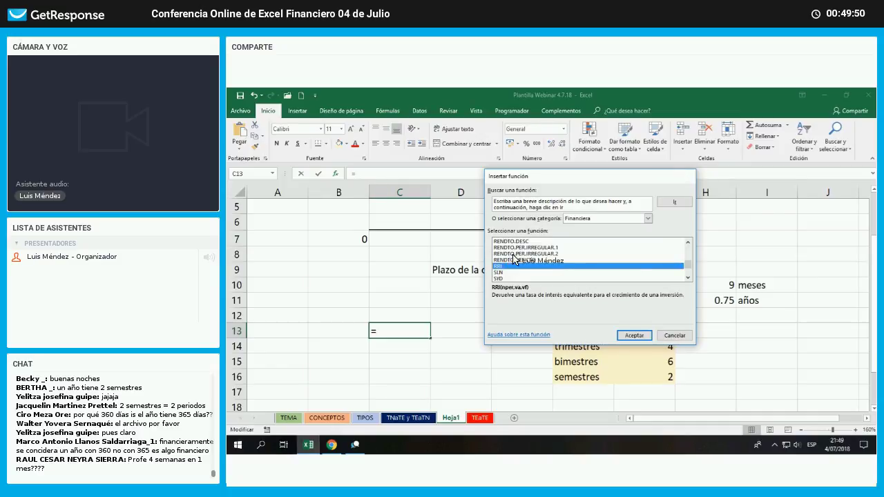
pyautogui.doubleClick(509, 267)
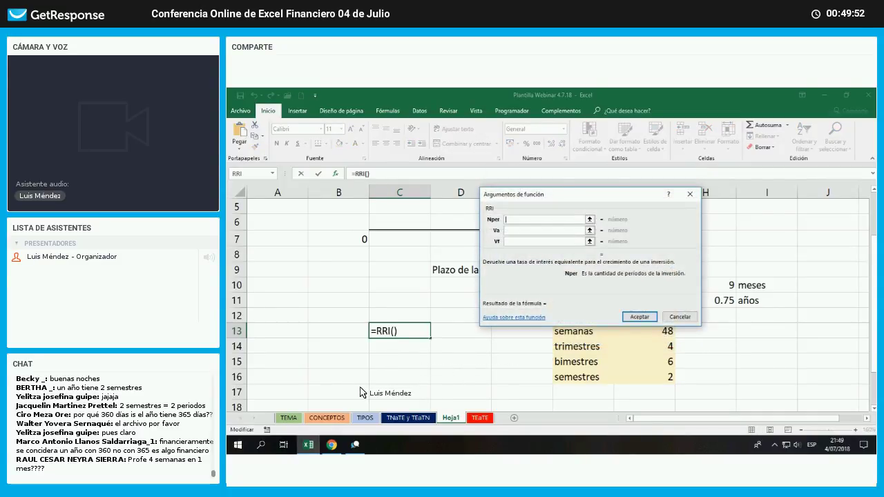
pyautogui.moveTo(559, 194); pyautogui.dragTo(404, 364)
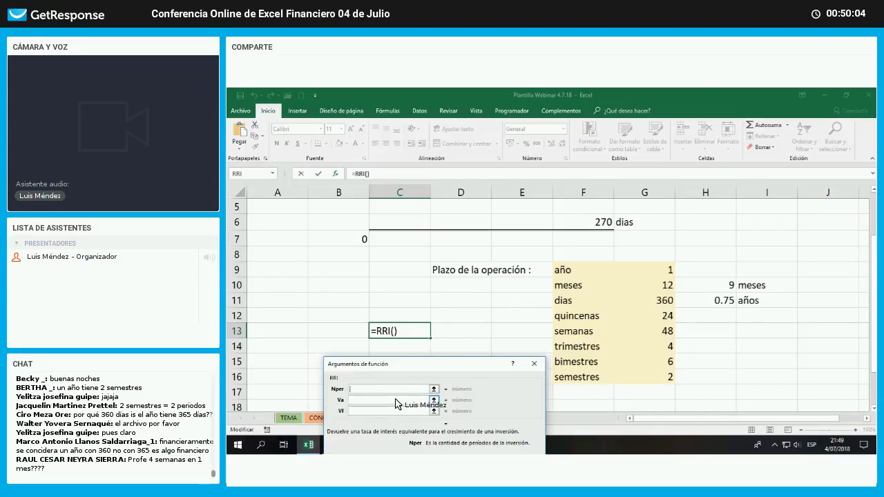
pyautogui.press('Escape')
# Add an equivalence below the table of time units, entering 6 meses in F17 and 1 semestres in G17
pyautogui.click(585, 378)
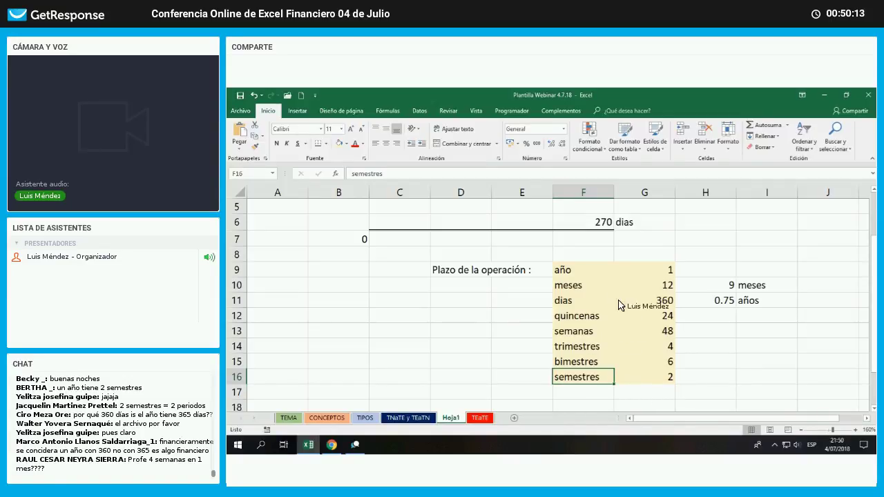
pyautogui.click(584, 394)
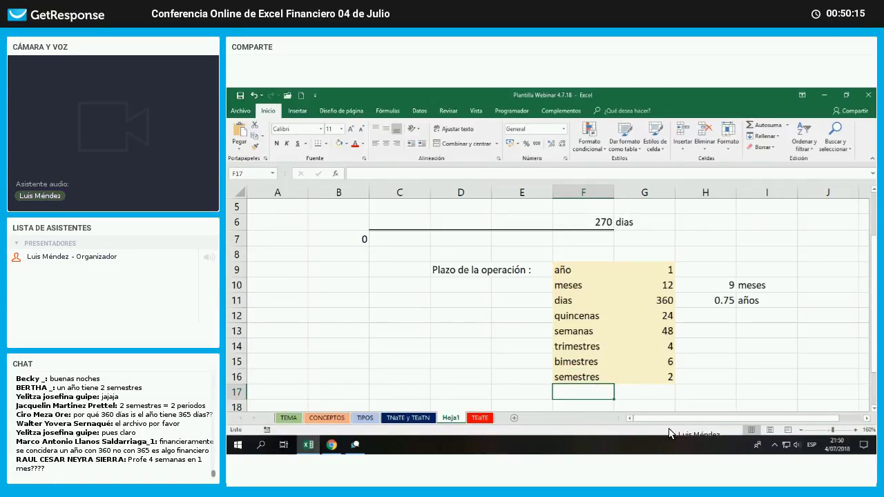
pyautogui.write('6')
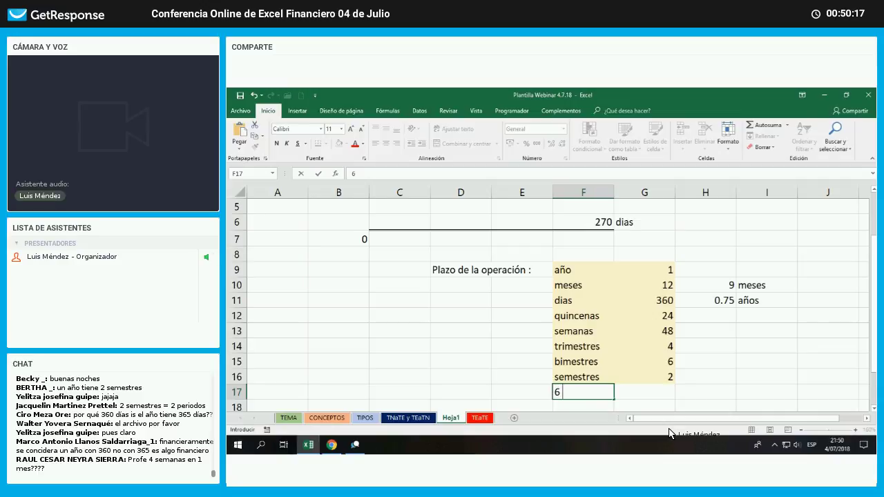
pyautogui.write(' meses')
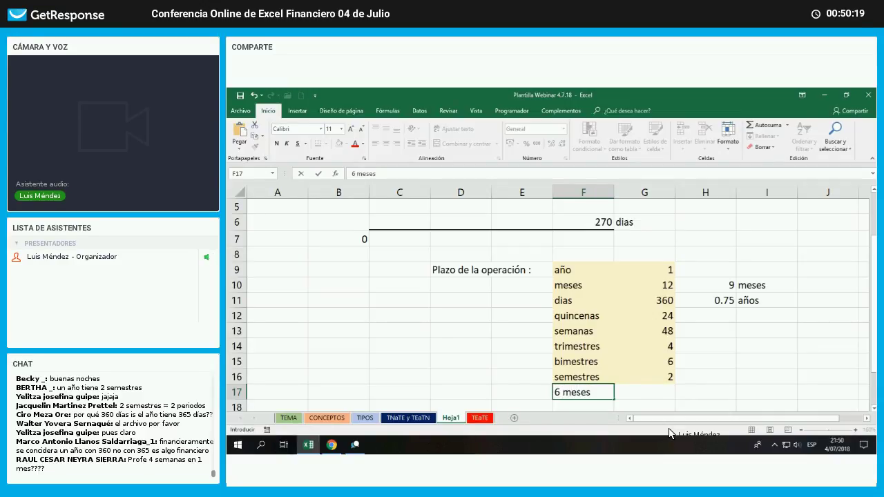
pyautogui.press('Tab')
pyautogui.write('1')
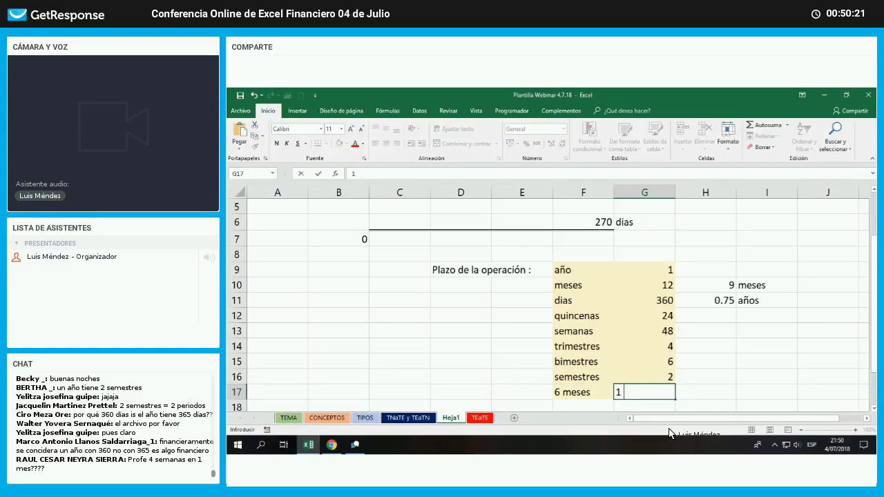
pyautogui.write(' semestres')
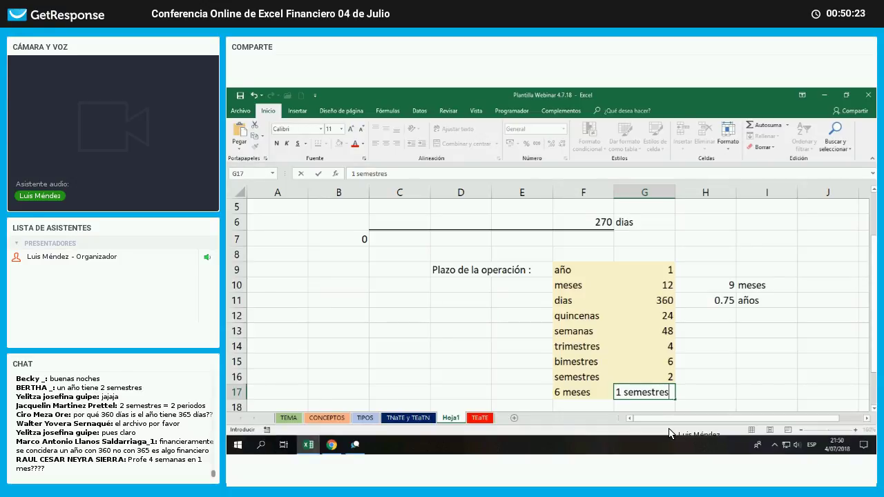
pyautogui.press('Return')
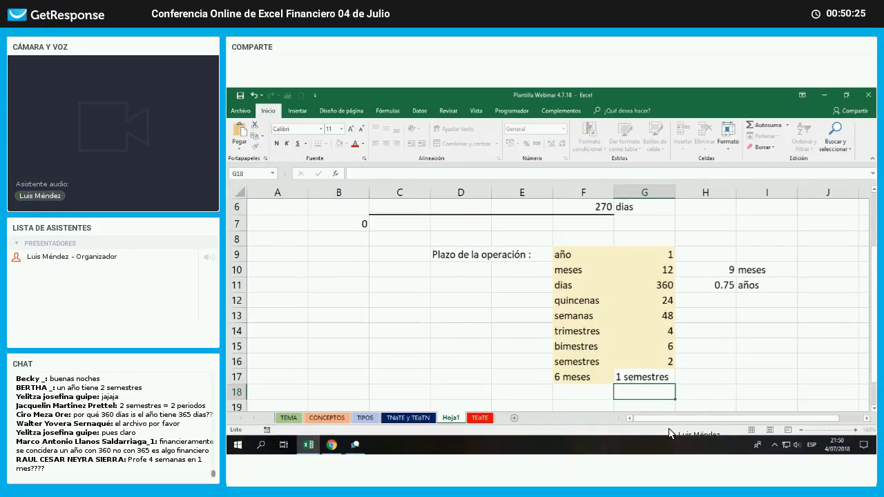
# Correct the text in G17 to 1 semestre and review the equivalence in F17:G17
pyautogui.press('Up')
pyautogui.press('F2')
pyautogui.press('BackSpace')
pyautogui.press('Return')
pyautogui.press('Up')
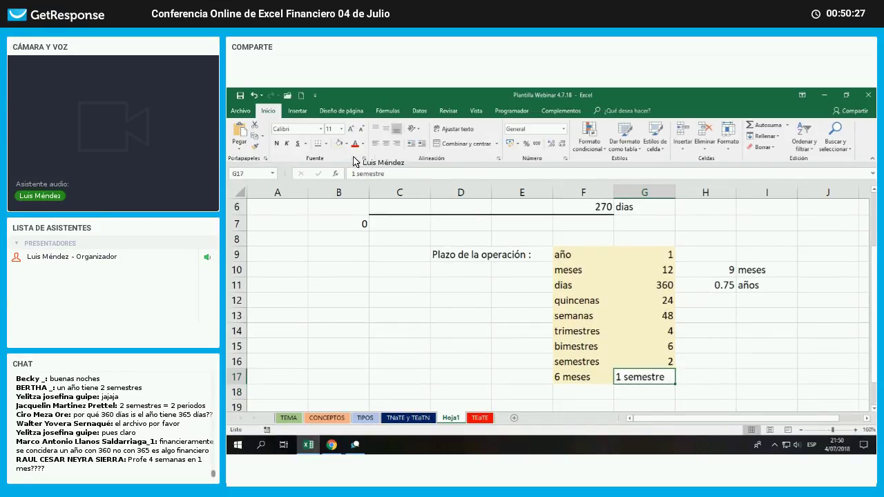
pyautogui.click(746, 360)
pyautogui.moveTo(573, 376); pyautogui.dragTo(642, 378)
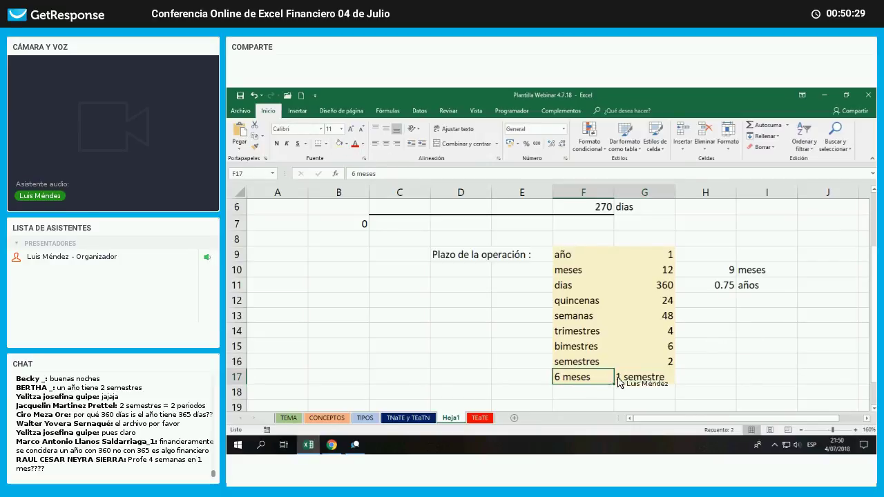
# Try the financial function RRI in C17 with Nper values of 1 and 6, then cancel it
pyautogui.click(404, 379)
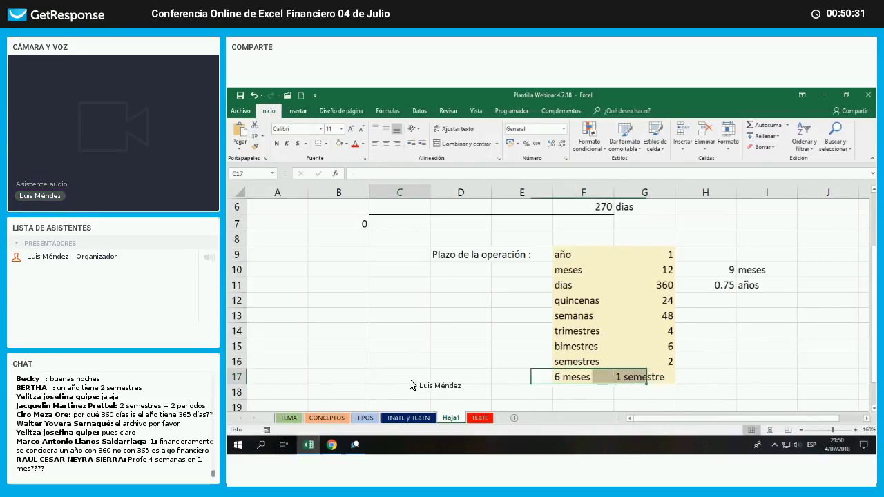
pyautogui.click(336, 173)
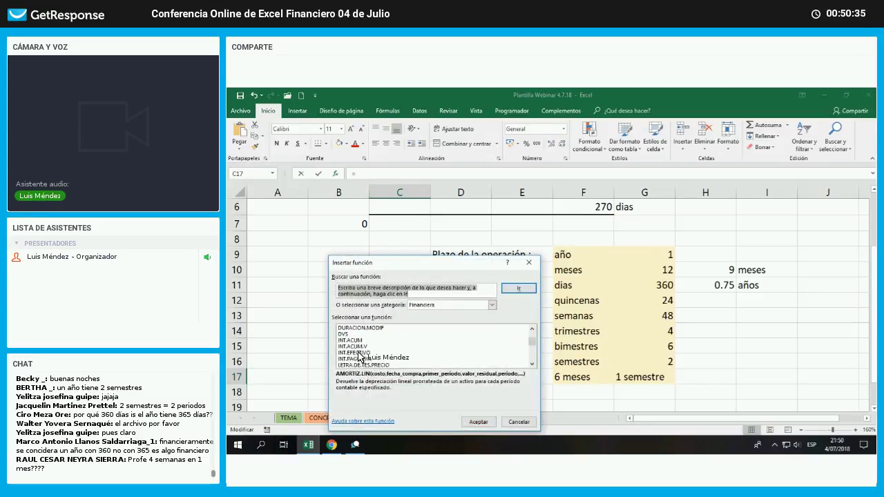
pyautogui.scroll(-10, 359, 345)
pyautogui.click(356, 353)
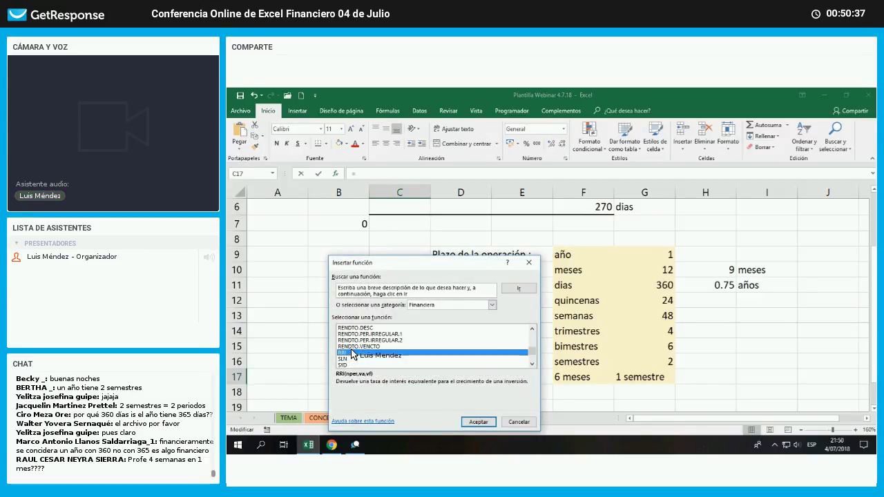
pyautogui.press('Return')
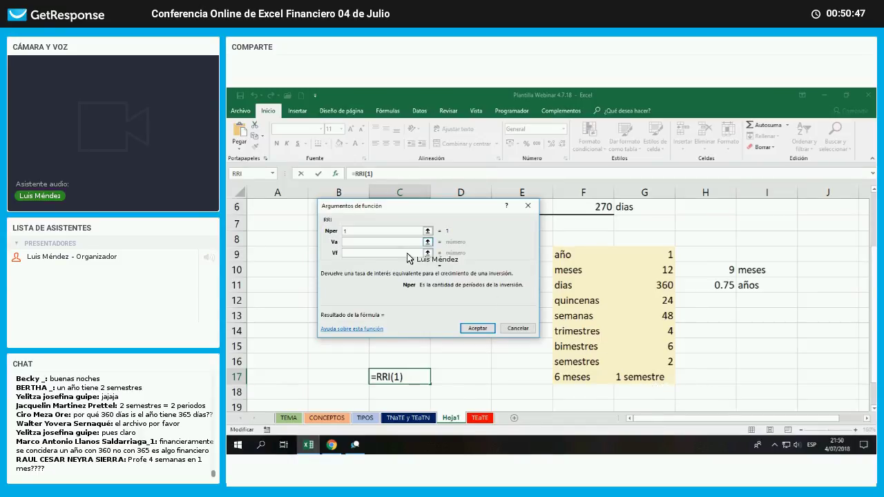
pyautogui.press('BackSpace')
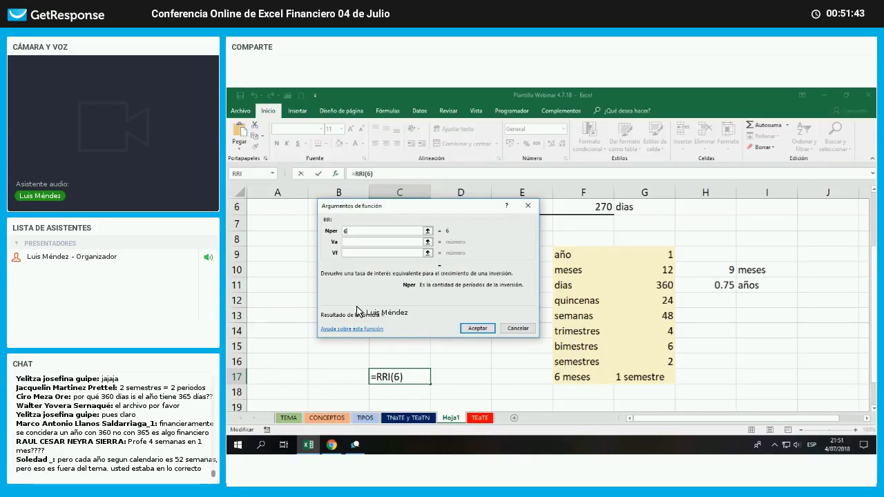
pyautogui.click(346, 230)
pyautogui.write('1')
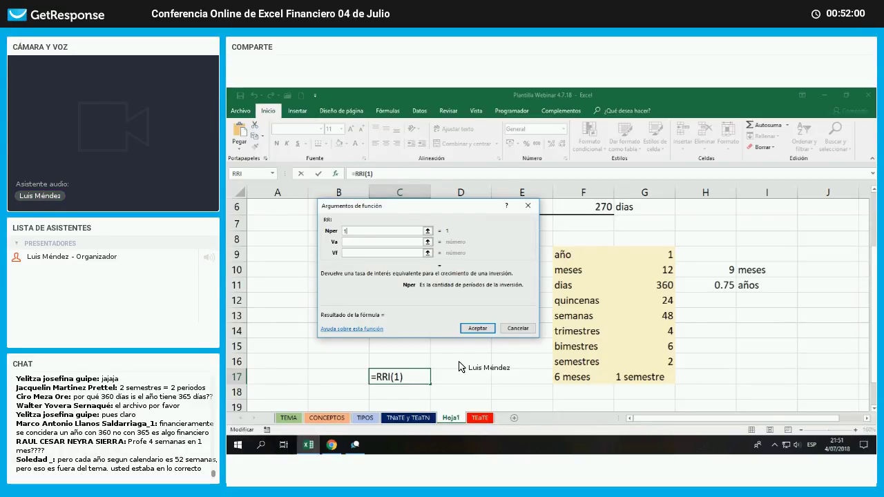
pyautogui.press('Escape')
# Delete the Hoja1 worksheet from the workbook permanently
pyautogui.rightClick(454, 420)
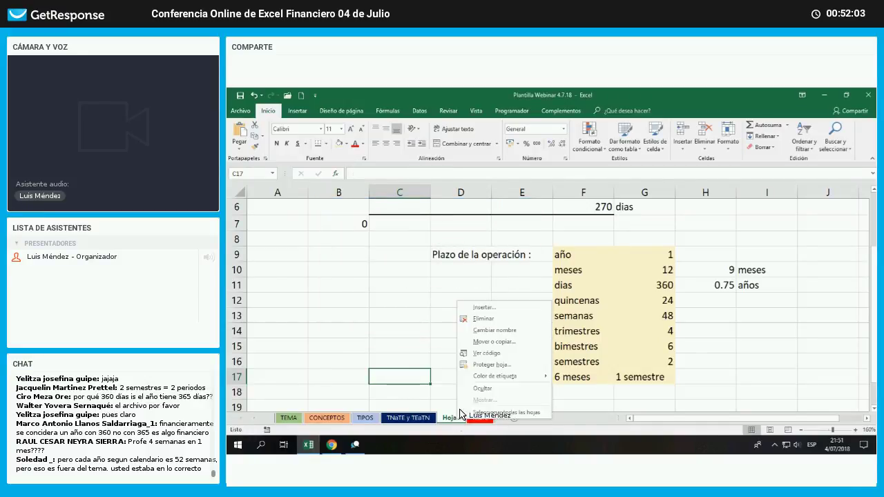
pyautogui.click(483, 318)
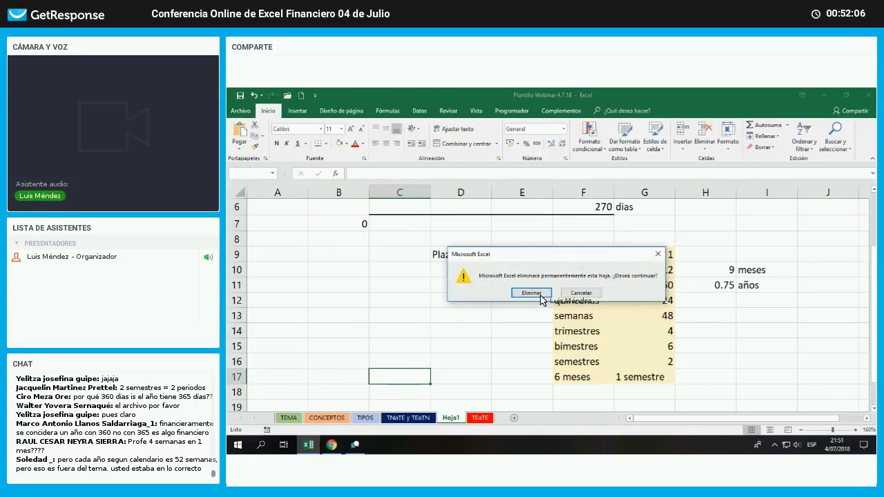
pyautogui.click(531, 297)
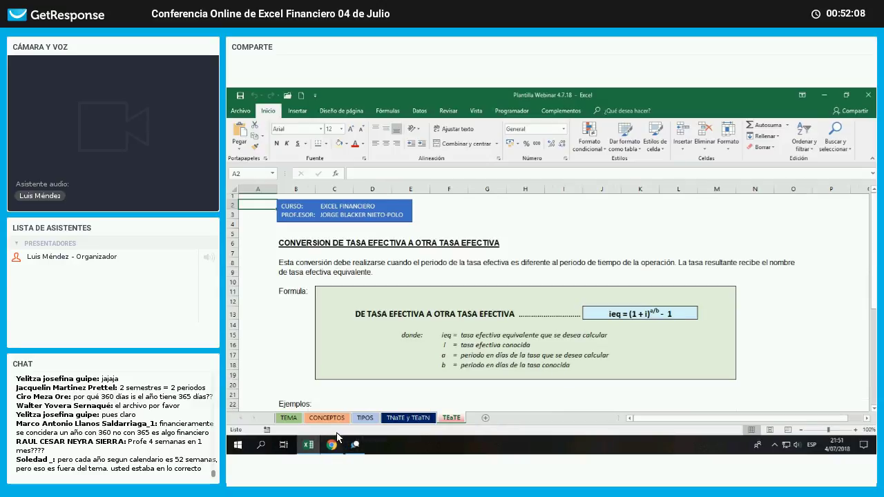
# Switch to the GetResponse webinar room in Chrome
pyautogui.click(332, 445)
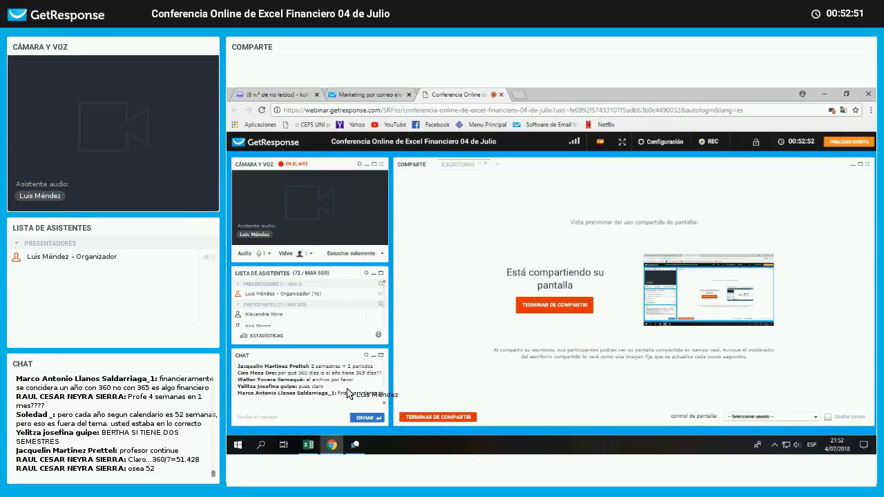
pyautogui.click(307, 419)
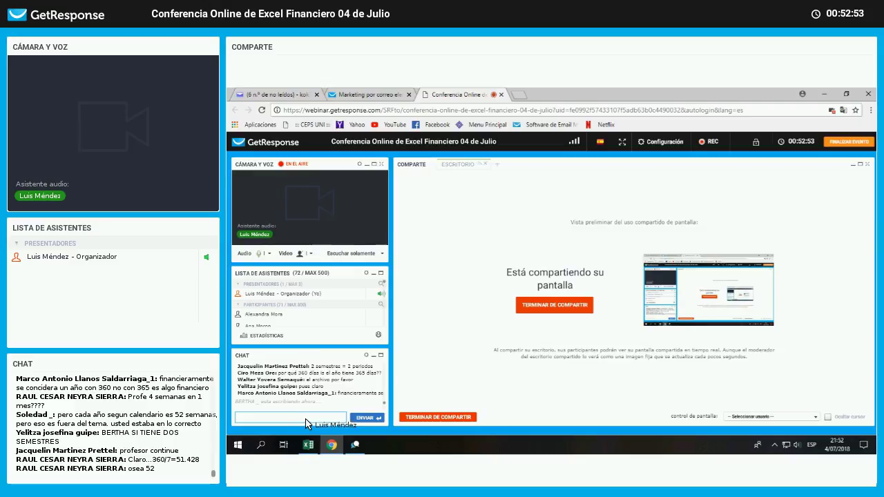
pyautogui.rightClick(306, 419)
pyautogui.click(324, 334)
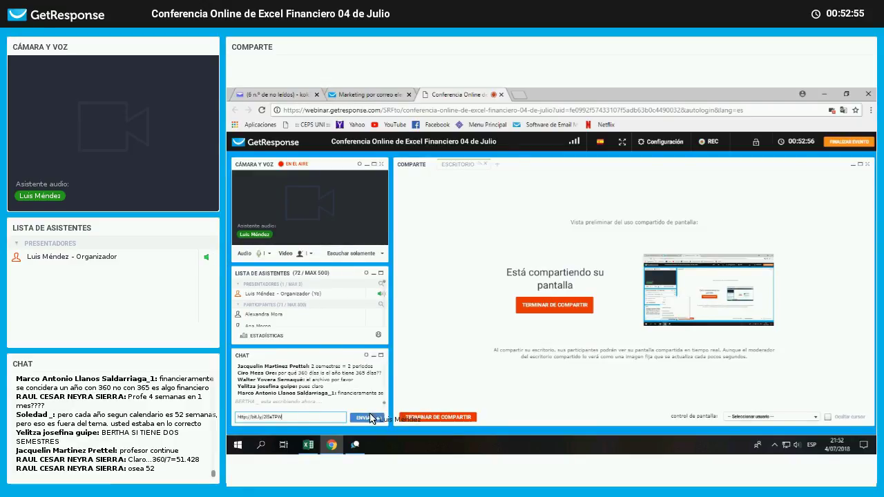
pyautogui.click(366, 418)
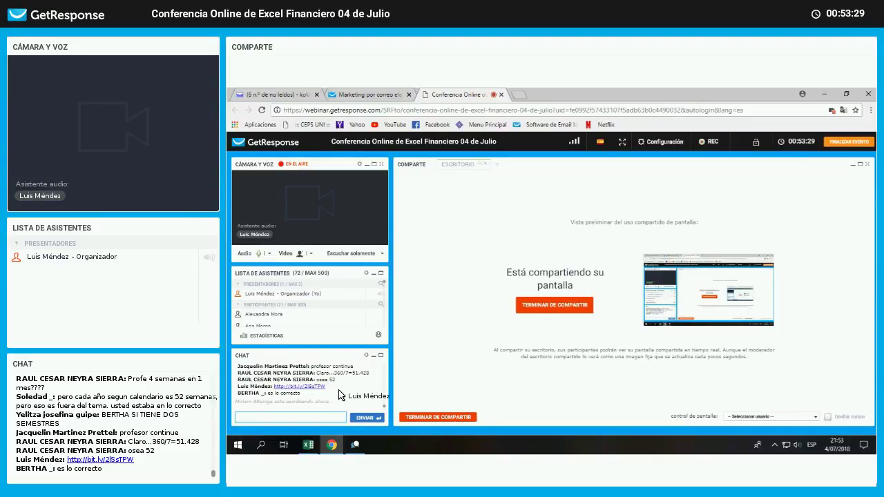
# Switch back to the Plantilla Webinar 4.7.18 workbook in Excel and add a blank worksheet after TEaTE
pyautogui.moveTo(335, 448)
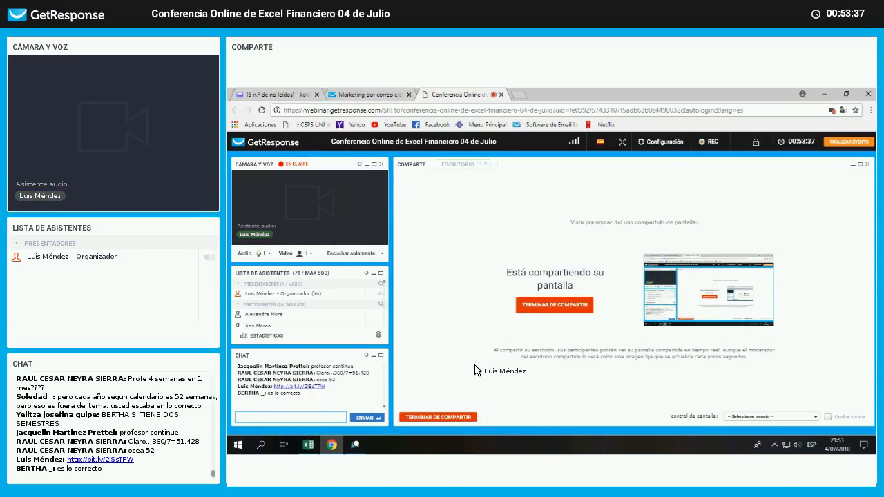
pyautogui.click(308, 446)
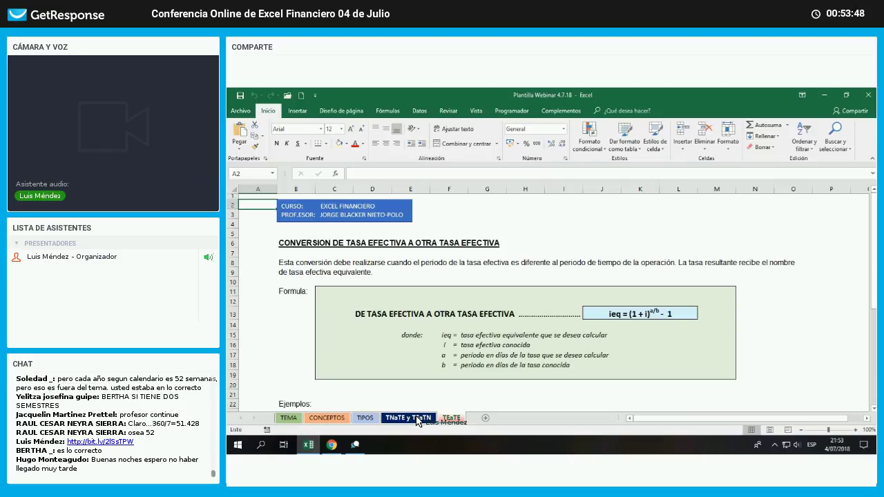
pyautogui.click(486, 418)
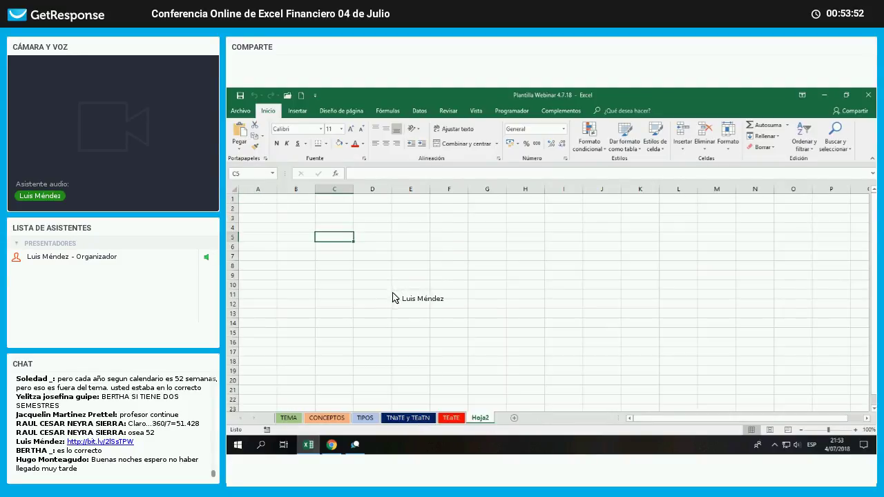
# Enter the row label "En el Peru" in cell C5 of Hoja2
pyautogui.scroll(4, 532, 363)
pyautogui.write('En e')
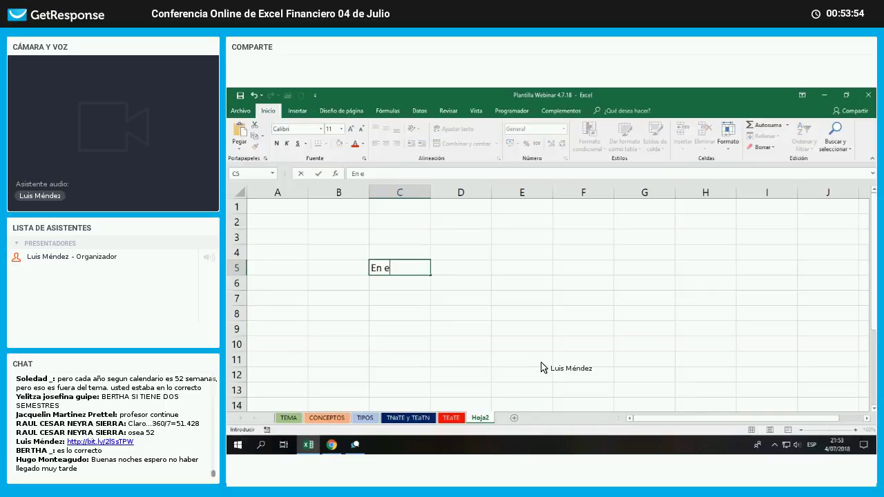
pyautogui.write('l  Peru')
pyautogui.hotkey('ctrl', 'Return')
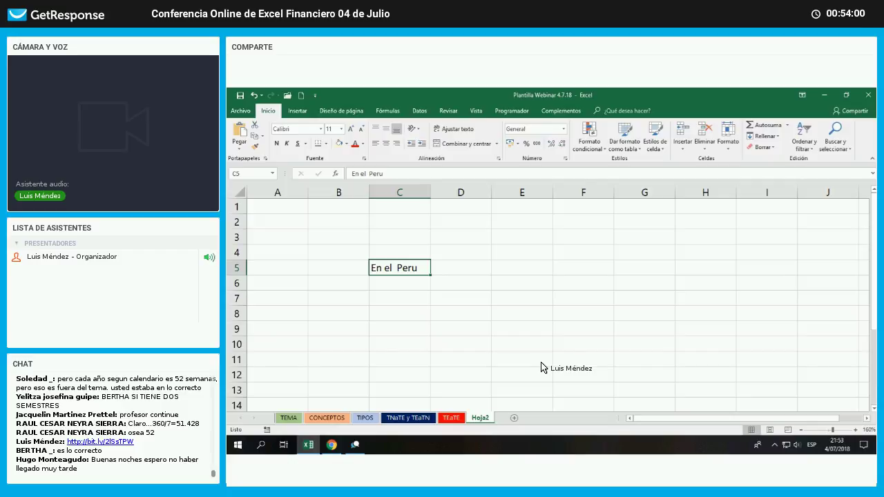
# Enter the heading "Tasas" in cell E4 and the rate type "Efectiva anual" below it in E5
pyautogui.press('Right')
pyautogui.press('Right')
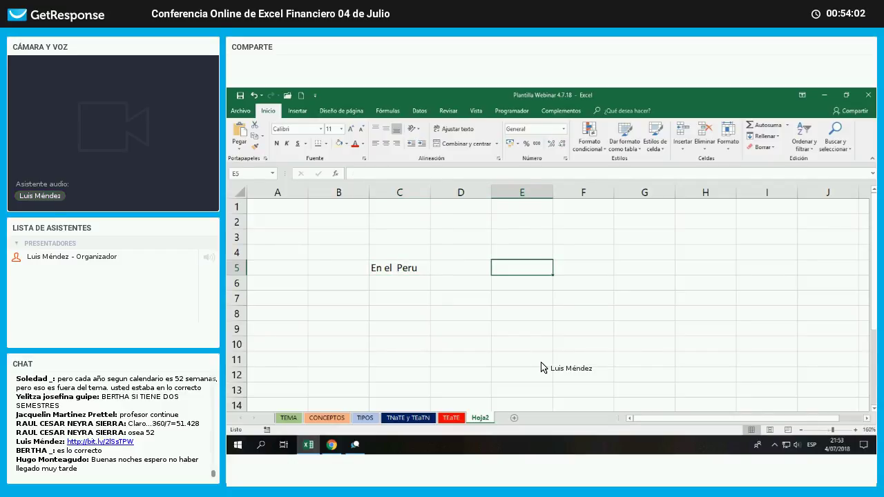
pyautogui.press('Up')
pyautogui.write('Taz')
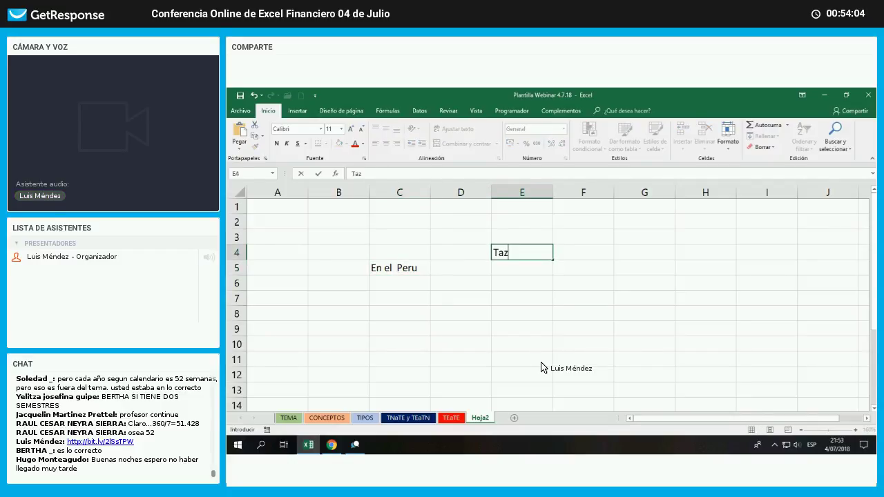
pyautogui.press('BackSpace')
pyautogui.write('sas')
pyautogui.press('Return')
pyautogui.write('Efec')
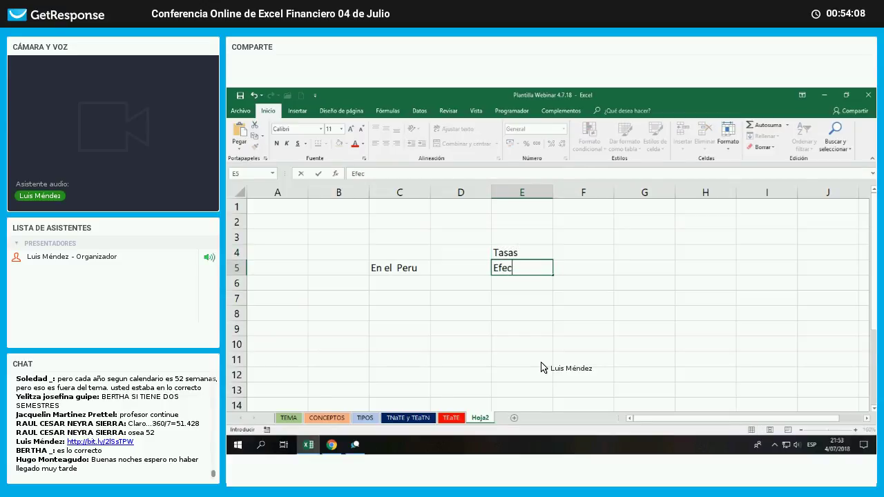
pyautogui.write('tiva anual')
pyautogui.press('Return')
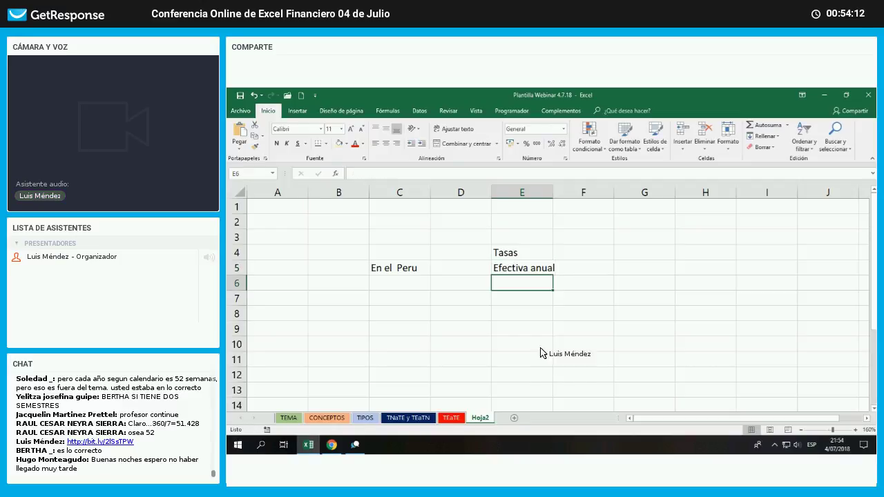
# Change the E4 heading to a horizontally centered "Tasa" and fit column E's width to its contents
pyautogui.click(526, 254)
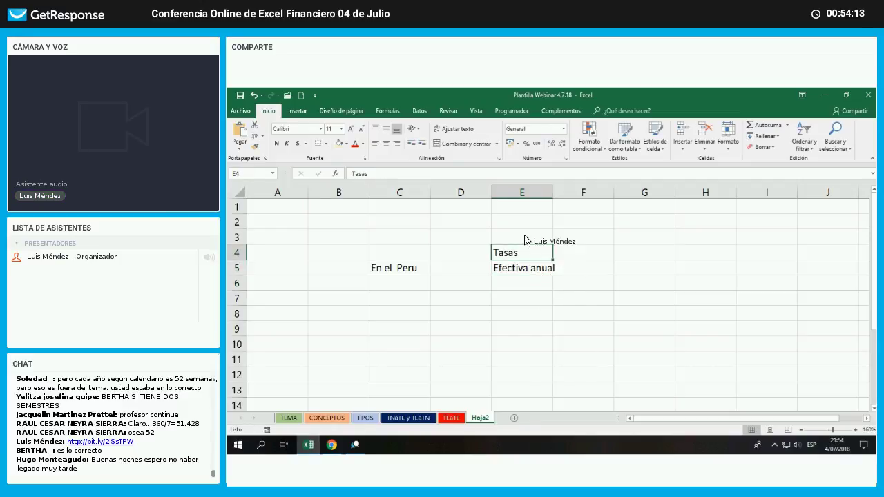
pyautogui.click(386, 143)
pyautogui.press('F2')
pyautogui.press('BackSpace')
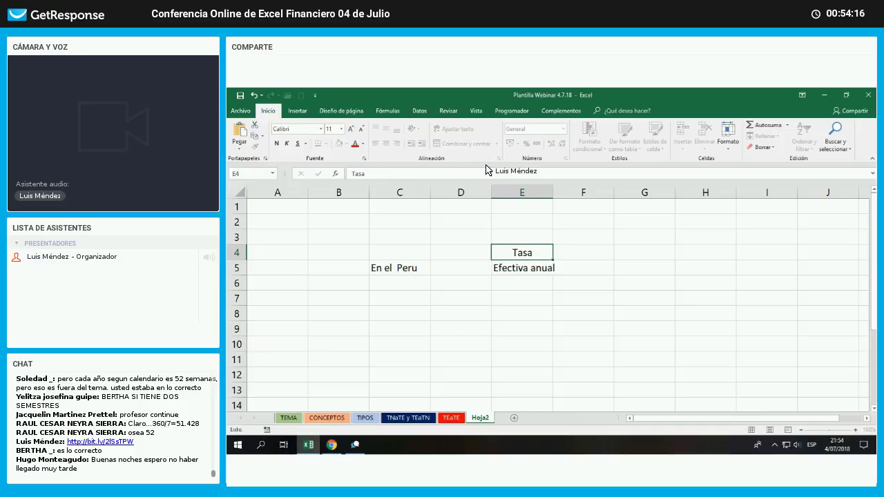
pyautogui.press('Return')
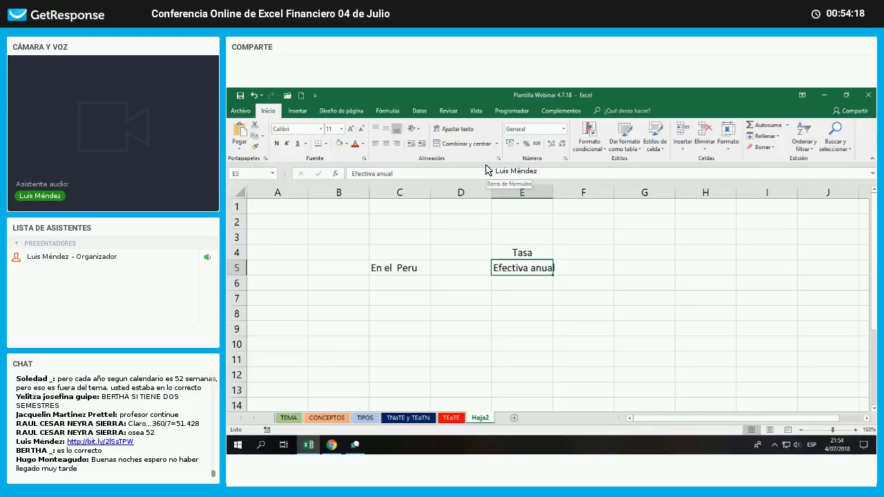
pyautogui.doubleClick(553, 196)
# Add the heading "Base" in cell F4 and center it horizontally
pyautogui.click(595, 254)
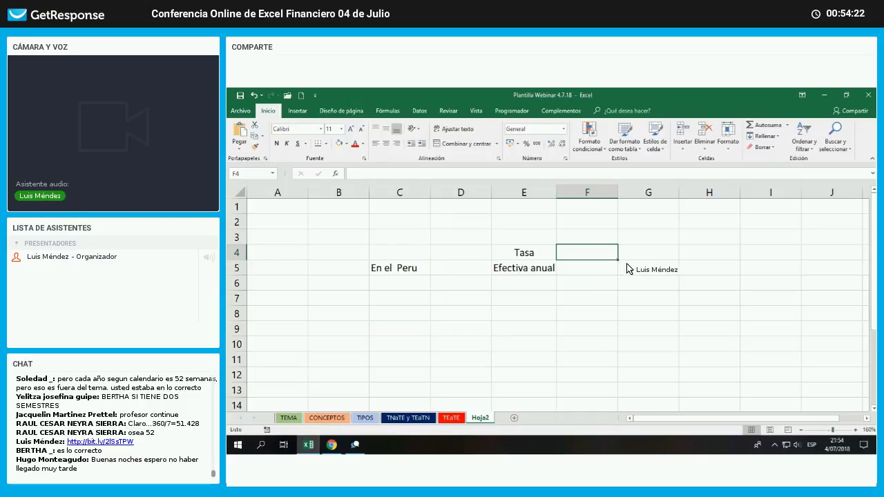
pyautogui.write('Base')
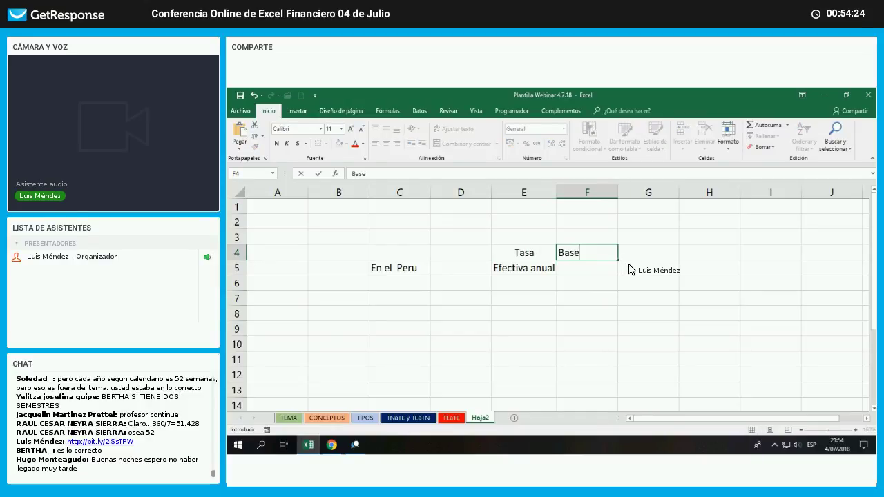
pyautogui.press('Return')
pyautogui.press('Up')
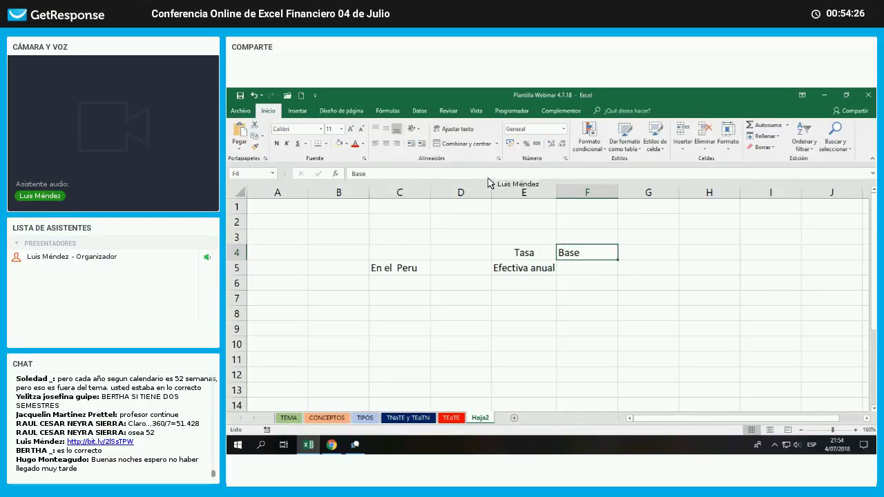
pyautogui.click(387, 144)
# Enter 360 as the base for Peru in cell F5 and center it both vertically and horizontally
pyautogui.click(608, 271)
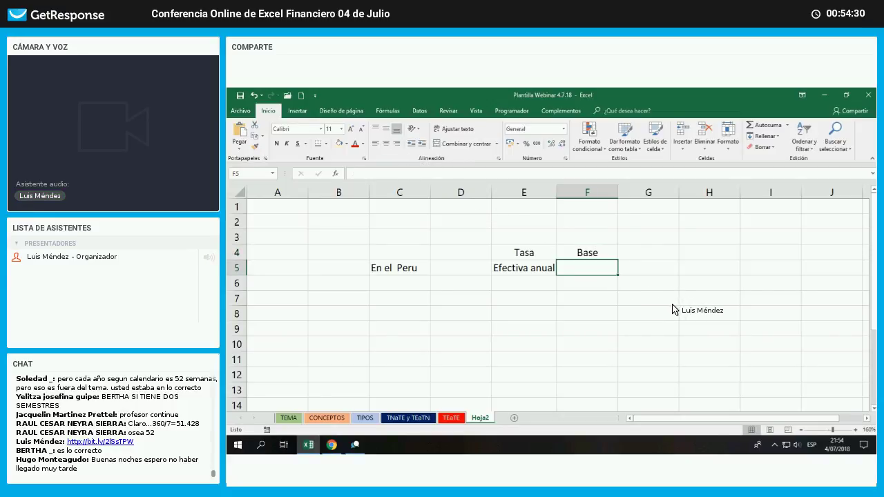
pyautogui.press('Left')
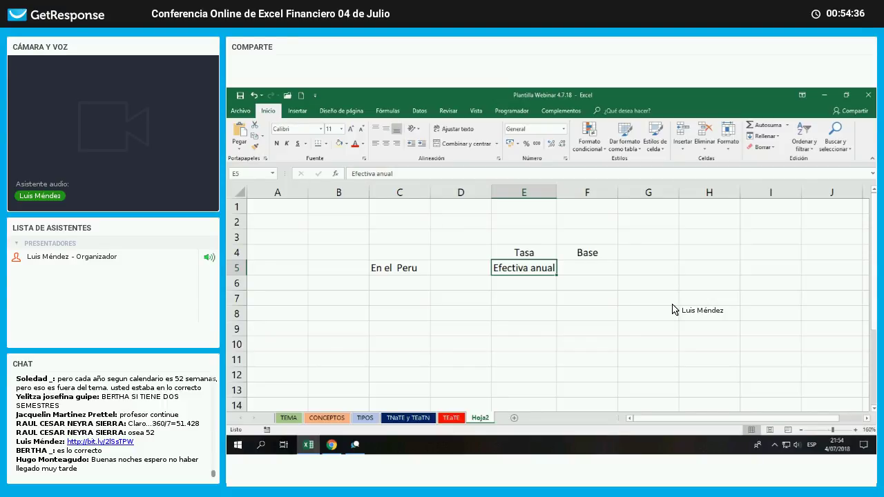
pyautogui.press('Right')
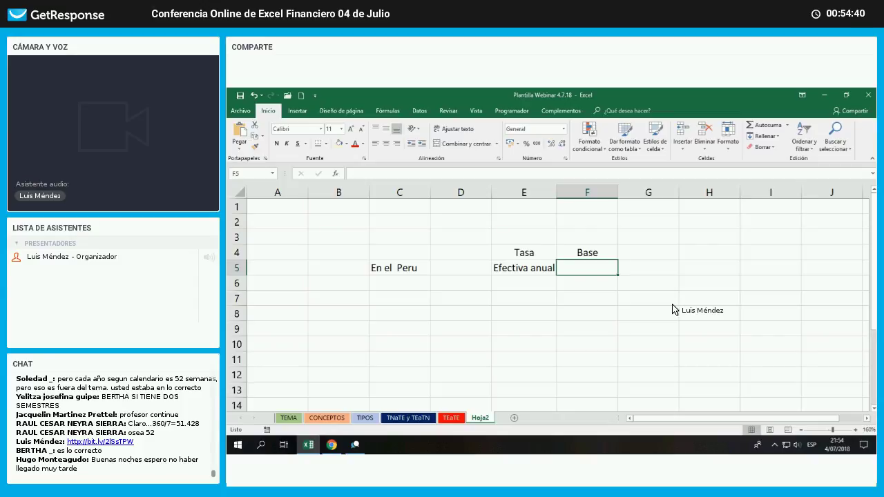
pyautogui.write('360')
pyautogui.press('Return')
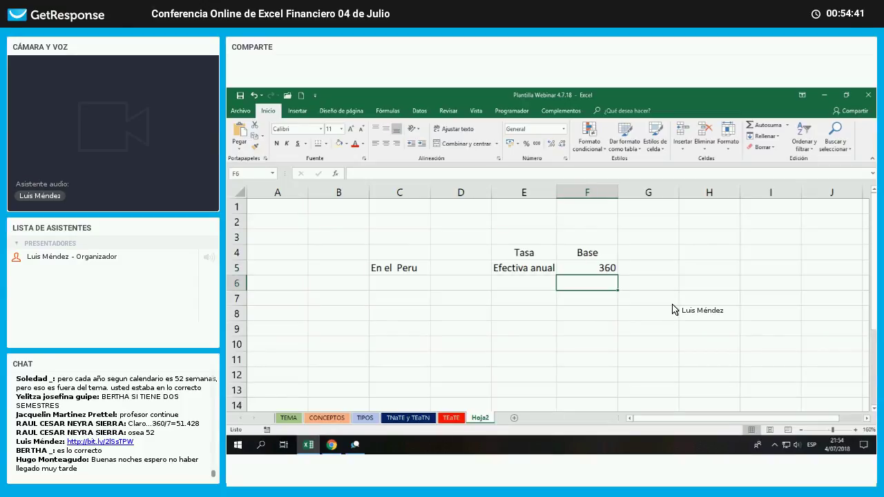
pyautogui.click(587, 269)
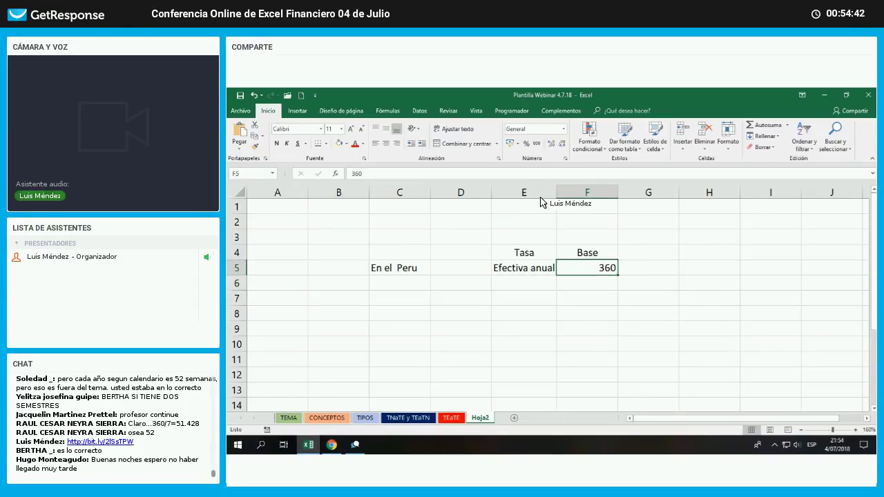
pyautogui.click(388, 130)
pyautogui.click(386, 143)
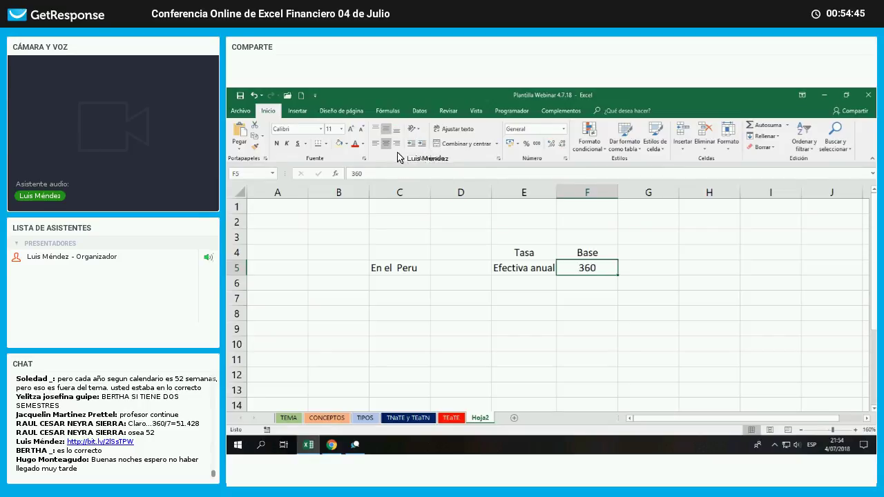
# Add the heading "Conteo de dias" in cell G4, beside the Base heading
pyautogui.click(668, 274)
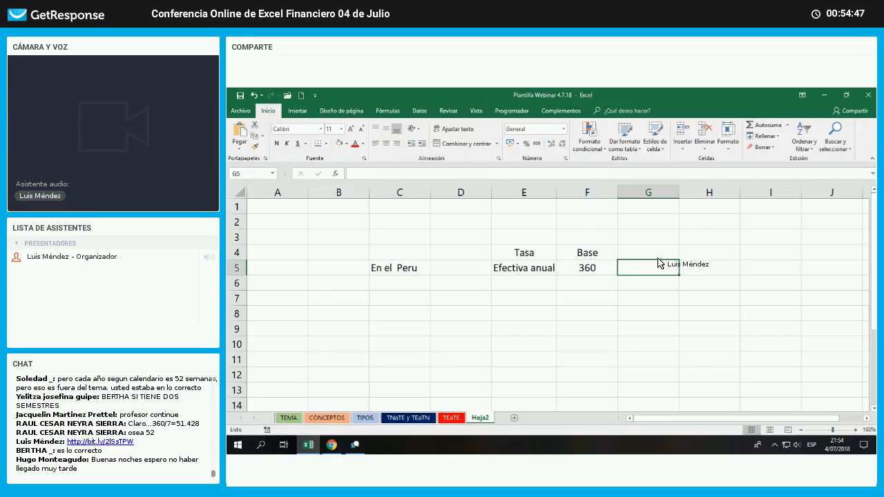
pyautogui.click(657, 259)
pyautogui.write('Conte')
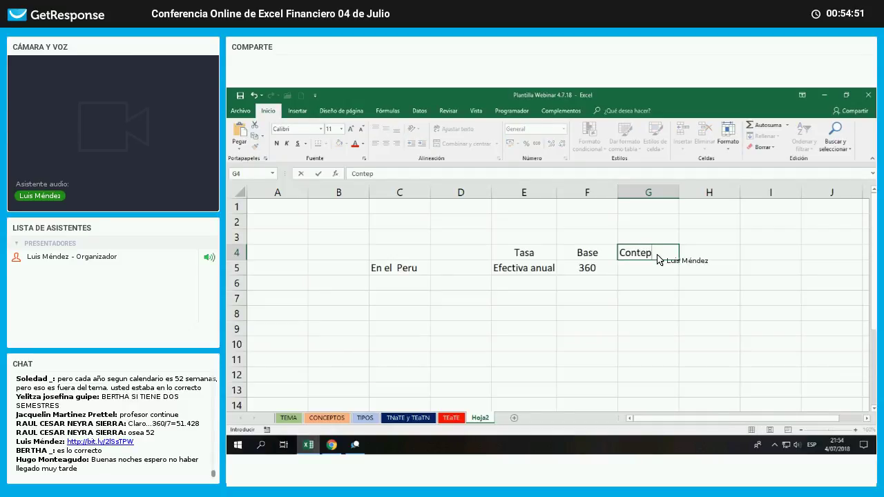
pyautogui.write('o de dias')
pyautogui.press('Return')
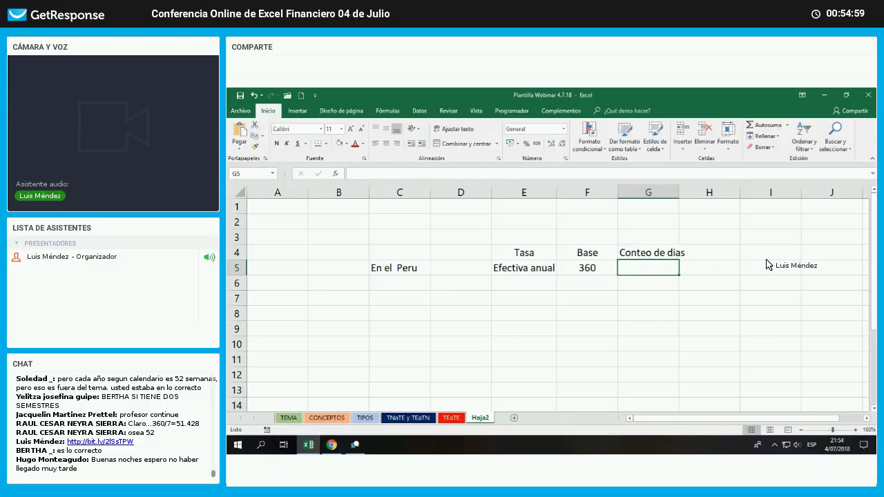
# Enter "exacto" as Peru's day count in cell G5 and center it horizontally
pyautogui.write('exacto')
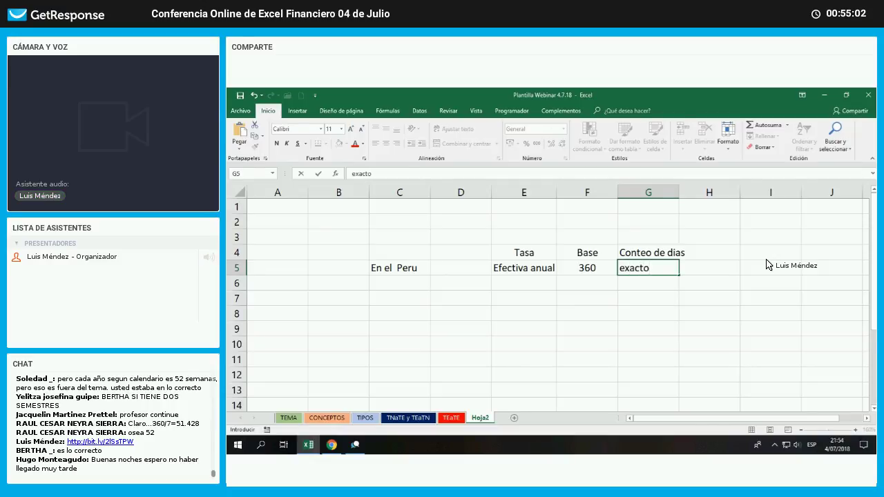
pyautogui.press('Return')
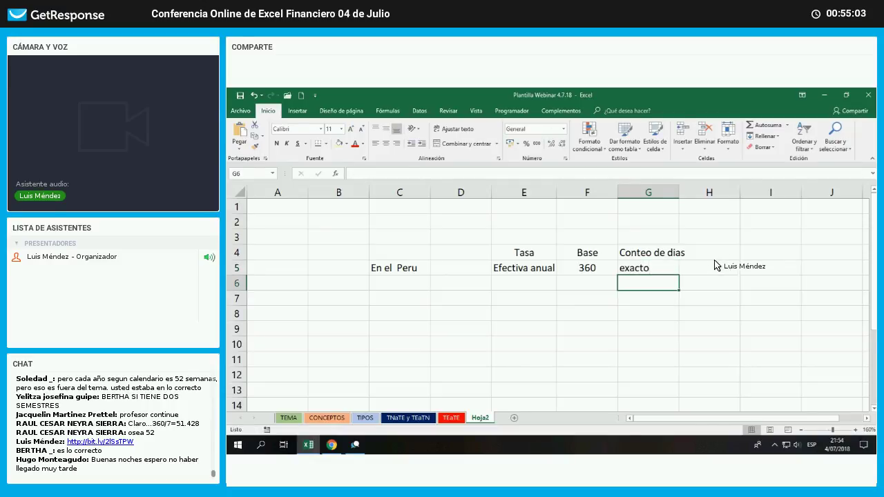
pyautogui.click(629, 266)
pyautogui.click(386, 143)
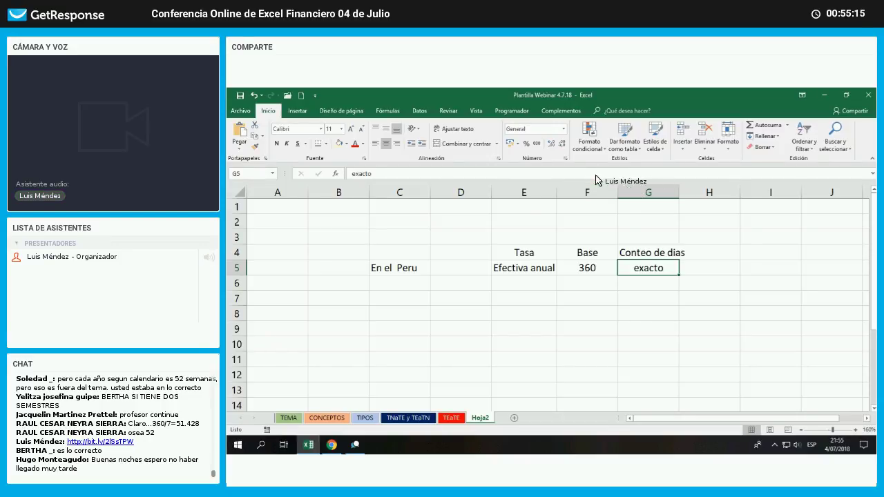
# Enter the row label "En E.U." in cell C6, below the Peru label
pyautogui.click(425, 282)
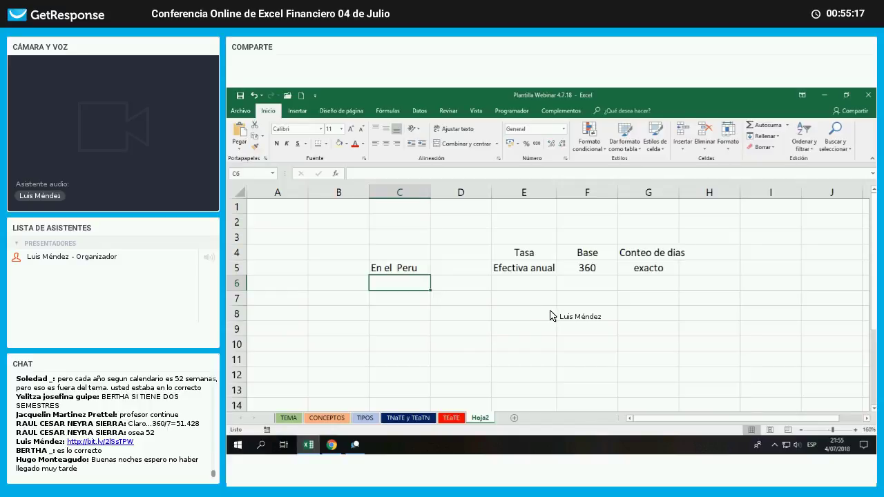
pyautogui.write('En E')
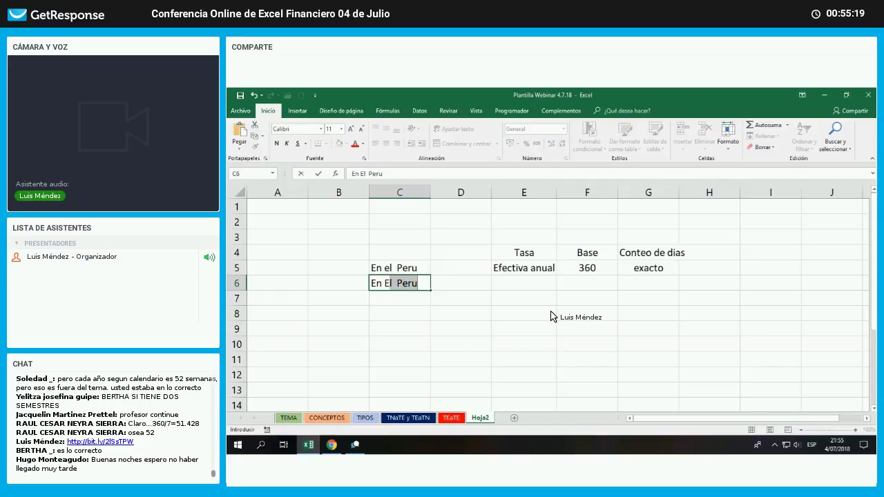
pyautogui.write('.U.')
pyautogui.press('Return')
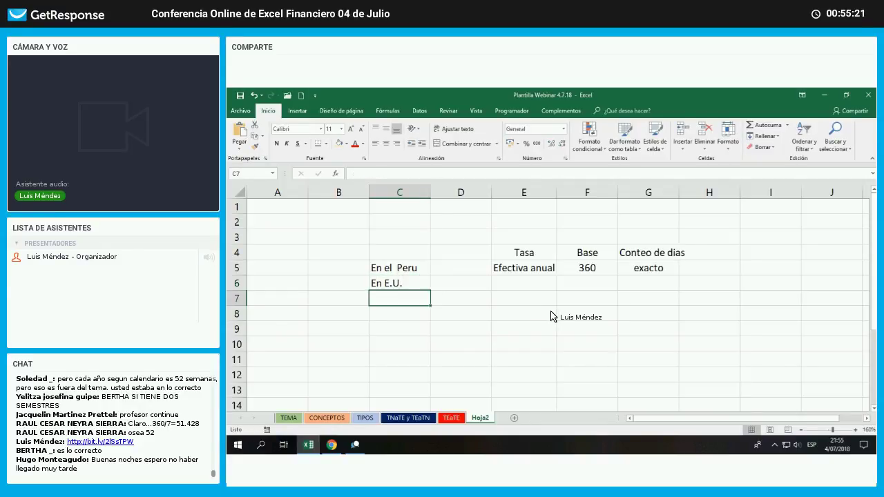
# Enter "Nominal anual" as the rate type for the E.U. row in cell E6
pyautogui.press('Up')
pyautogui.press('Right')
pyautogui.press('Right')
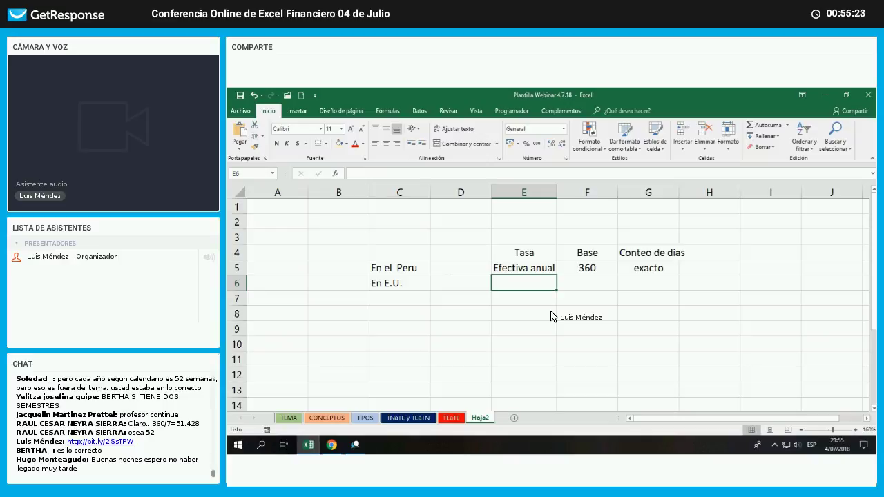
pyautogui.write('N')
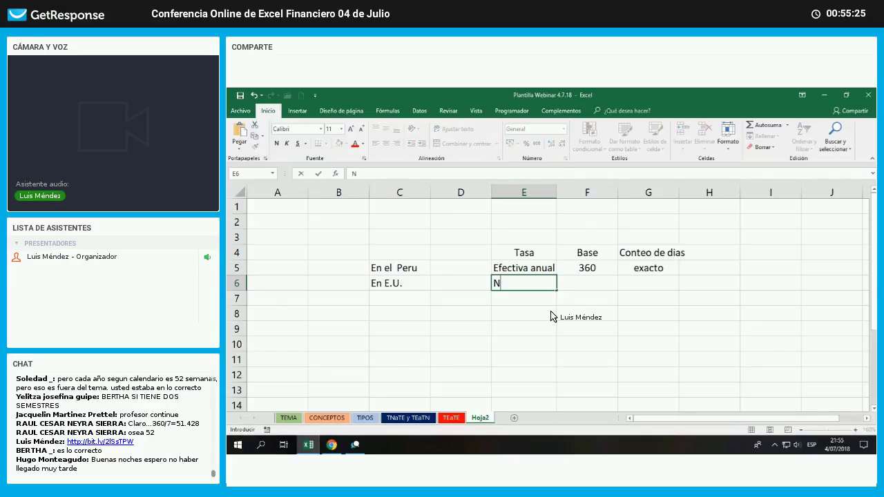
pyautogui.write('ominal anual')
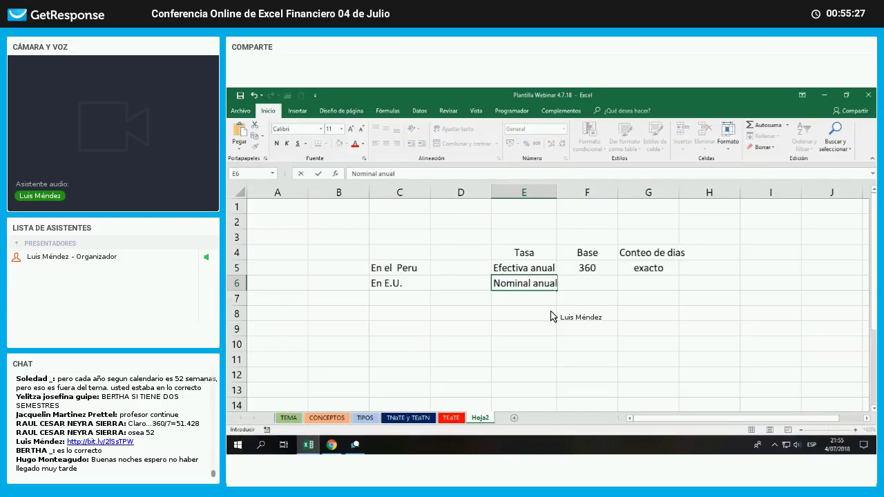
pyautogui.press('Return')
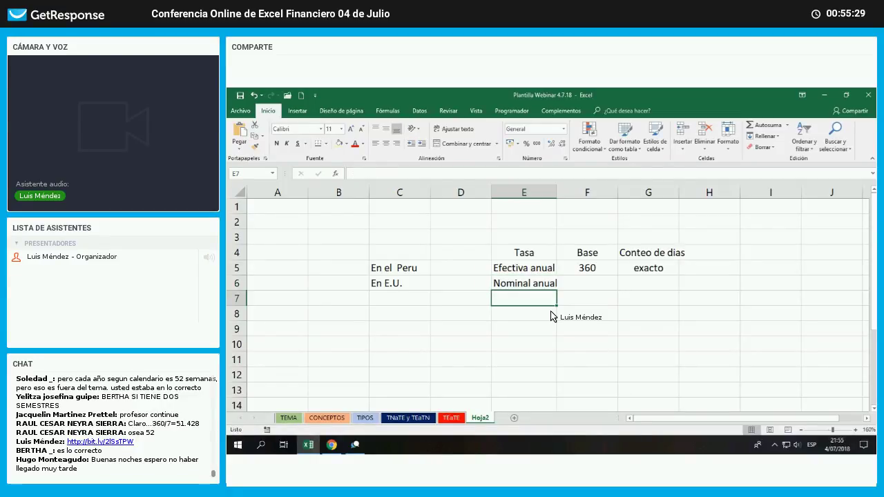
# Enter 360 as the base for the E.U. row in cell F6, center it horizontally, and select cell G6
pyautogui.press('Up')
pyautogui.press('Right')
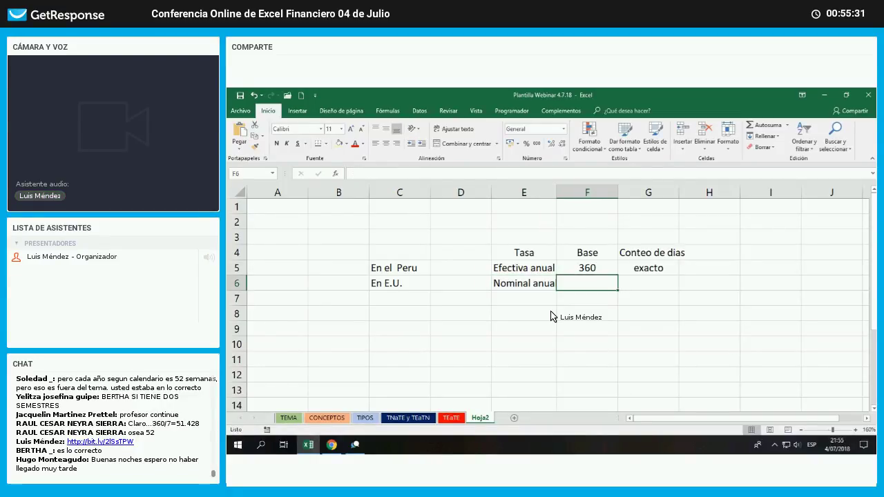
pyautogui.write('360')
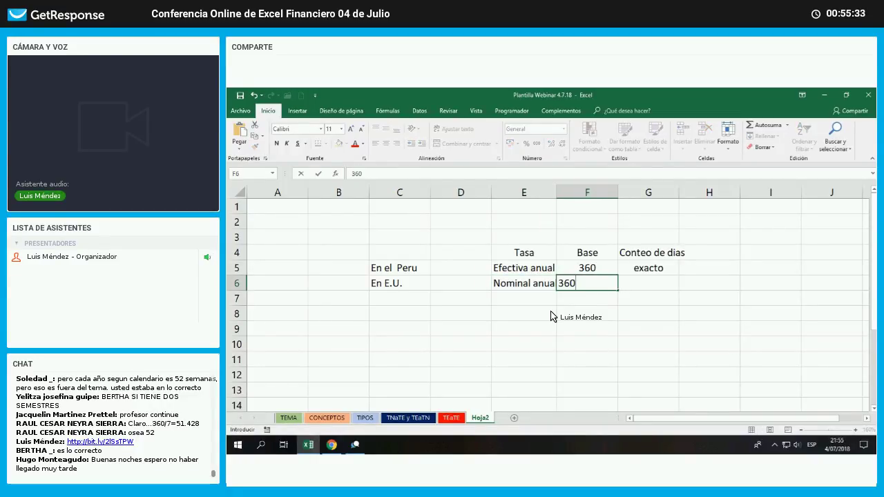
pyautogui.press('Return')
pyautogui.click(568, 284)
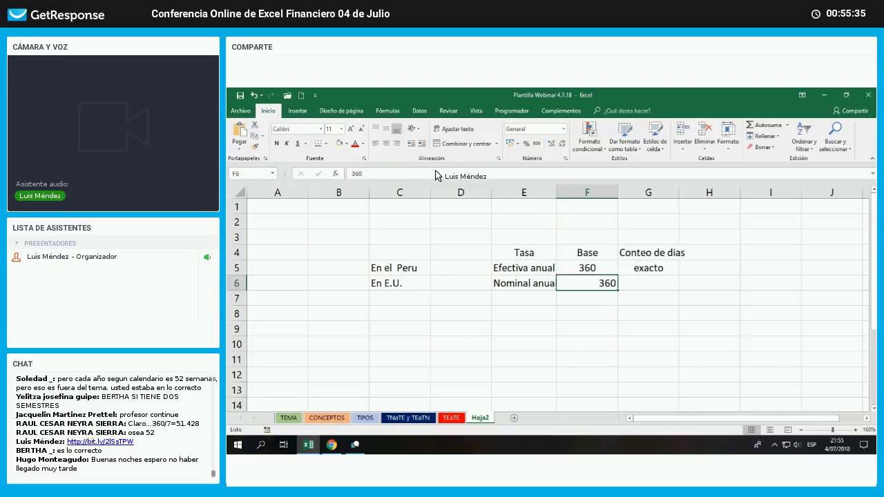
pyautogui.click(387, 143)
pyautogui.click(650, 284)
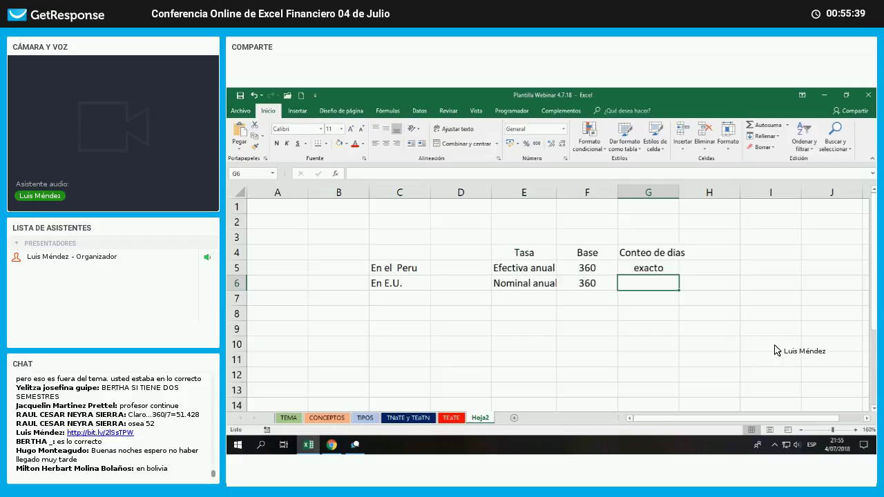
# Enter "cada mes tiene 30 dias" as the day count for the E.U. row in cell G6
pyautogui.write('cada')
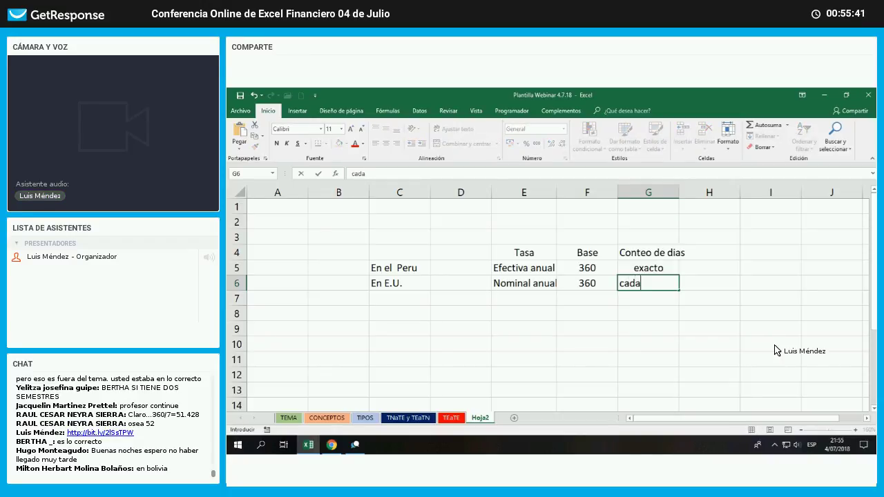
pyautogui.write(' mes tien')
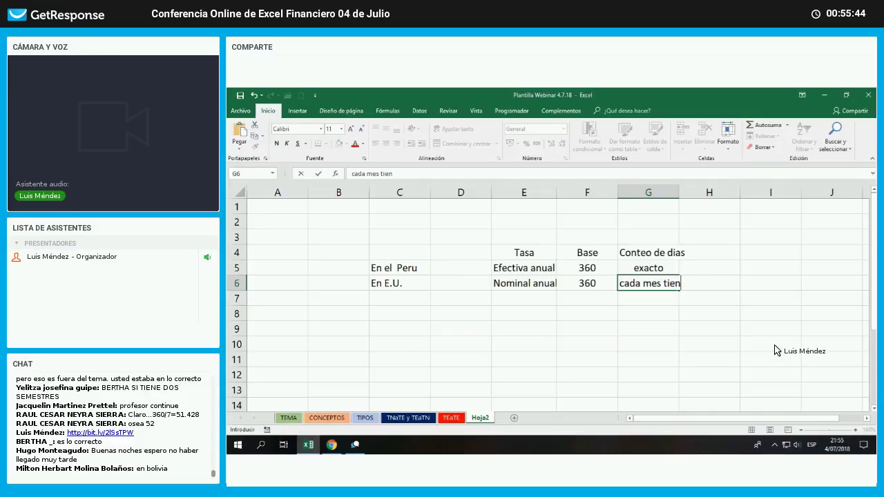
pyautogui.write('e 30 ')
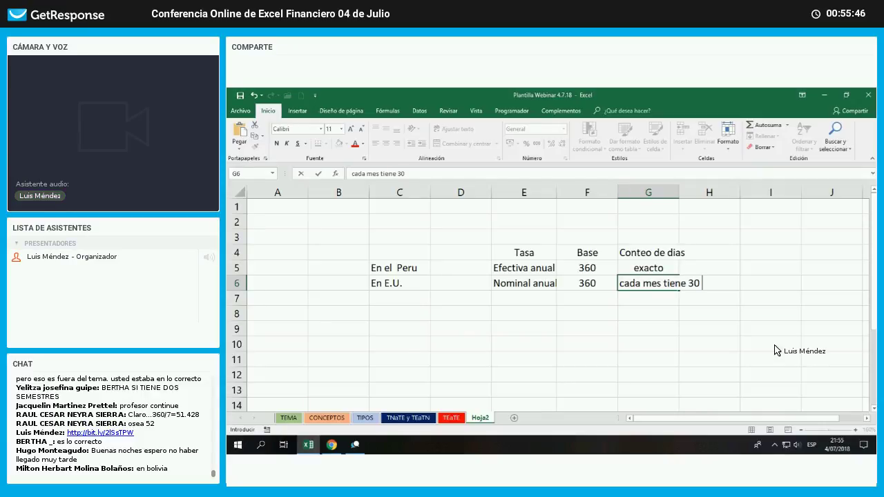
pyautogui.write('dias')
pyautogui.press('Return')
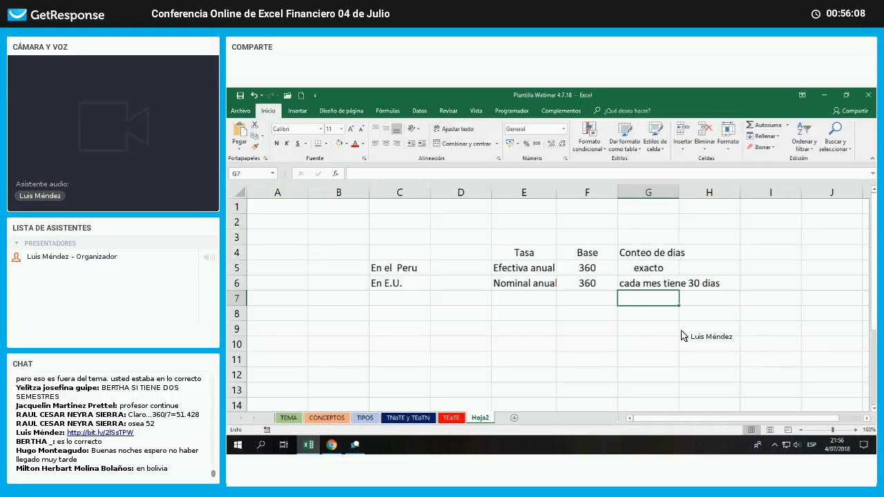
# Review the rate type, base and day count entries of the Peru and E.U. rows cell by cell
pyautogui.click(540, 257)
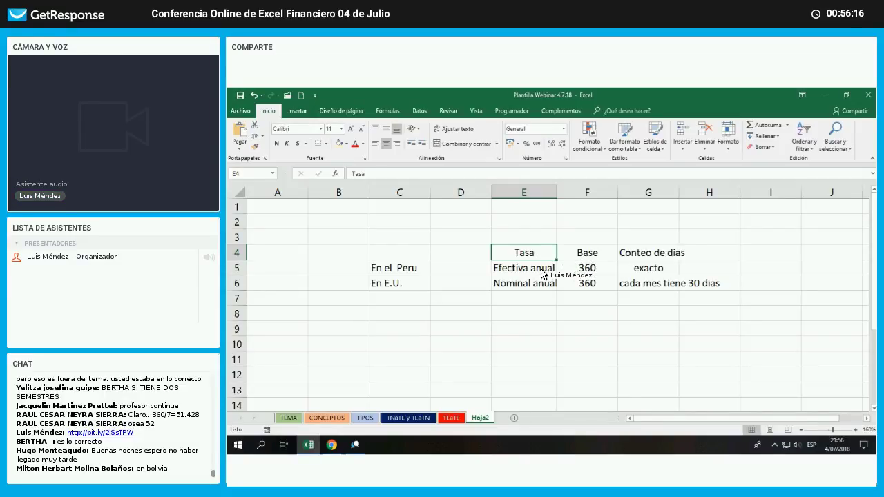
pyautogui.click(541, 276)
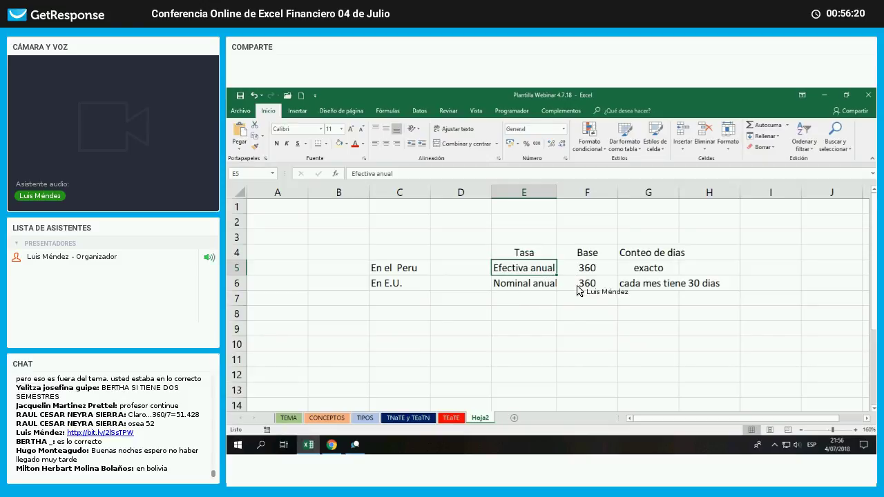
pyautogui.press('Right')
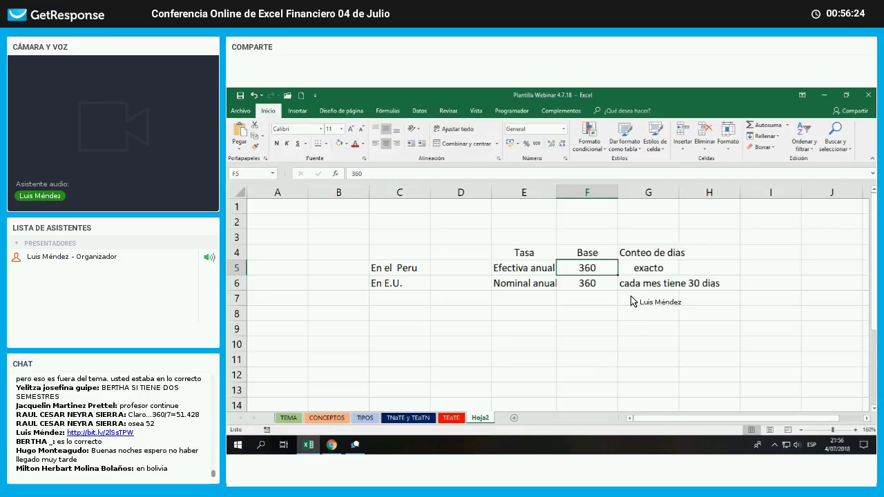
pyautogui.click(646, 271)
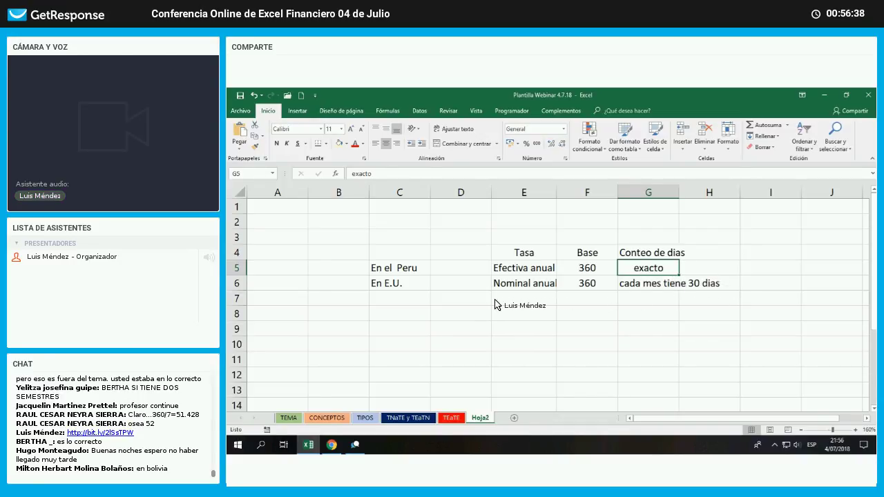
pyautogui.click(519, 289)
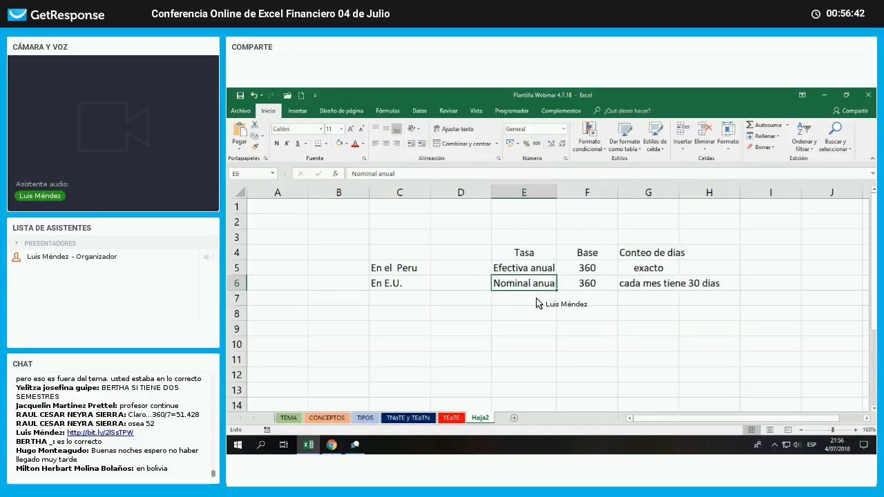
pyautogui.click(595, 287)
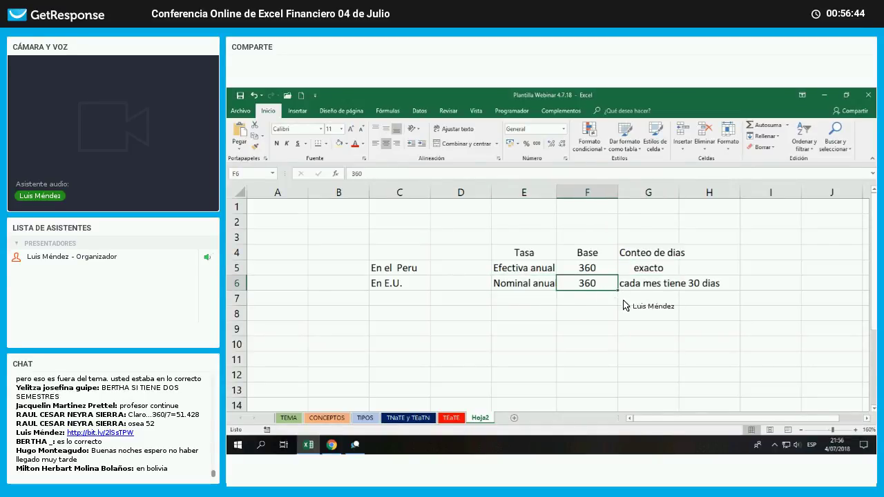
# Widen column G so that the E.U. day count text fits inside its cell
pyautogui.click(660, 285)
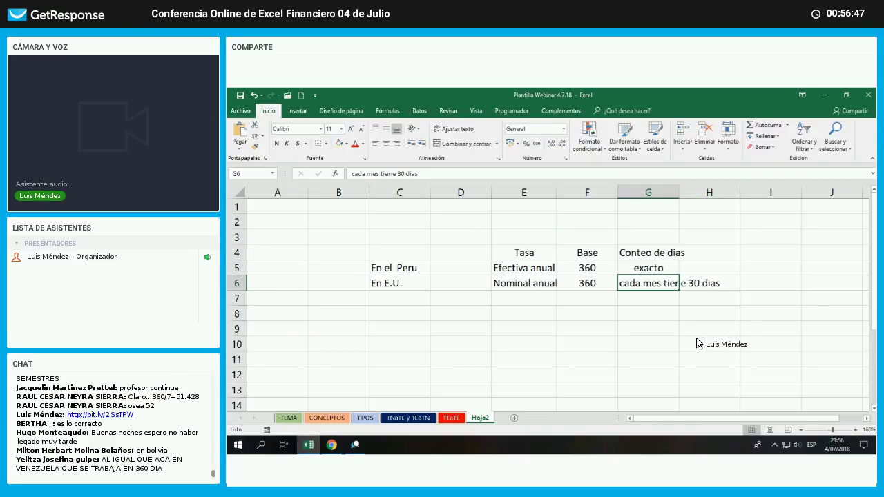
pyautogui.moveTo(679, 197); pyautogui.dragTo(726, 211)
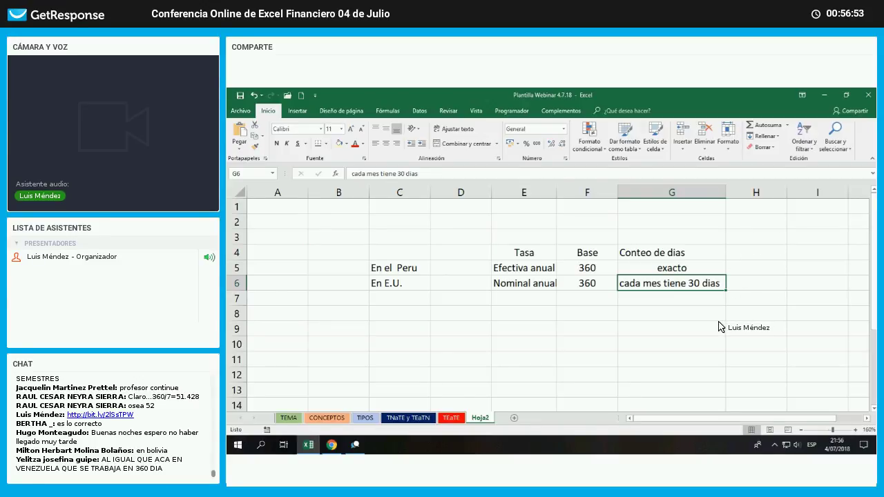
# Check the webinar room in Chrome, return to Excel and delete the sheet Hoja2
pyautogui.click(331, 444)
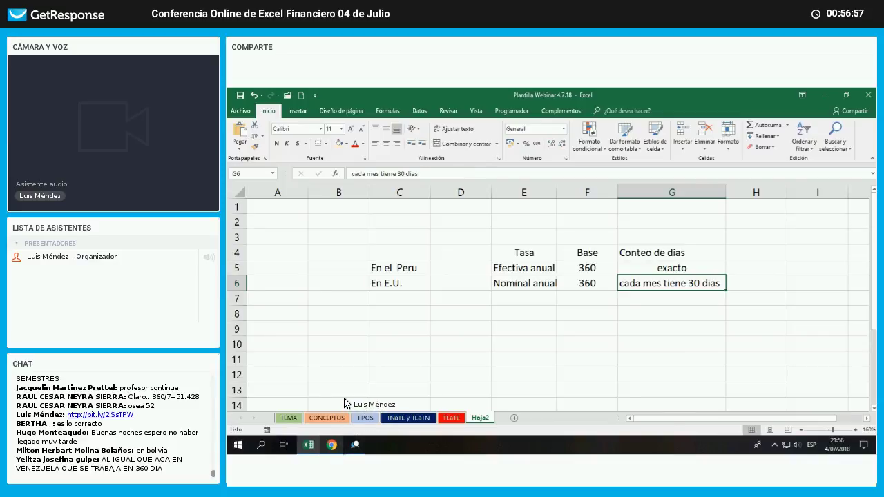
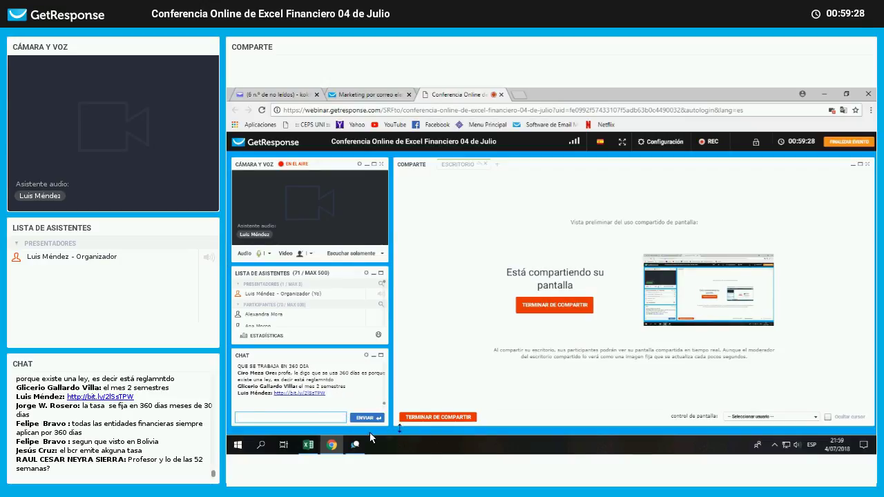
pyautogui.click(308, 448)
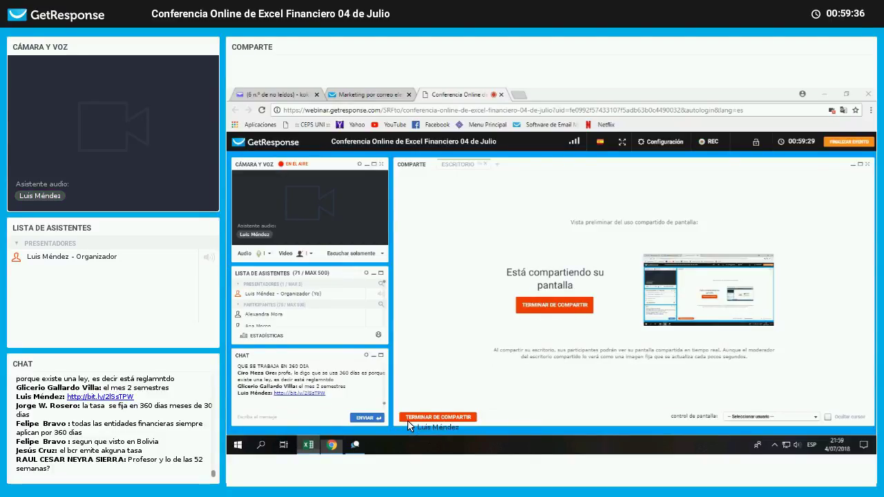
pyautogui.press('Return')
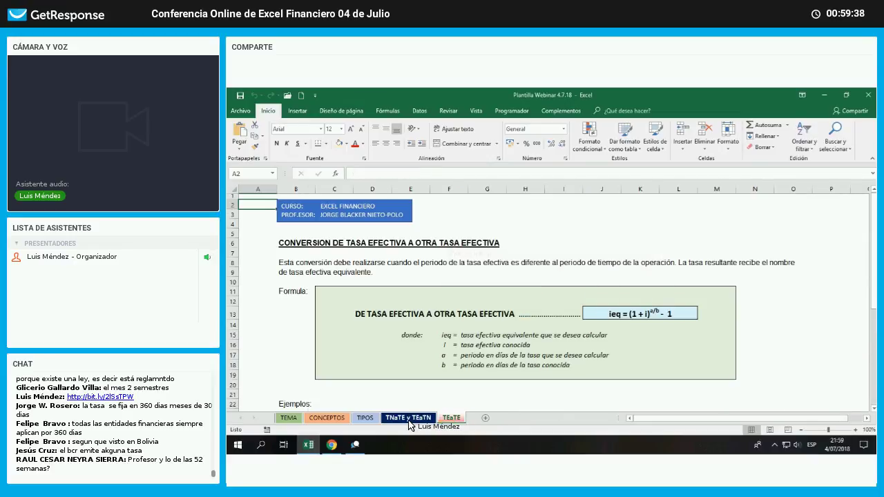
# On the TIPOS sheet, fill the list under "Conversiones de tasas de interes" (M8:P14) with yellow
pyautogui.click(366, 419)
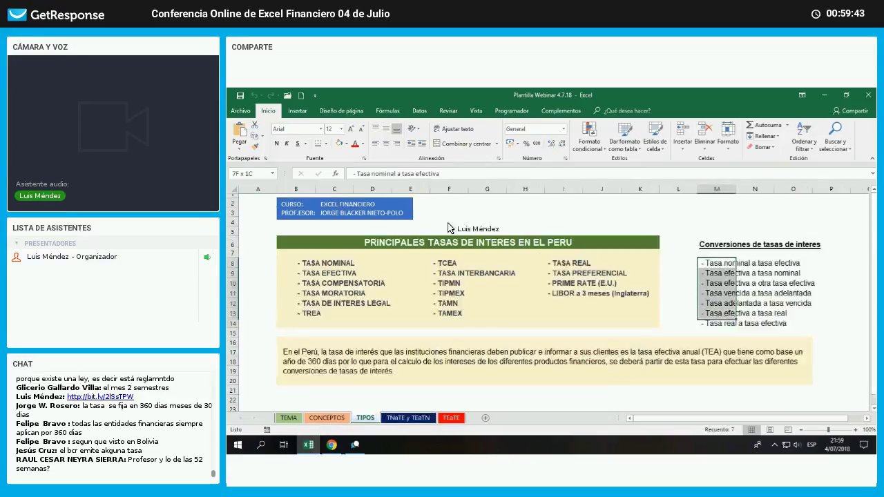
pyautogui.click(346, 143)
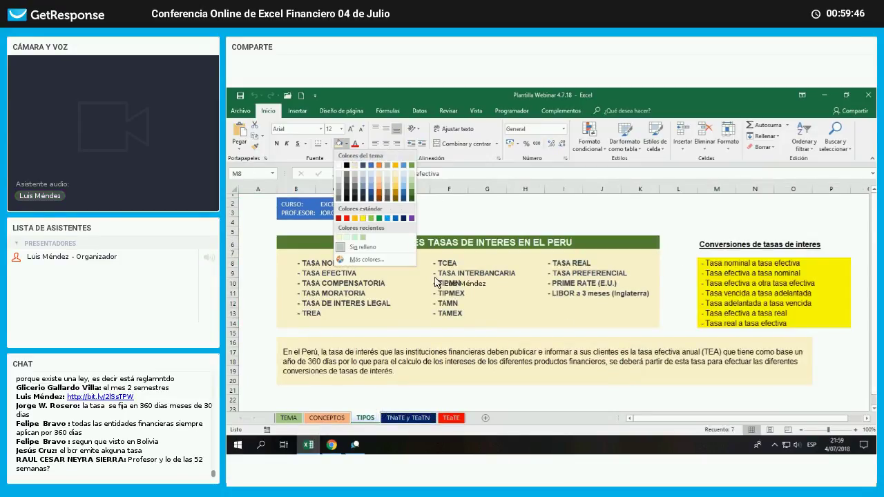
pyautogui.click(361, 218)
pyautogui.click(709, 399)
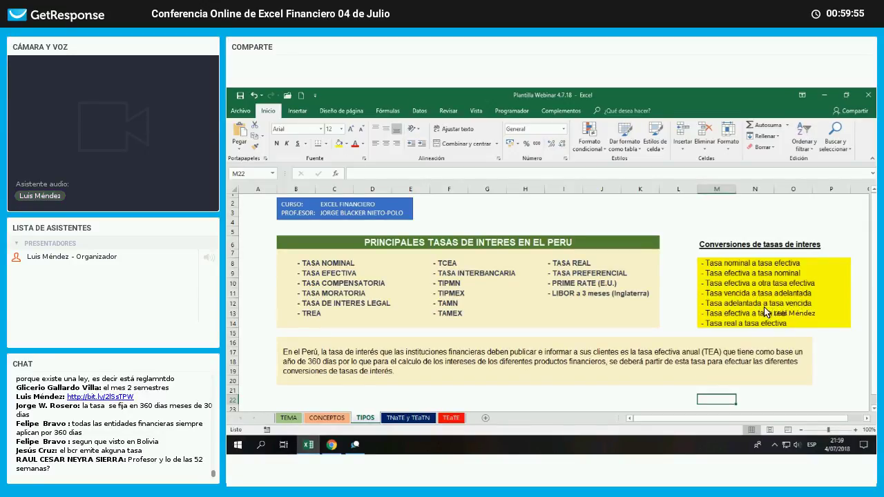
# Examine the TIPOS note on the effective annual rate and 360-day year, glancing at the TNaTE y TEaTN sheet in between
pyautogui.click(716, 355)
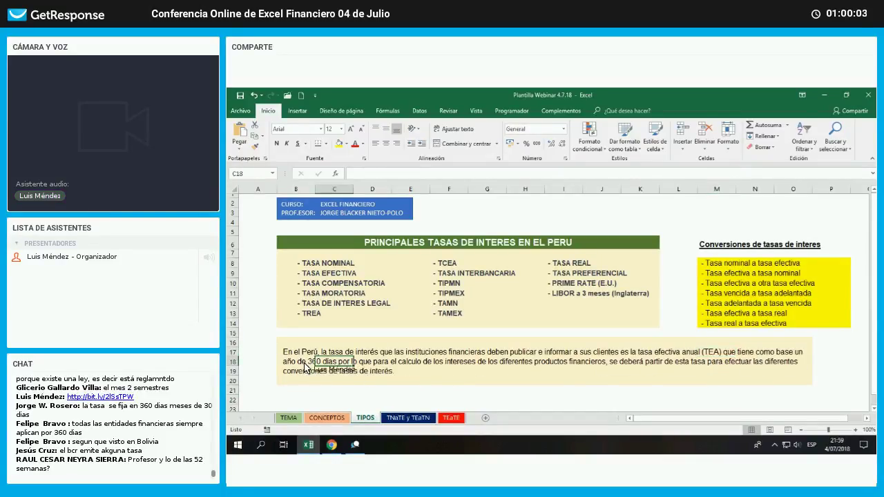
pyautogui.click(356, 363)
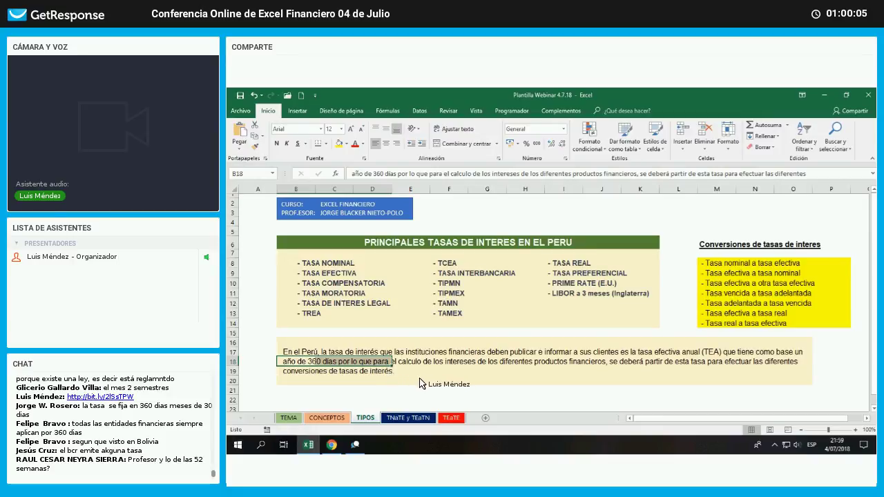
pyautogui.click(449, 409)
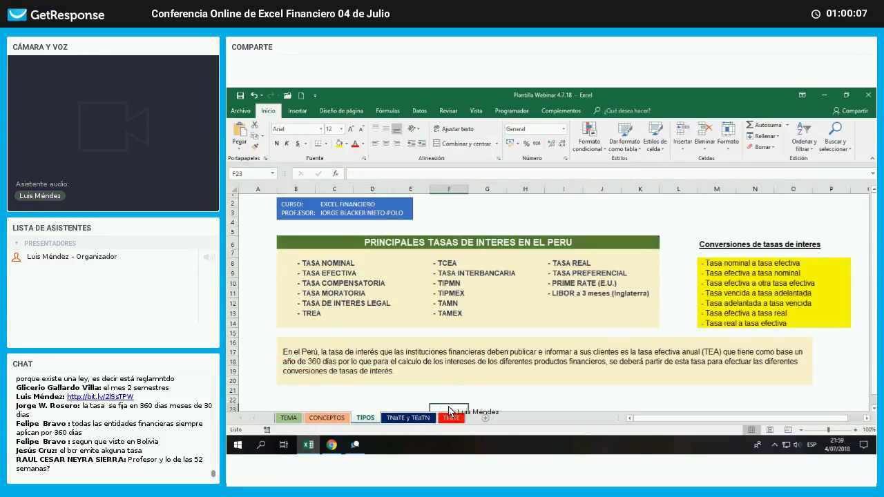
pyautogui.click(414, 416)
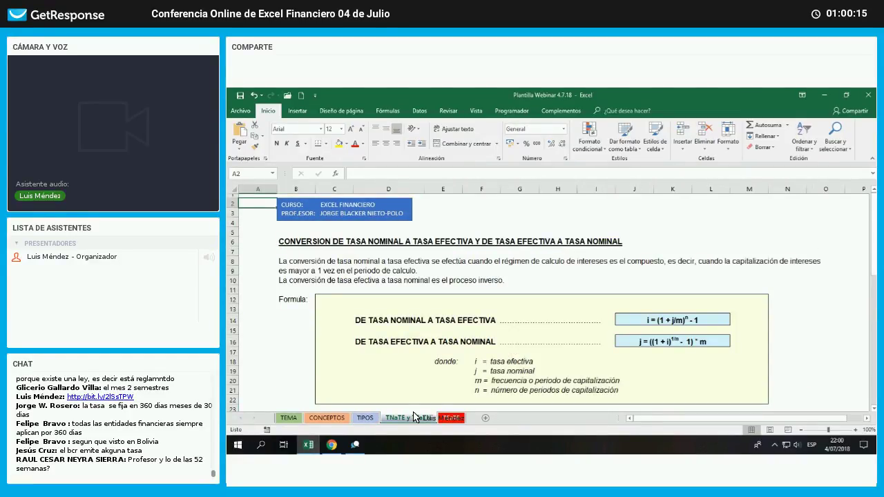
pyautogui.click(273, 265)
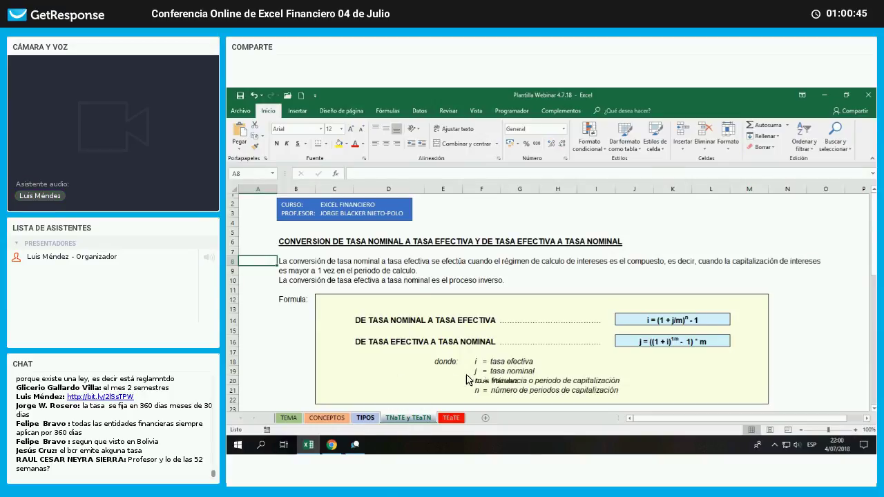
pyautogui.click(707, 354)
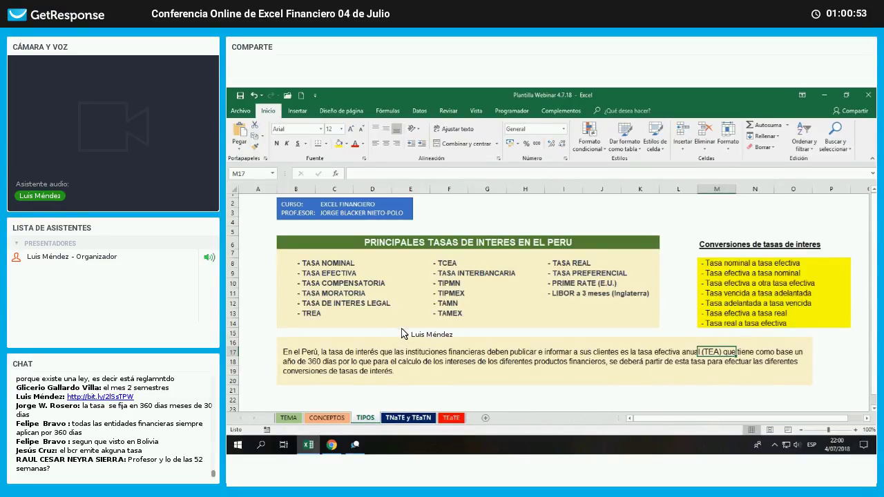
# On the TNaTE y TEaTN sheet, examine the definitions of the variables i, j, m and n
pyautogui.hotkey('ctrl', 'pagedown')
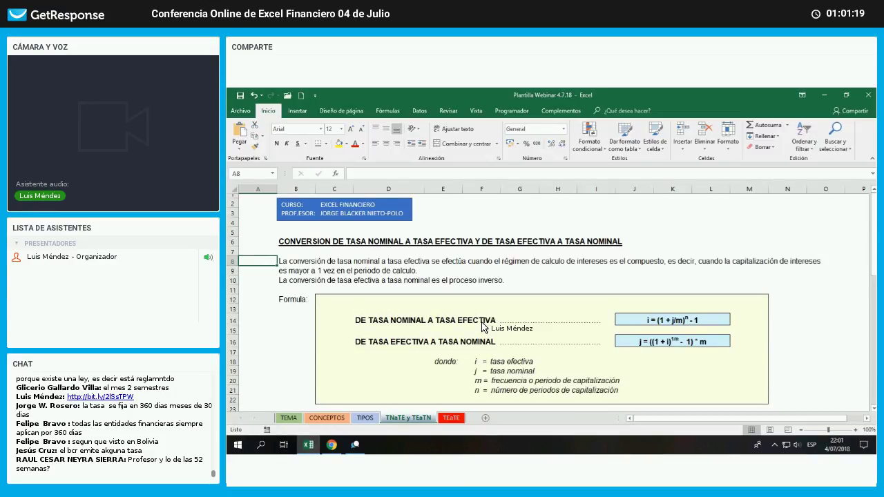
pyautogui.click(611, 289)
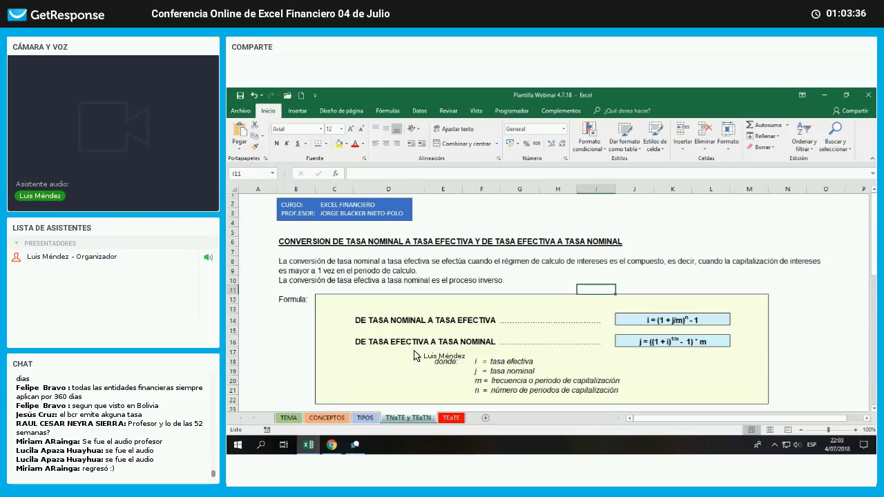
pyautogui.moveTo(482, 363); pyautogui.dragTo(625, 391)
pyautogui.click(493, 369)
pyautogui.click(557, 361)
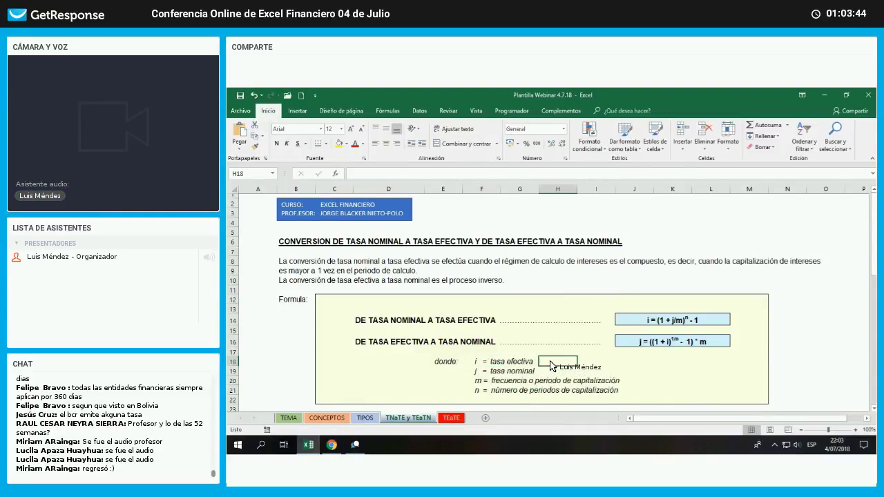
pyautogui.click(458, 373)
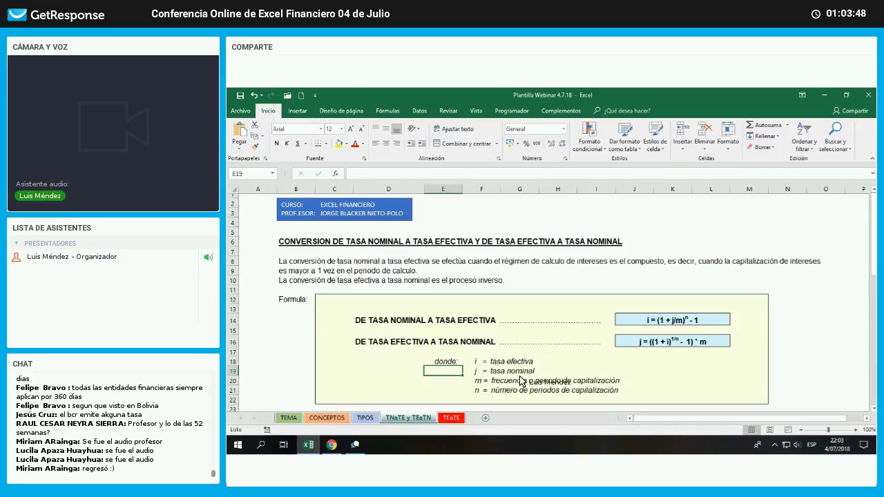
pyautogui.click(445, 382)
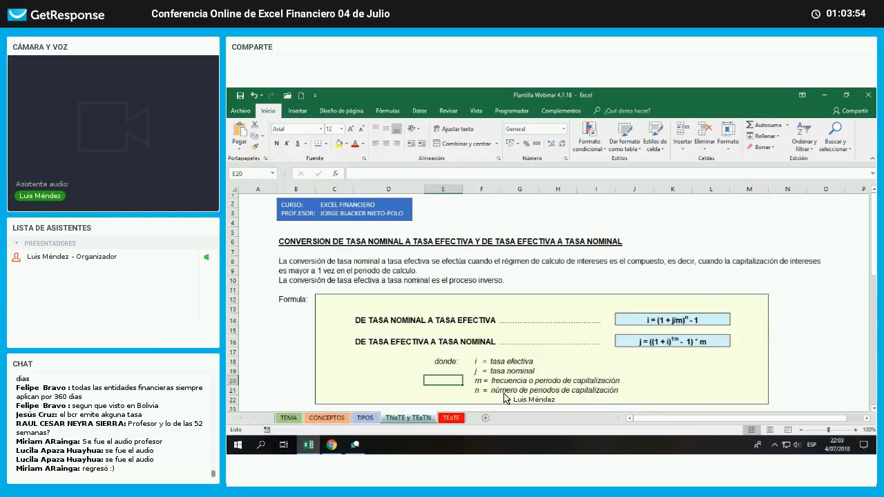
pyautogui.click(452, 393)
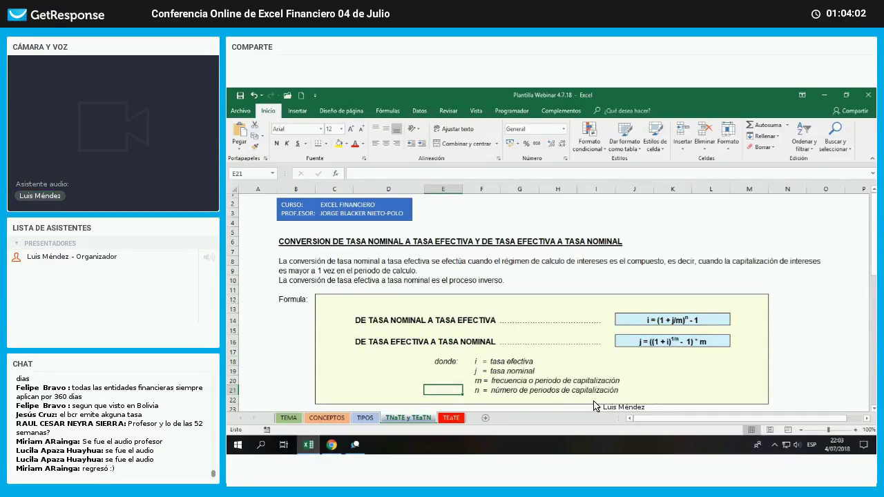
# Examine the formulas for converting a nominal rate to an effective rate and an effective rate to a nominal rate
pyautogui.click(603, 324)
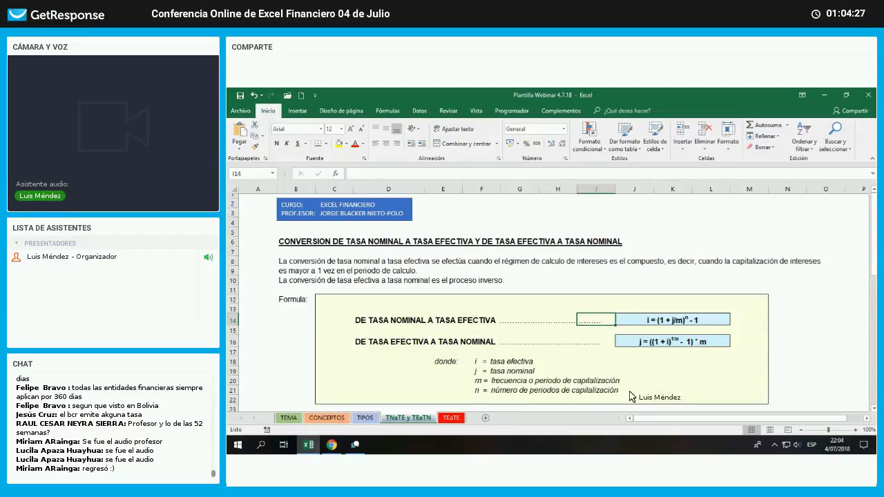
pyautogui.moveTo(608, 314); pyautogui.dragTo(726, 331)
pyautogui.click(736, 338)
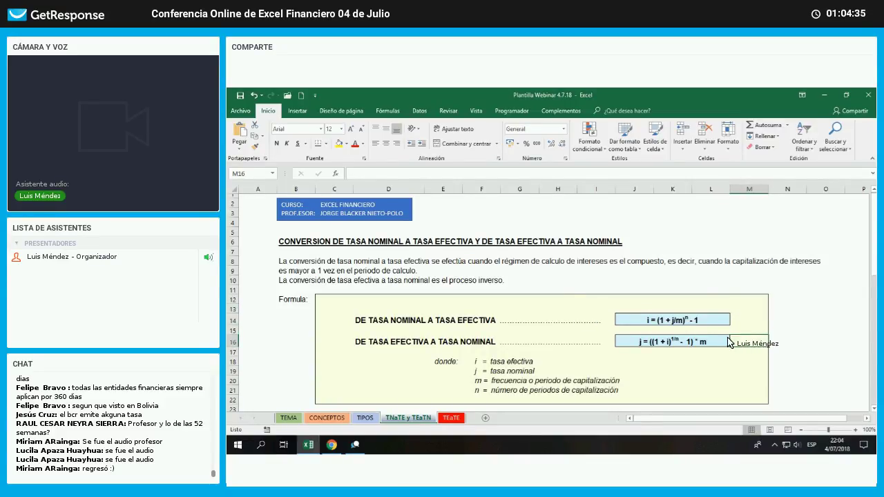
pyautogui.press('Up')
pyautogui.press('Up')
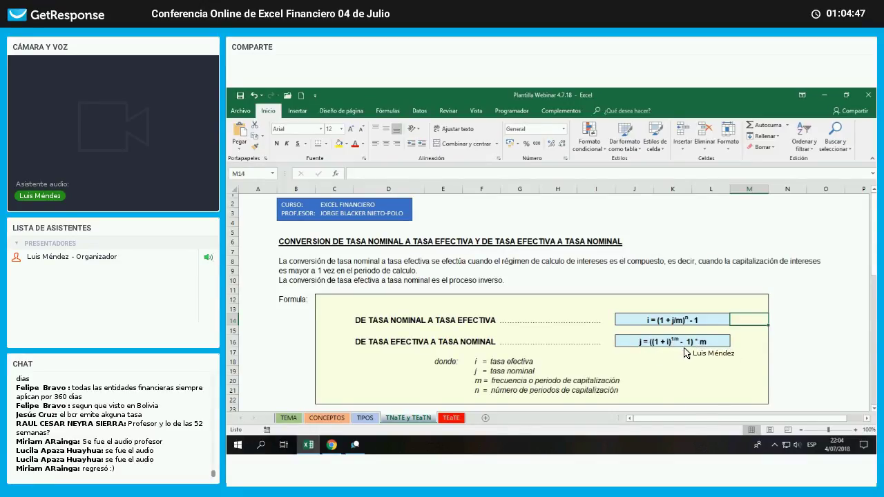
pyautogui.click(711, 371)
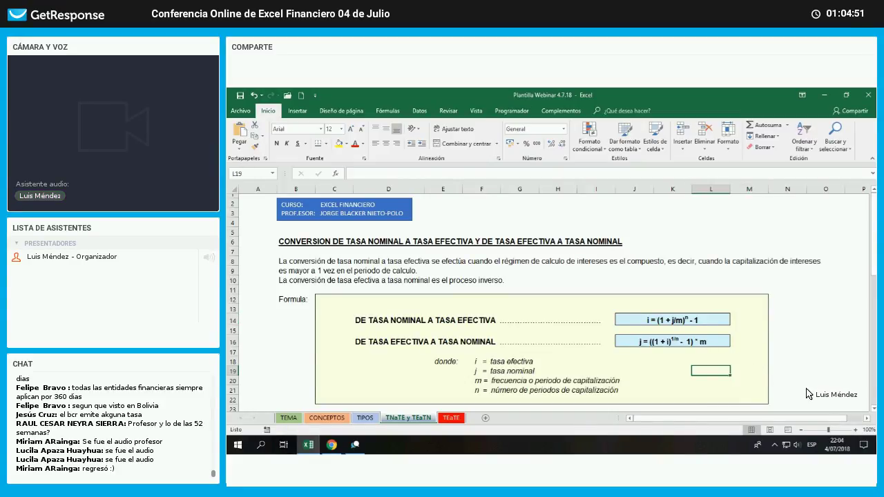
# Examine the Excel functions INT.EFECTIVO and TASA.NOMINAL listed beneath the nominal and effective rate formulas
pyautogui.scroll(-2, 810, 394)
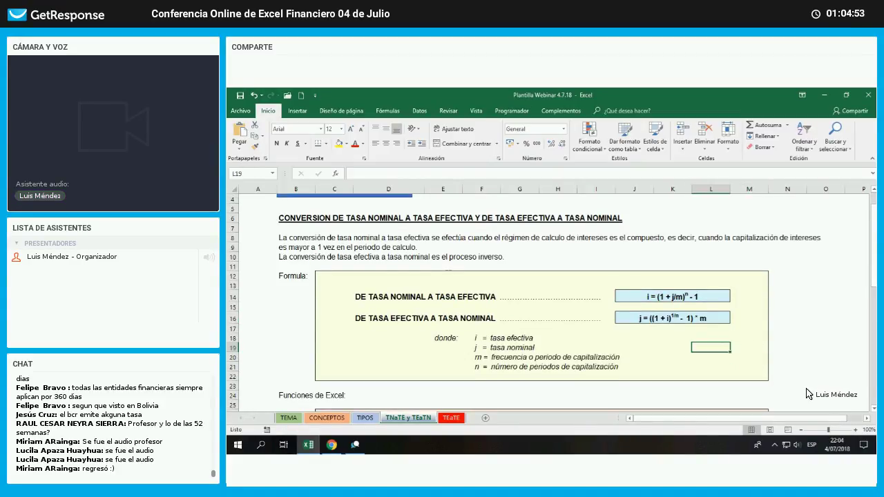
pyautogui.scroll(-2, 800, 395)
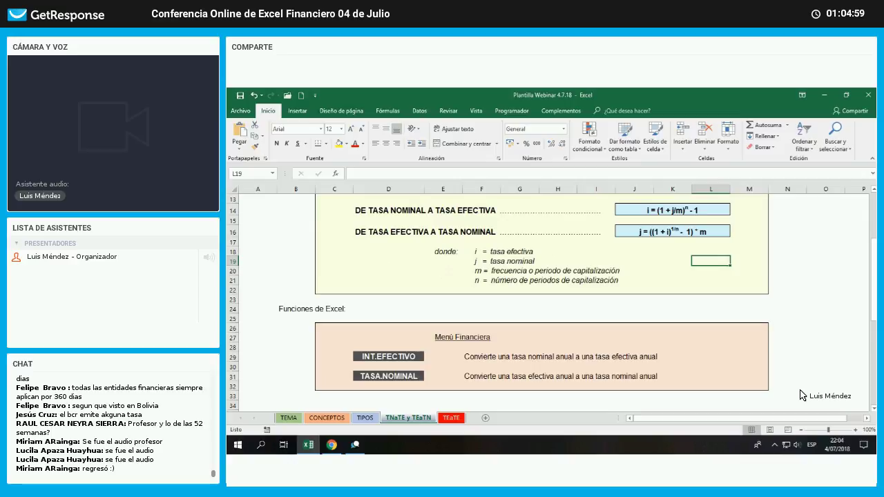
pyautogui.click(748, 211)
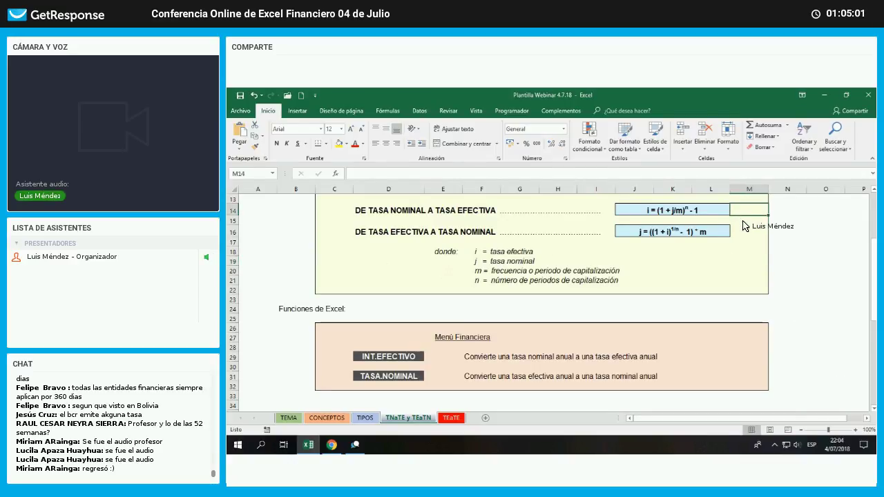
pyautogui.click(743, 230)
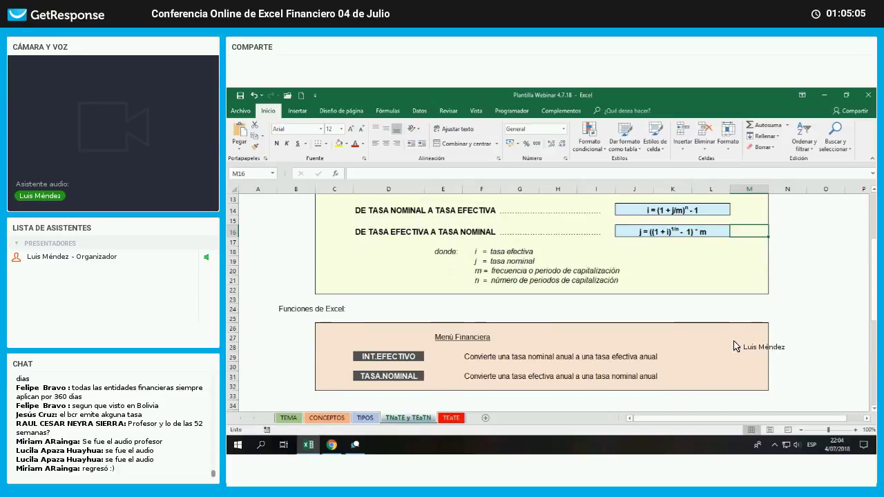
pyautogui.click(800, 336)
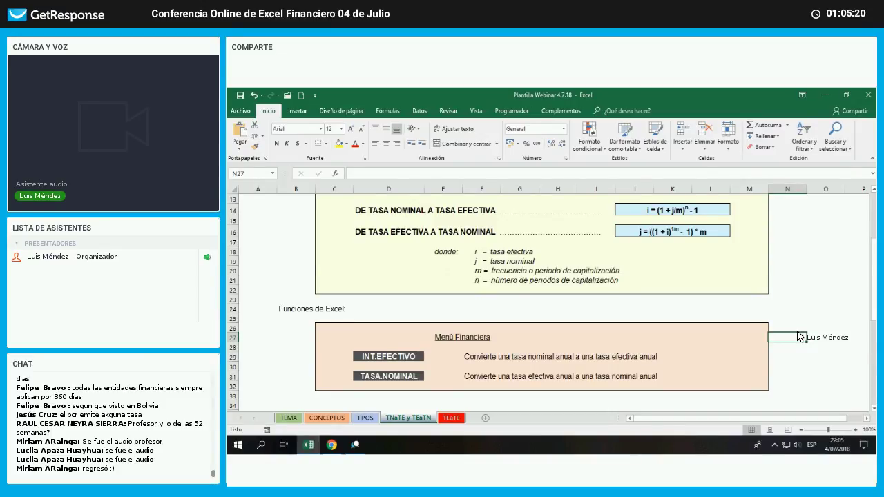
pyautogui.click(344, 359)
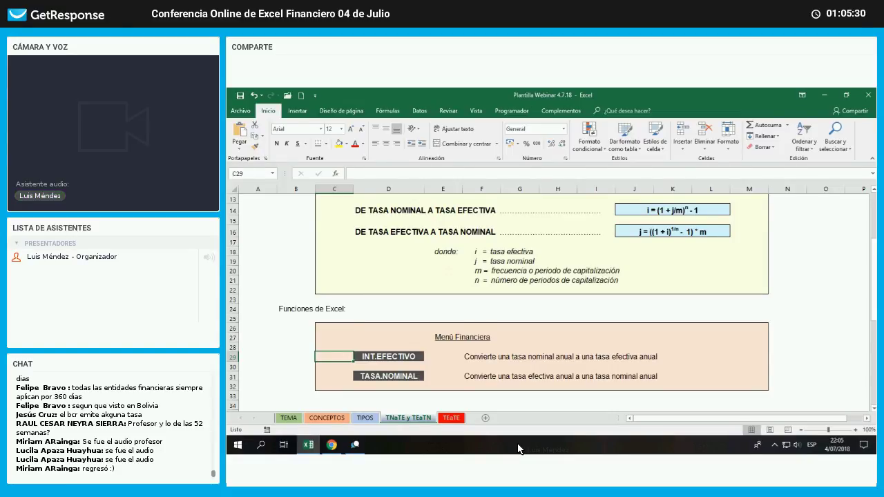
pyautogui.click(335, 377)
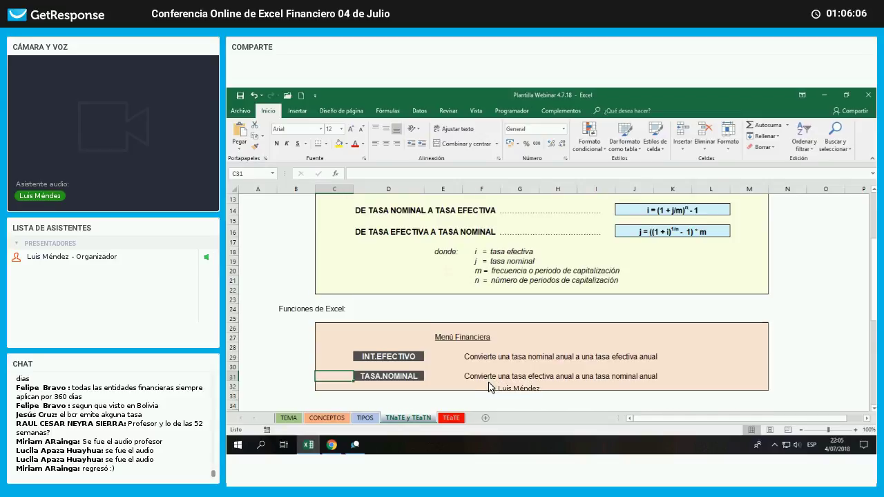
# Read example 1 on the term deposit, examining its nominal annual rate, capitalization frequency and the effective annual rate it asks for
pyautogui.scroll(-1, 488, 387)
pyautogui.scroll(-2, 487, 386)
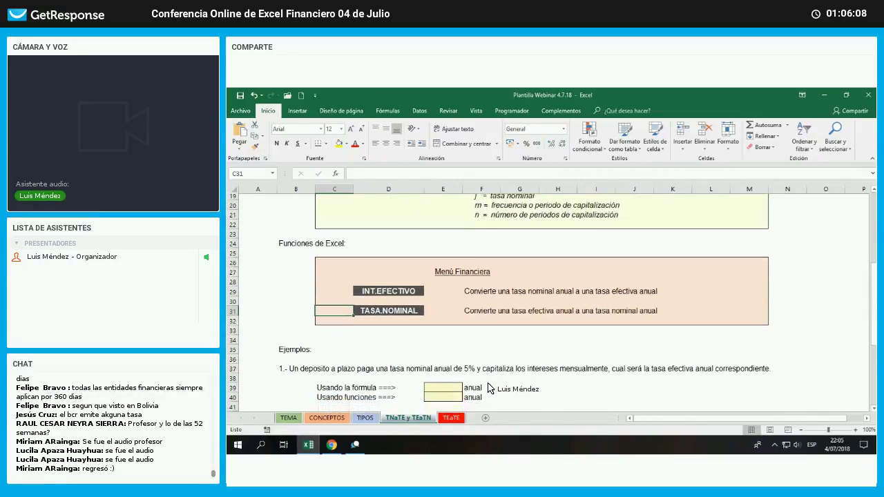
pyautogui.scroll(-1, 454, 379)
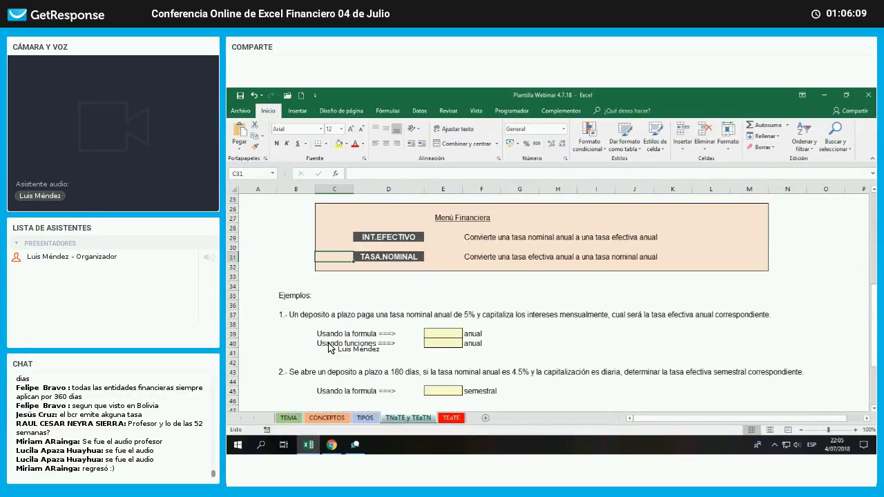
pyautogui.scroll(-1, 338, 357)
pyautogui.click(257, 286)
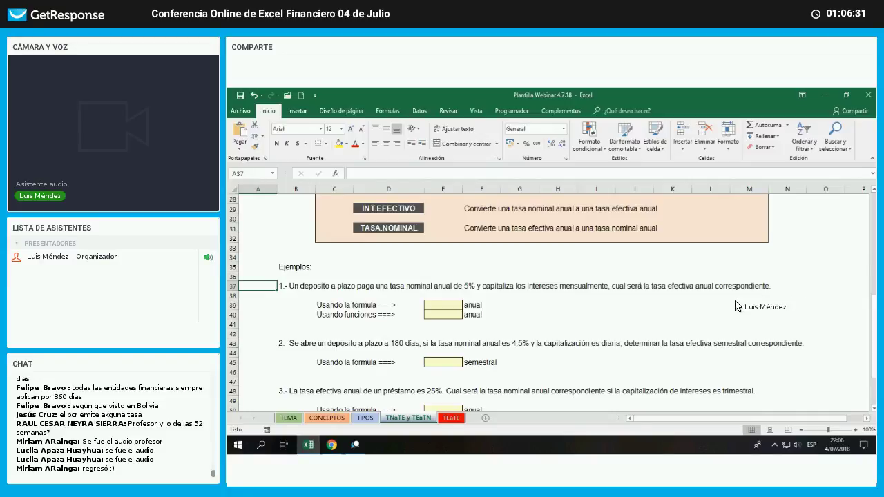
pyautogui.click(477, 286)
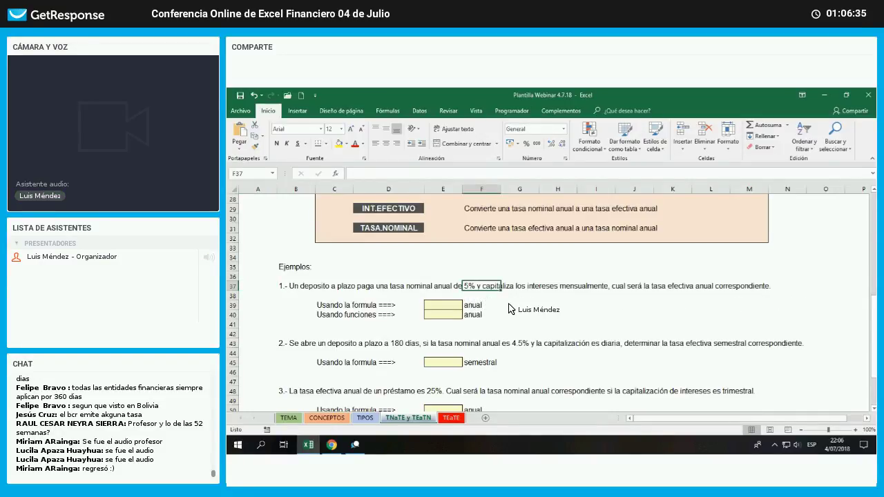
pyautogui.click(422, 289)
pyautogui.click(448, 289)
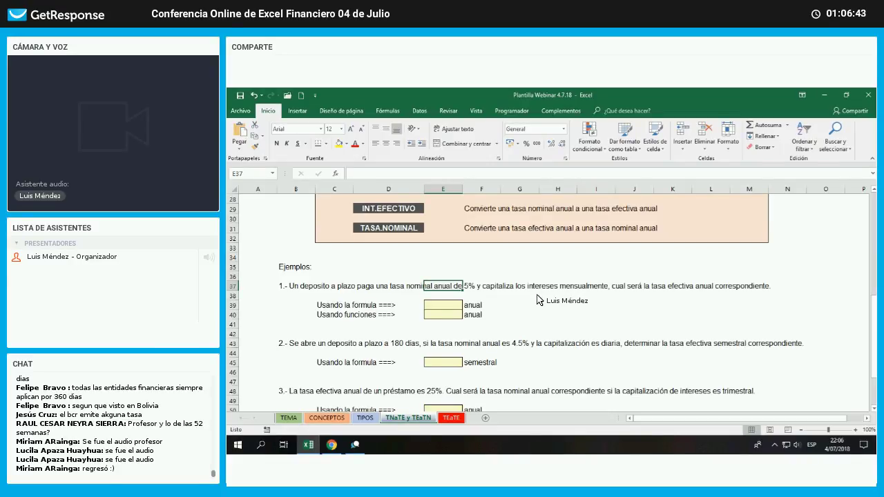
pyautogui.click(513, 296)
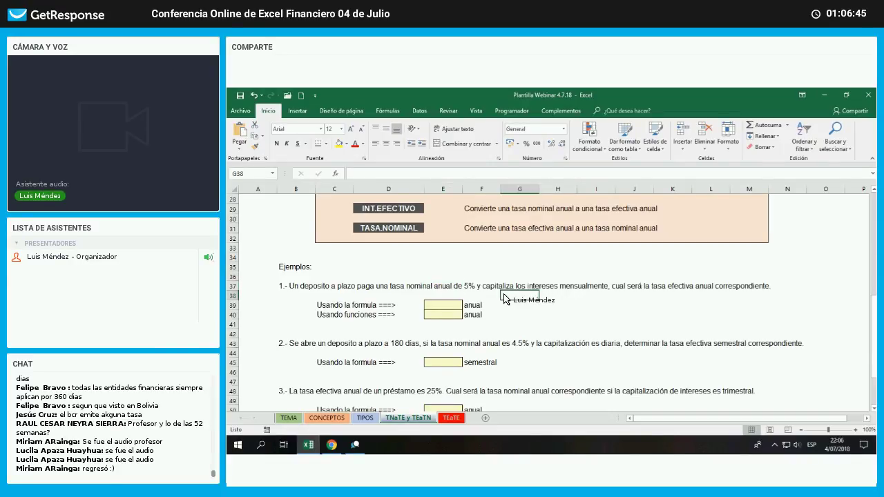
pyautogui.click(583, 297)
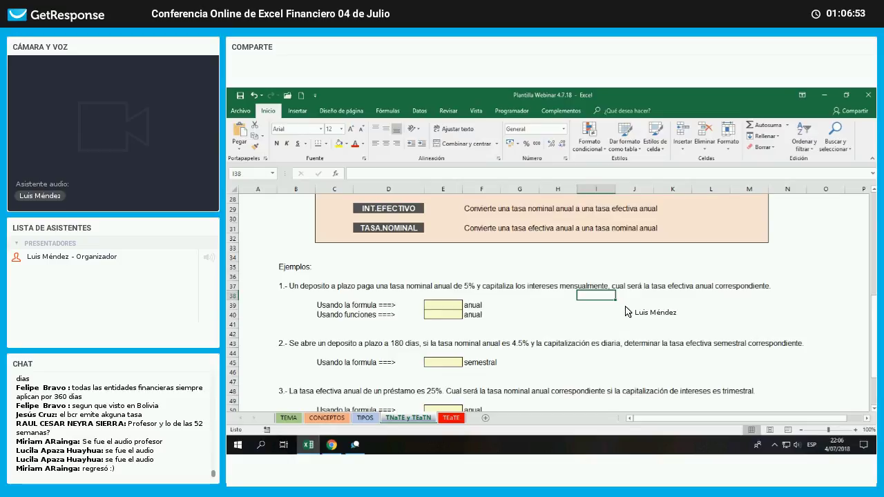
pyautogui.click(691, 296)
pyautogui.moveTo(692, 295); pyautogui.dragTo(744, 297)
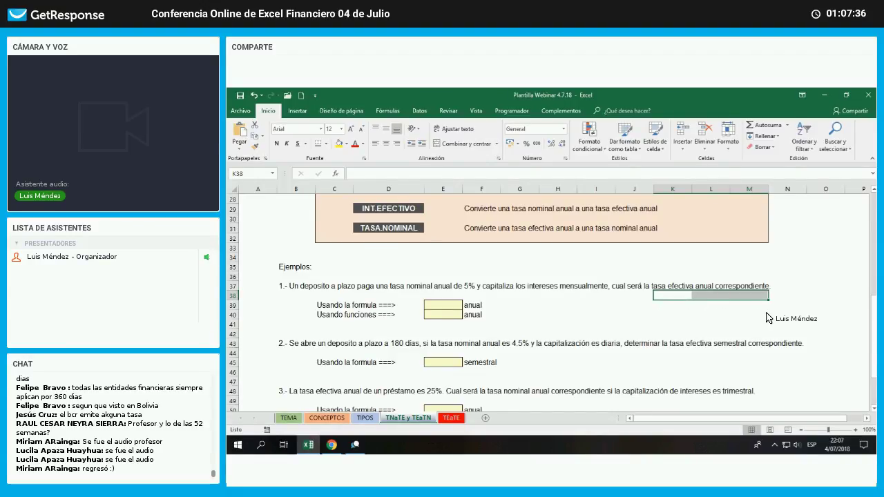
pyautogui.press('Left')
pyautogui.press('Left')
pyautogui.press('Left')
pyautogui.press('Left')
pyautogui.press('Left')
pyautogui.press('Left')
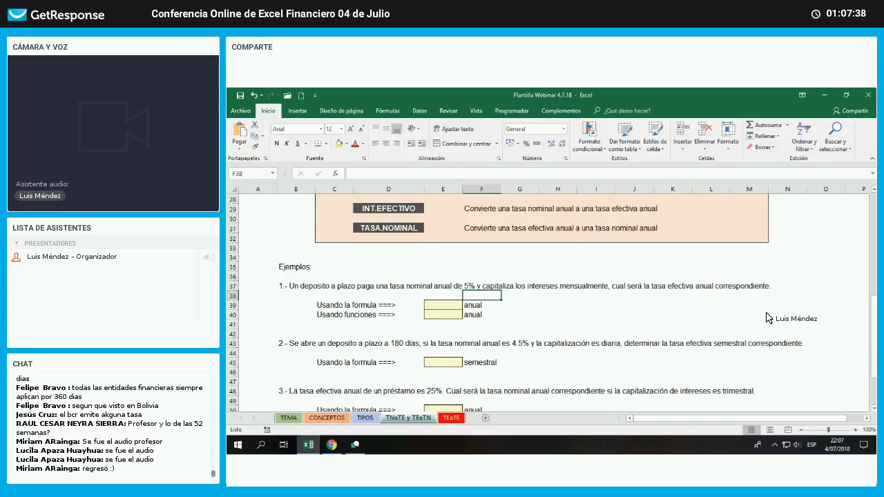
pyautogui.press('Down')
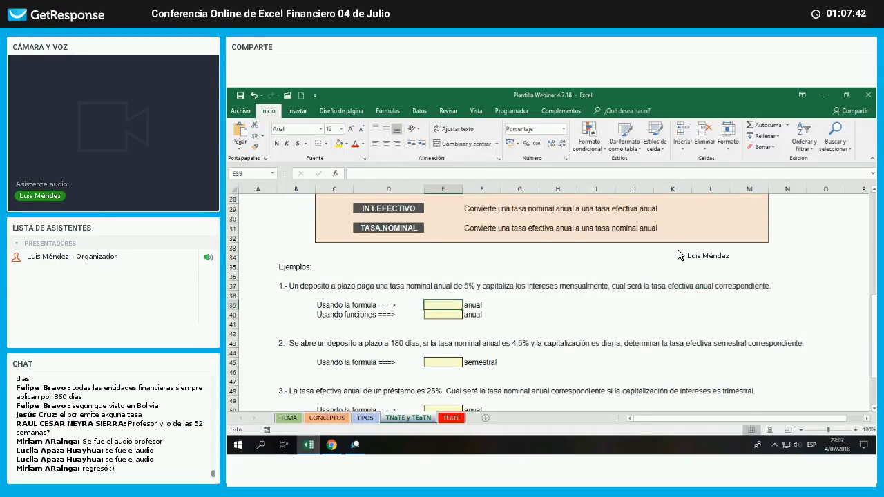
# Copy the nominal-to-effective formula i = (1 + j/m)^n - 1 from J14 to H39, beside example 1
pyautogui.scroll(4, 669, 243)
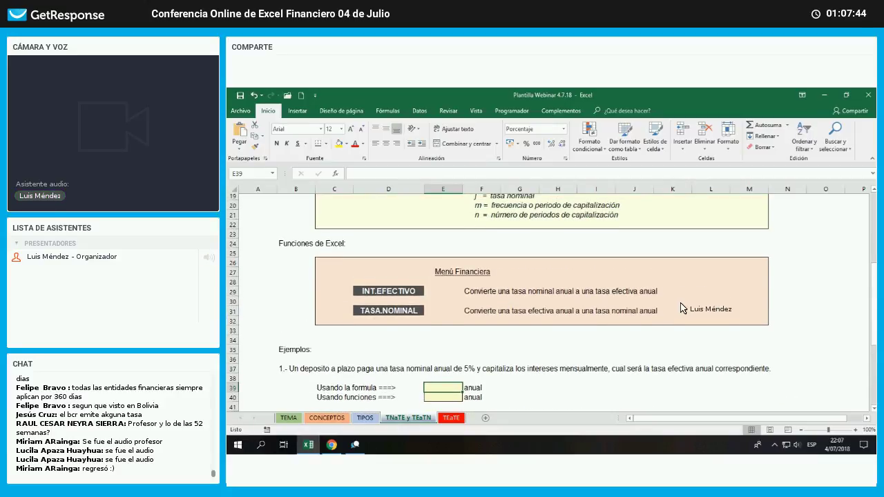
pyautogui.scroll(3, 607, 345)
pyautogui.hotkey('ctrl', 'c')
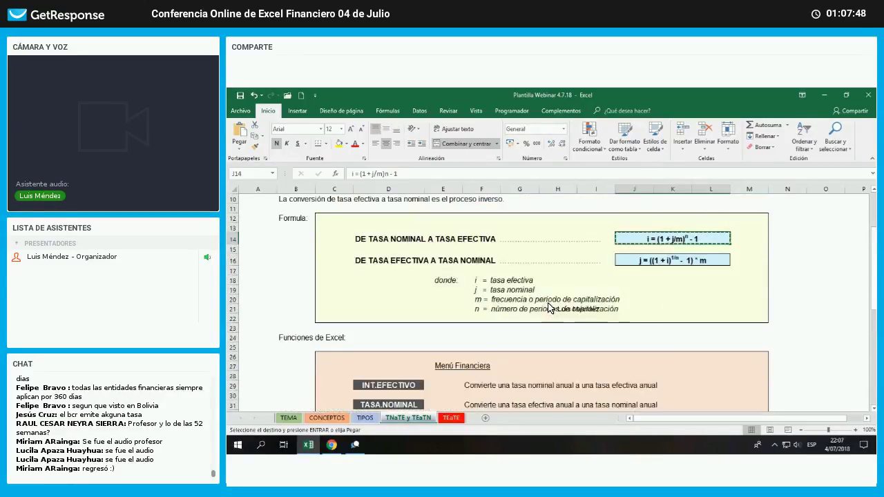
pyautogui.scroll(-2, 608, 208)
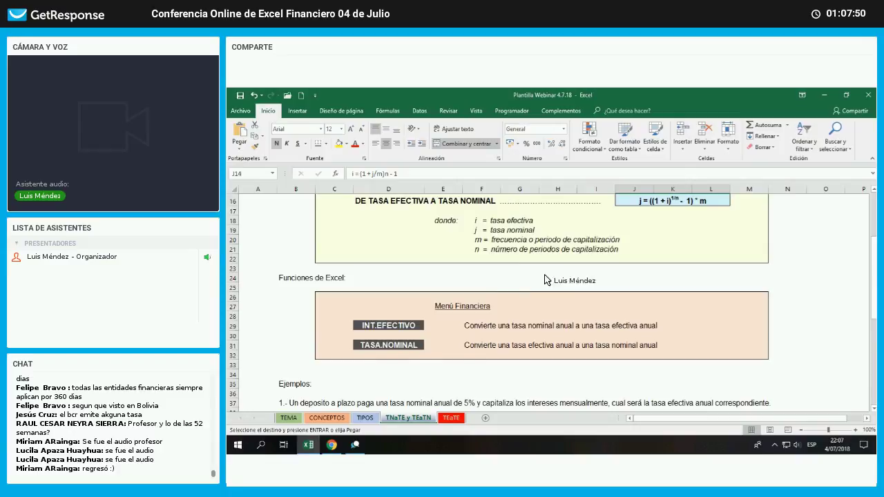
pyautogui.scroll(-4, 594, 283)
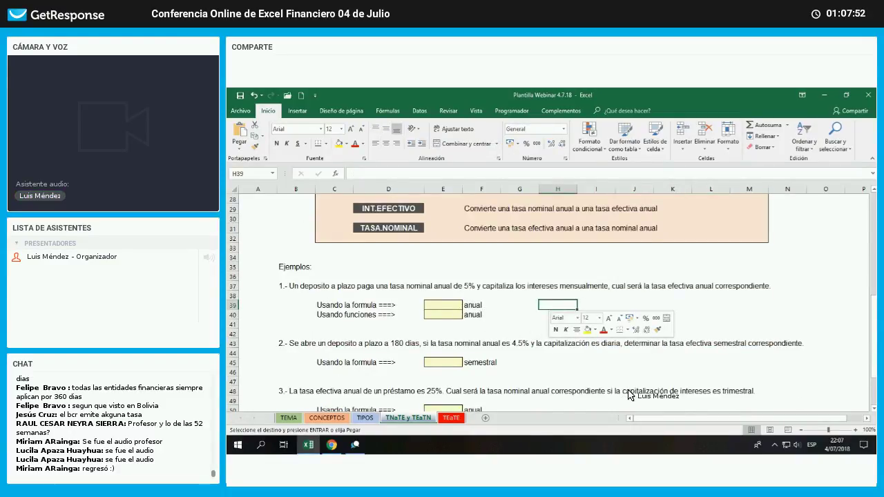
pyautogui.rightClick(550, 304)
pyautogui.click(569, 142)
# Calculate example 1's effective annual rate by formula in E39 with =(1+5%/12)^12-1
pyautogui.click(443, 305)
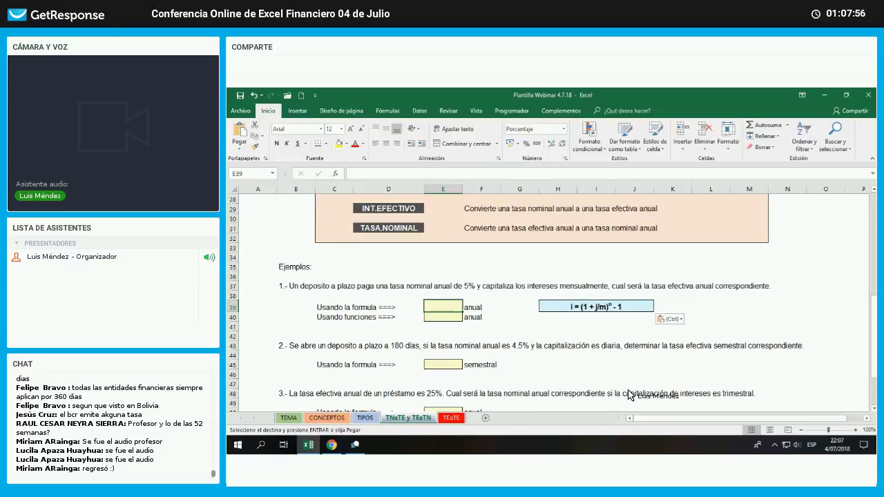
pyautogui.write('=(1+')
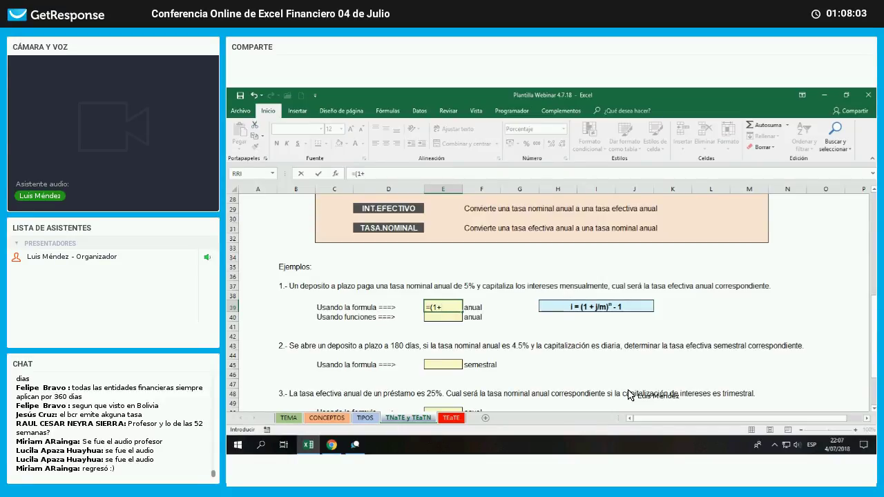
pyautogui.write('5%/')
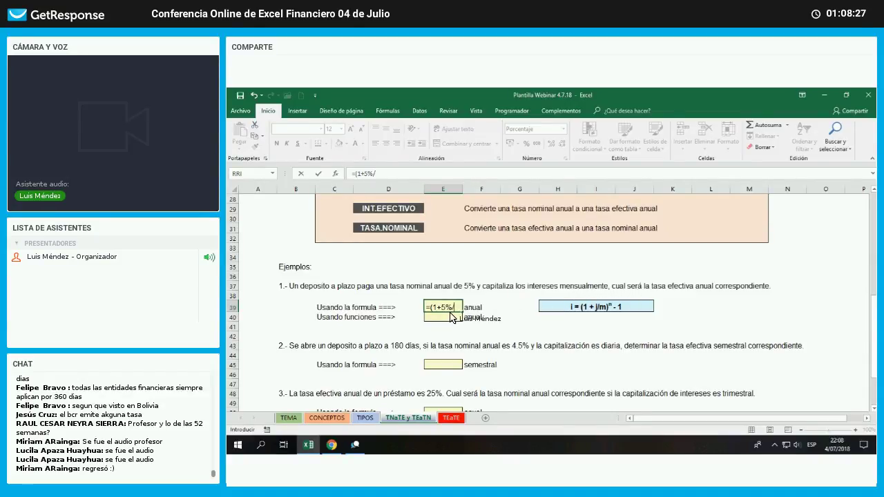
pyautogui.write('12')
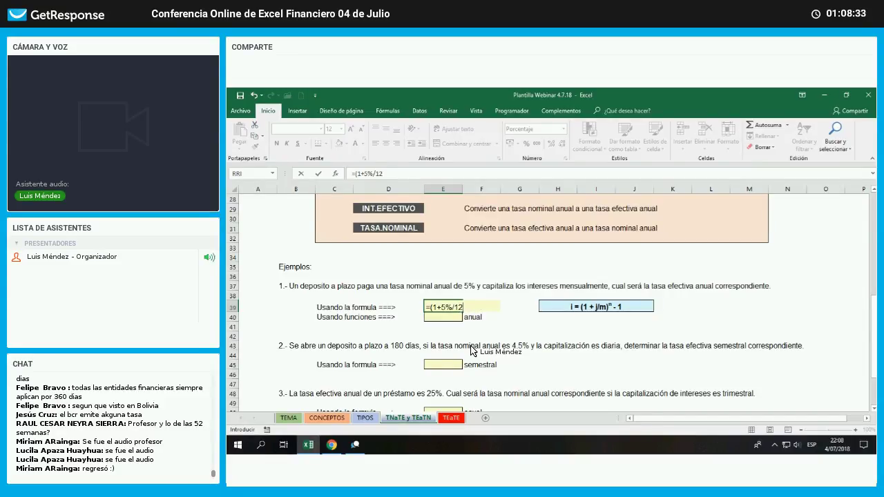
pyautogui.write(')')
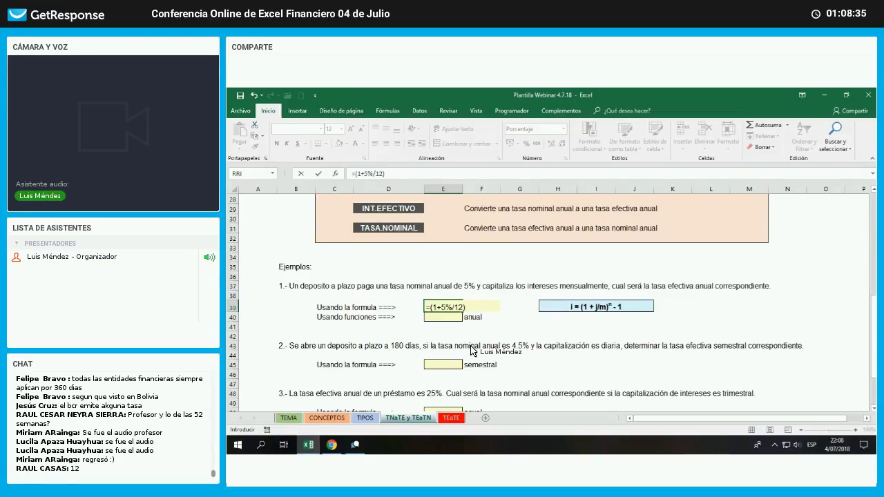
pyautogui.press('alt')
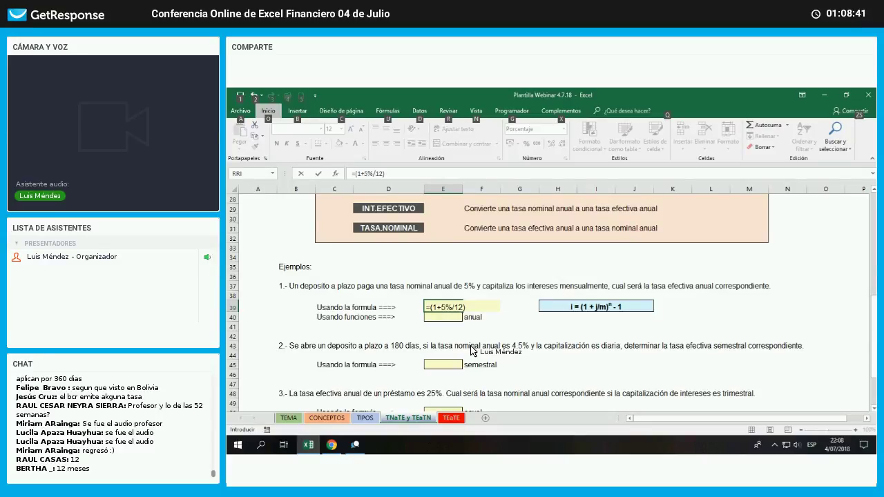
pyautogui.click(477, 310)
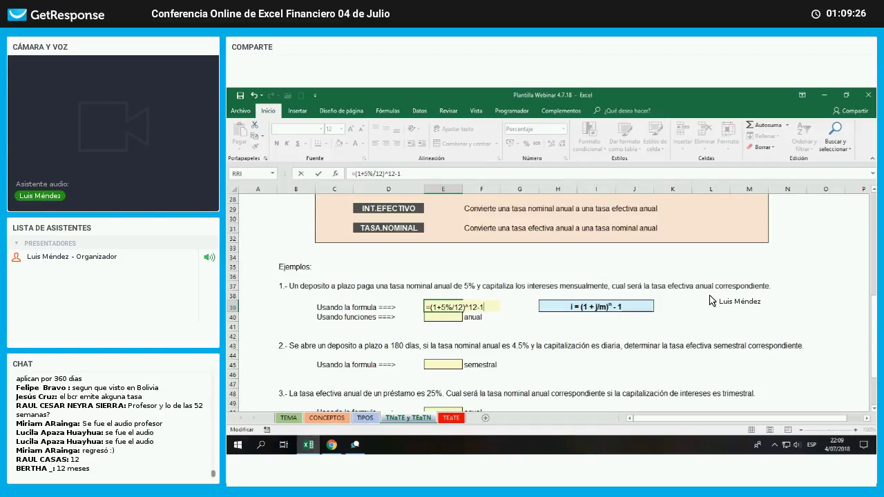
pyautogui.press('Return')
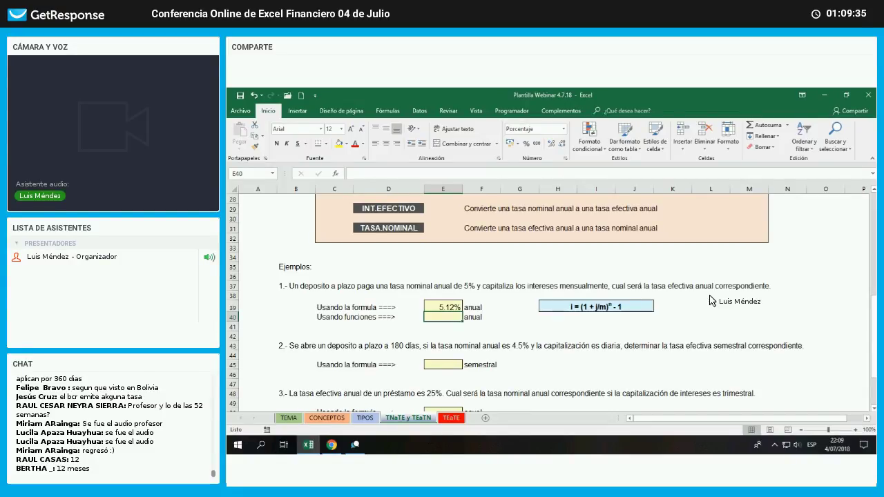
# Copy the INT.EFECTIVO label to H40 and merge and center it across H40:J40
pyautogui.click(388, 208)
pyautogui.rightClick(390, 209)
pyautogui.click(414, 230)
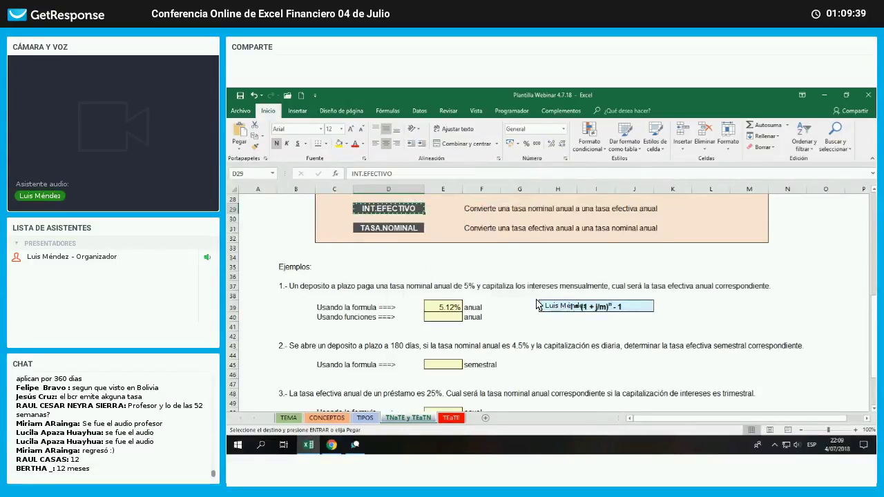
pyautogui.rightClick(561, 318)
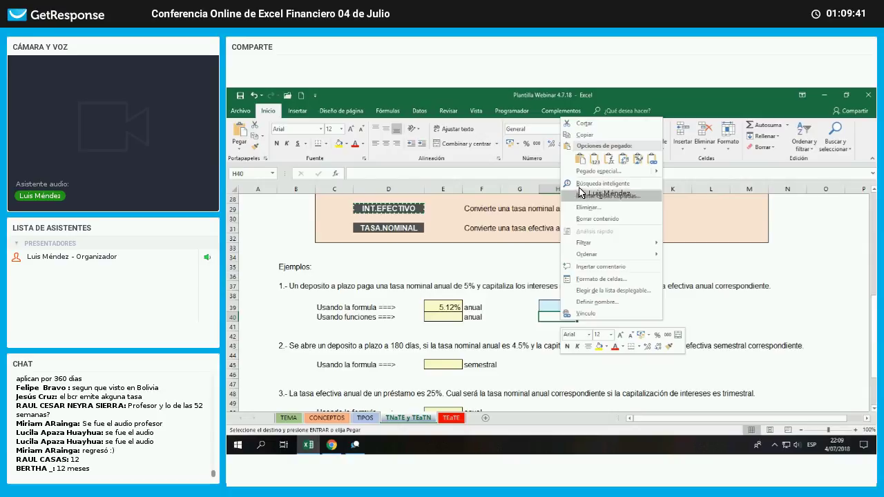
pyautogui.hotkey('ctrl', 'v')
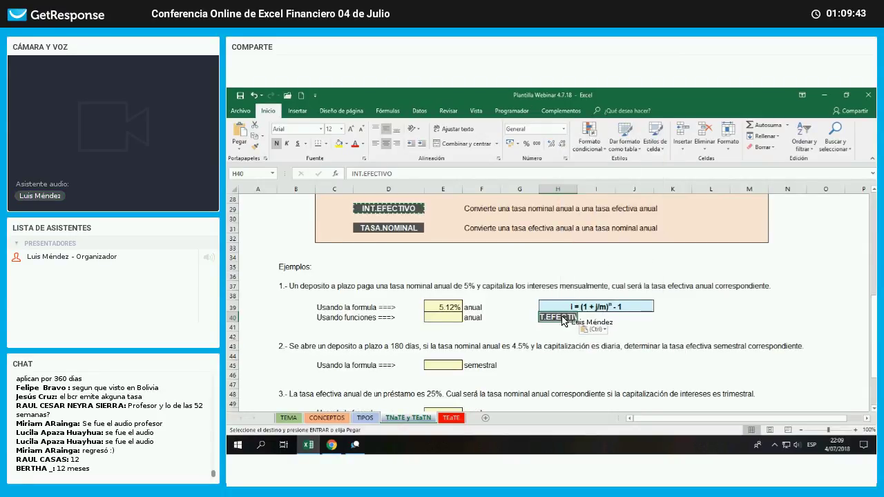
pyautogui.moveTo(561, 318); pyautogui.dragTo(636, 318)
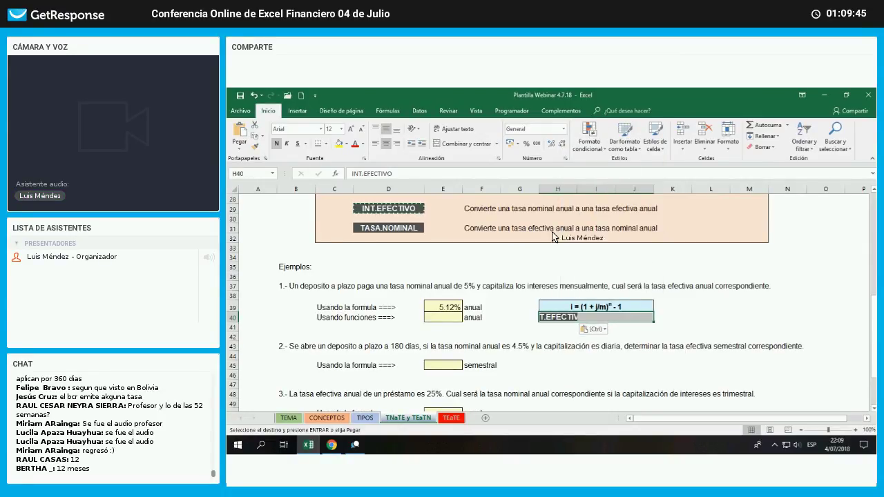
pyautogui.click(461, 144)
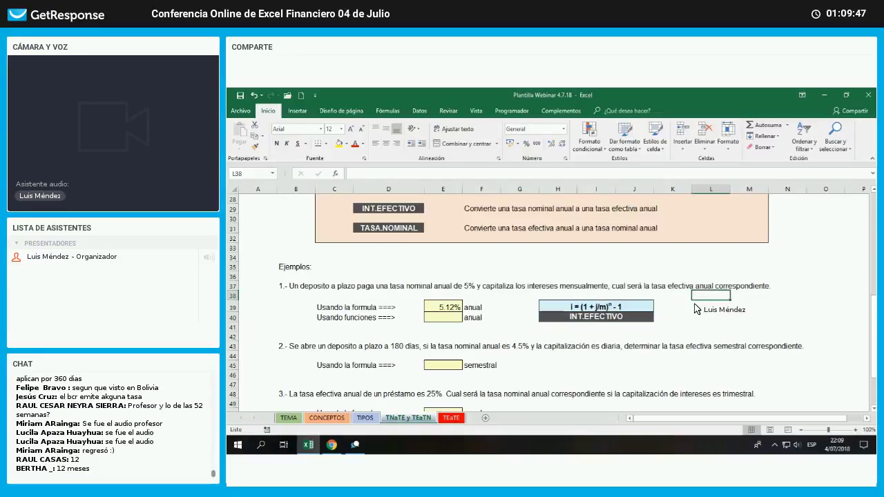
# Calculate example 1's effective annual rate in E40 with INT.EFECTIVO, using a nominal rate of 5% and 12 periods per year
pyautogui.click(444, 317)
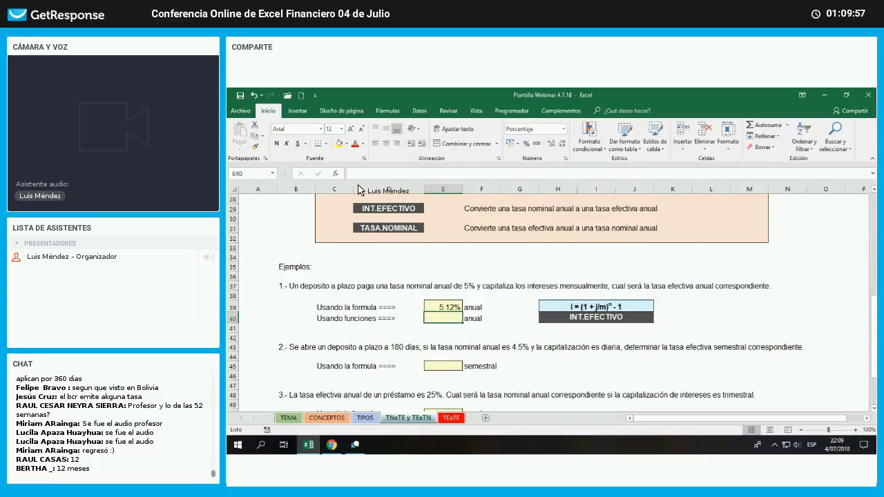
pyautogui.click(336, 174)
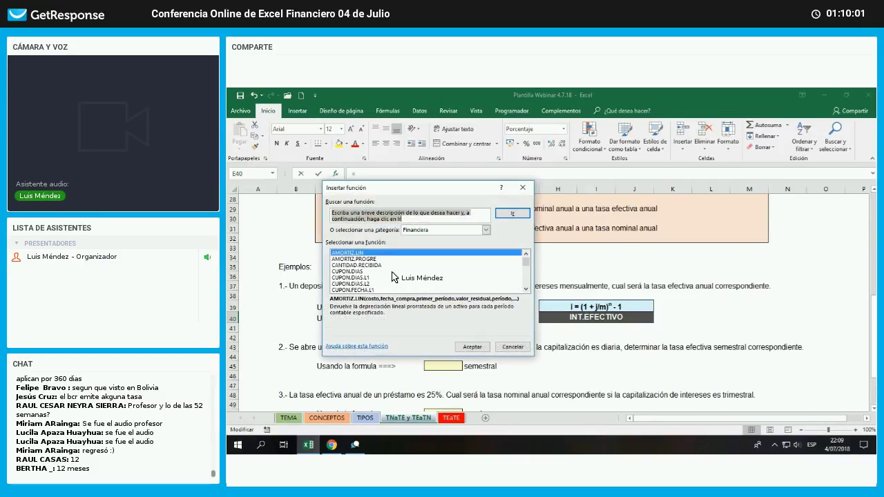
pyautogui.scroll(-4, 387, 280)
pyautogui.click(384, 278)
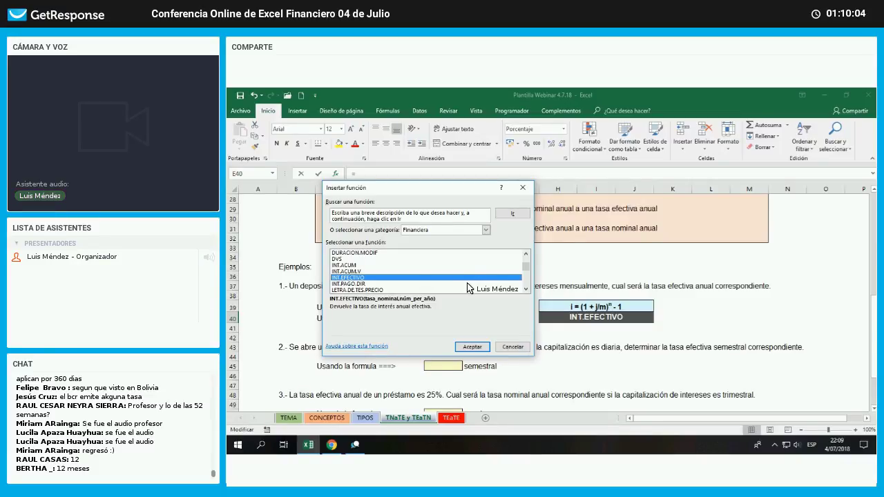
pyautogui.click(472, 347)
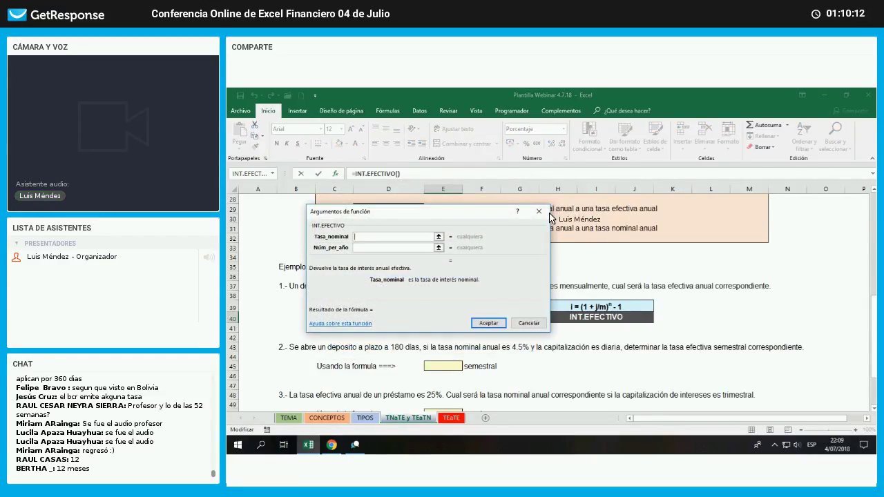
pyautogui.moveTo(345, 212); pyautogui.dragTo(552, 175)
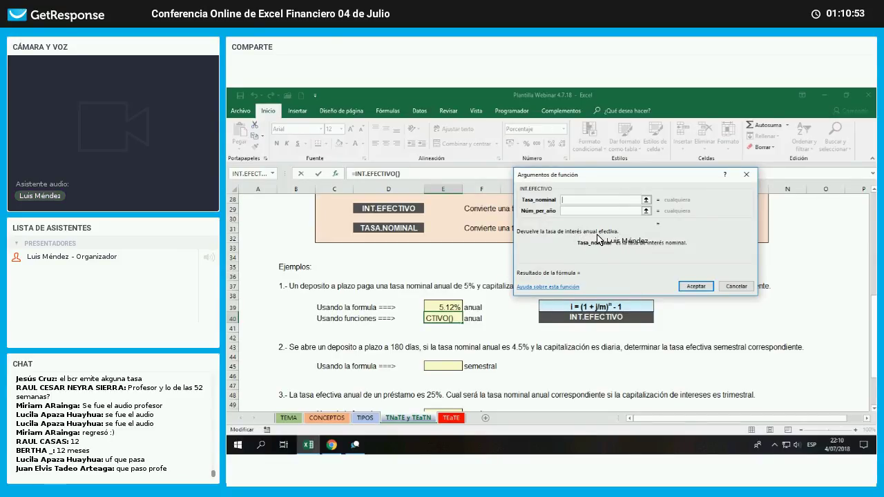
pyautogui.moveTo(639, 175); pyautogui.dragTo(642, 137)
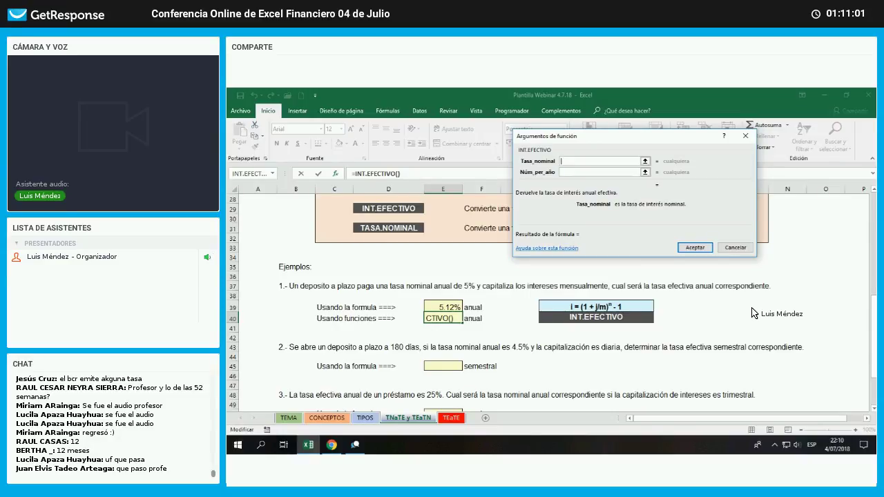
pyautogui.write('5%')
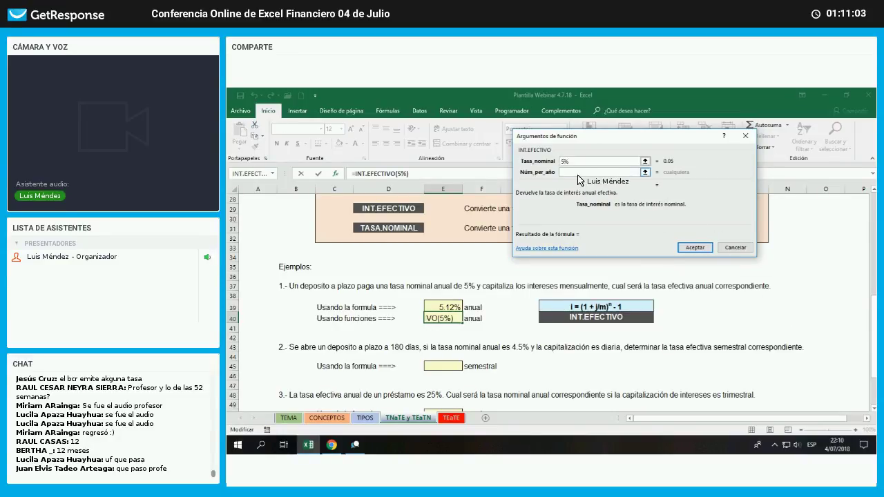
pyautogui.press('Tab')
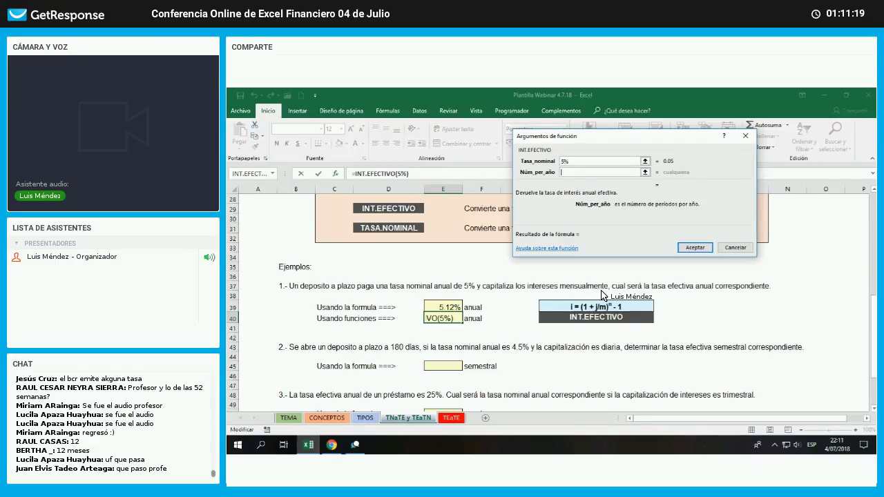
pyautogui.write('12')
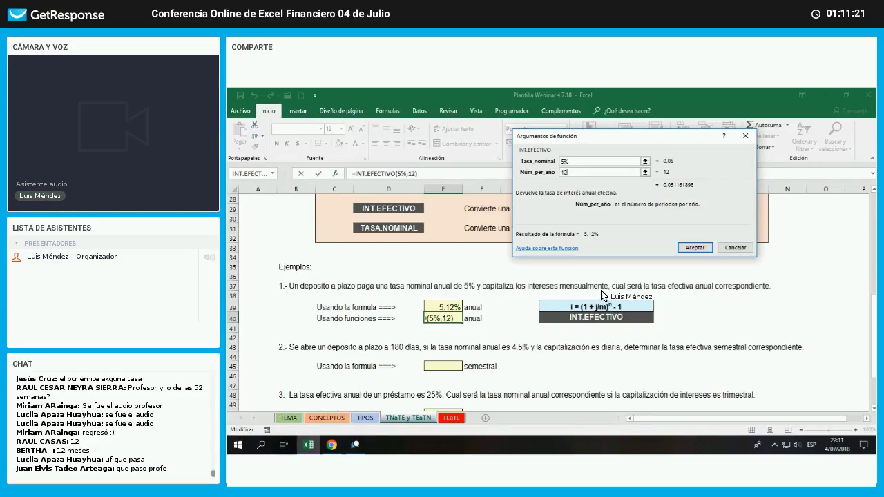
pyautogui.press('Return')
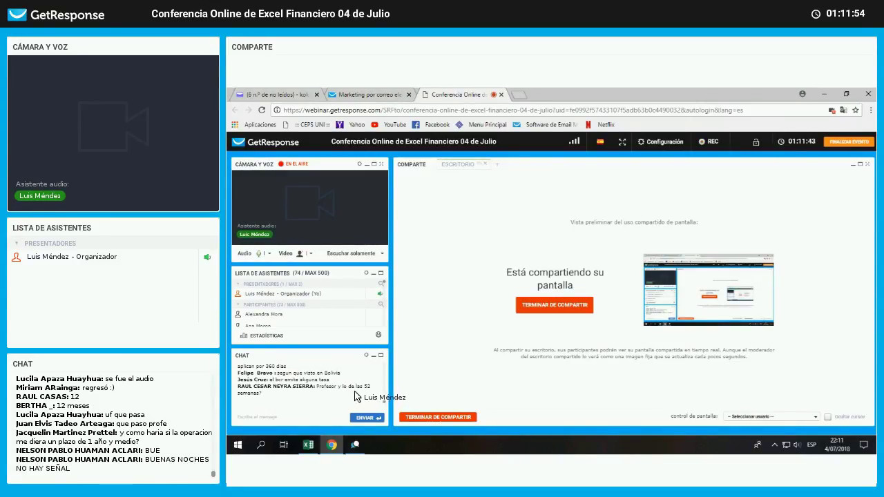
# Read the attendees' chat messages in the webinar's Chrome window and return to example 2's answer cell E45 in Excel
pyautogui.scroll(1, 355, 397)
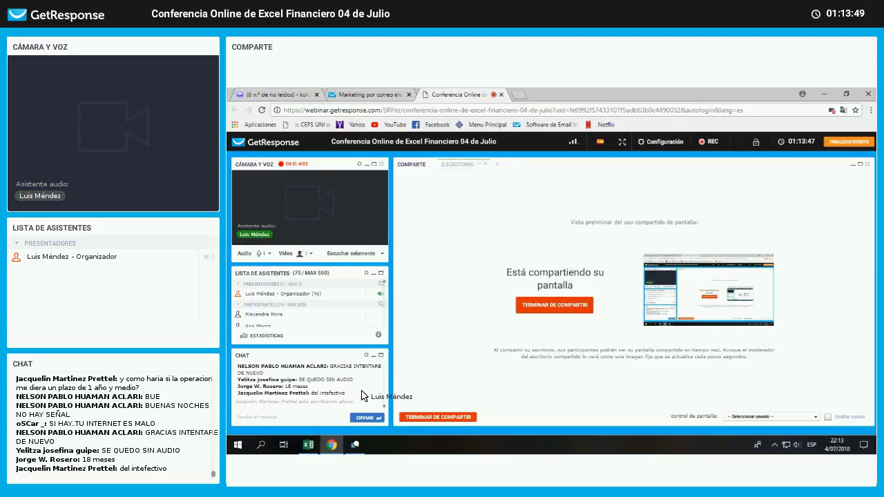
pyautogui.click(355, 446)
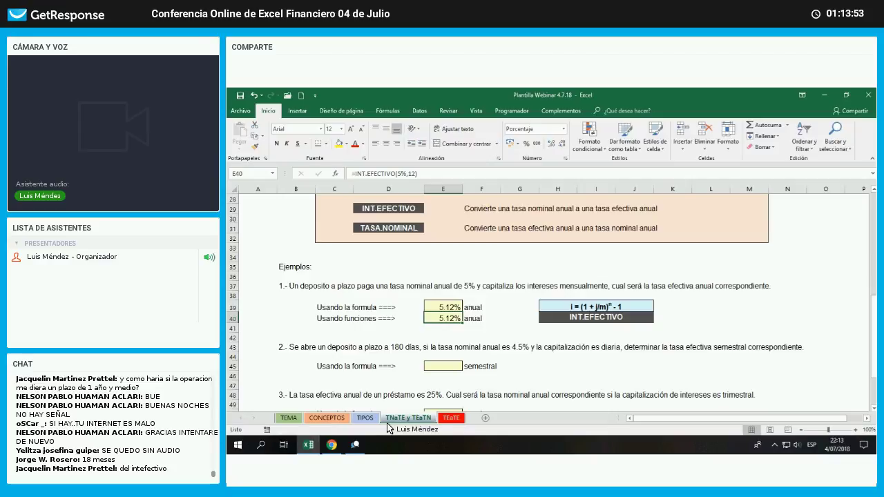
pyautogui.click(443, 366)
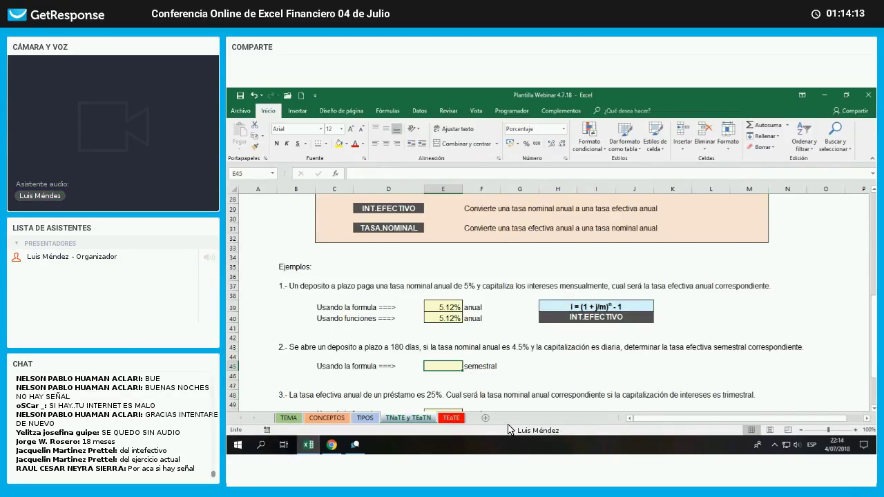
# Read example 2 on the 180-day deposit, examining its term, nominal annual rate, capitalization frequency and the effective rate it asks for
pyautogui.click(406, 349)
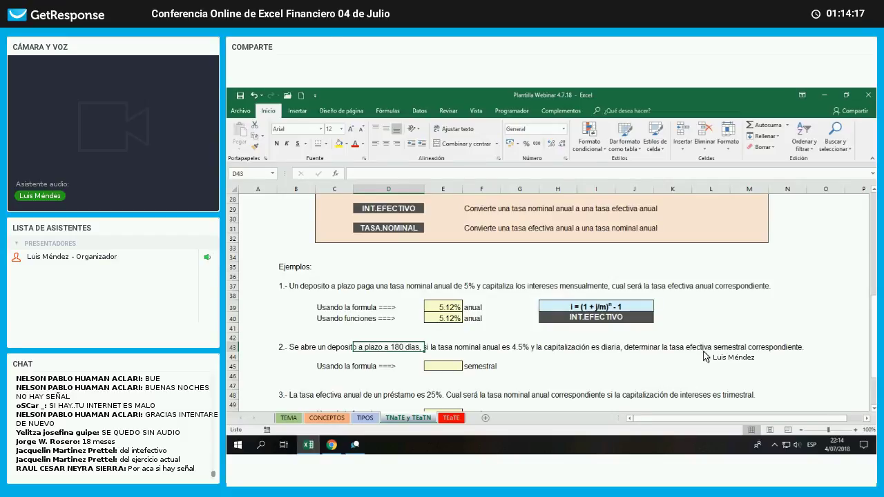
pyautogui.moveTo(704, 347); pyautogui.dragTo(757, 348)
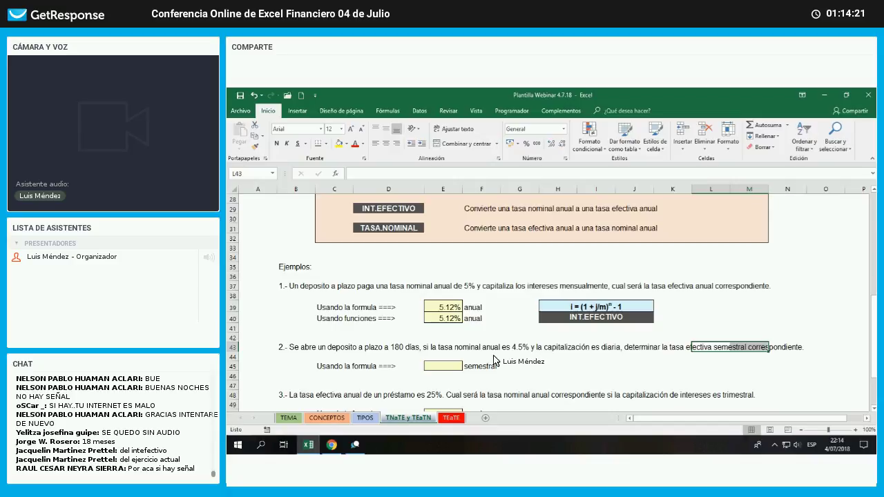
pyautogui.moveTo(432, 348); pyautogui.dragTo(492, 350)
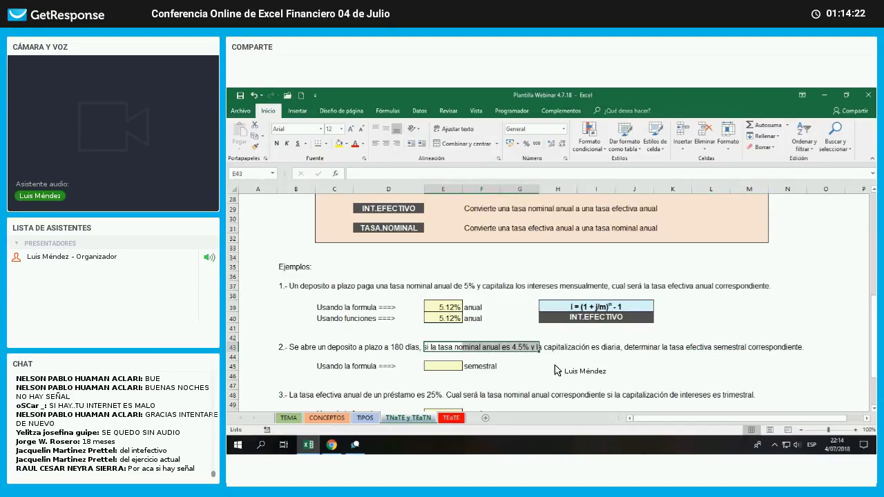
pyautogui.click(598, 348)
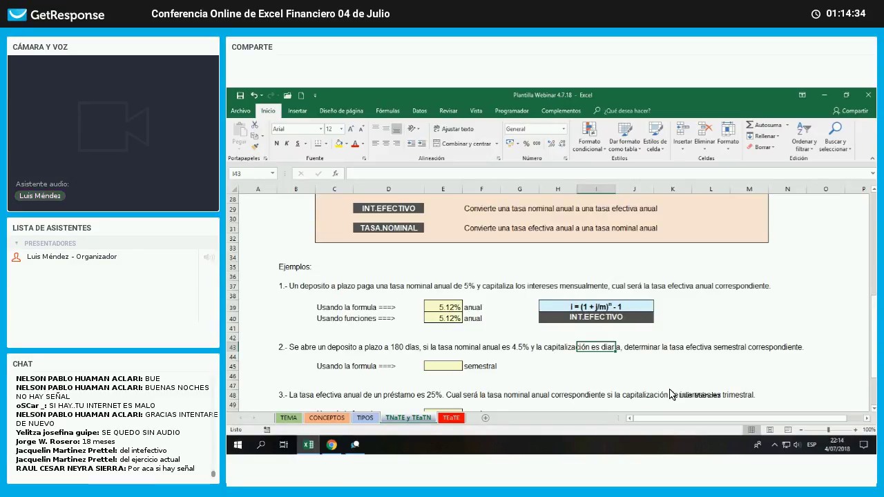
pyautogui.click(528, 348)
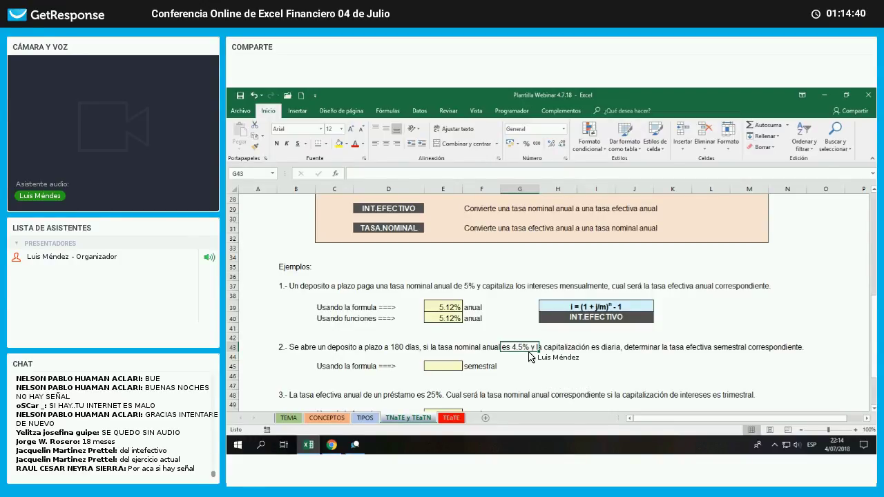
pyautogui.click(491, 358)
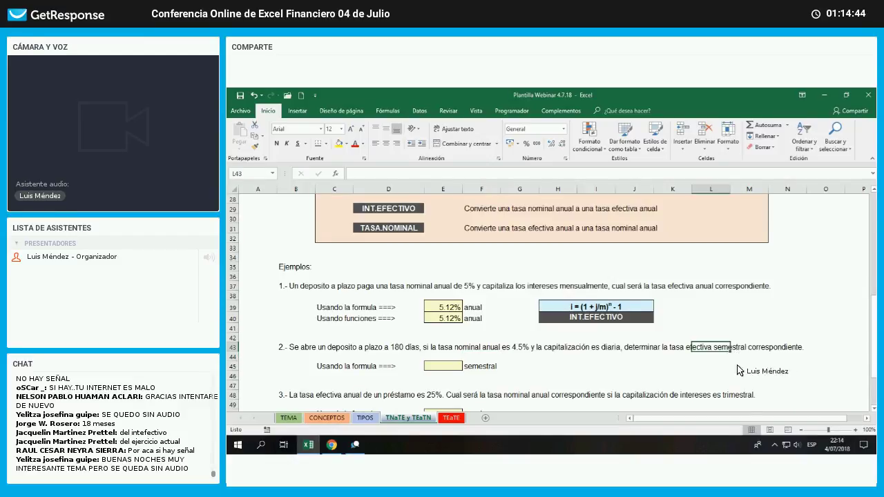
# Calculate example 2's effective semiannual rate by formula in E45 with =(1+4.5%/360)^180-1
pyautogui.click(442, 366)
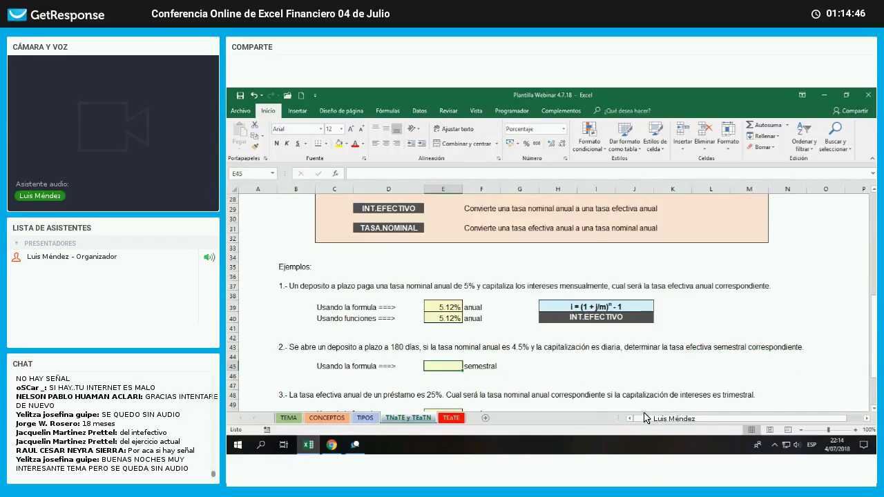
pyautogui.write('=(1+')
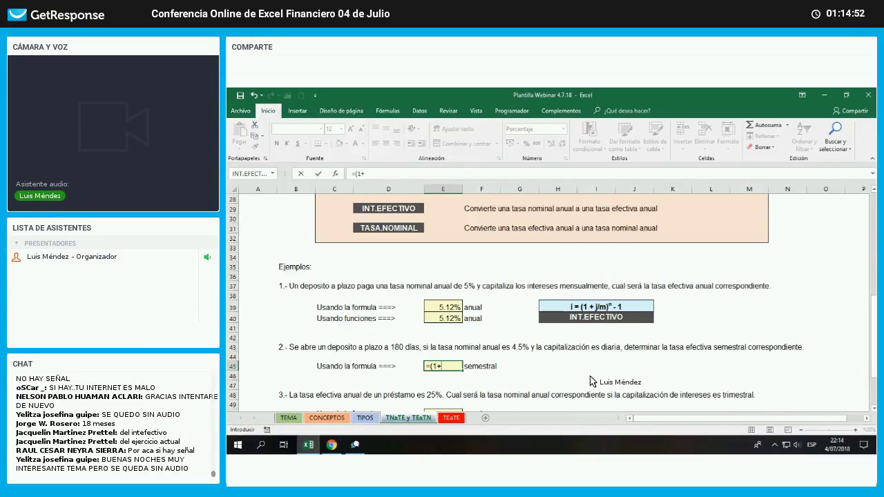
pyautogui.write('4.5%/')
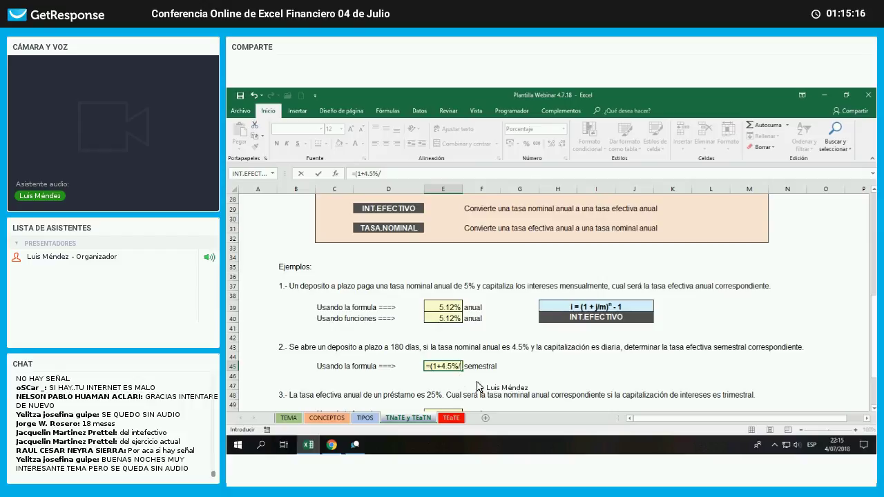
pyautogui.write('36')
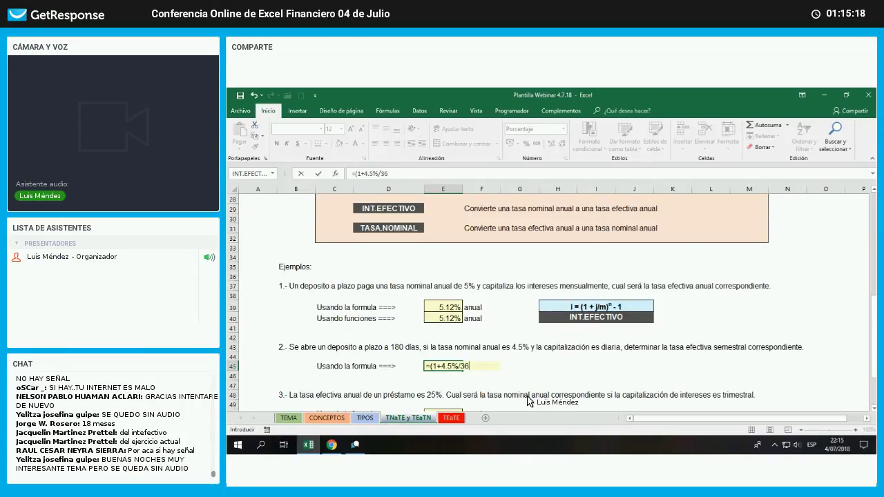
pyautogui.write('0)^')
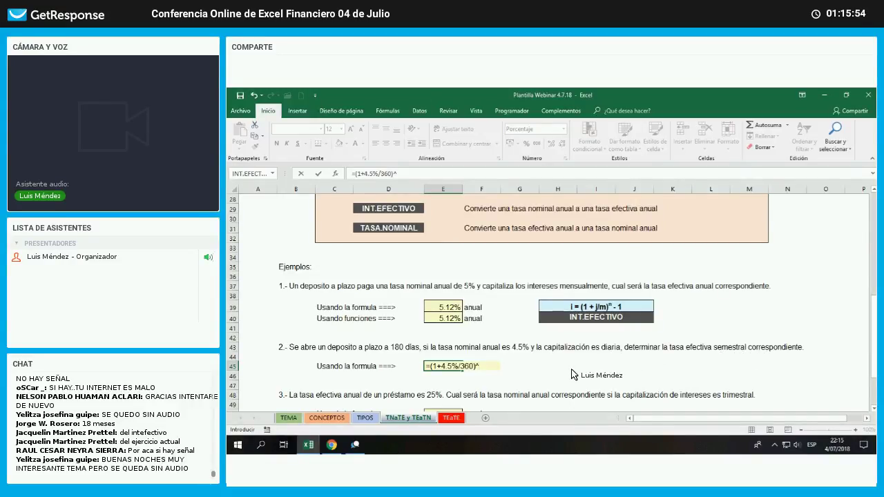
pyautogui.write('180')
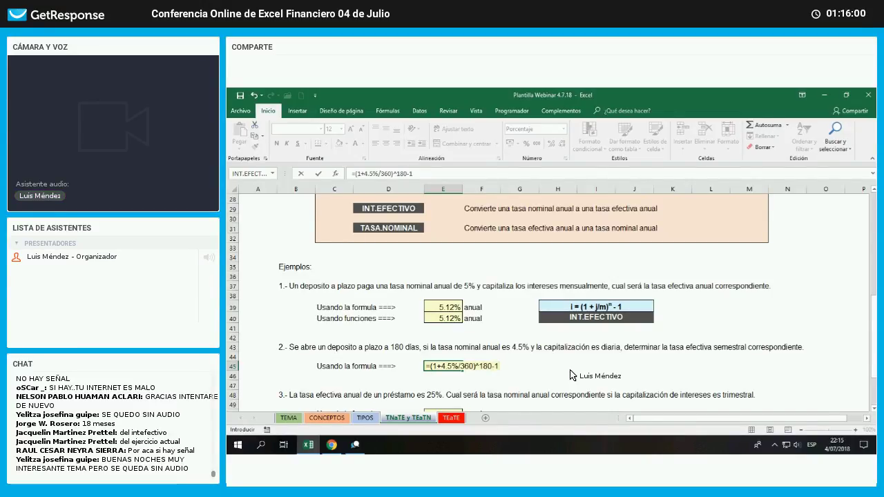
pyautogui.write('-1')
pyautogui.press('Return')
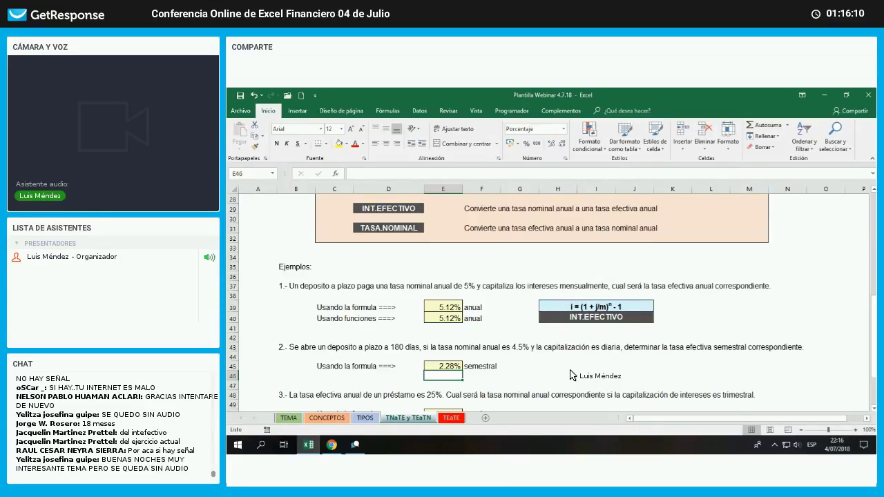
# Re-enter the example 2 formula =(1+4.5%/360)^180-1 in E45, replacing the existing entry
pyautogui.press('Up')
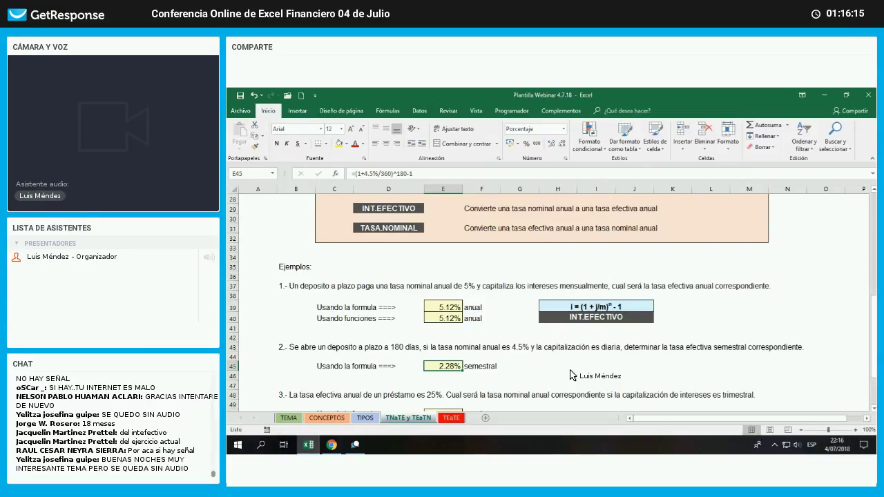
pyautogui.write('=(1+')
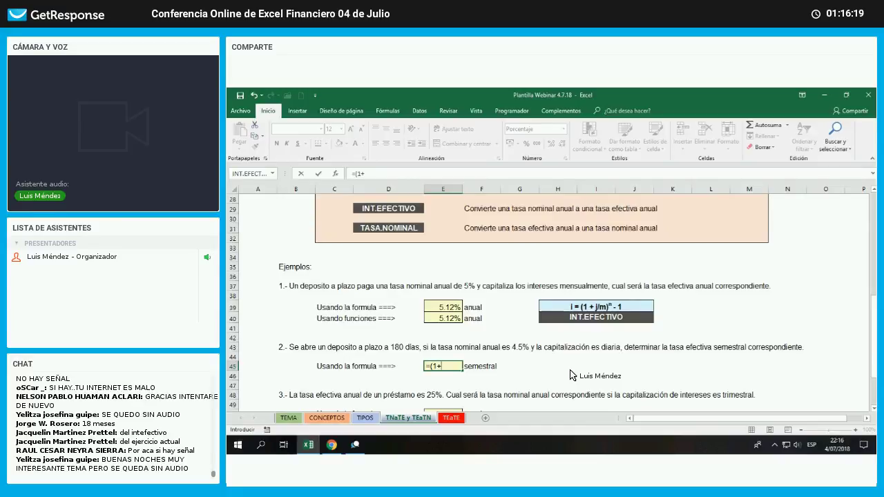
pyautogui.write('4.5%/')
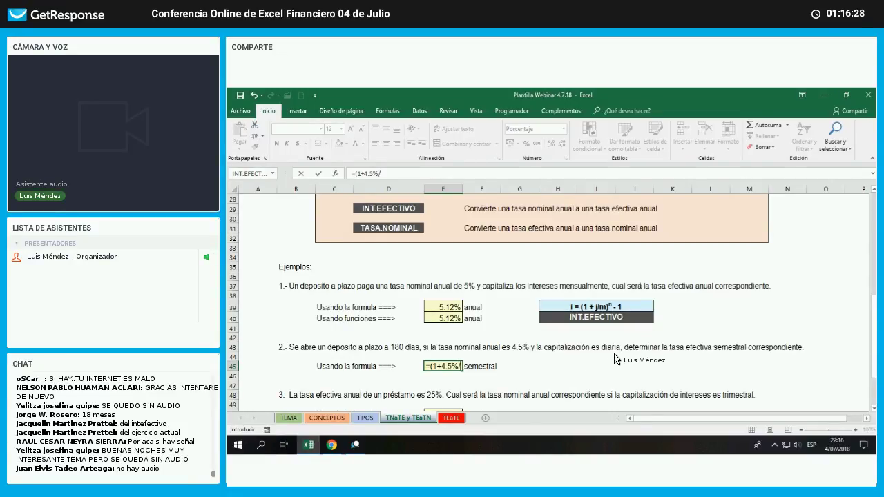
pyautogui.write('360)^')
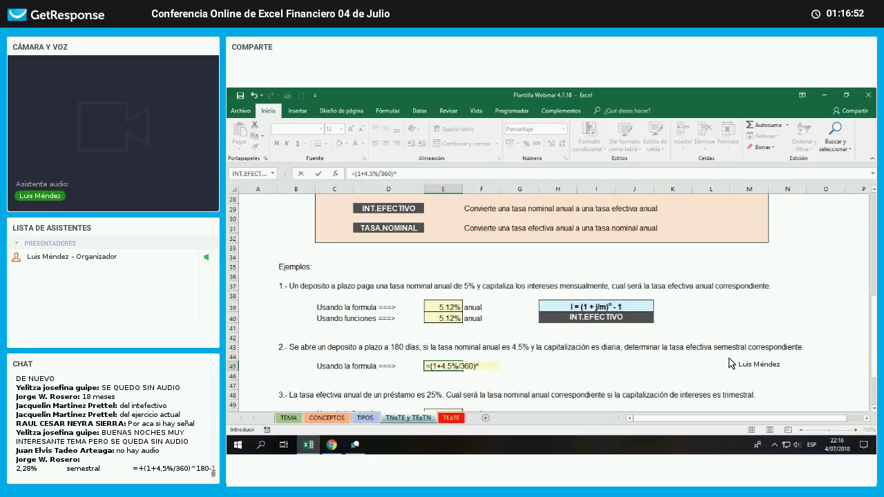
pyautogui.write('18')
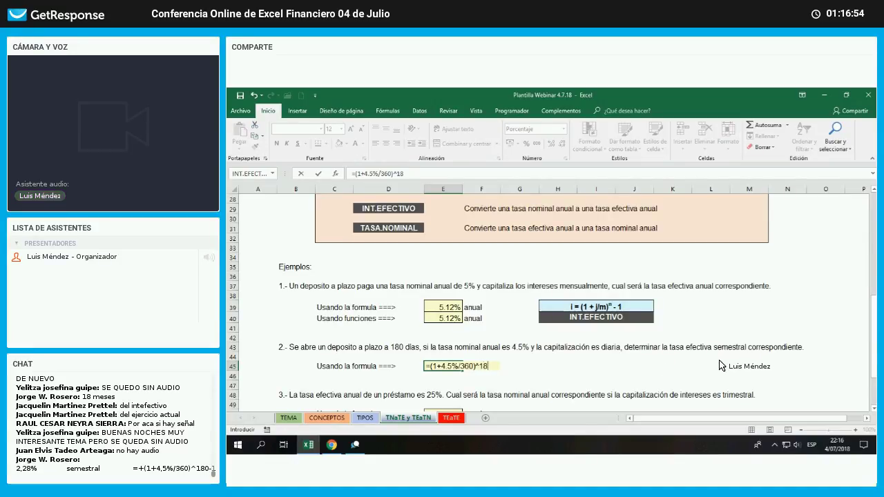
pyautogui.write('0-1')
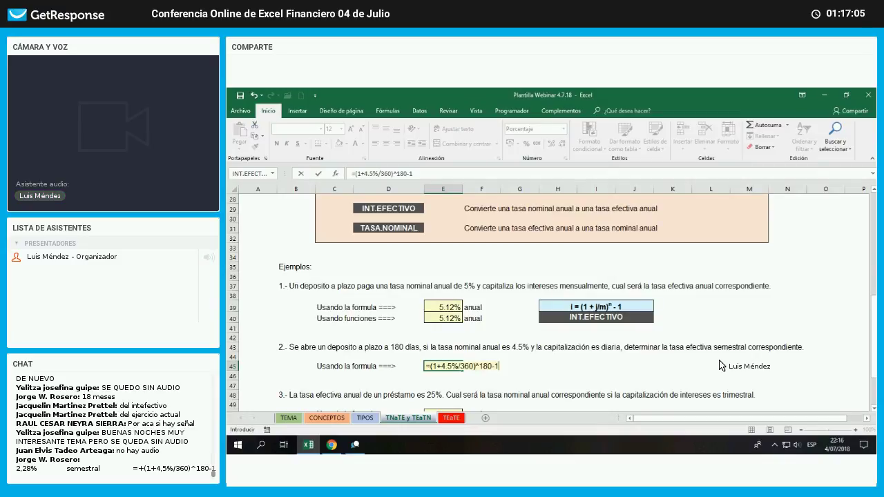
pyautogui.press('Return')
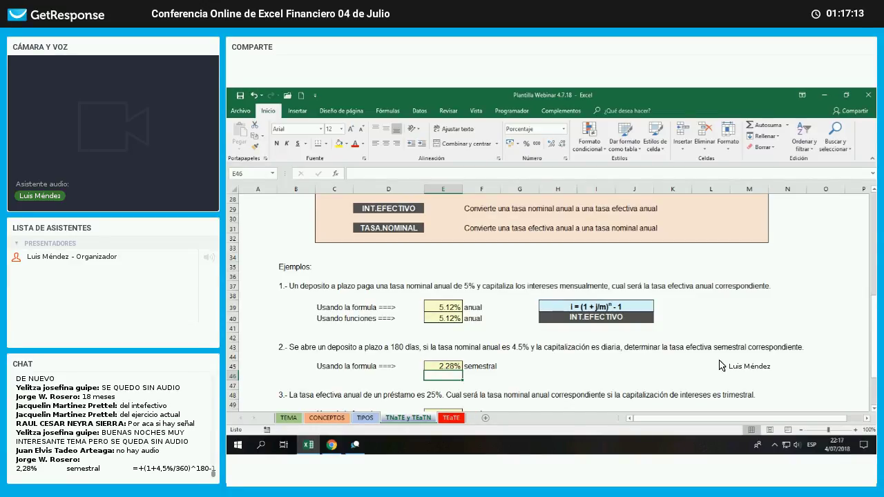
# Examine the formulas in E39 and E45, comparing the capitalization divisor and exponent used in examples 1 and 2
pyautogui.click(449, 309)
pyautogui.press('F2')
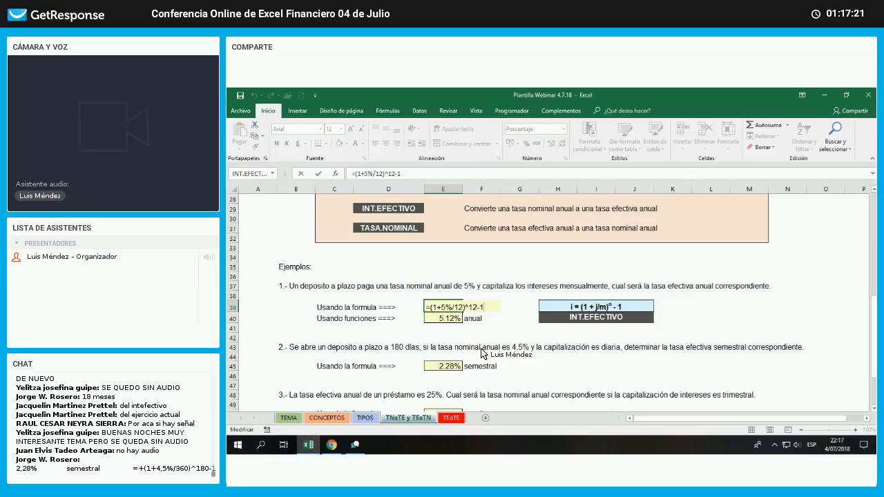
pyautogui.press('Escape')
pyautogui.click(455, 367)
pyautogui.press('F2')
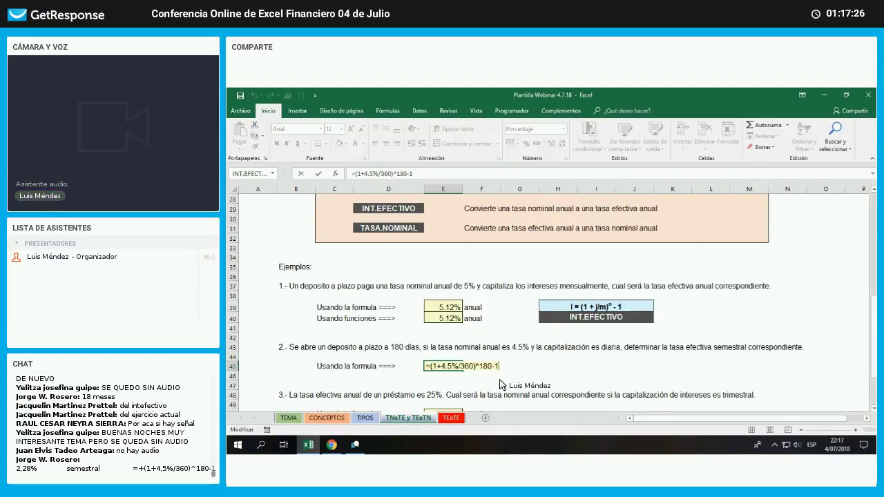
# Examine the arguments INT.EFECTIVO requires, using the cell beneath example 2's formula result, and cancel without inserting the function
pyautogui.press('Escape')
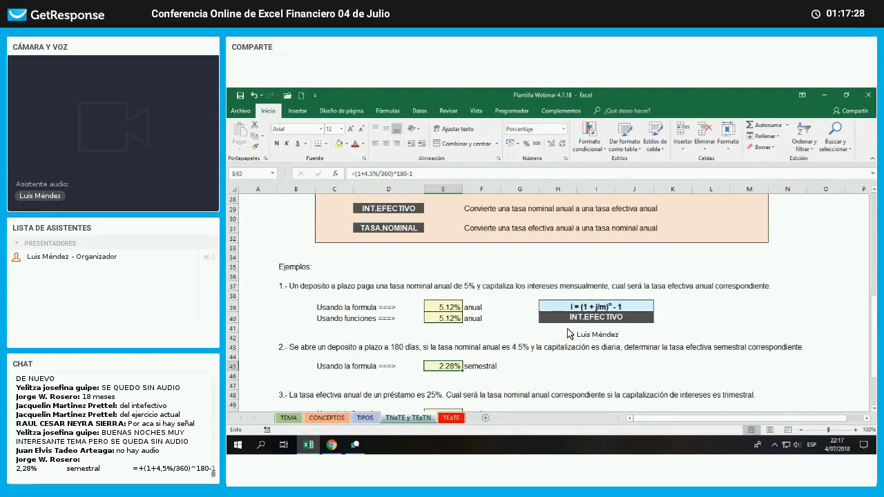
pyautogui.click(568, 320)
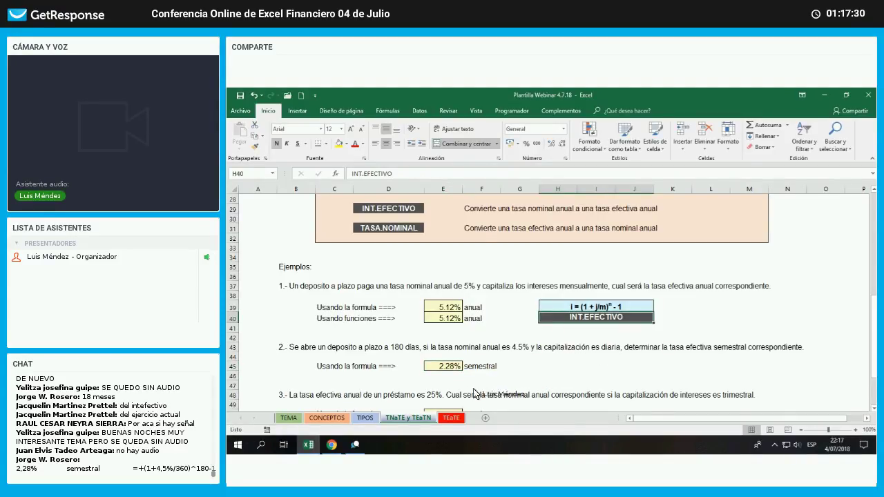
pyautogui.click(448, 377)
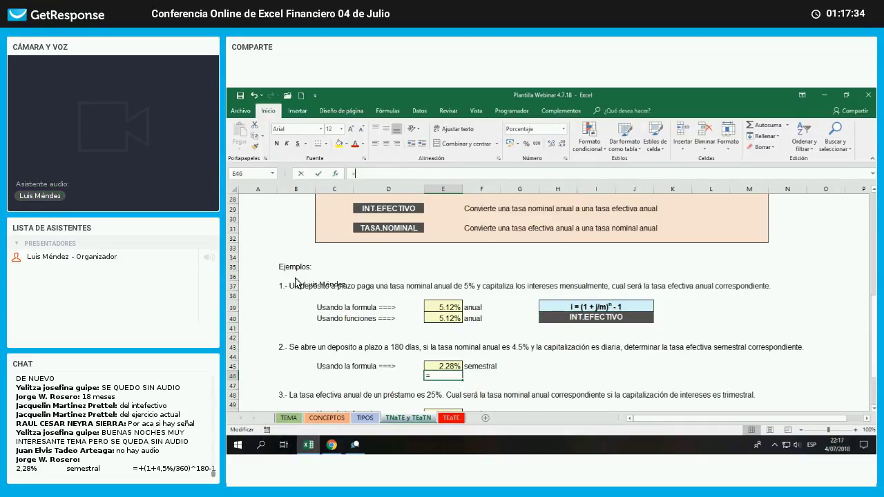
pyautogui.hotkey('shift', 'F3')
pyautogui.click(564, 202)
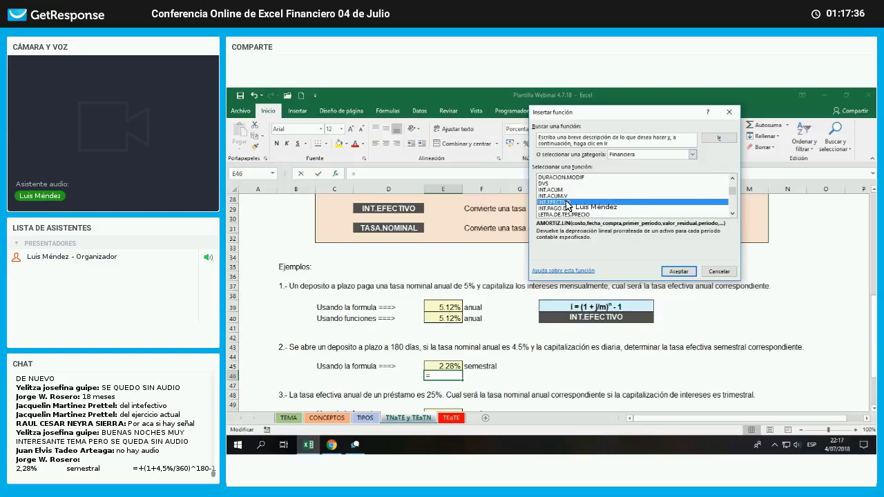
pyautogui.doubleClick(539, 202)
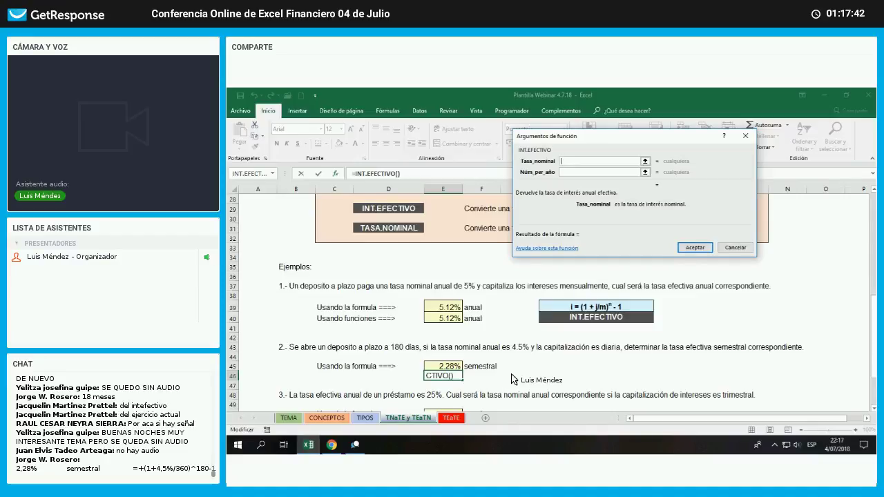
pyautogui.press('Escape')
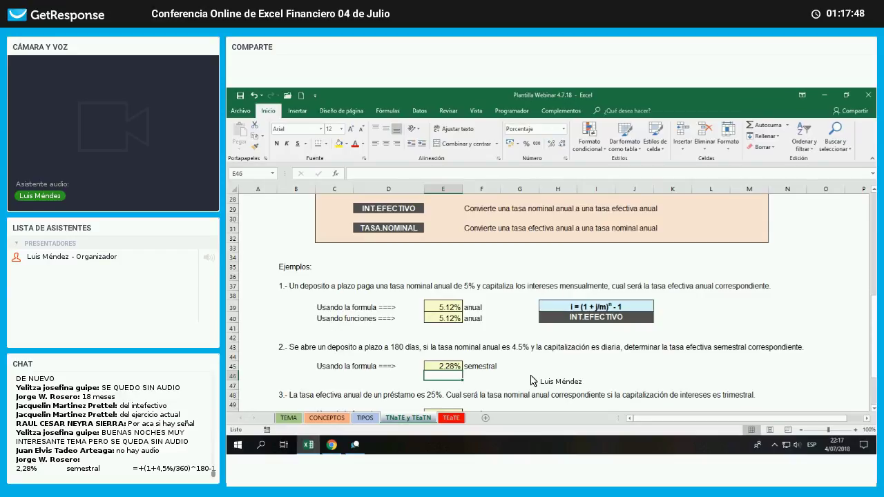
# Read example 3 on the loan's effective annual rate and review the formula for converting an effective rate to a nominal rate
pyautogui.scroll(-3, 532, 376)
pyautogui.click(449, 328)
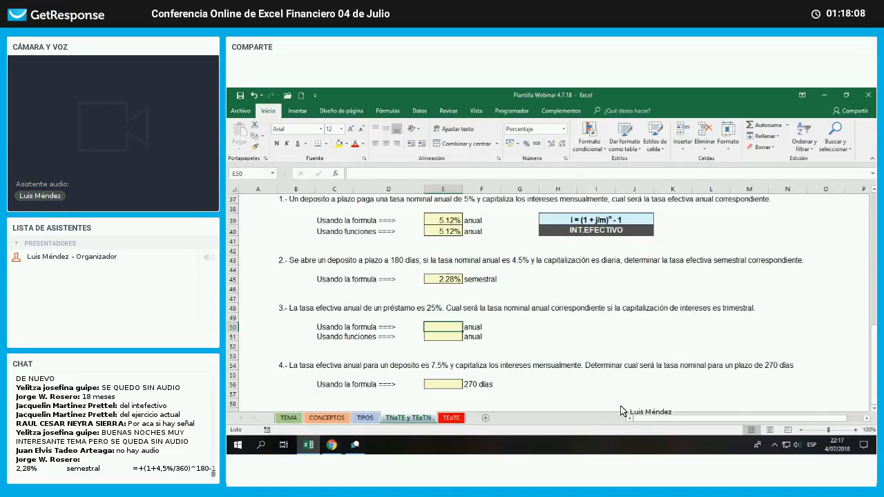
pyautogui.scroll(3, 373, 297)
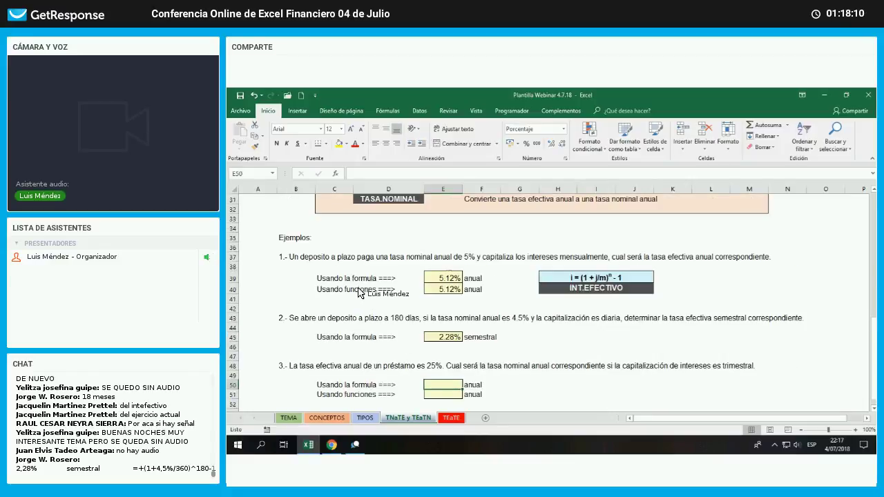
pyautogui.scroll(7, 575, 301)
pyautogui.moveTo(390, 289); pyautogui.dragTo(677, 293)
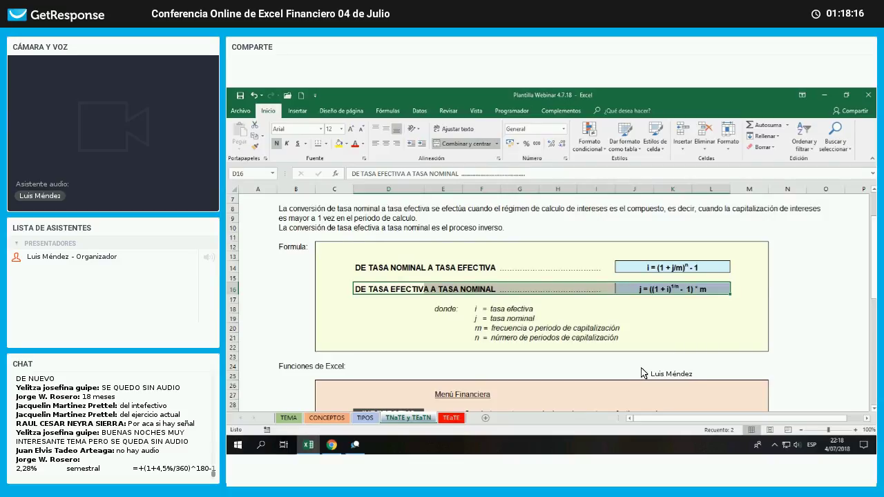
pyautogui.scroll(-5, 640, 373)
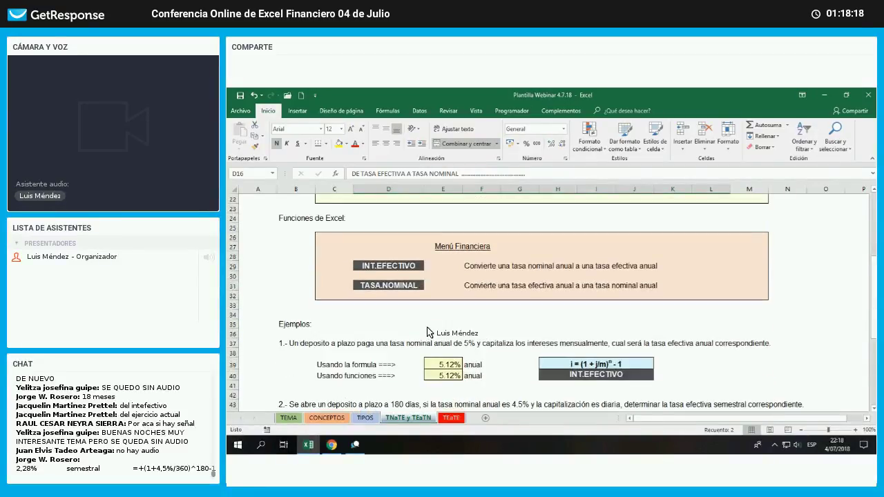
pyautogui.scroll(-5, 404, 328)
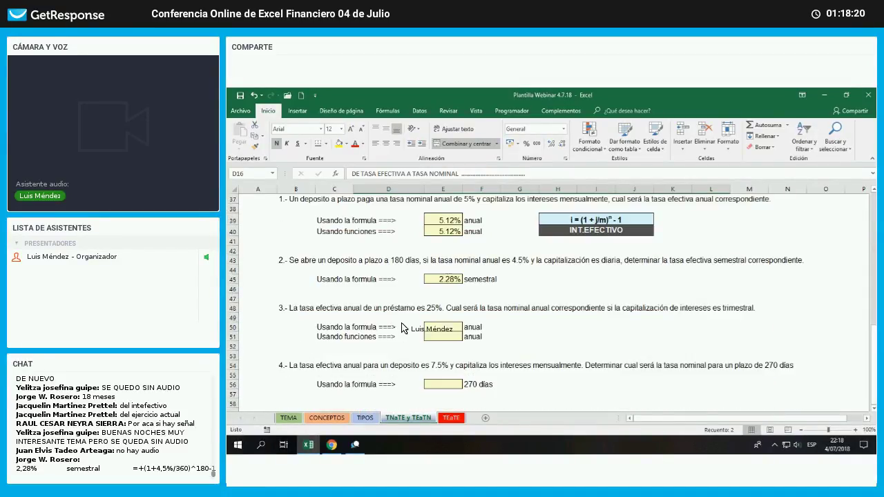
pyautogui.moveTo(304, 309); pyautogui.dragTo(398, 317)
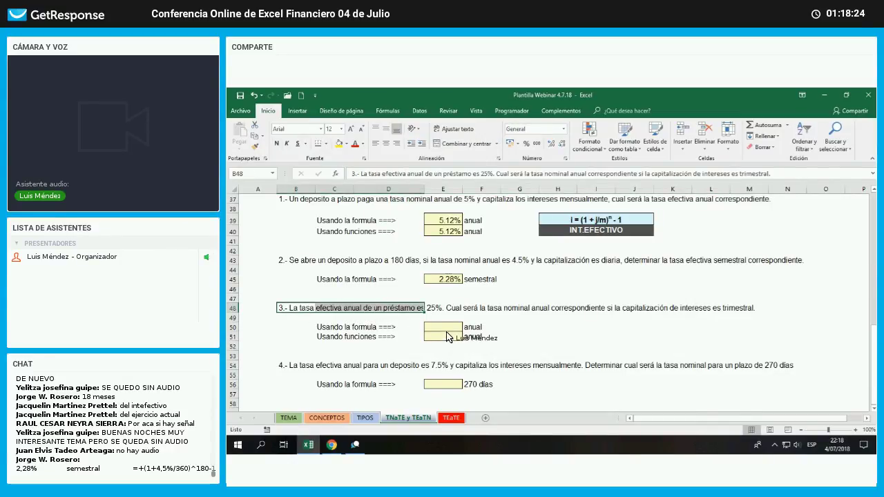
pyautogui.click(447, 331)
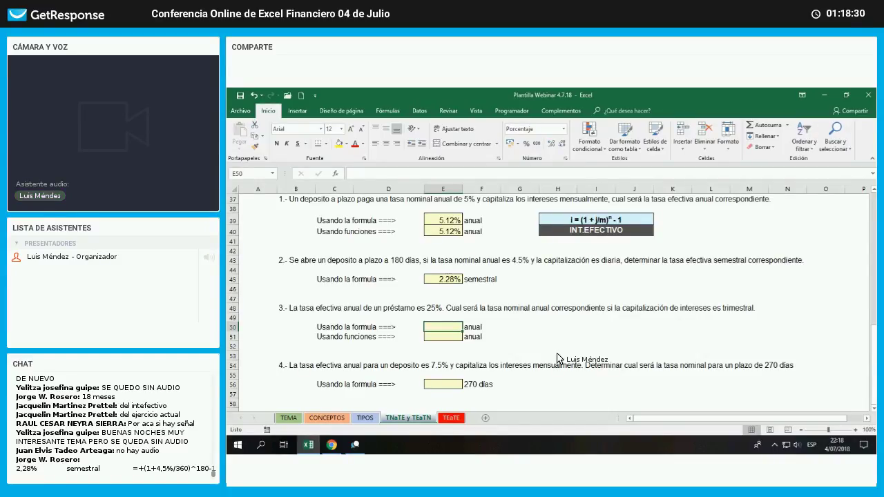
pyautogui.write('=((')
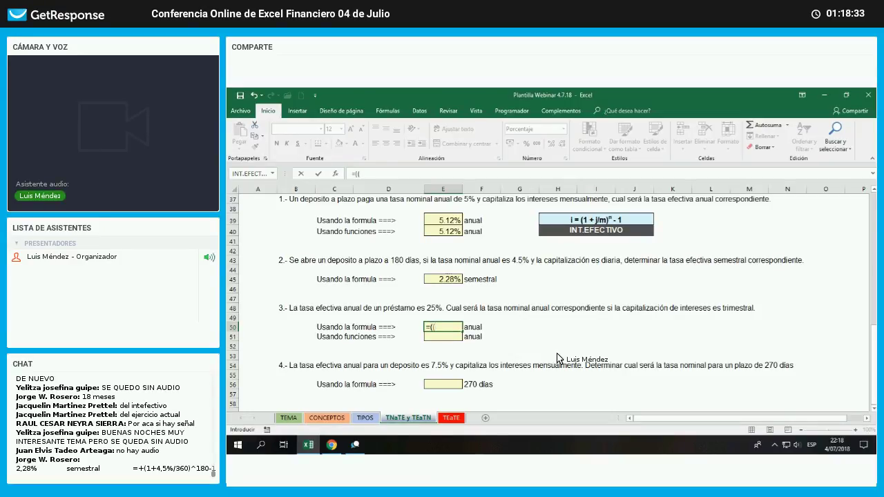
pyautogui.press('Escape')
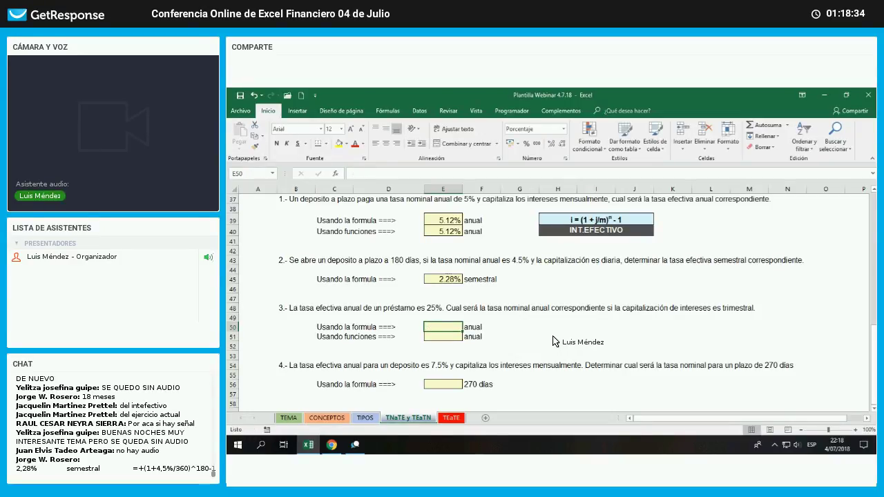
# Copy the effective-to-nominal conversion formula box from J16 to H50, beside example 3's formula result cell
pyautogui.scroll(4, 643, 242)
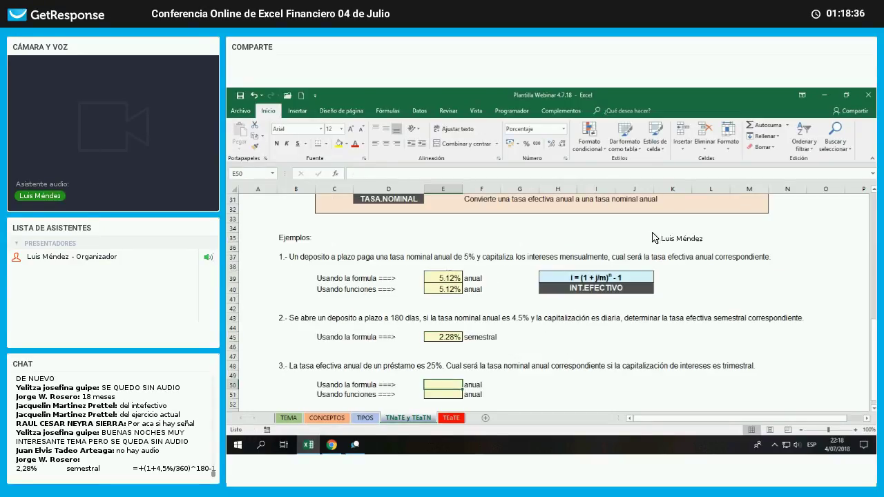
pyautogui.scroll(4, 663, 245)
pyautogui.click(672, 231)
pyautogui.hotkey('ctrl', 'c')
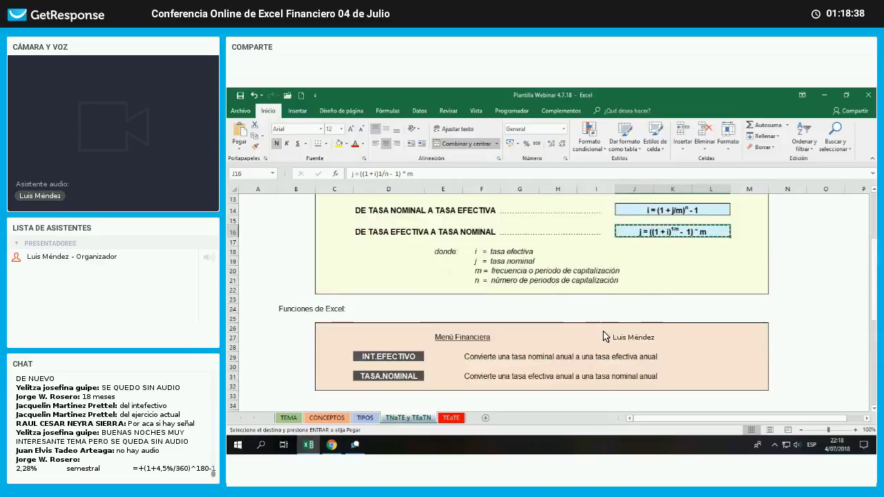
pyautogui.scroll(-2, 587, 353)
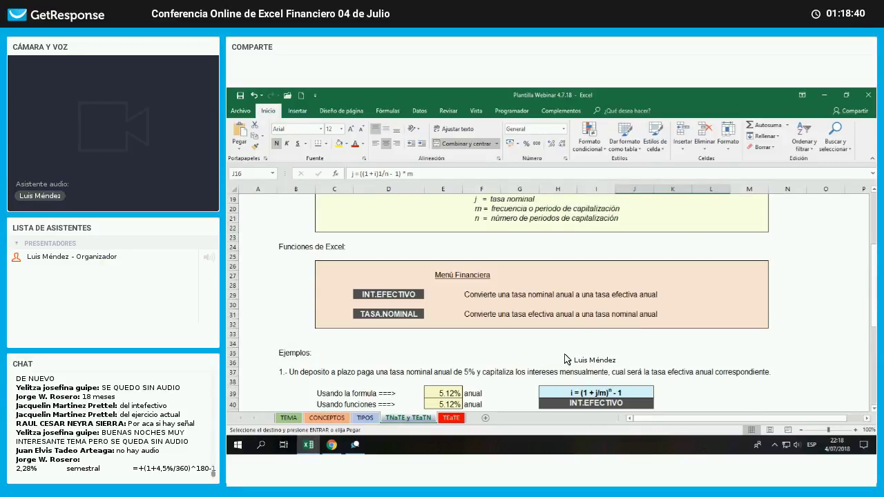
pyautogui.scroll(-5, 592, 277)
pyautogui.rightClick(563, 352)
pyautogui.click(582, 192)
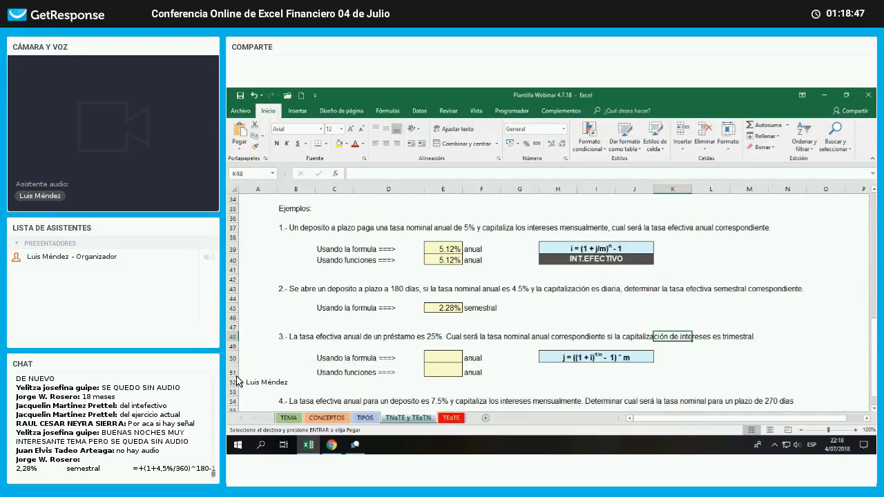
# Calculate example 3's nominal annual rate by formula in E50 with =((1+25%)^(1/4)-1)*4
pyautogui.click(442, 360)
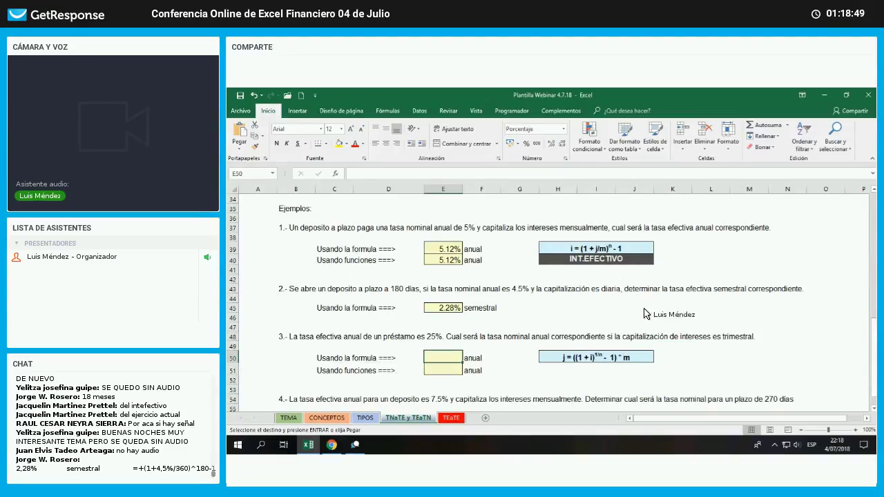
pyautogui.write('=((')
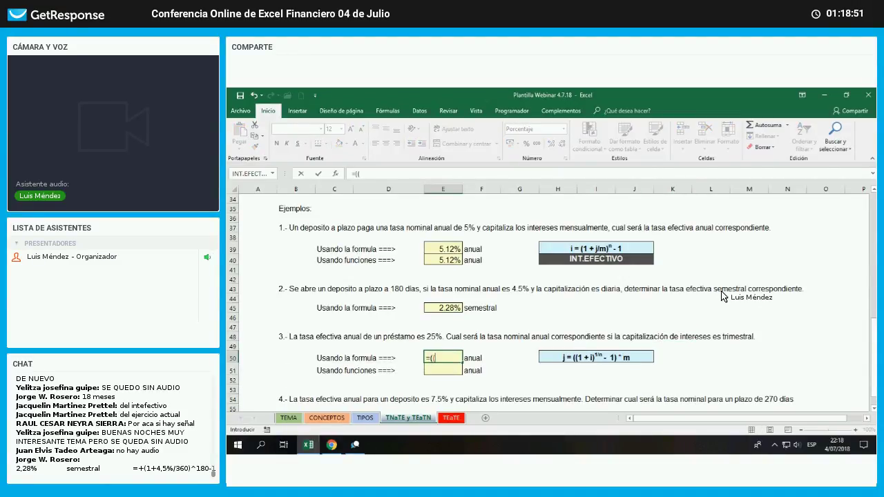
pyautogui.write('1+25%)^')
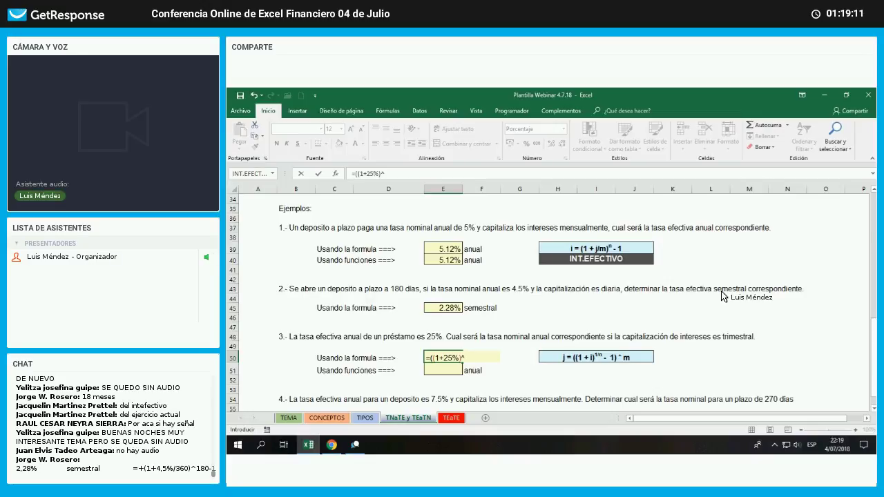
pyautogui.write('(1/4')
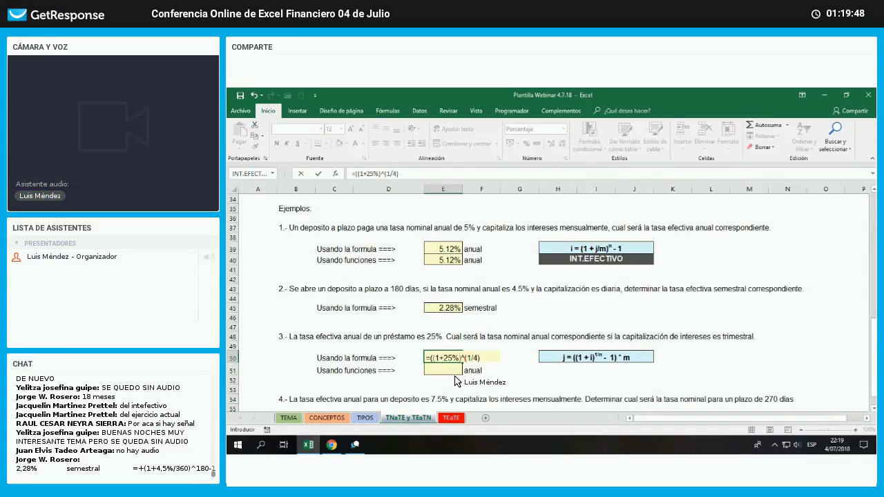
pyautogui.write('-1')
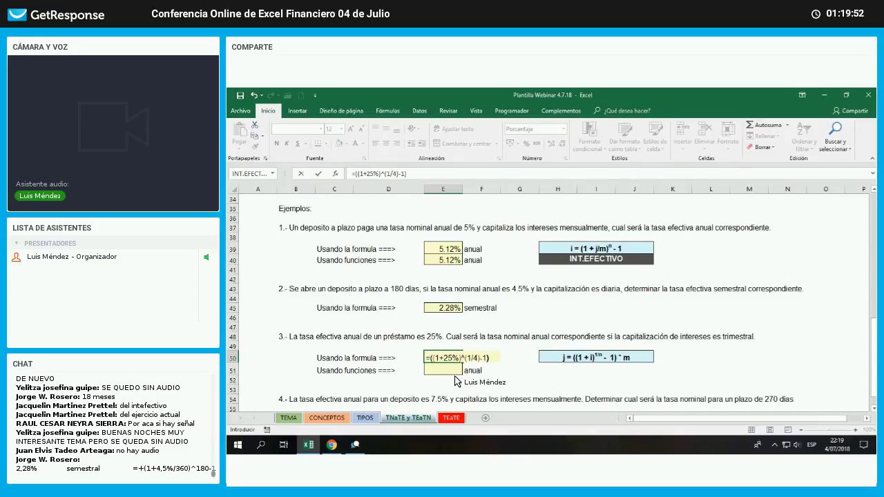
pyautogui.write(')*4')
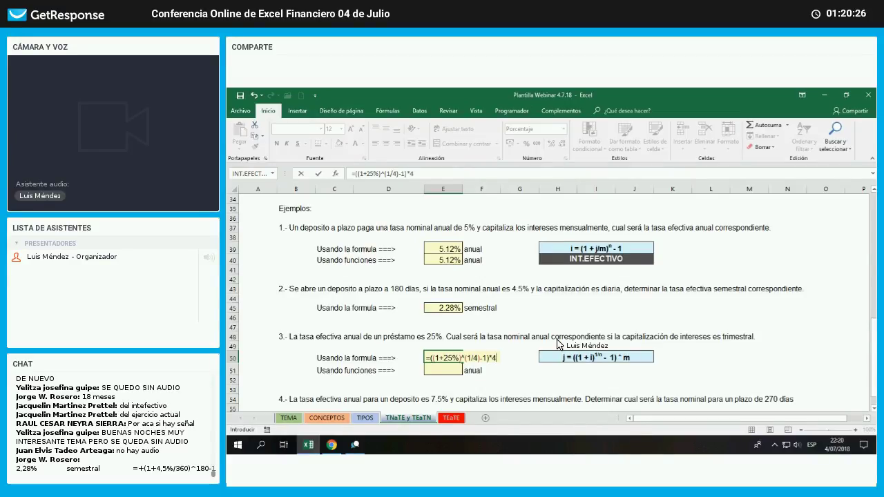
pyautogui.press('Return')
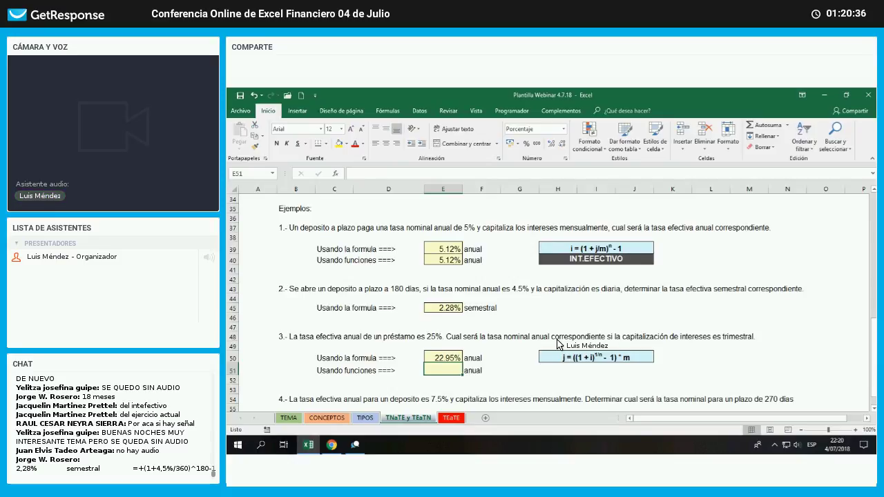
# Copy the TASA.NOMINAL label from D31 to H51 and merge and center it across H51:J51 under example 3's formula
pyautogui.scroll(5, 406, 324)
pyautogui.rightClick(391, 315)
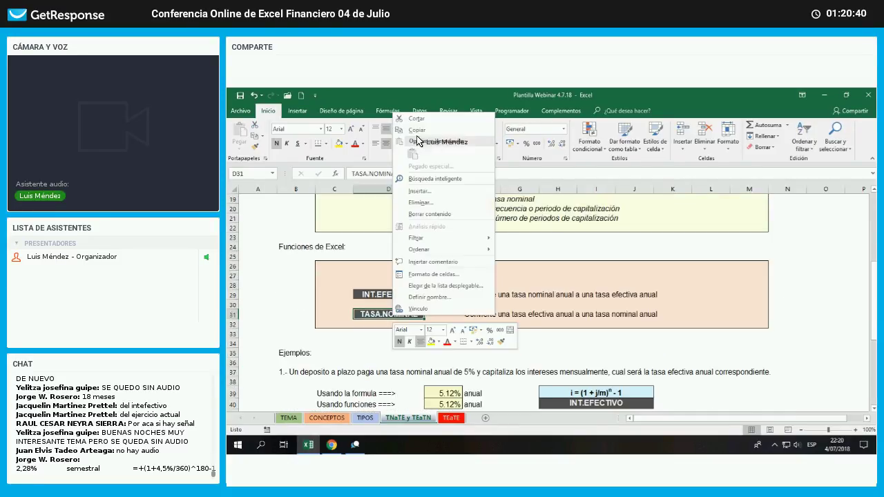
pyautogui.click(417, 130)
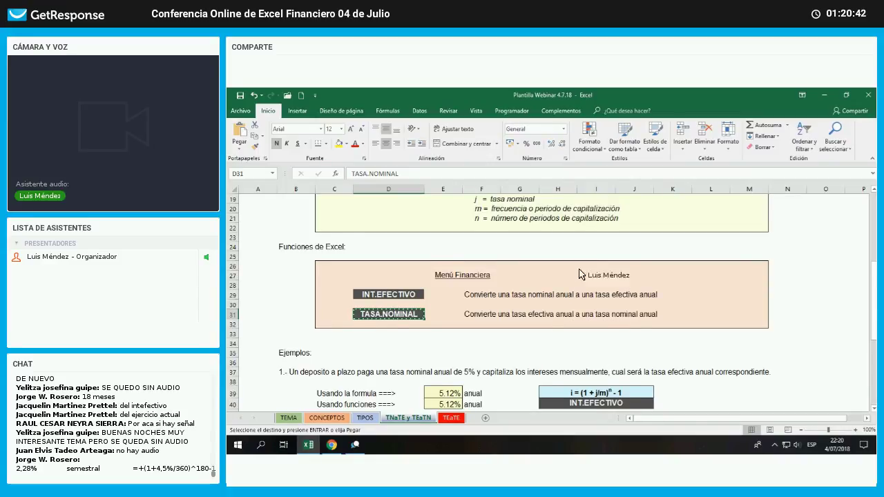
pyautogui.scroll(-5, 581, 274)
pyautogui.click(596, 371)
pyautogui.hotkey('ctrl', 'v')
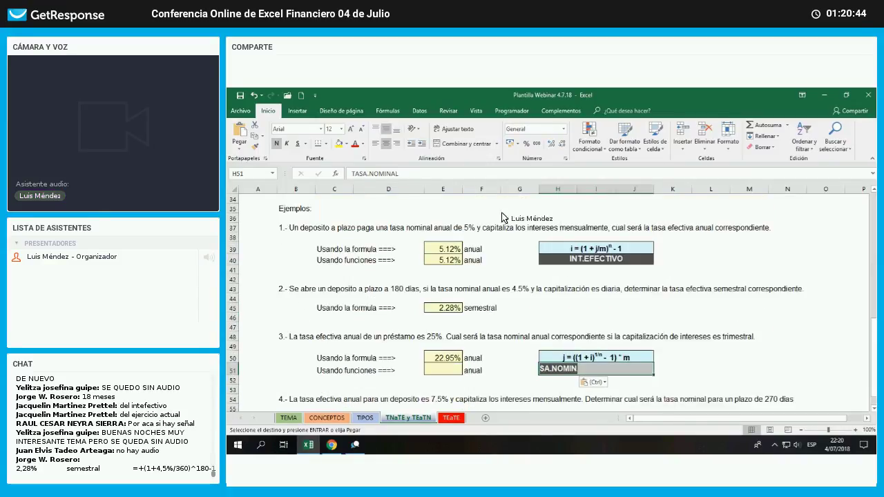
pyautogui.click(467, 143)
pyautogui.click(753, 353)
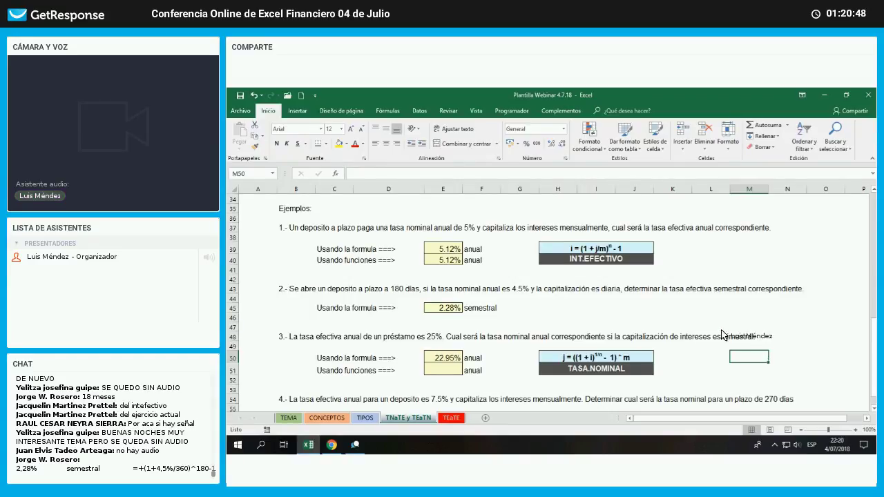
# Calculate example 3's nominal annual rate in E51 with the TASA.NOMINAL function, using Tasa_efect 25% and Núm_per_año 4
pyautogui.click(584, 262)
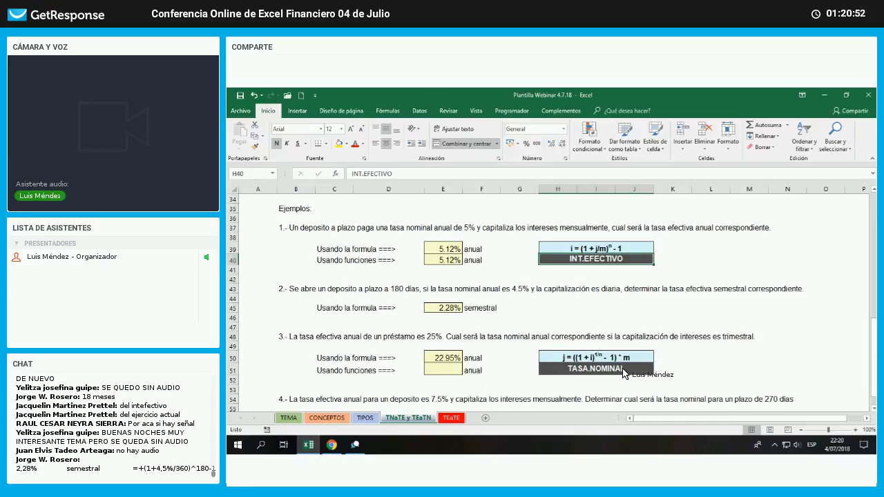
pyautogui.click(628, 370)
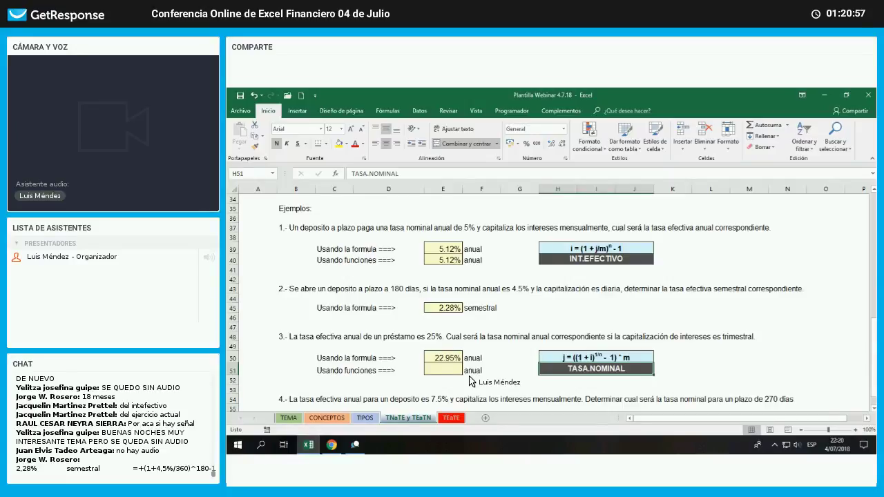
pyautogui.click(447, 371)
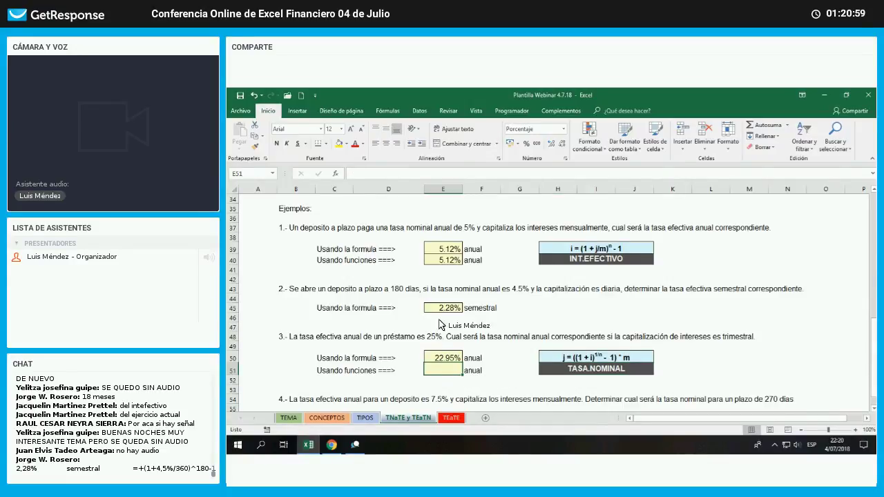
pyautogui.click(345, 178)
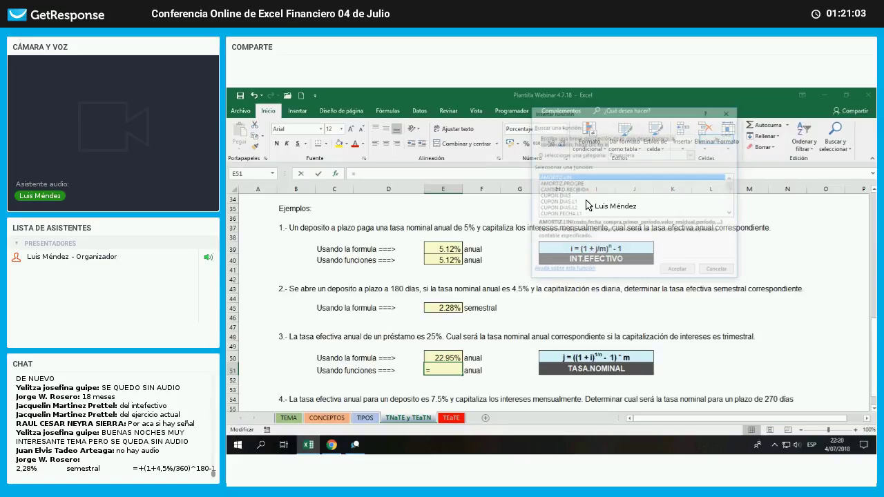
pyautogui.scroll(-10, 573, 208)
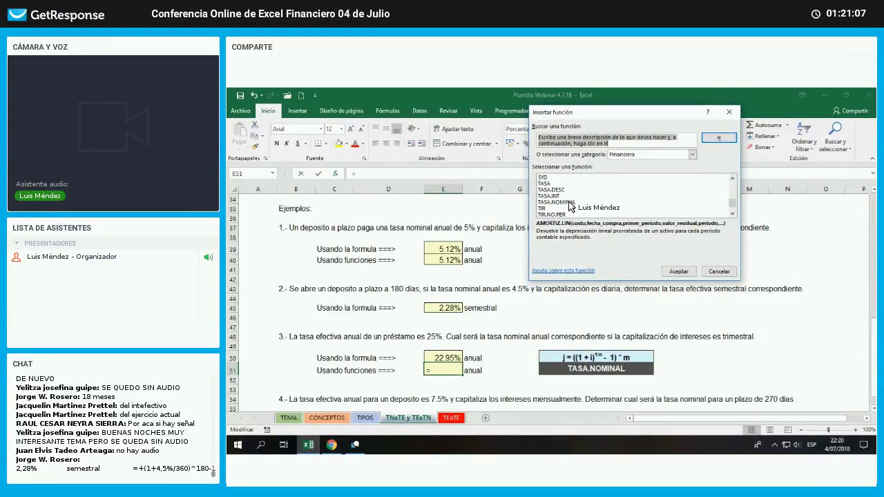
pyautogui.doubleClick(556, 202)
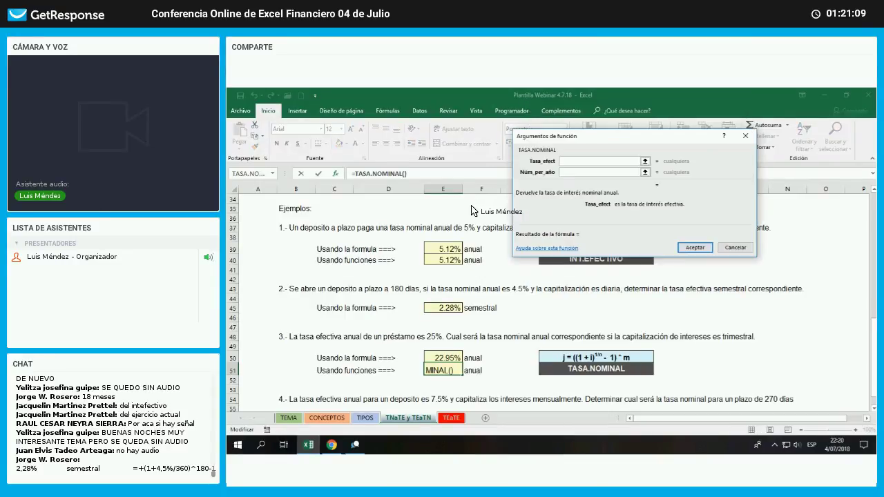
pyautogui.moveTo(591, 139); pyautogui.dragTo(470, 208)
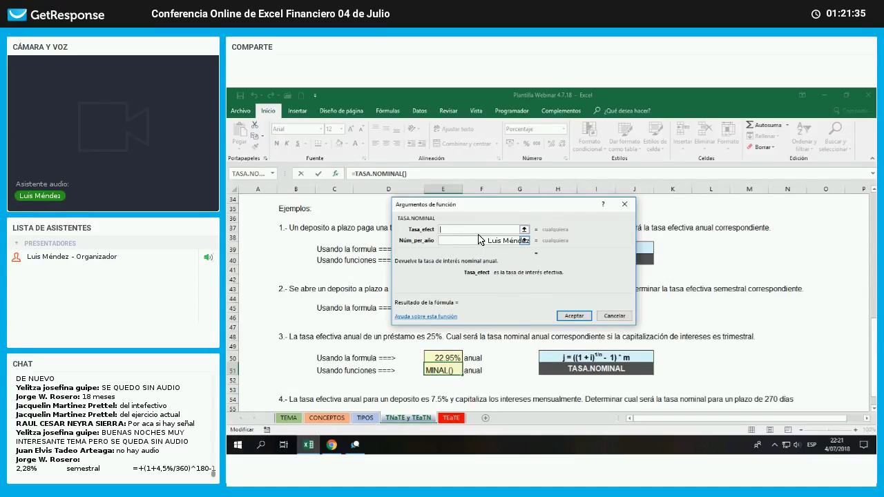
pyautogui.write('25%')
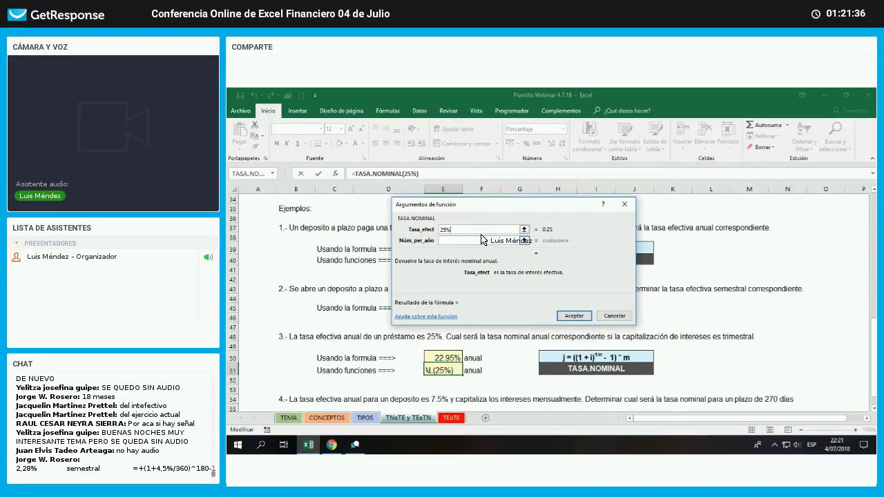
pyautogui.click(462, 242)
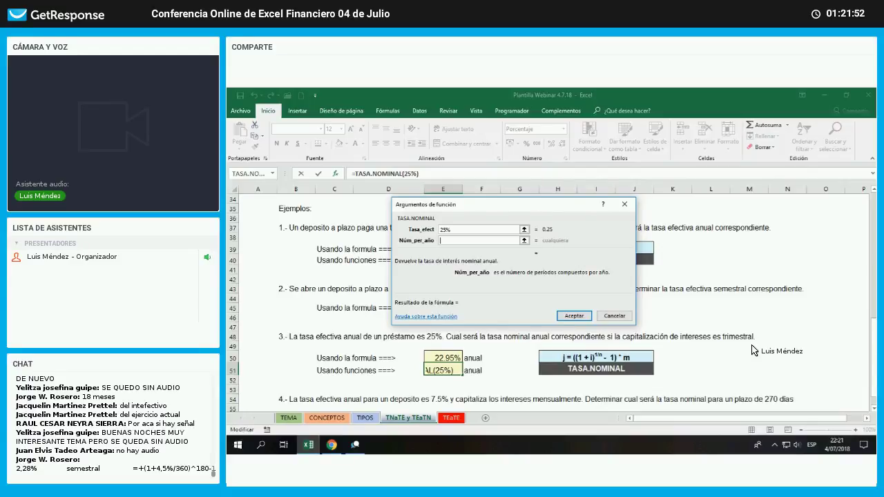
pyautogui.write('4')
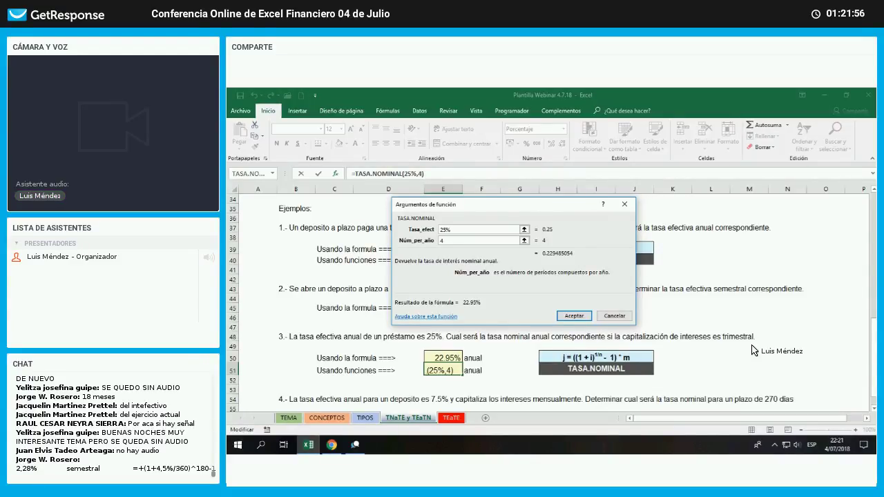
pyautogui.press('Return')
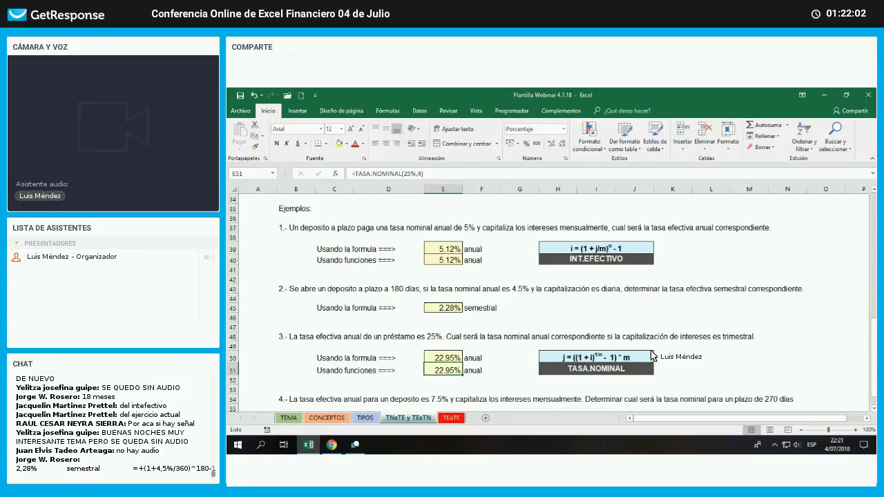
# Calculate example 4's nominal rate for 270 days in E56 with the formula =((1+7.5%)^(1/12)-1)*9
pyautogui.scroll(-2, 454, 318)
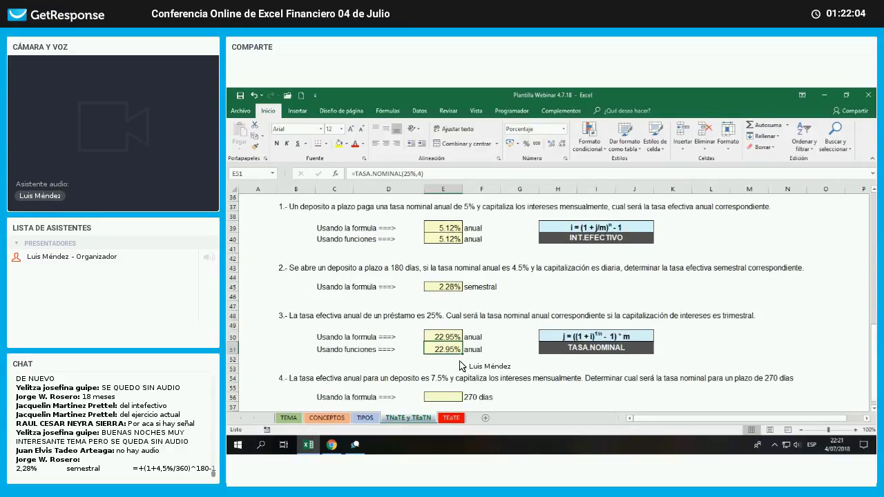
pyautogui.click(453, 386)
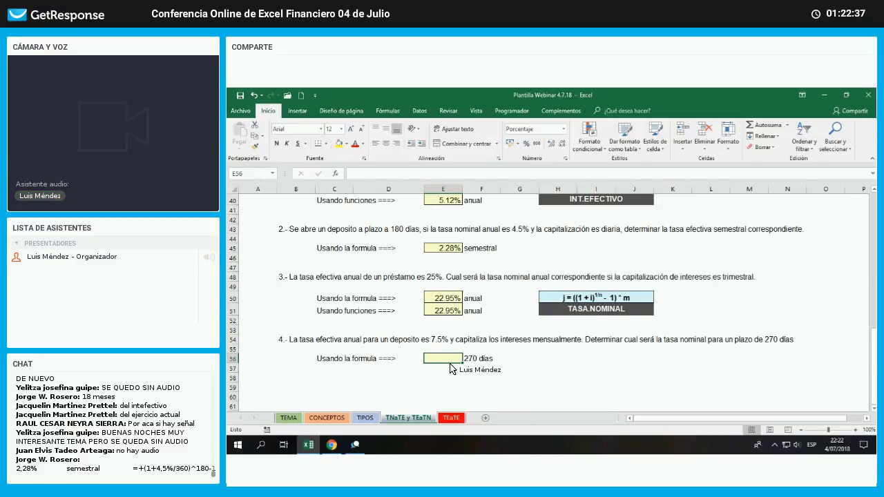
pyautogui.click(597, 301)
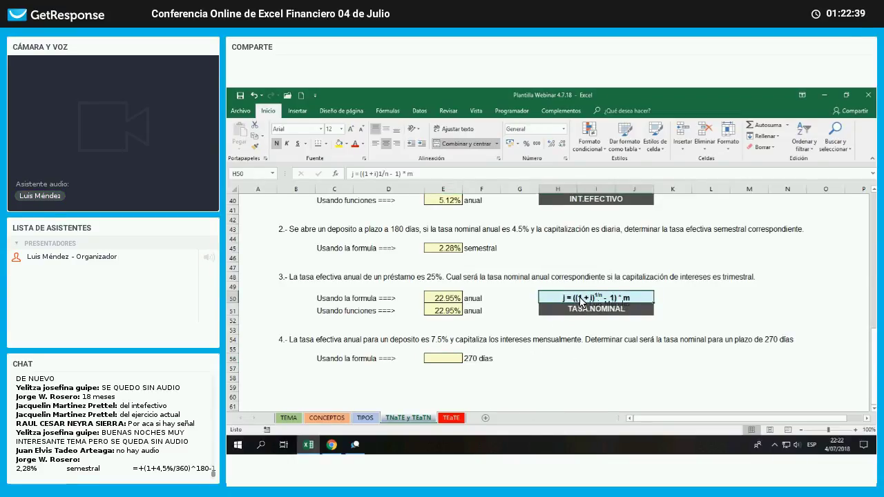
pyautogui.click(452, 358)
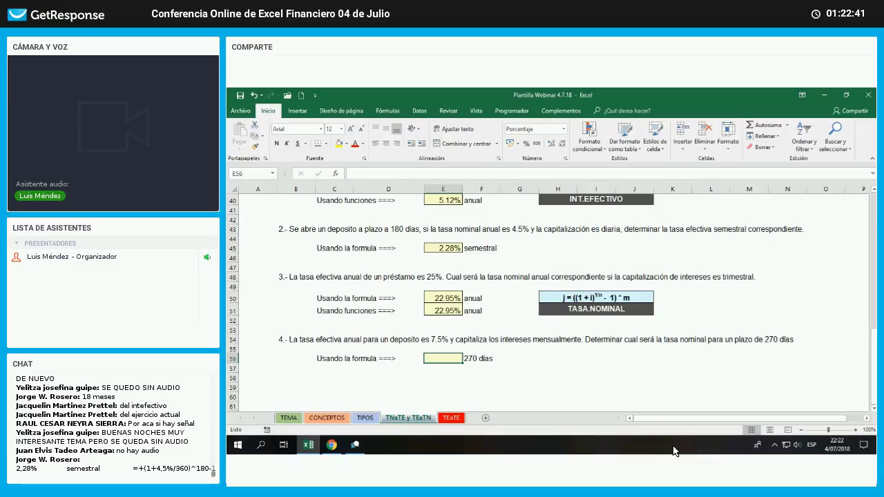
pyautogui.write('=((1+')
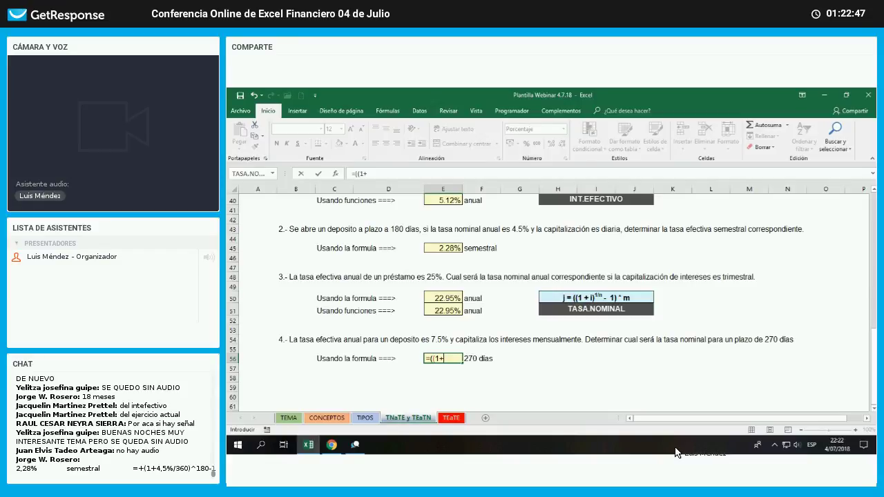
pyautogui.write('7.')
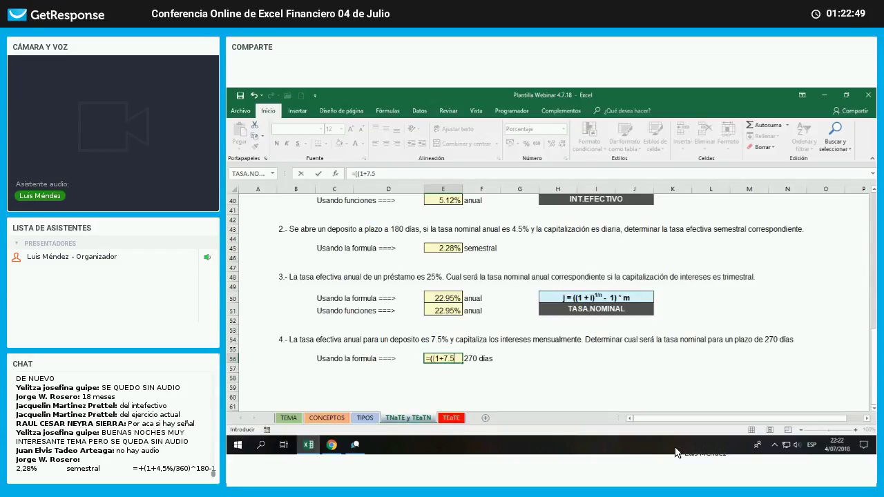
pyautogui.write('5%')
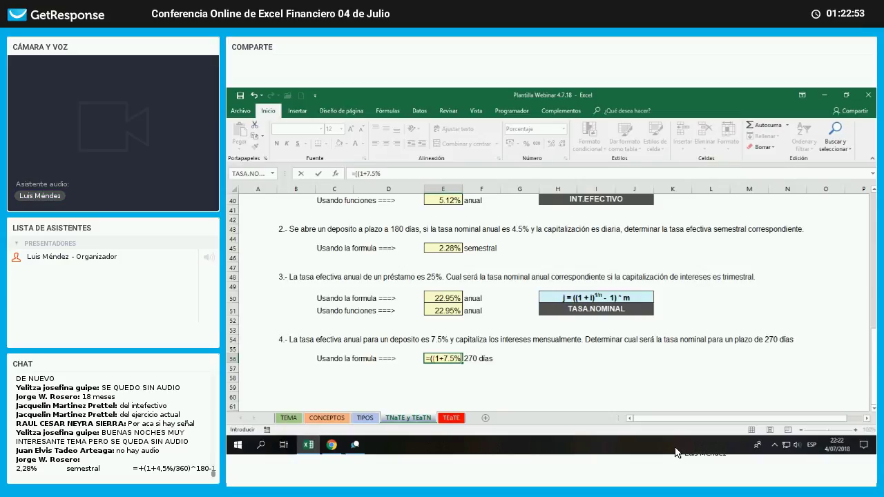
pyautogui.write(')')
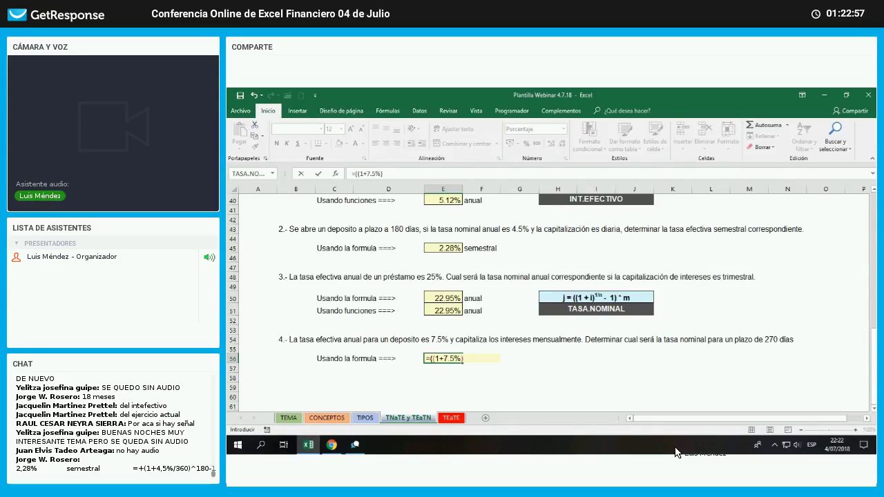
pyautogui.write('^')
pyautogui.write('(1/12')
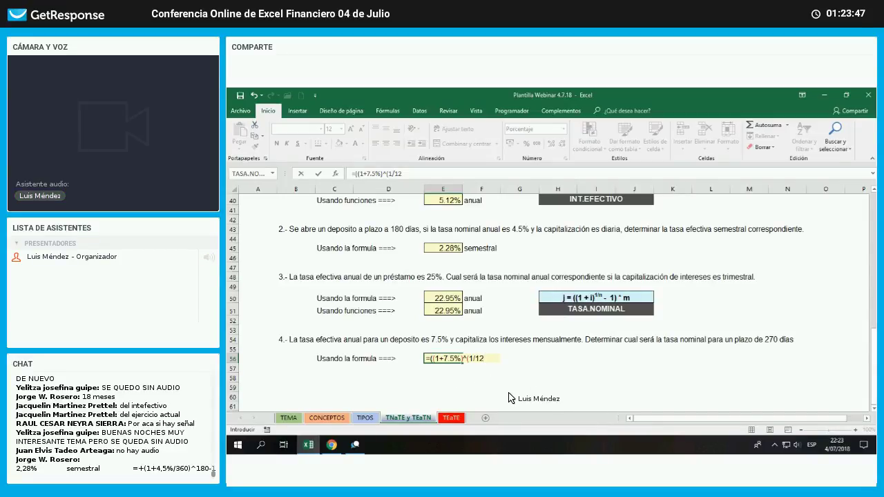
pyautogui.write(')-1)*')
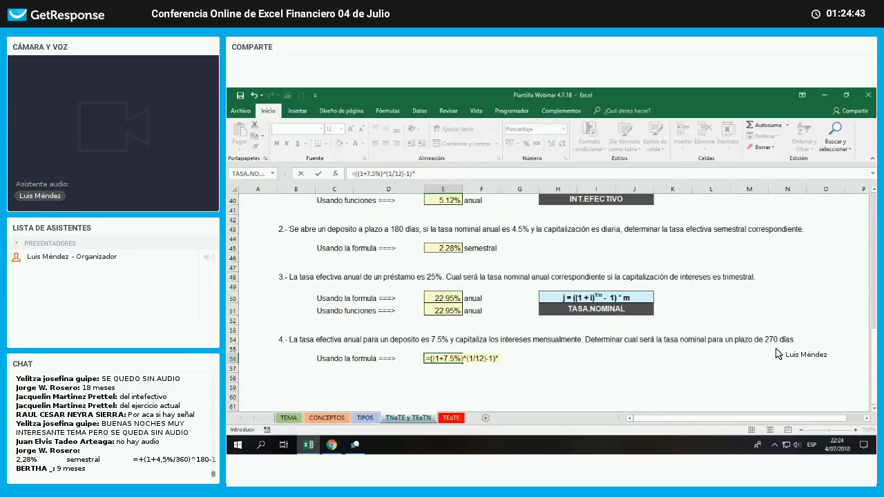
pyautogui.write('9')
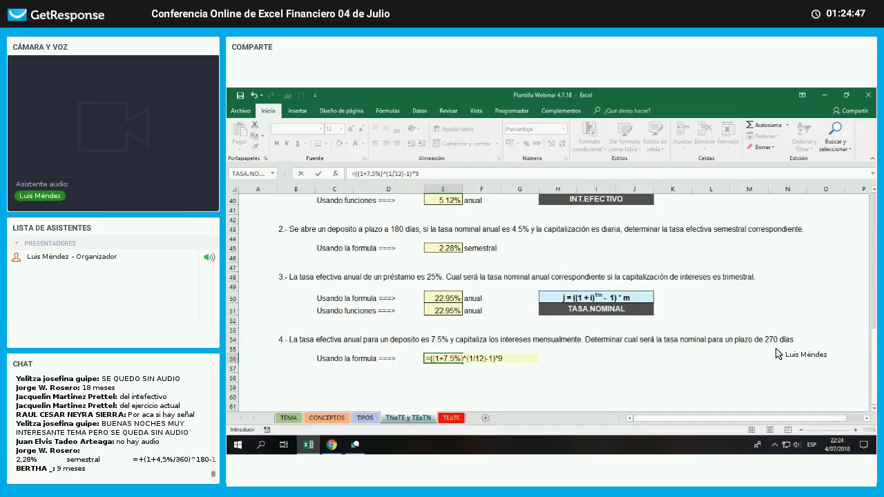
pyautogui.press('Return')
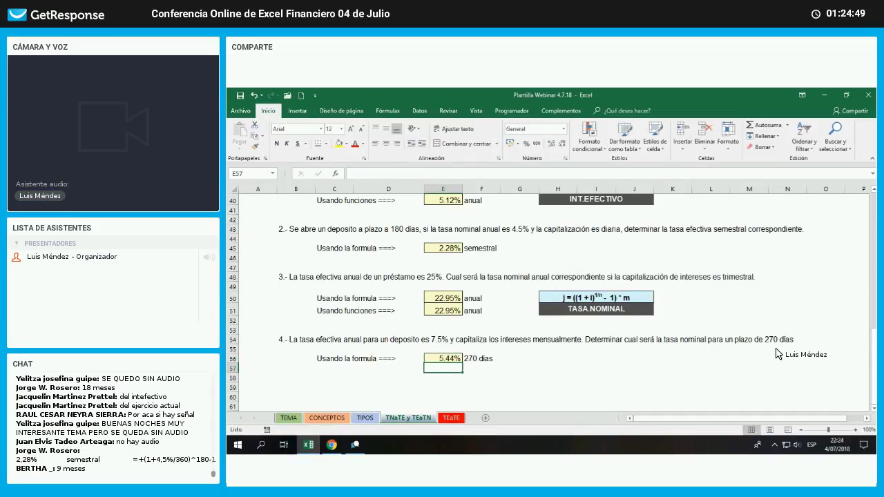
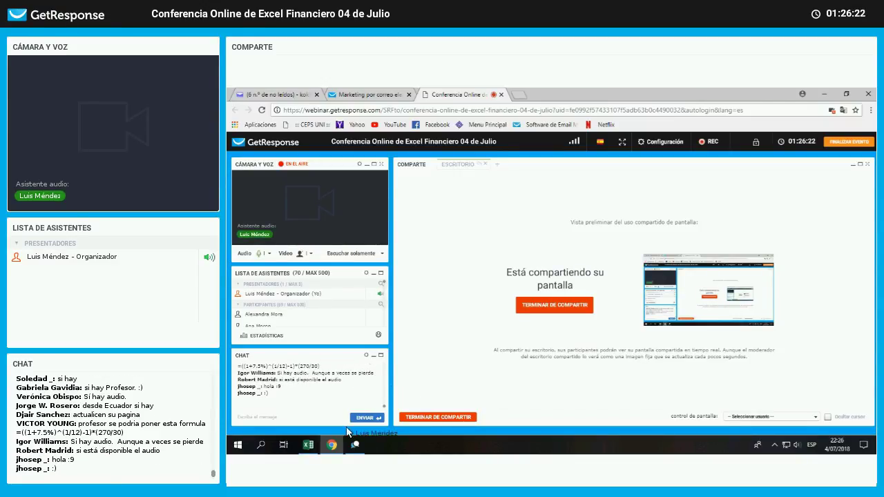
# Switch back to the Excel workbook and review the solved examples and example 4's formula in E56
pyautogui.moveTo(317, 448)
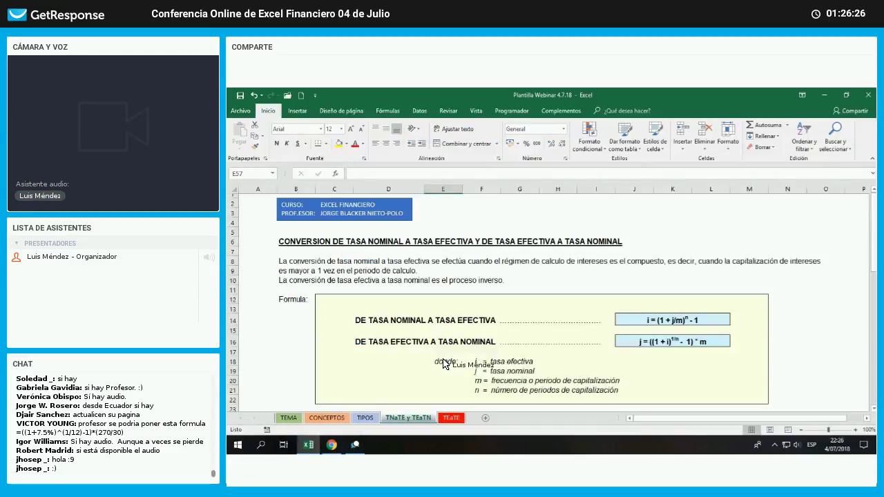
pyautogui.scroll(-4, 443, 365)
pyautogui.scroll(-6, 445, 363)
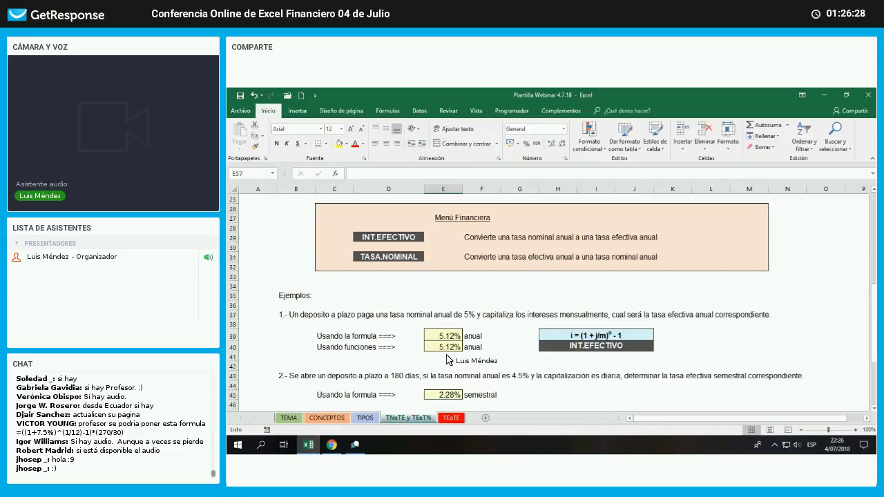
pyautogui.scroll(2, 452, 304)
pyautogui.scroll(-2, 532, 355)
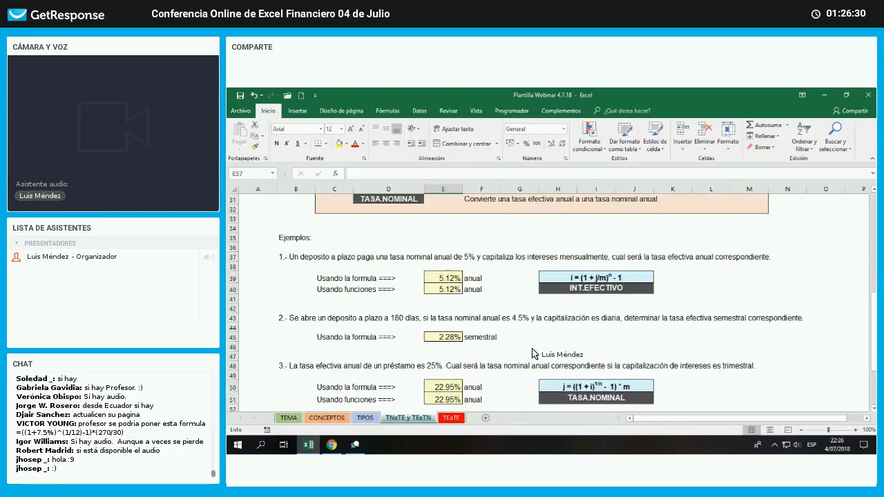
pyautogui.scroll(-4, 558, 367)
pyautogui.scroll(1, 565, 371)
pyautogui.scroll(1, 565, 370)
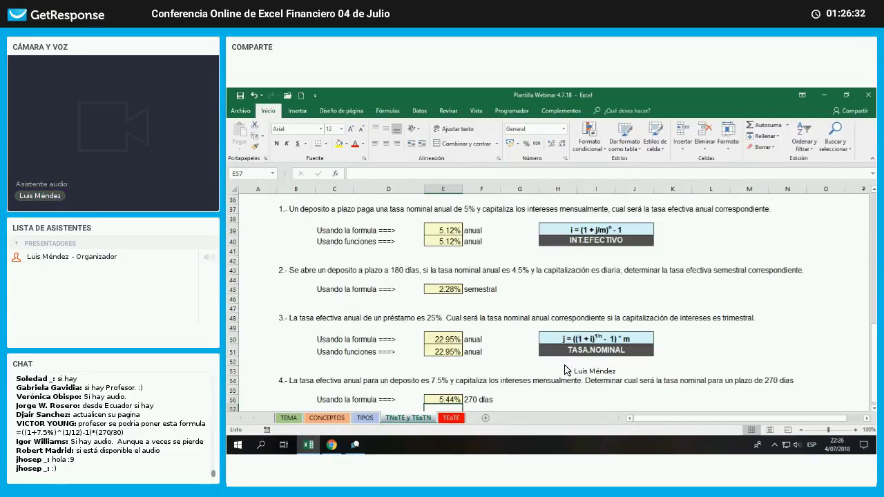
pyautogui.scroll(-2, 565, 371)
pyautogui.press('Up')
pyautogui.press('F2')
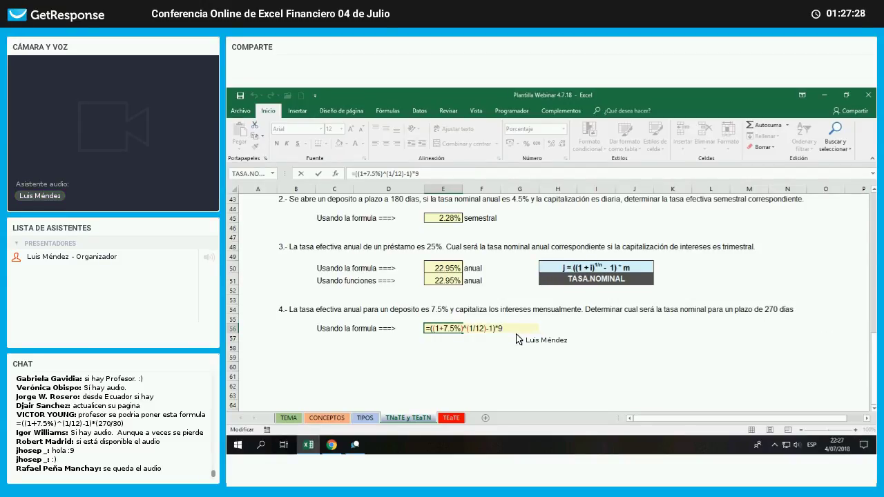
pyautogui.press('Return')
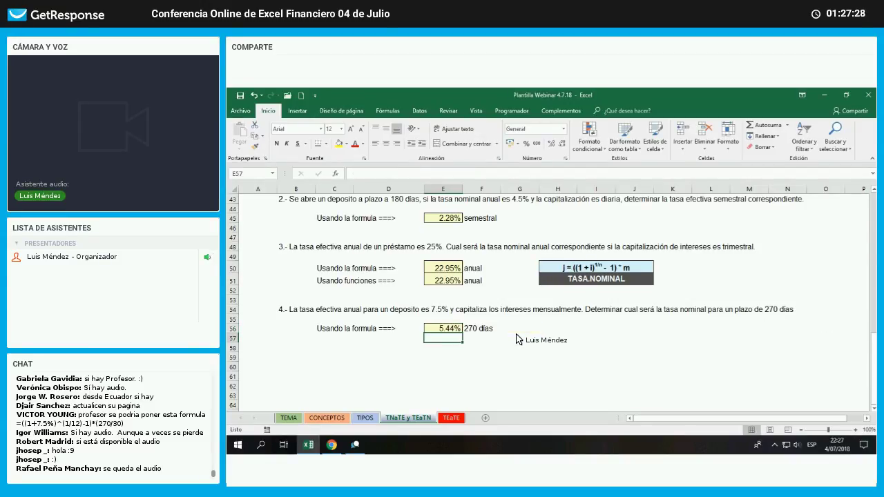
# Switch to the webinar page in Chrome and read the attendees' latest questions in the chat
pyautogui.click(332, 444)
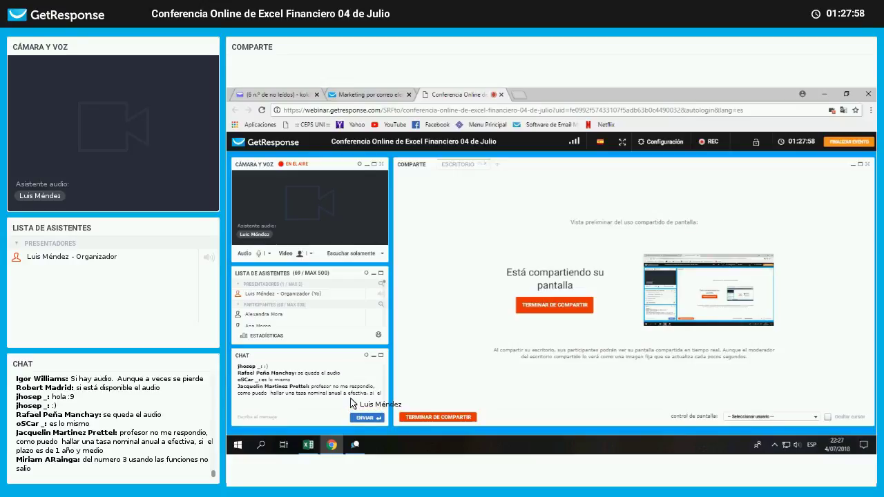
pyautogui.scroll(2, 351, 399)
pyautogui.scroll(-3, 351, 400)
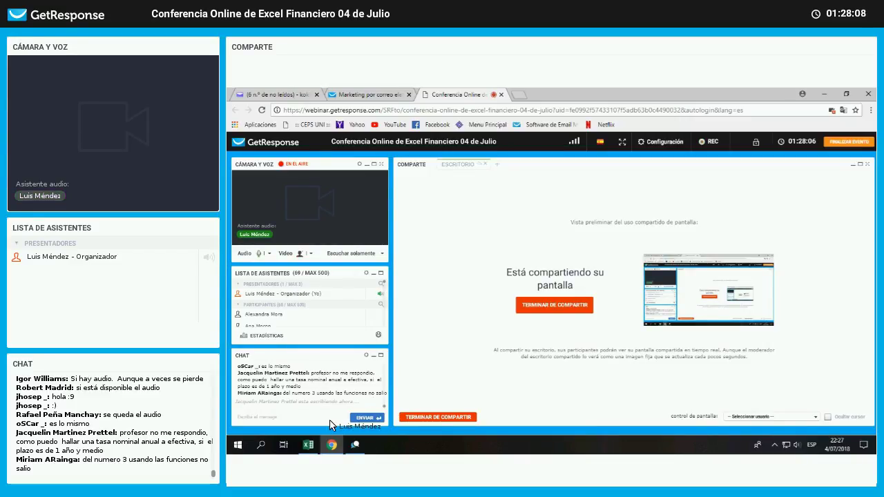
# Return to the Excel workbook and enter the example number 5.- in B59, below example 4
pyautogui.click(312, 446)
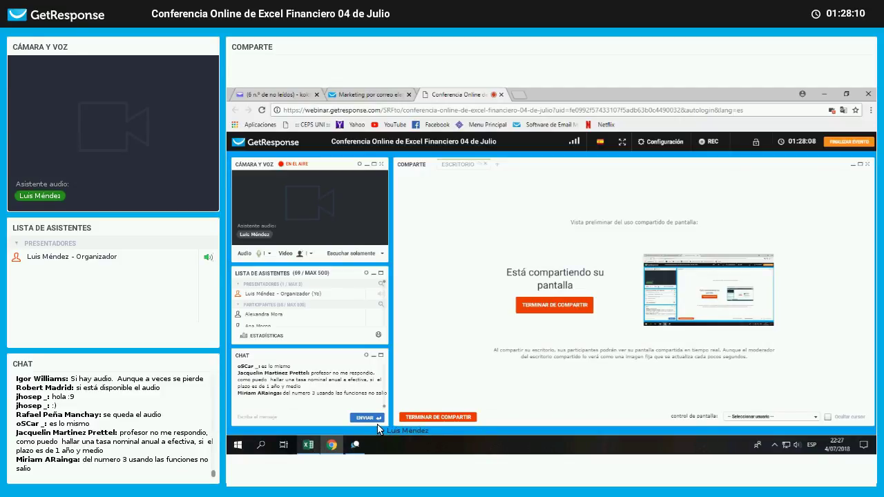
pyautogui.write('5.-')
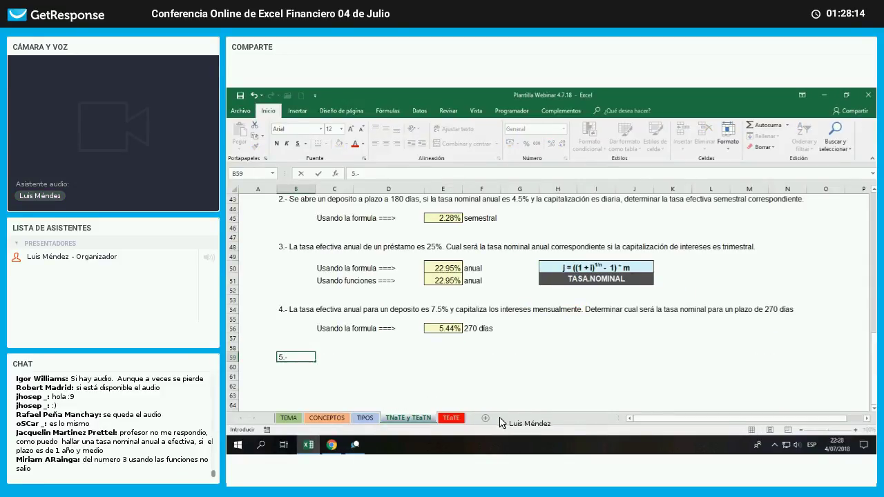
pyautogui.press('Return')
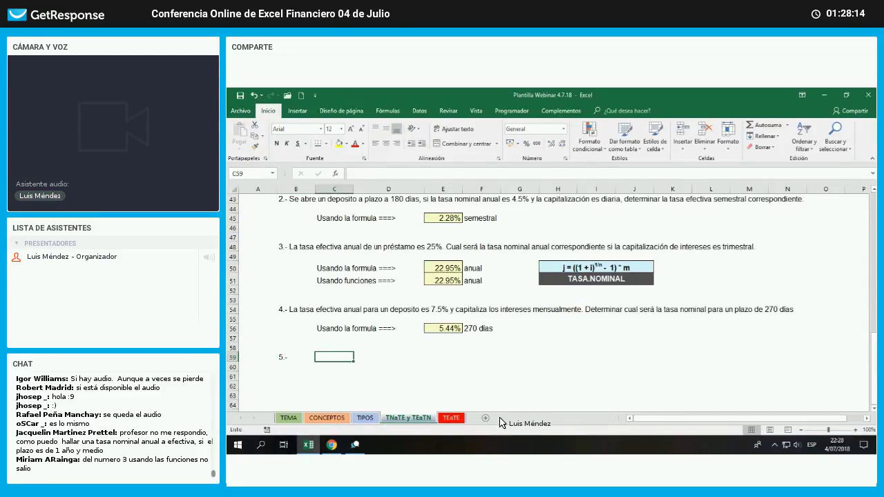
# Continue example 5 in B59 with "La tasa nominal anual para un deposito es 10% y la capitalizacion de intereses es mensual"
pyautogui.press('F2')
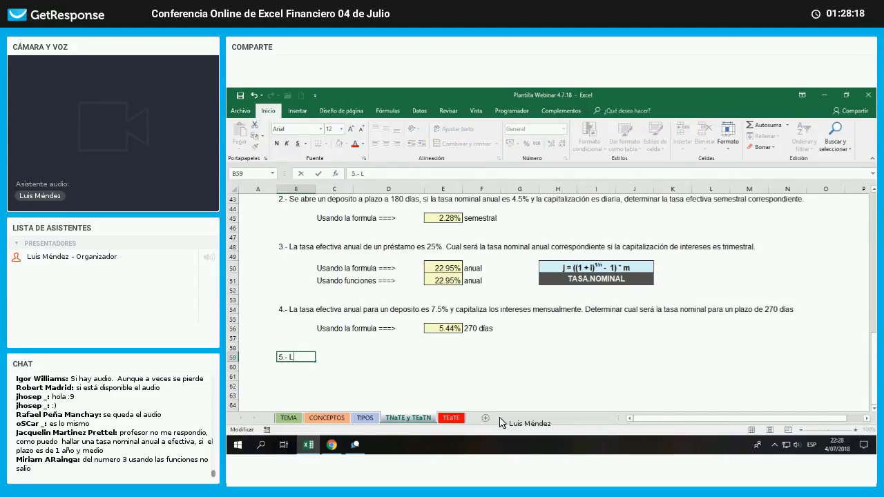
pyautogui.write('La tasa nomi')
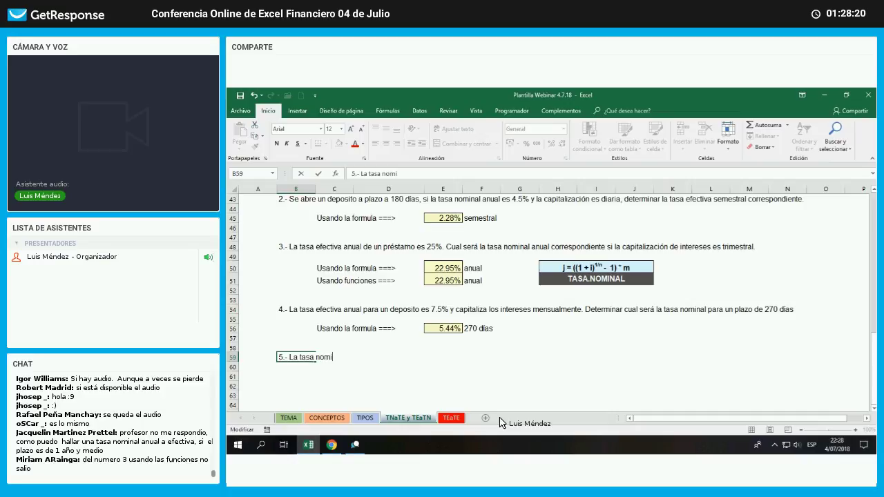
pyautogui.write('nal anual para un deposito')
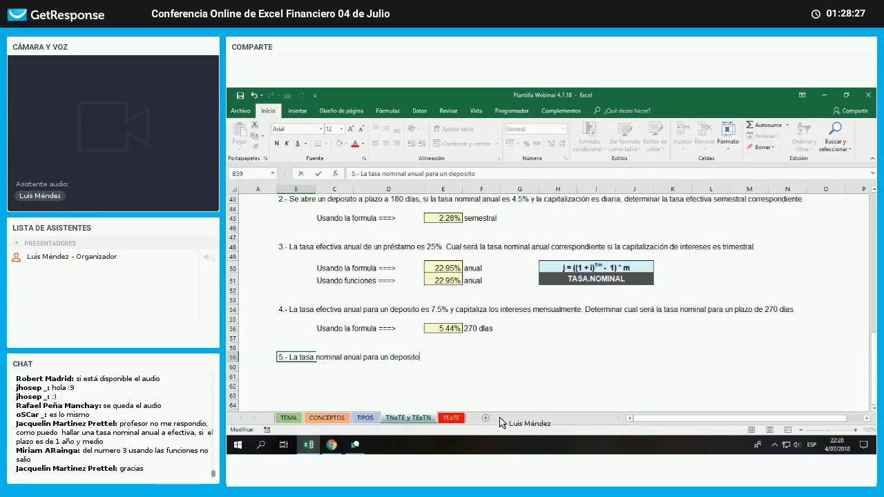
pyautogui.write('s')
pyautogui.write('10% y la c')
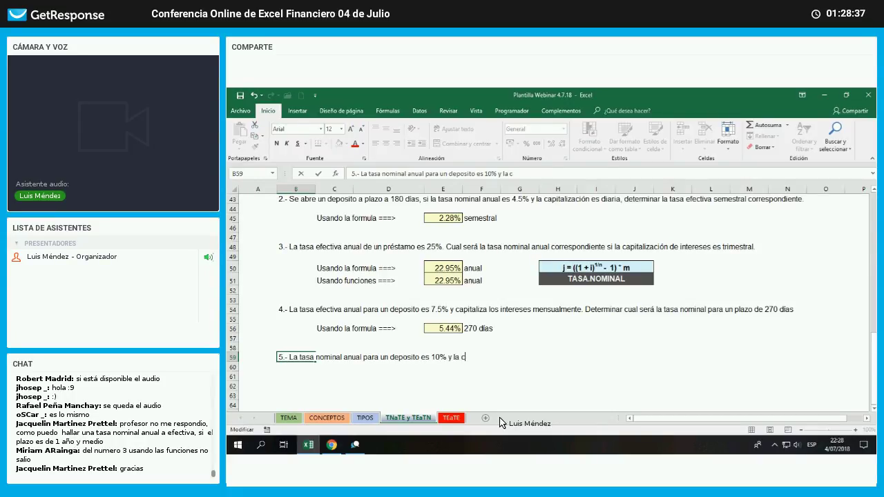
pyautogui.write('api')
pyautogui.press('BackSpace')
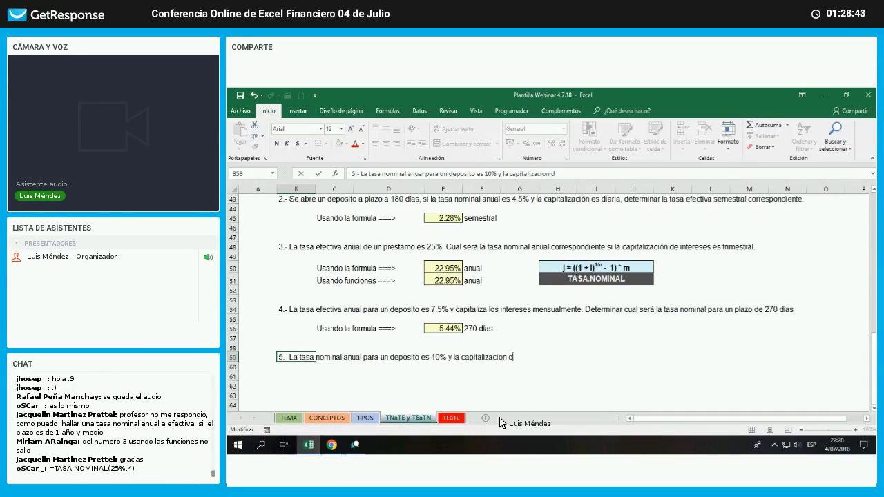
pyautogui.write('n de intereses es mensua')
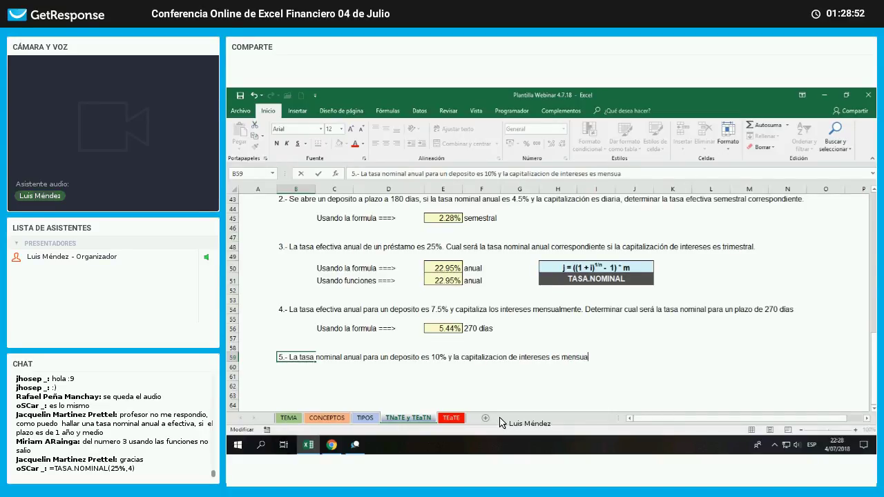
pyautogui.write('l')
# Complete the statement in B59 with ". Cual sera la tasa efectiva correspondiente si el plazo de la operación"
pyautogui.write('. Cual ser')
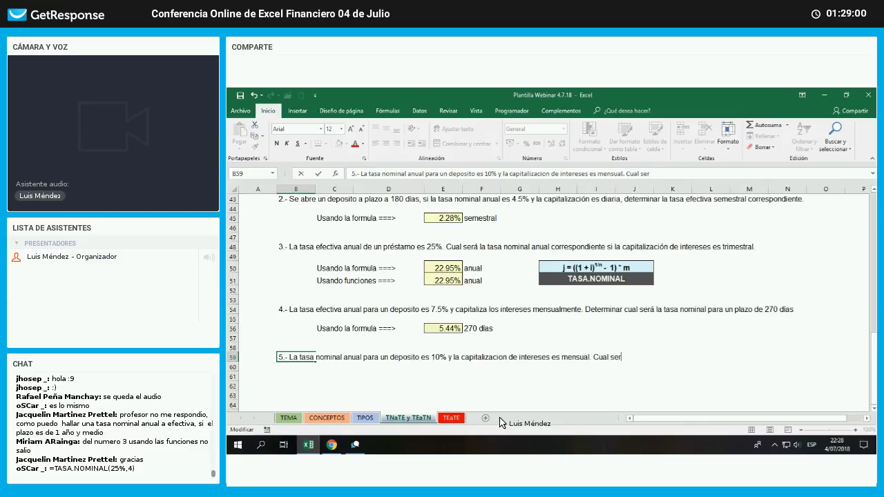
pyautogui.write('a la tasa efe')
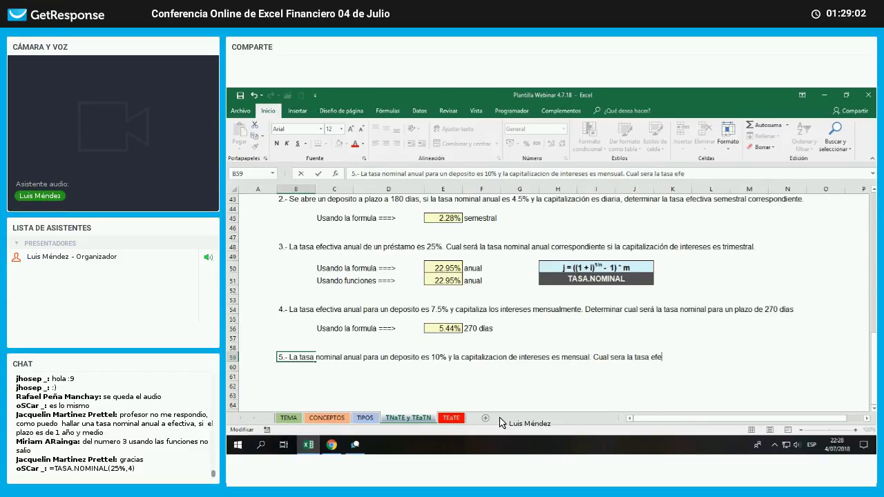
pyautogui.write('ctiva correspon')
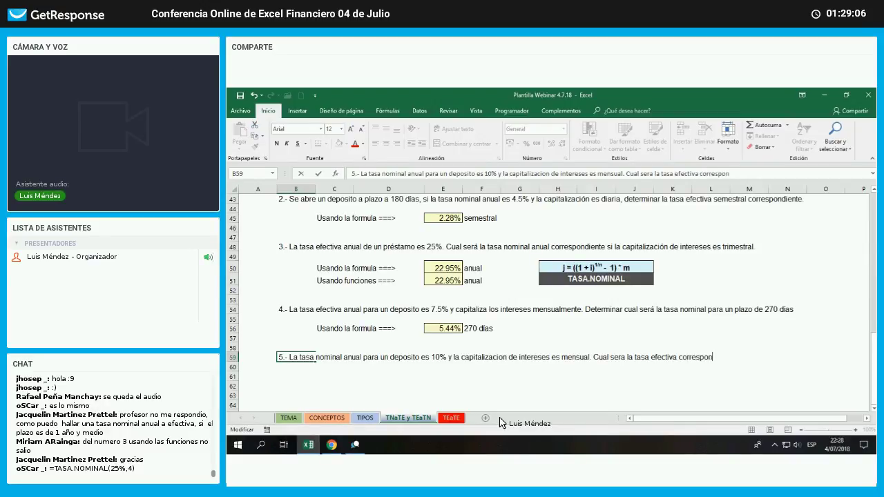
pyautogui.write('diente si el plazo de la o')
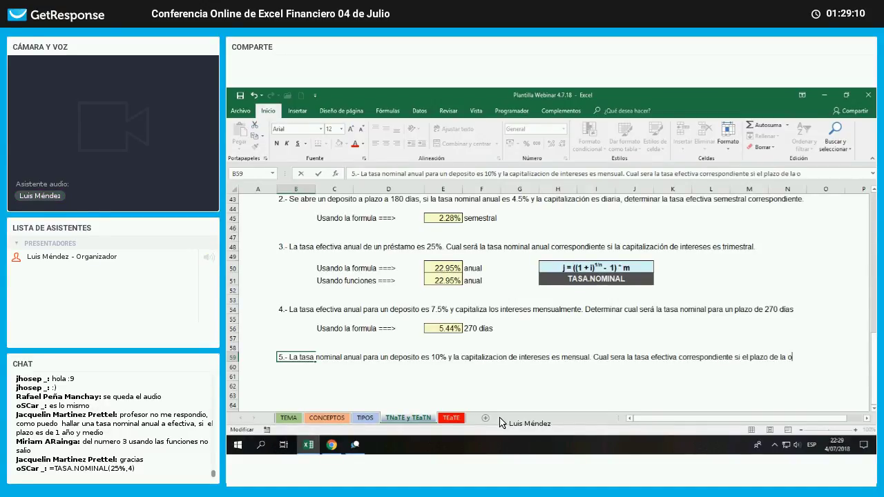
pyautogui.write('peración')
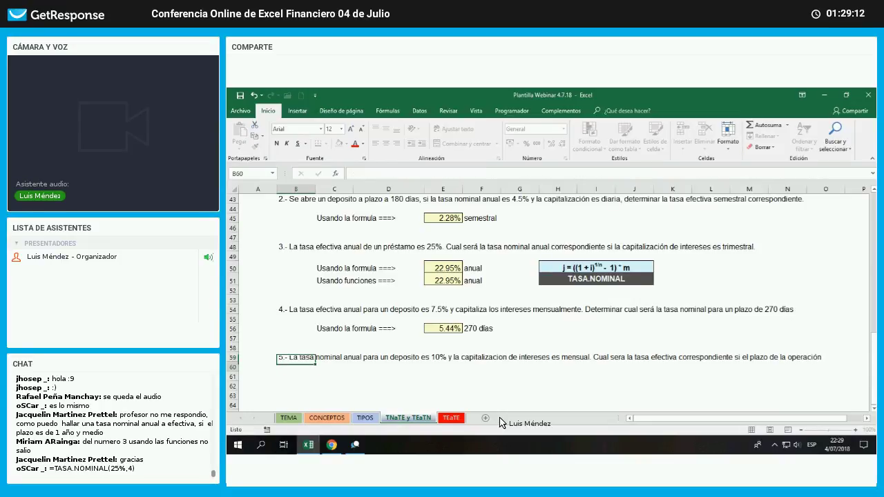
pyautogui.press('Return')
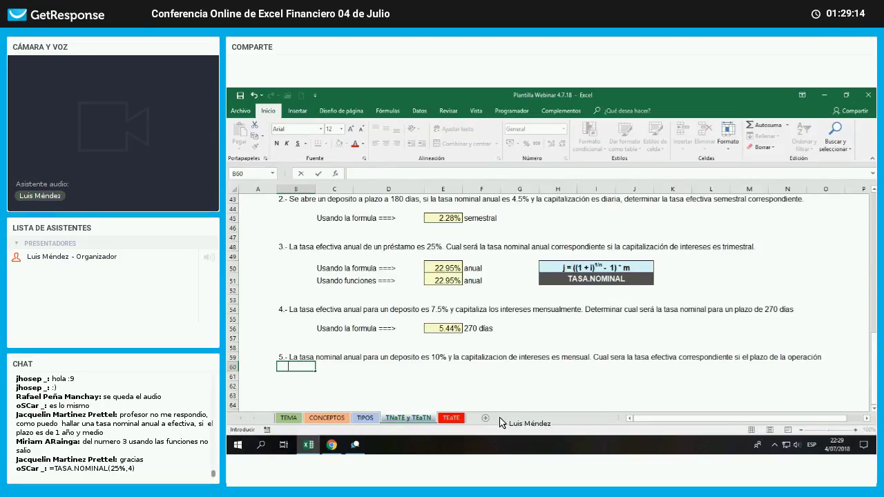
# Continue example 5's statement in B60 with the indented text "es 1 año y medio."
pyautogui.write('es 1 año y medio')
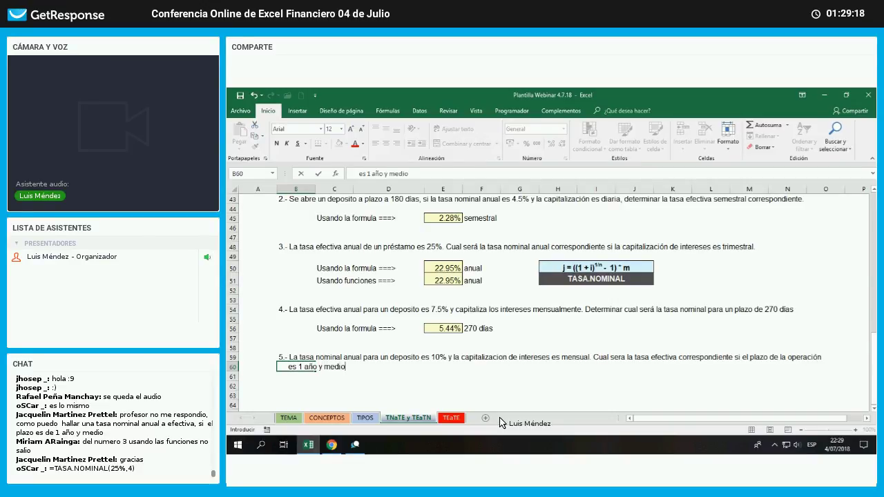
pyautogui.write('.')
pyautogui.press('Return')
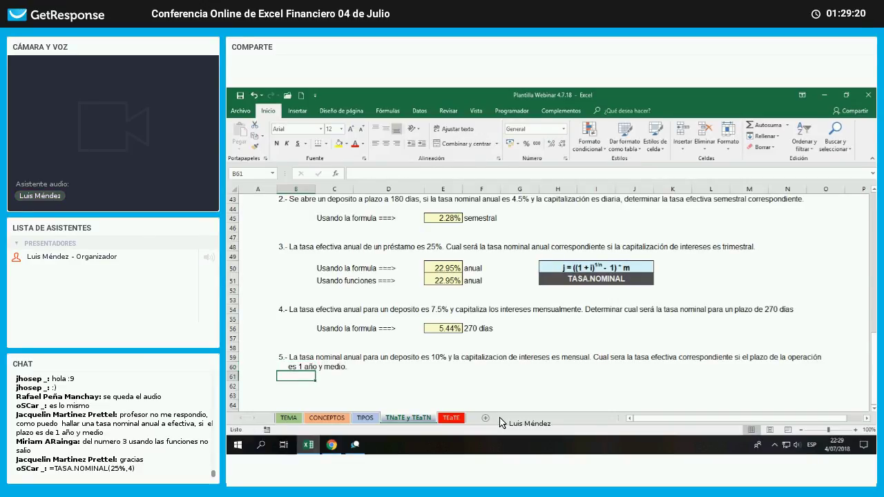
pyautogui.press('Return')
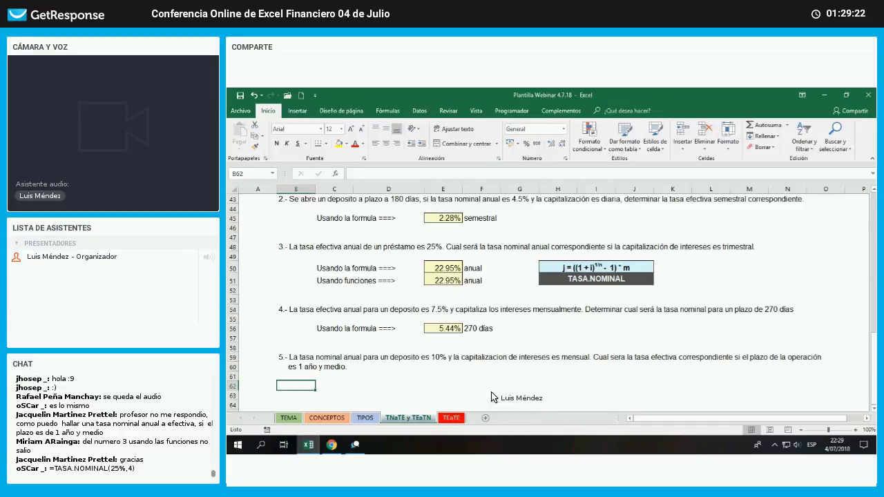
# Copy example 1's label "Usando la formula ===>" from C39 to C62, below example 5's statement
pyautogui.click(335, 329)
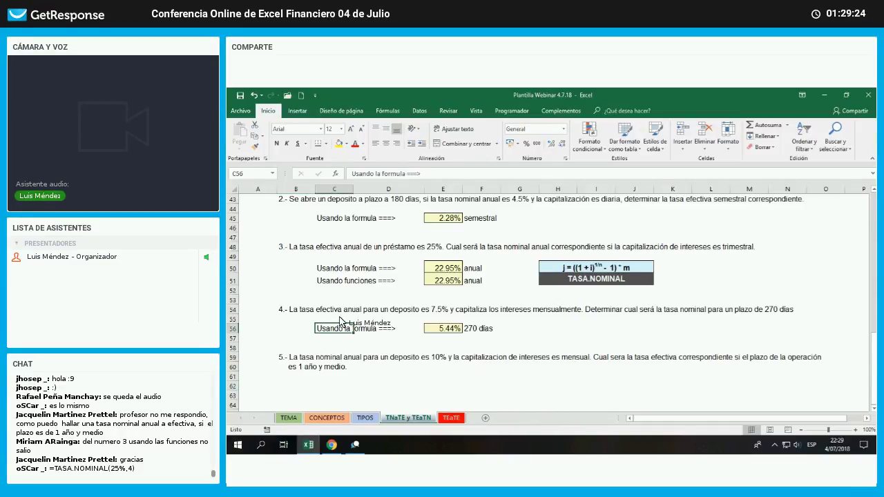
pyautogui.scroll(1, 343, 305)
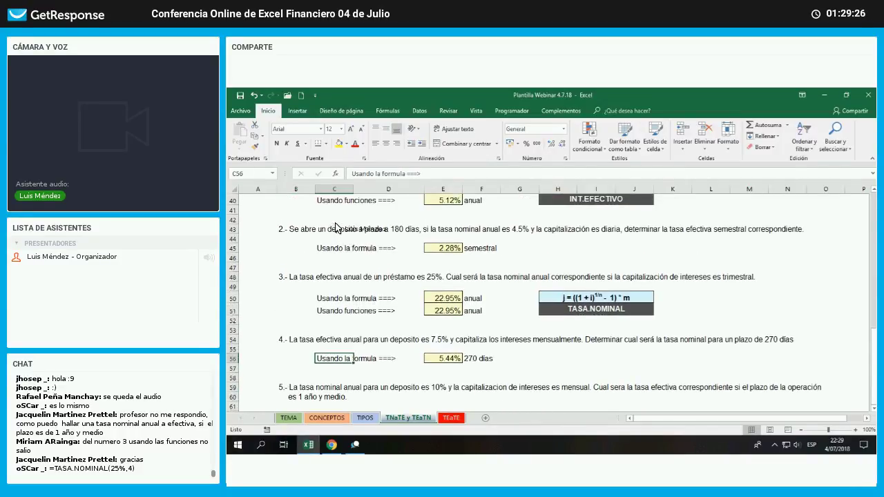
pyautogui.scroll(1, 351, 237)
pyautogui.rightClick(333, 219)
pyautogui.hotkey('ctrl', 'c')
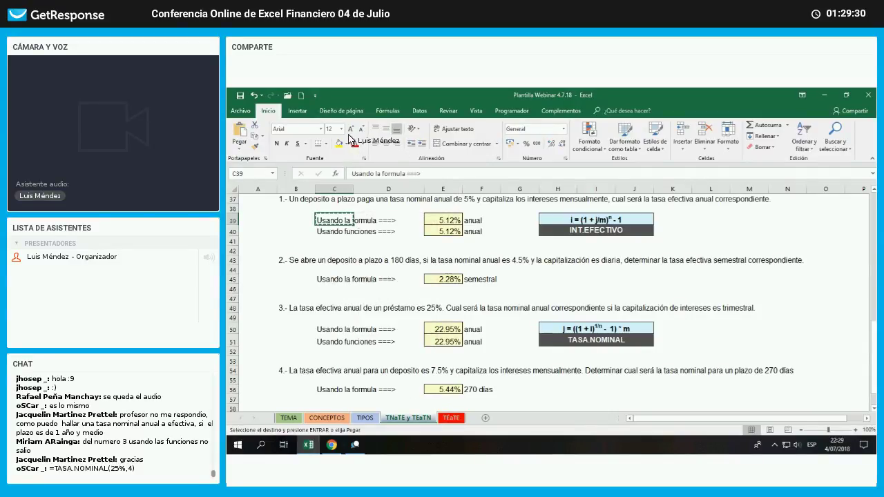
pyautogui.scroll(-5, 404, 212)
pyautogui.rightClick(330, 295)
pyautogui.click(347, 129)
pyautogui.click(442, 266)
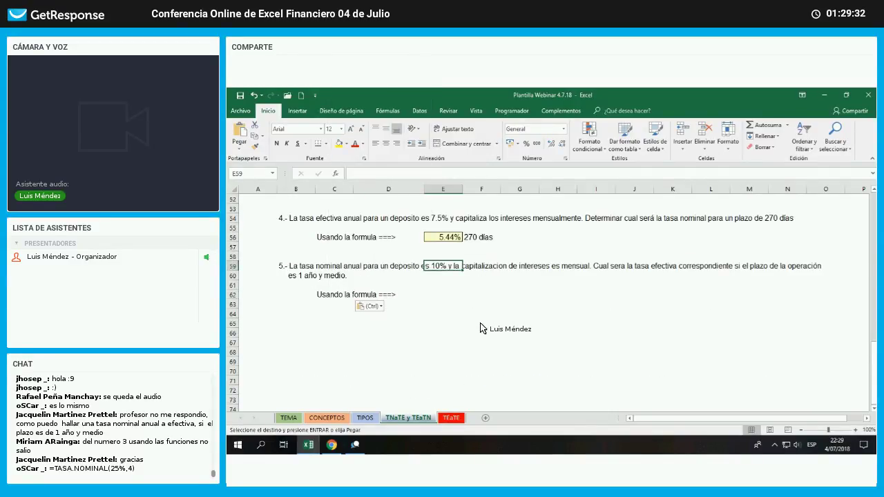
# Copy the effective rate formula box i = (1 + j/m)^n - 1 from H39 to H62 beside example 5
pyautogui.scroll(1, 503, 322)
pyautogui.scroll(1, 568, 293)
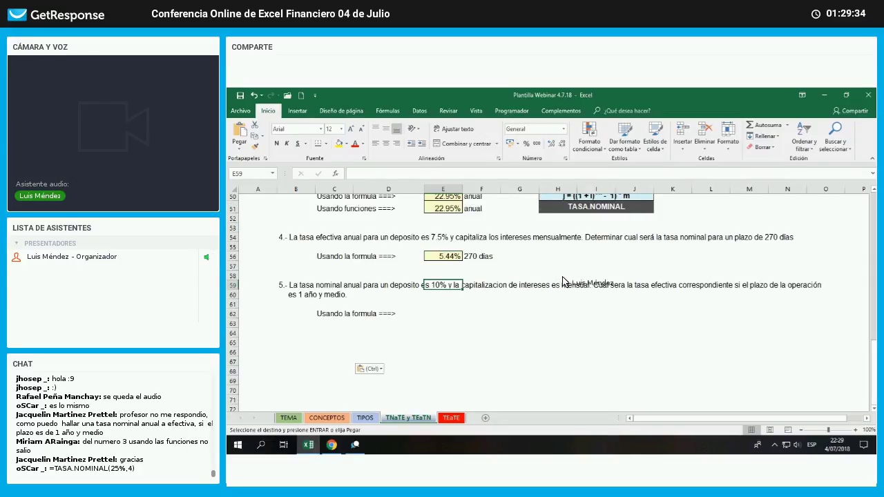
pyautogui.scroll(1, 582, 280)
pyautogui.scroll(5, 590, 268)
pyautogui.rightClick(564, 278)
pyautogui.click(582, 249)
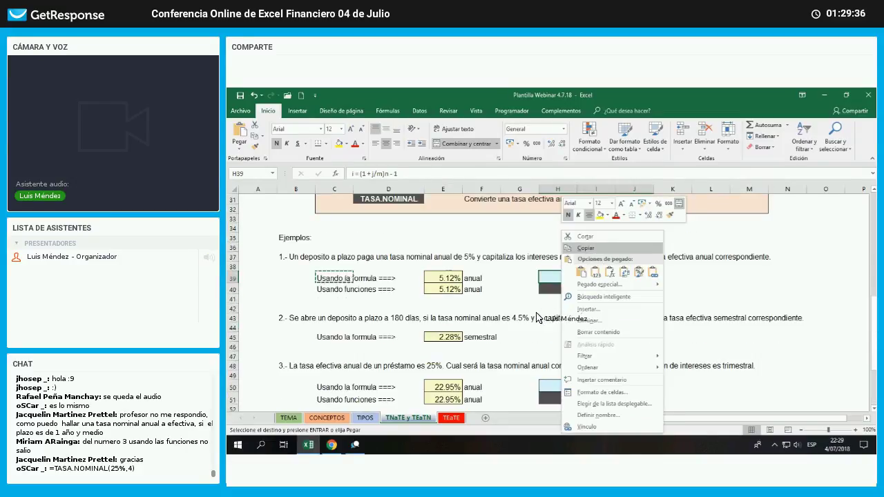
pyautogui.scroll(-6, 552, 332)
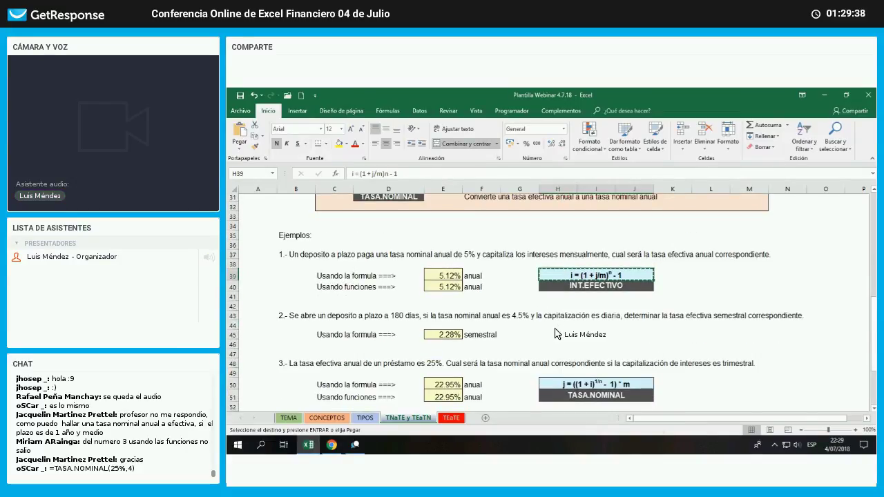
pyautogui.rightClick(557, 331)
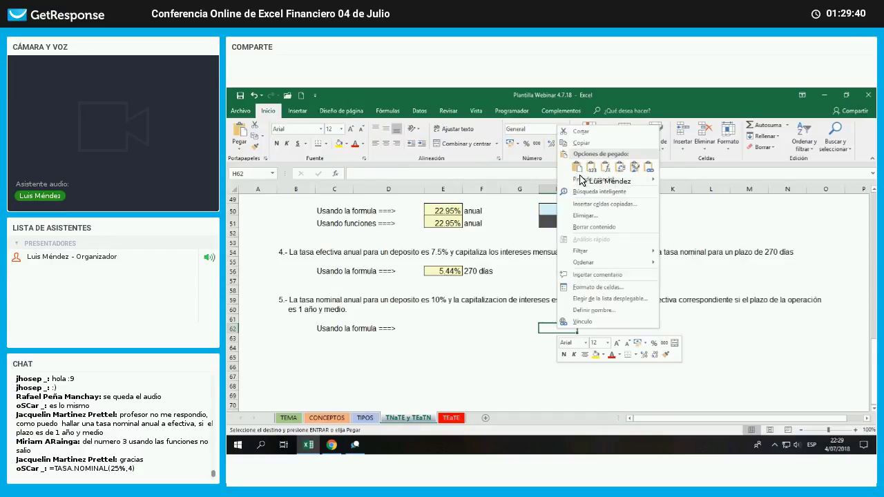
pyautogui.click(576, 167)
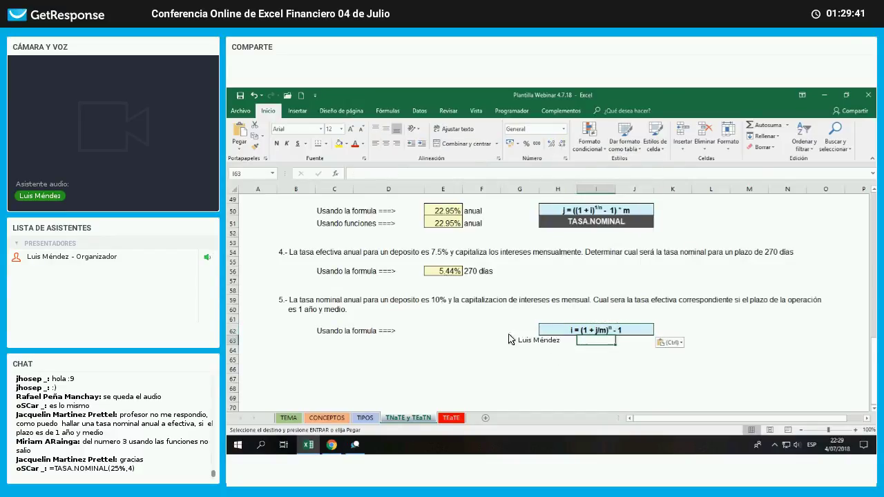
# Apply the formatting of example 4's result cell E56 to E62 for example 5's result
pyautogui.click(453, 276)
pyautogui.click(255, 146)
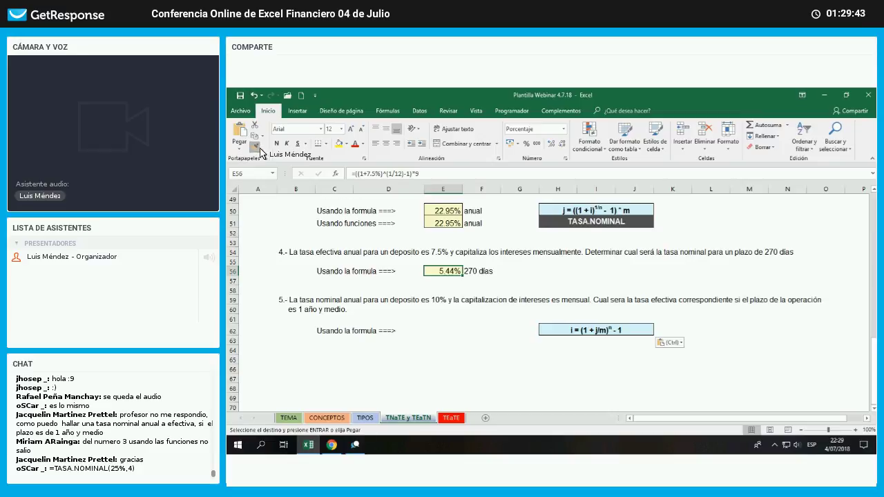
pyautogui.click(442, 322)
pyautogui.click(525, 361)
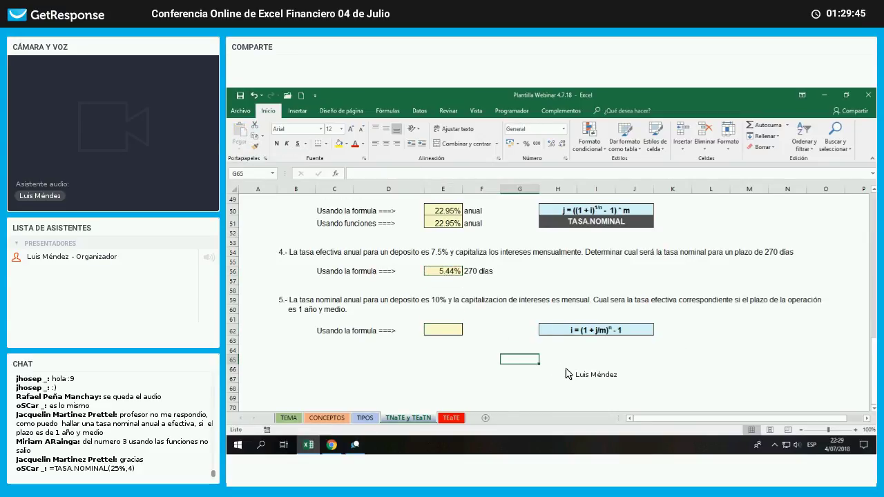
# Calculate example 5's effective rate for 18 months in E62 with the formula =(1+10%/12)^18-1
pyautogui.click(449, 332)
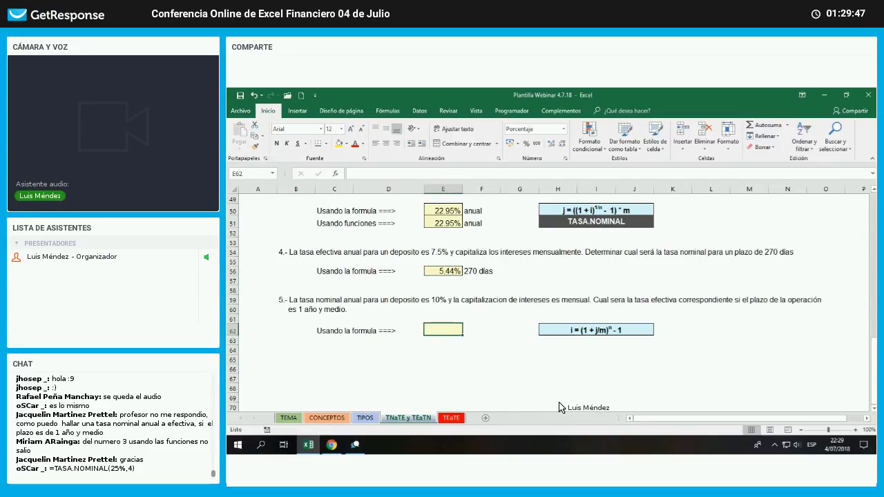
pyautogui.write('=(1+')
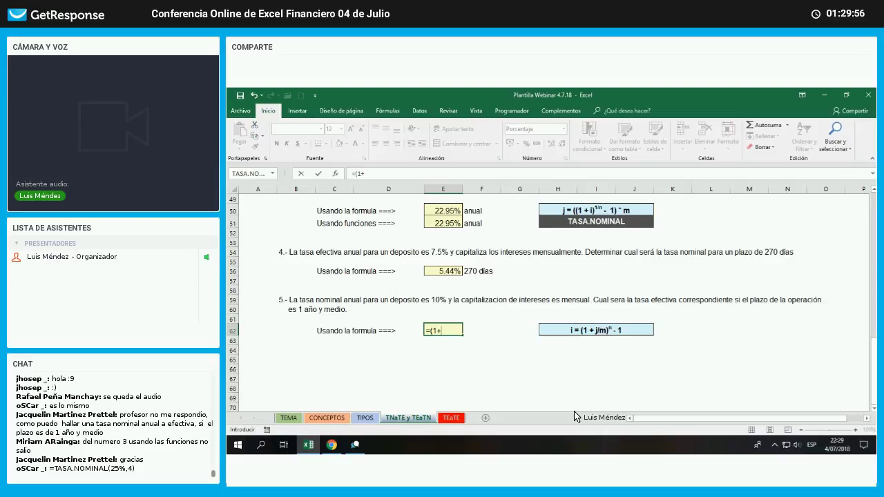
pyautogui.write('10%')
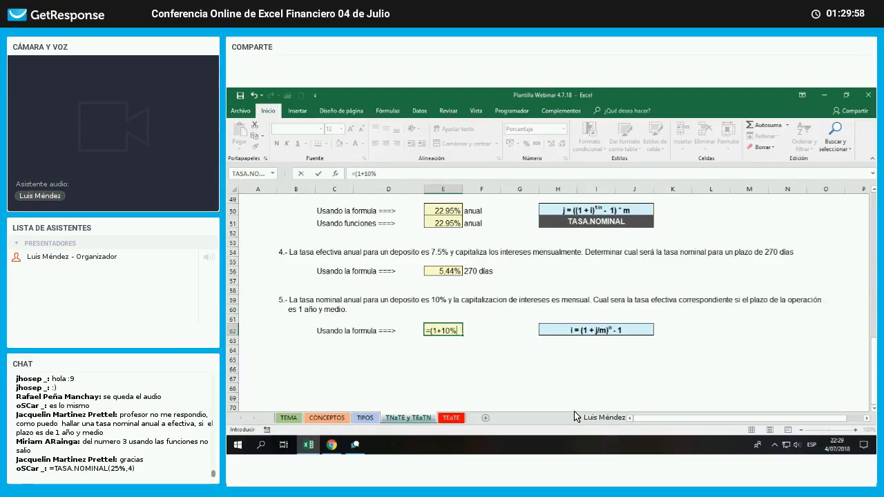
pyautogui.write('/')
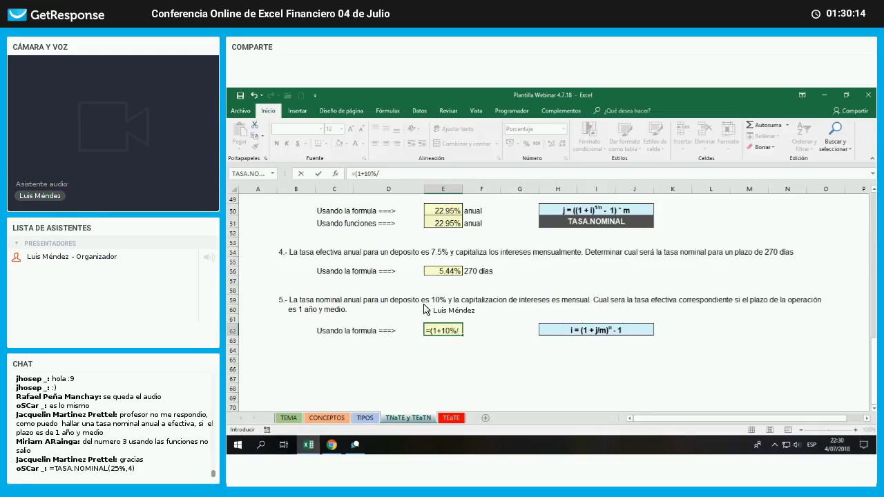
pyautogui.write('12)^')
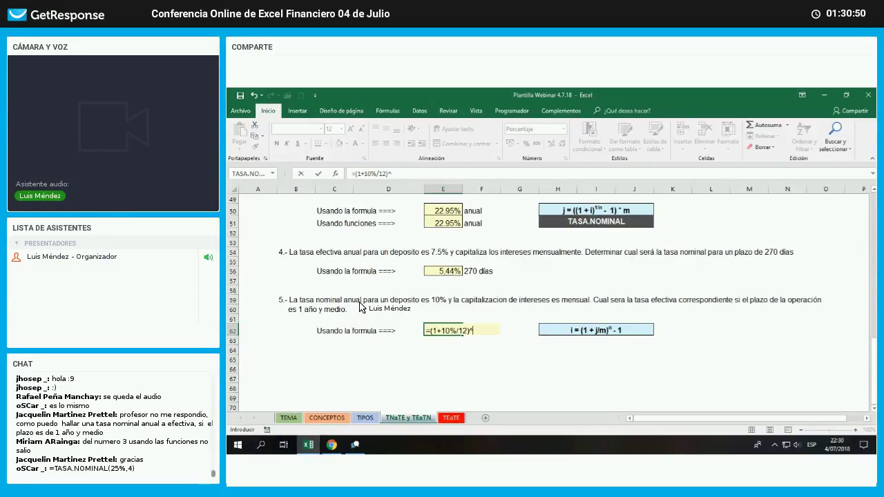
pyautogui.write('18')
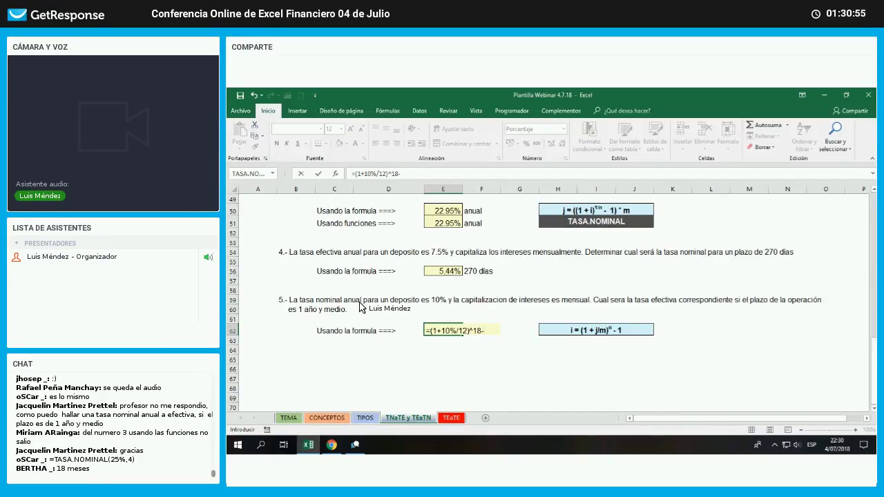
pyautogui.write('- 1')
pyautogui.press('Return')
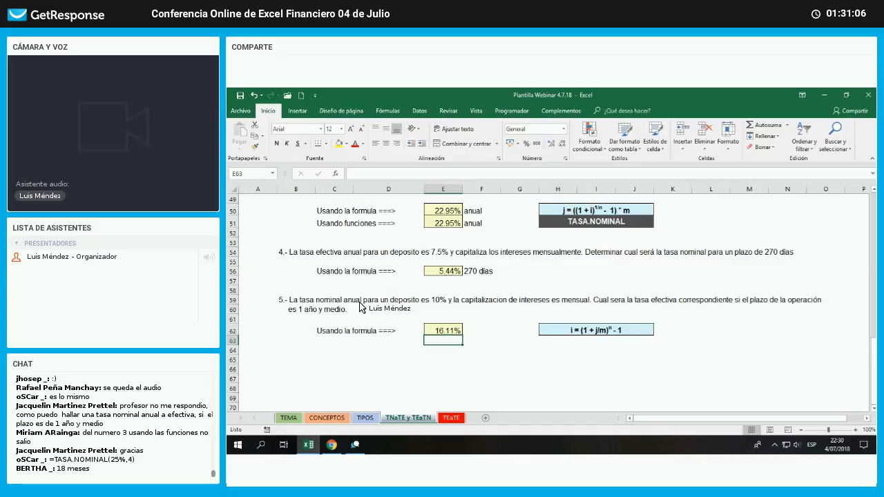
# Label example 5's result with the term "1 año y medio" in F62
pyautogui.press('Up')
pyautogui.press('Right')
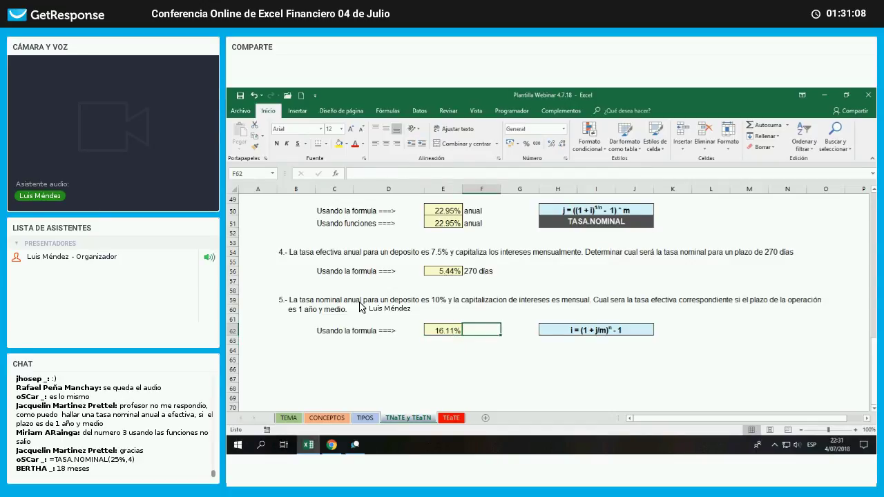
pyautogui.write('1 añ')
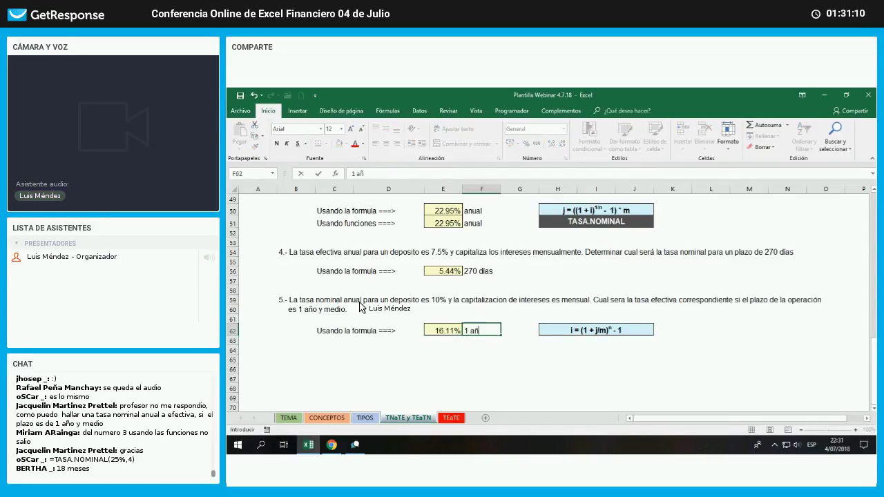
pyautogui.write('o y medio')
pyautogui.press('Return')
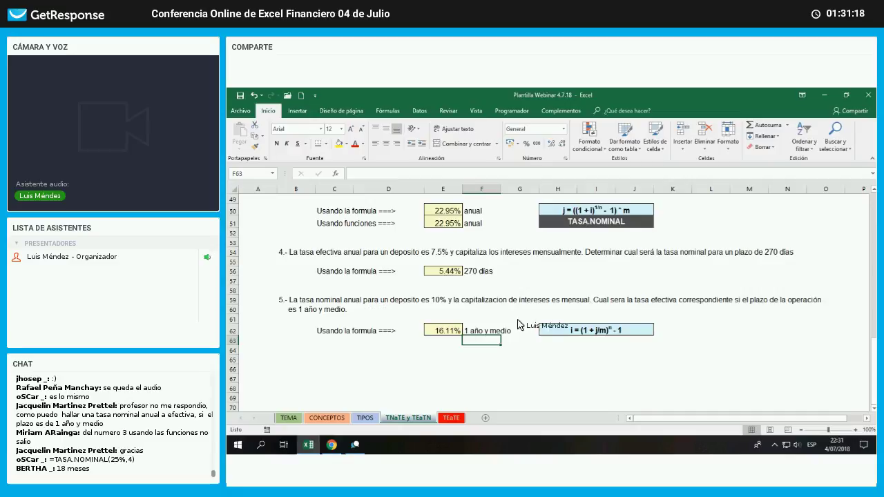
# Add the alternative capitalization note "es diaria" in H60 under example 5's statement and colour it red
pyautogui.click(559, 309)
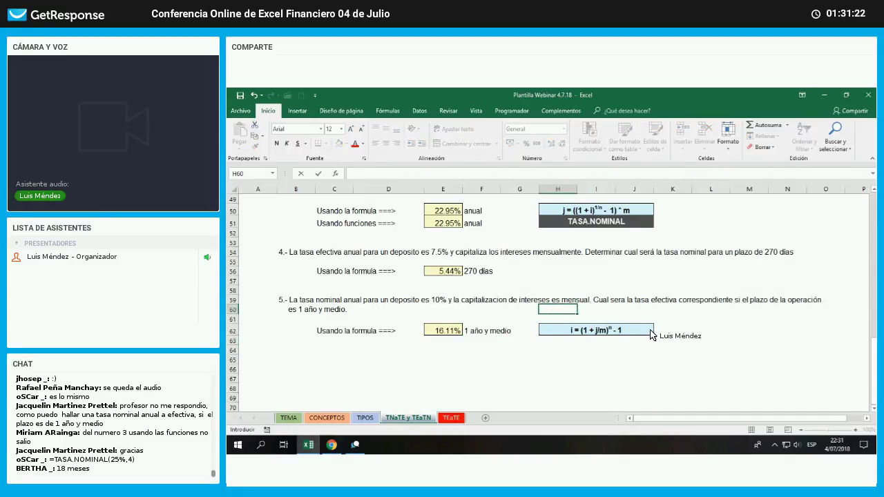
pyautogui.write('es diaria')
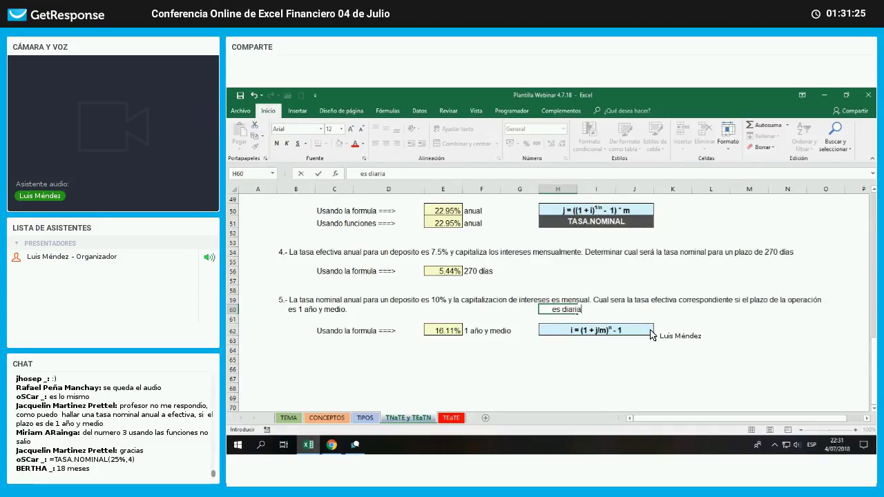
pyautogui.press('Return')
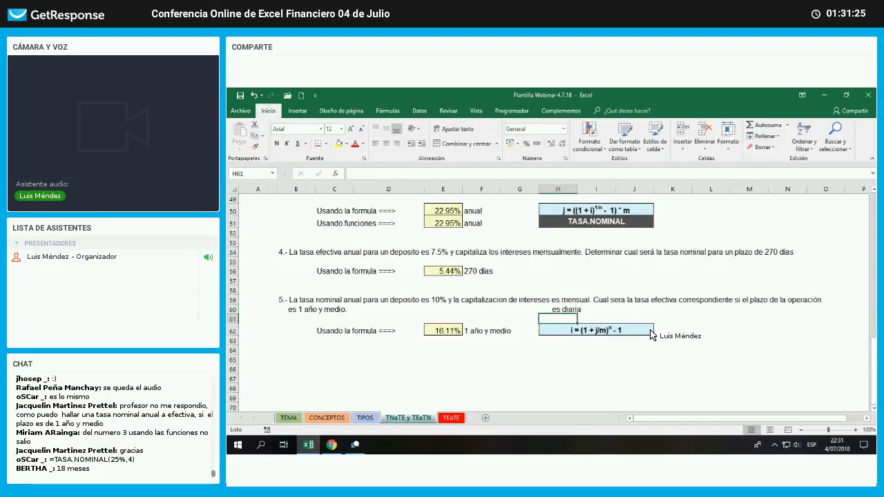
pyautogui.click(546, 311)
pyautogui.click(355, 144)
pyautogui.click(446, 341)
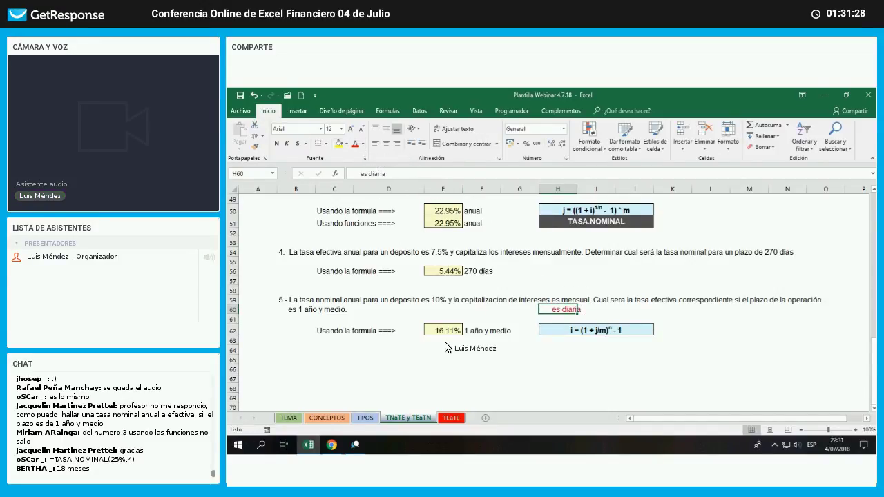
# Copy E62's formatting to E63 and calculate the effective rate with daily capitalization there, using =(1+10%/360)^540-1
pyautogui.click(452, 331)
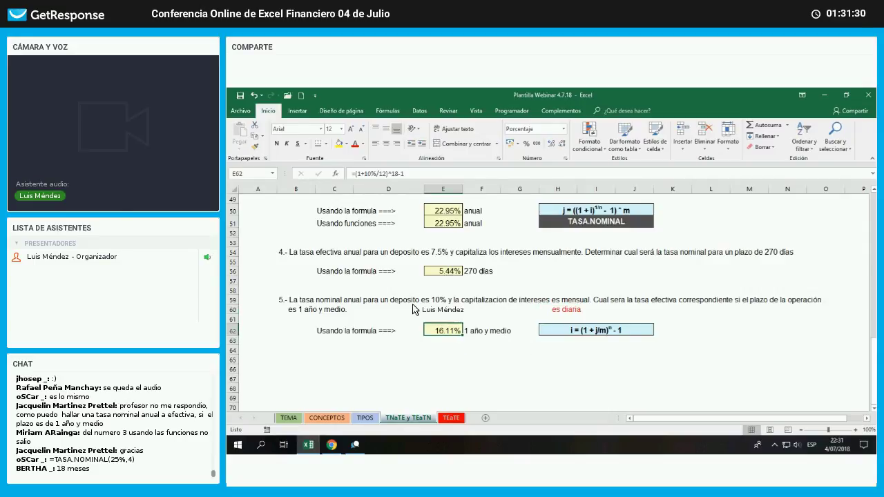
pyautogui.click(256, 147)
pyautogui.click(443, 340)
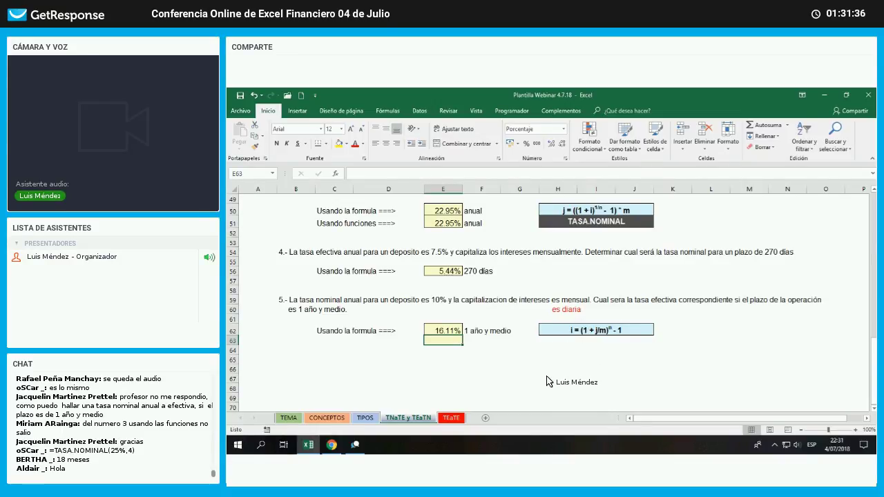
pyautogui.write('=(1+10%/')
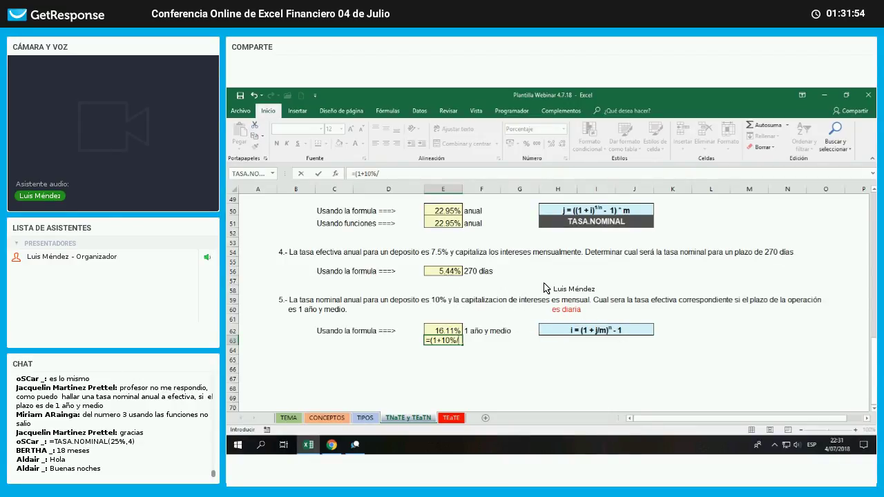
pyautogui.write('360')
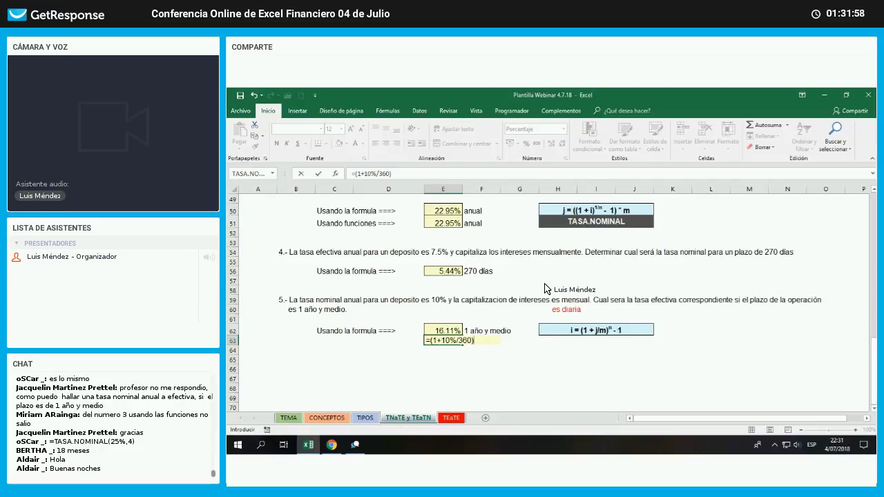
pyautogui.write(')^')
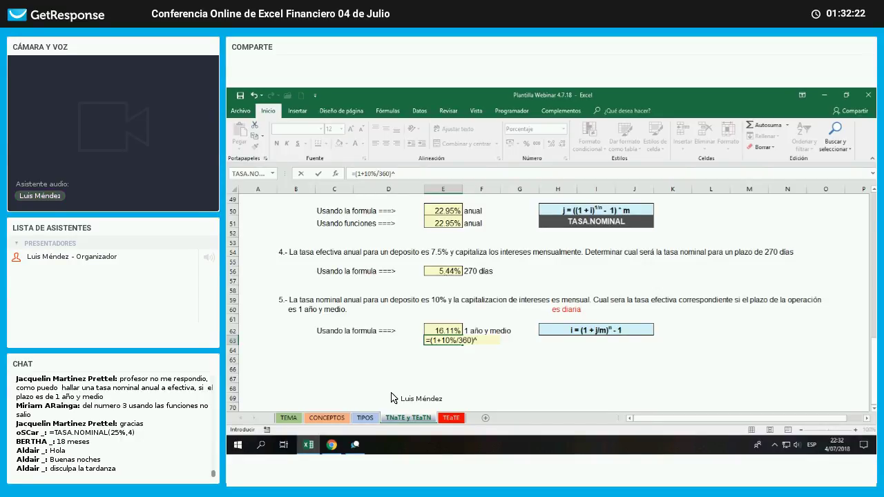
pyautogui.write('0')
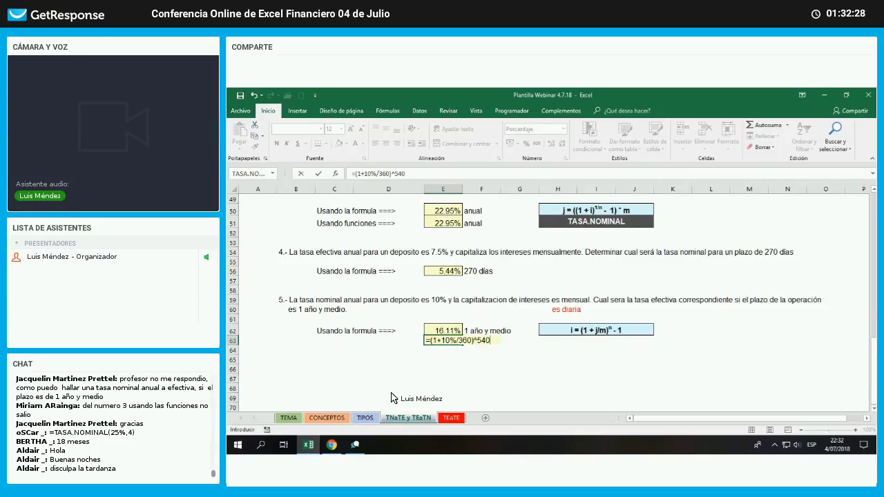
pyautogui.press('Return')
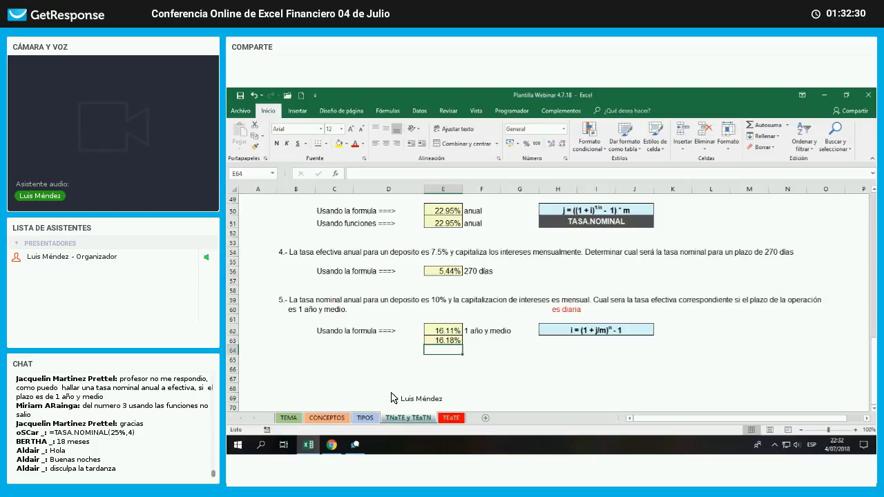
# Label the daily-capitalization result with the term "1 año y medio" in F63
pyautogui.press('Up')
pyautogui.press('Right')
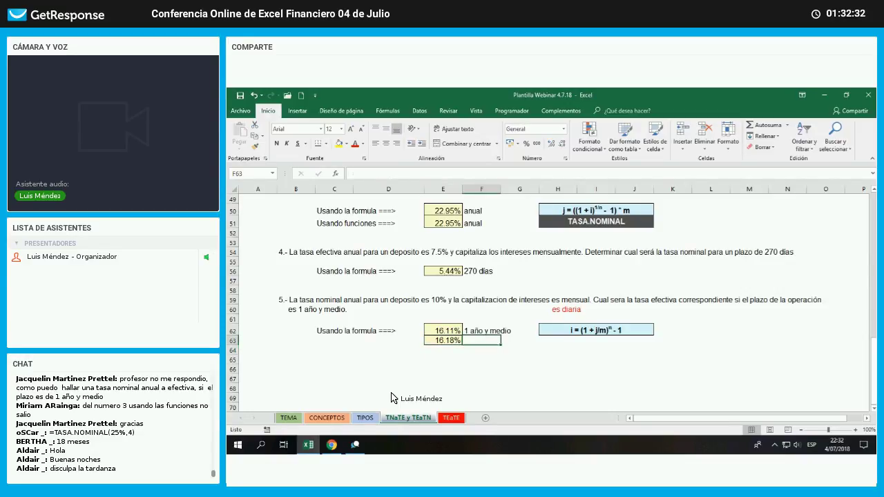
pyautogui.write('1')
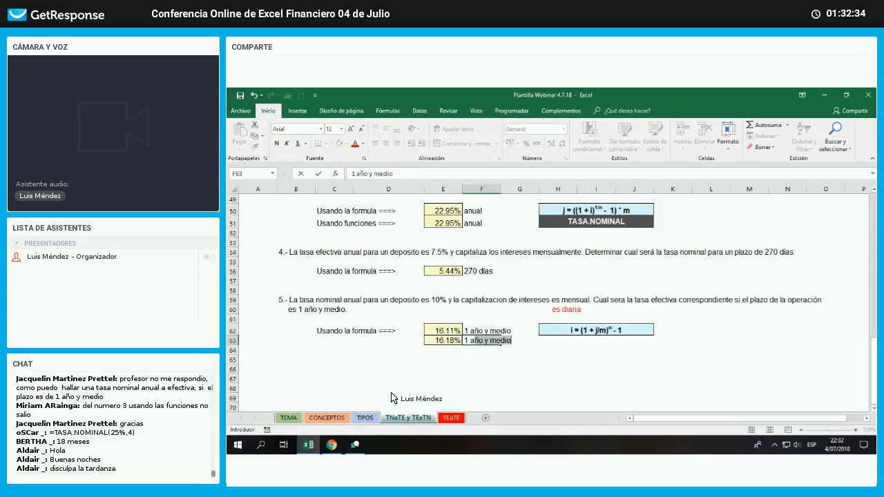
pyautogui.write(' año')
pyautogui.press('Return')
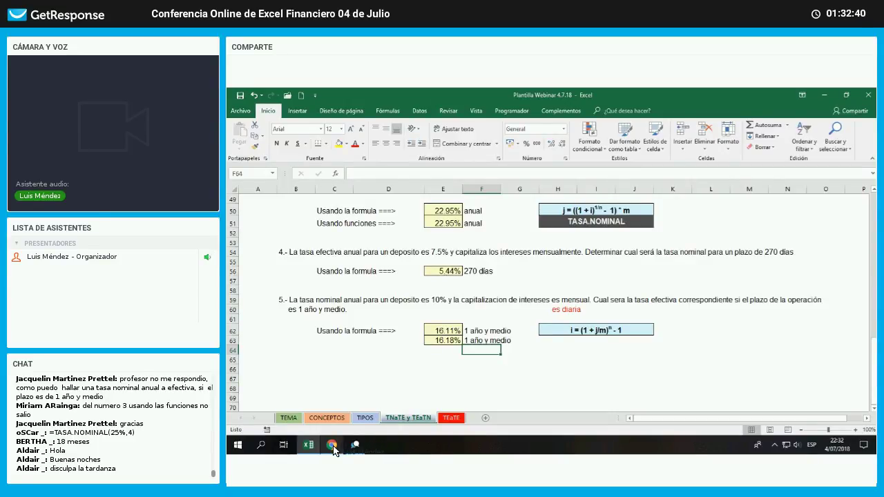
# Switch to the webinar room in Chrome and read the attendees' recent chat messages
pyautogui.moveTo(333, 449)
pyautogui.click(342, 411)
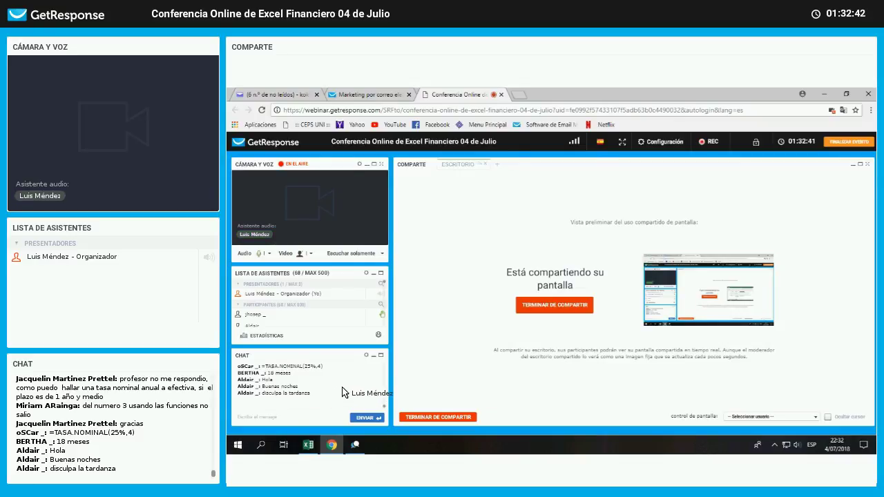
pyautogui.scroll(2, 356, 386)
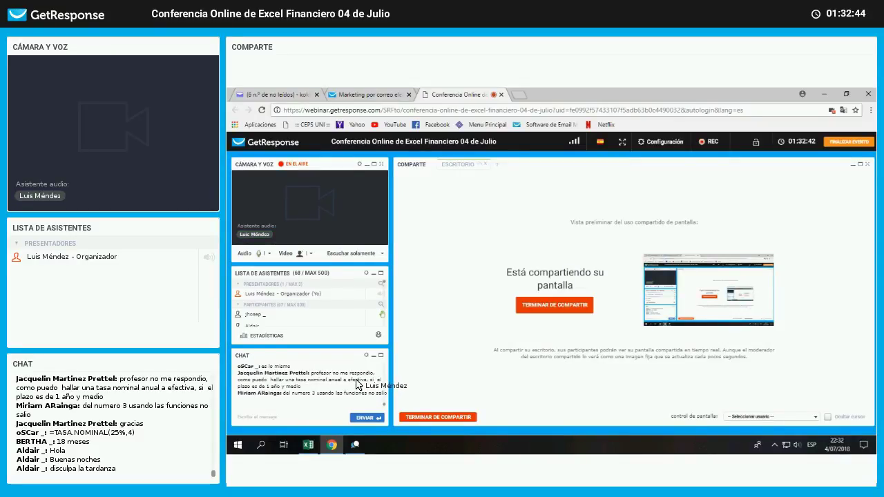
pyautogui.scroll(-2, 357, 385)
pyautogui.scroll(2, 357, 385)
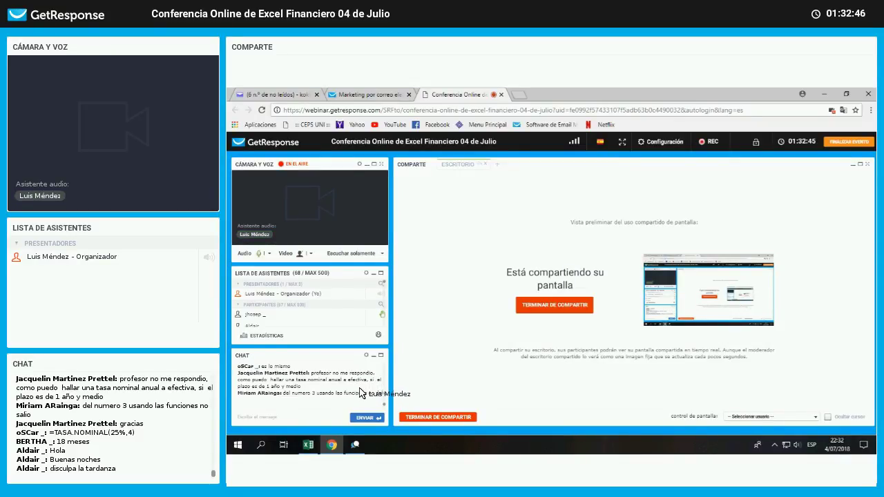
pyautogui.scroll(-2, 360, 395)
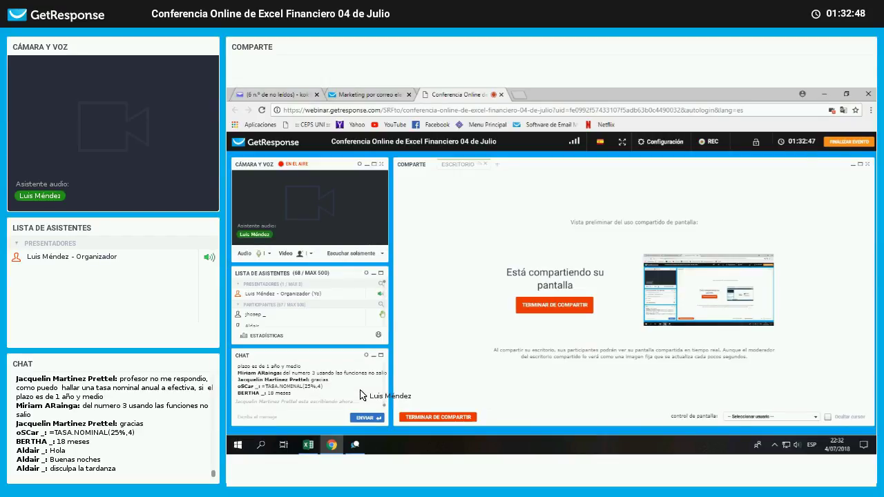
pyautogui.scroll(-2, 360, 395)
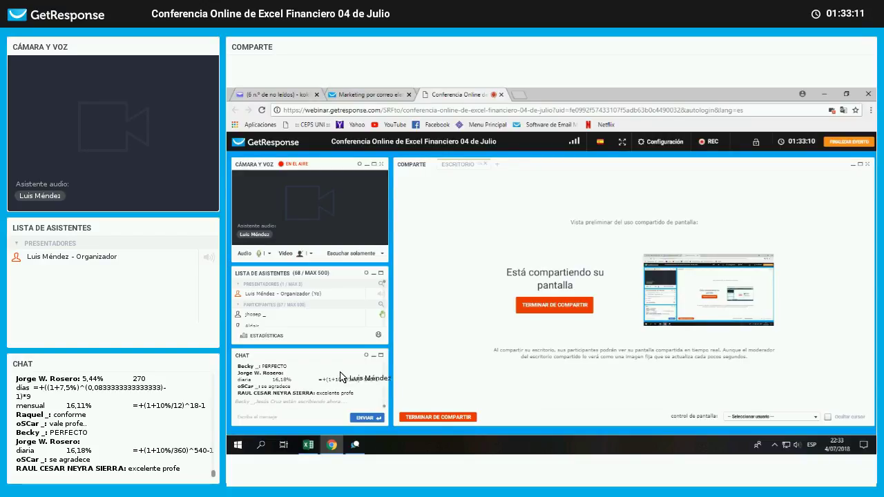
# Return to Excel and review the solved examples and the conversion formulas on the TNaTE y TEaTN sheet
pyautogui.click(309, 446)
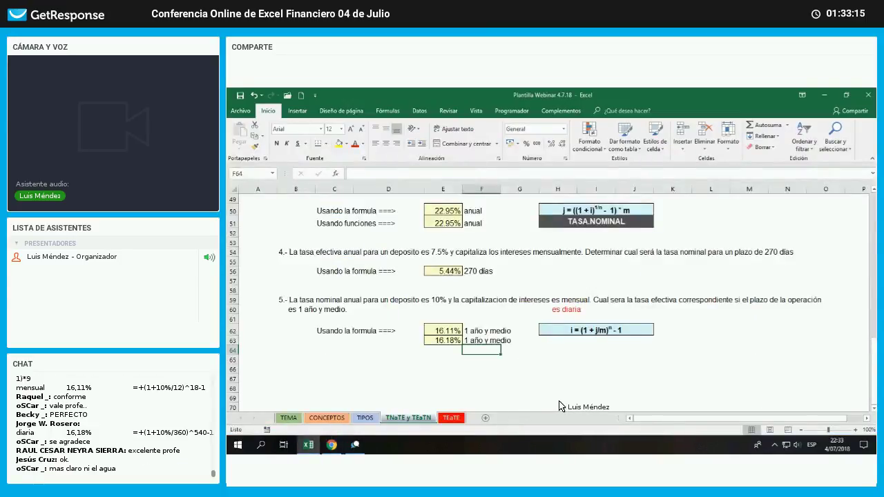
pyautogui.scroll(2, 562, 407)
pyautogui.scroll(1, 561, 406)
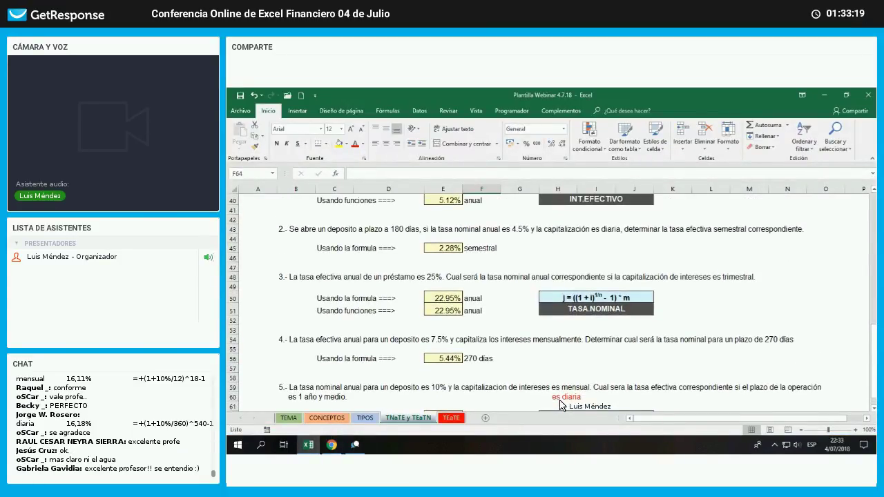
pyautogui.scroll(-3, 560, 406)
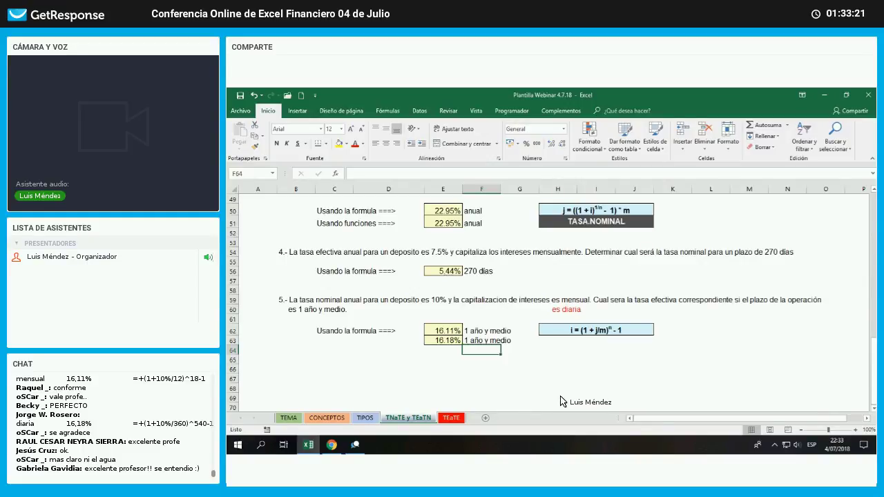
pyautogui.scroll(3, 566, 384)
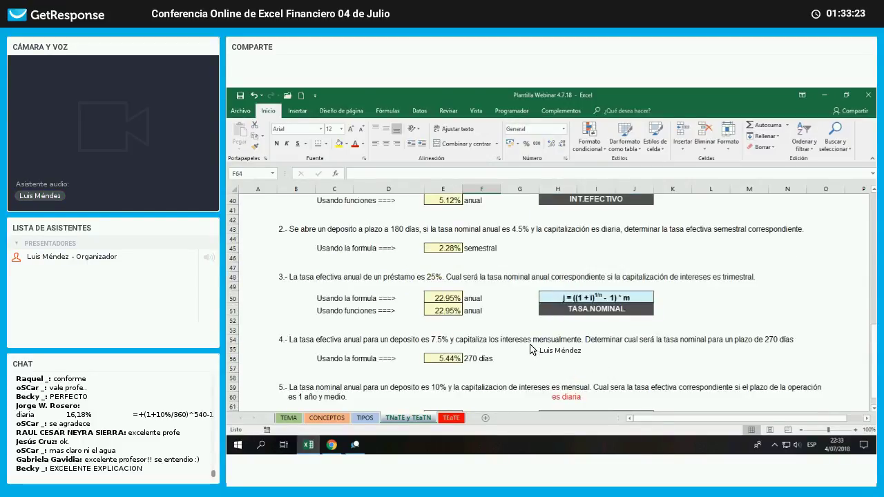
pyautogui.scroll(1, 504, 387)
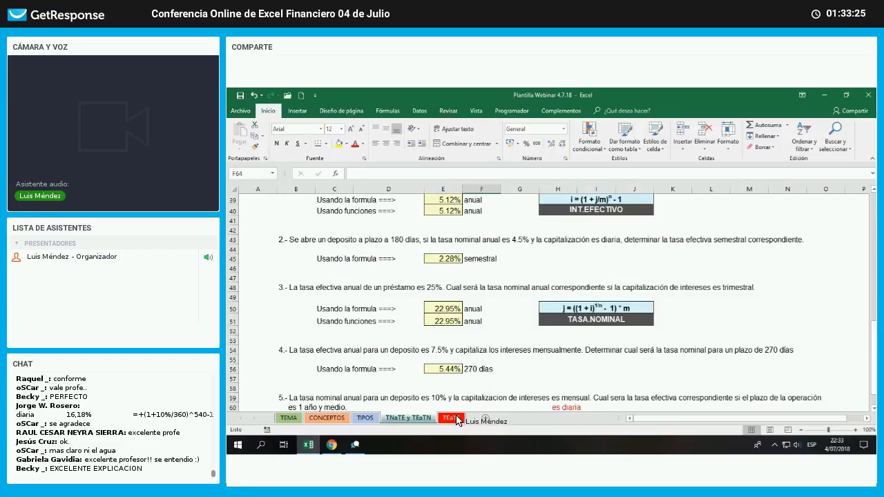
pyautogui.scroll(12, 533, 407)
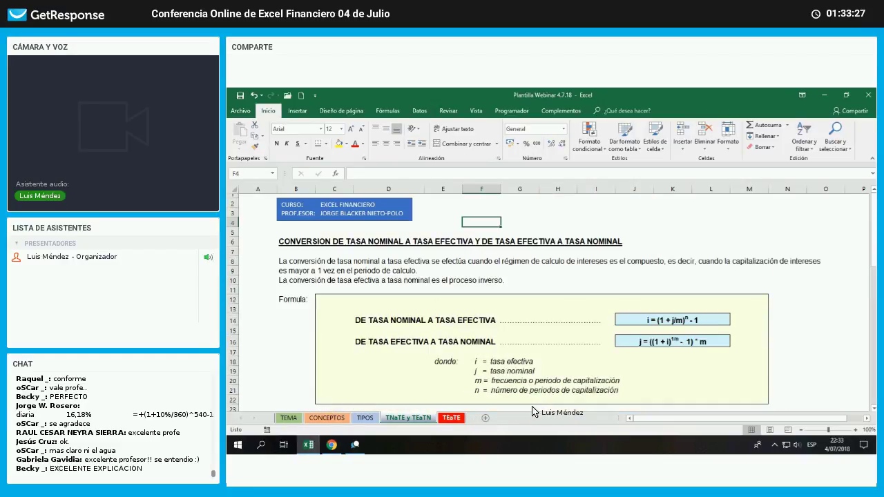
# On the TEaTE sheet, draw a timeline in the empty area below the examples with a bottom border on F56:I56
pyautogui.hotkey('ctrl', 'pagedown')
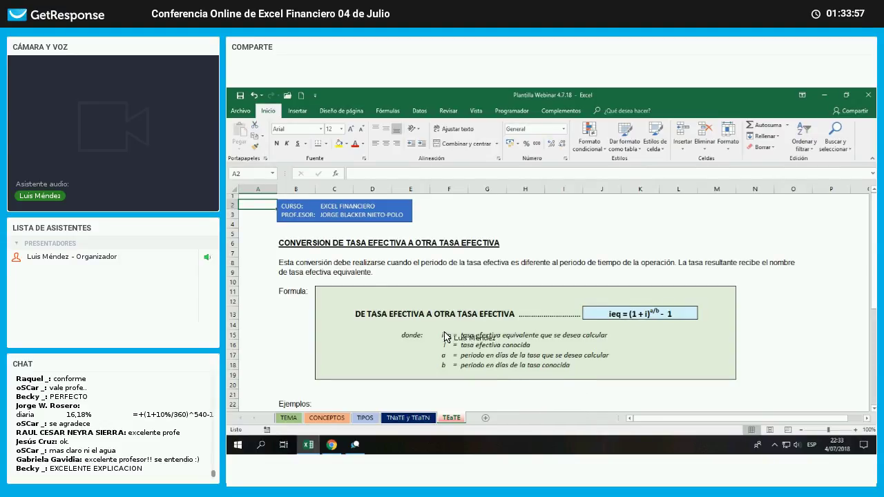
pyautogui.scroll(-14, 446, 337)
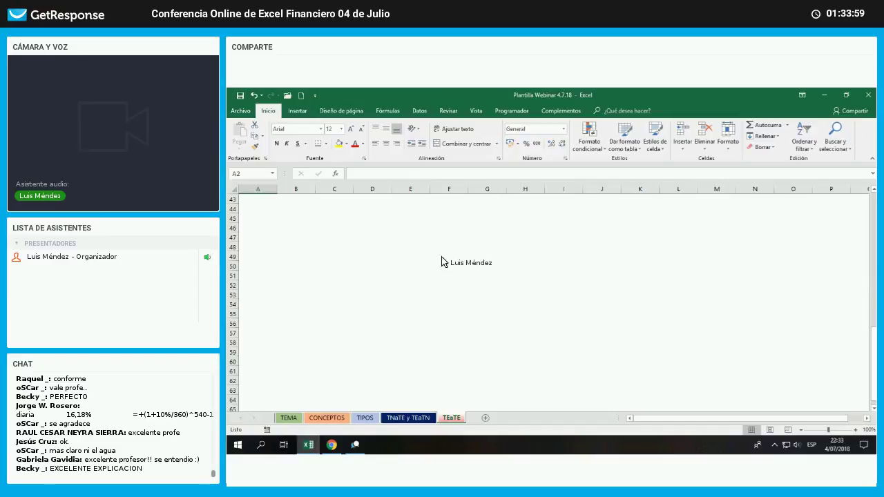
pyautogui.moveTo(449, 323); pyautogui.dragTo(564, 323)
pyautogui.click(319, 144)
pyautogui.click(411, 334)
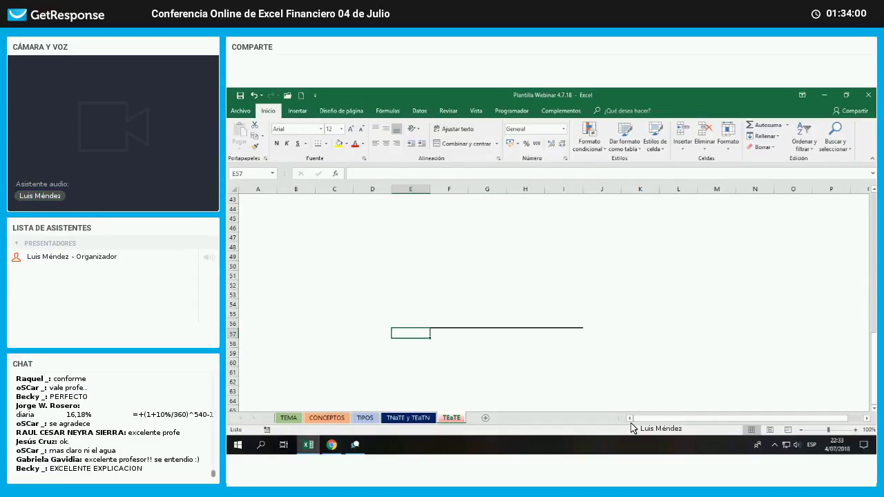
# Label the timeline's start 0 in E57 and its end 45 in I57, with the unit "dias" in J57
pyautogui.write('0')
pyautogui.press('Tab')
pyautogui.press('Tab')
pyautogui.press('Tab')
pyautogui.press('Tab')
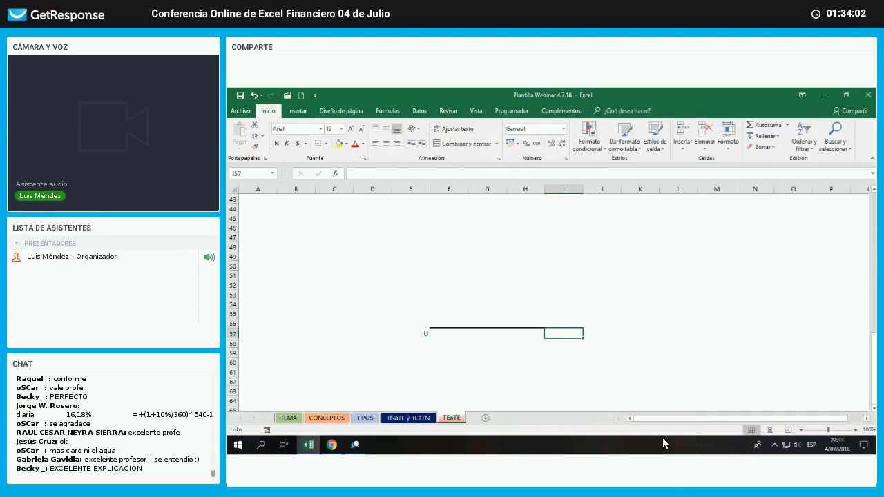
pyautogui.write('45')
pyautogui.press('Tab')
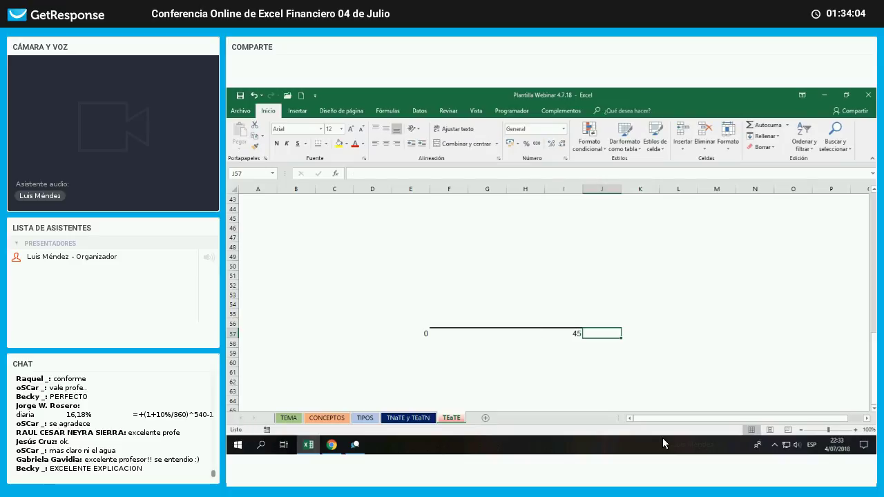
pyautogui.write('dias')
pyautogui.press('Return')
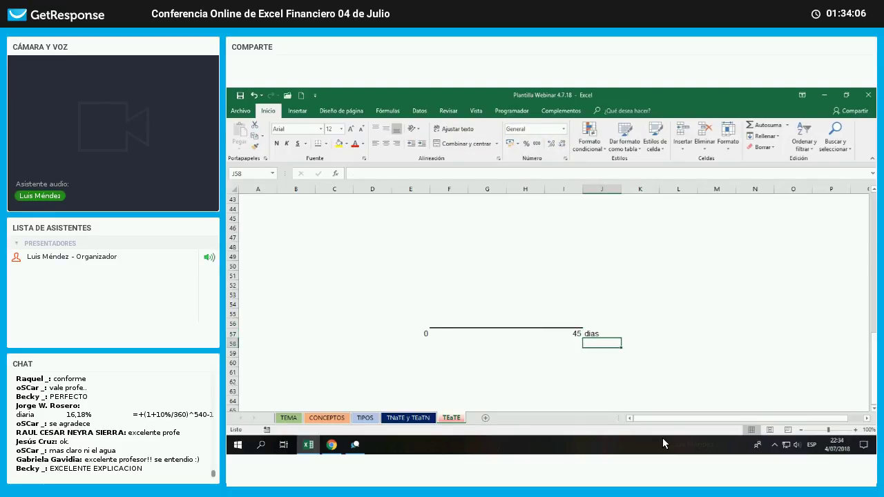
pyautogui.click(553, 382)
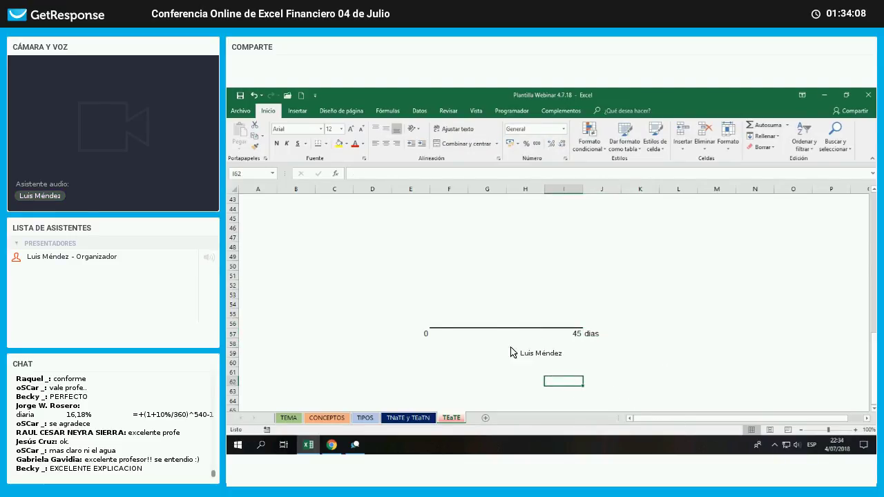
# Above the 45-day timeline, enter the label TEA in F52 and the rate 15% in G52
pyautogui.click(459, 286)
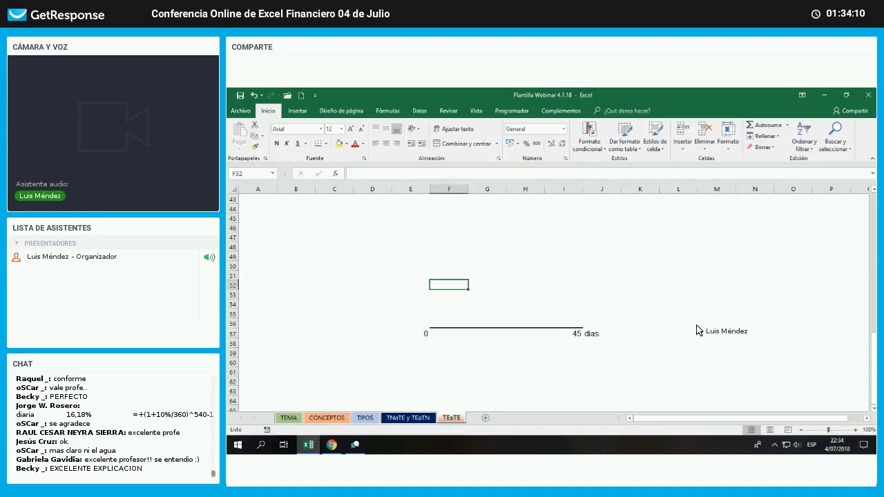
pyautogui.write('TEA')
pyautogui.press('Tab')
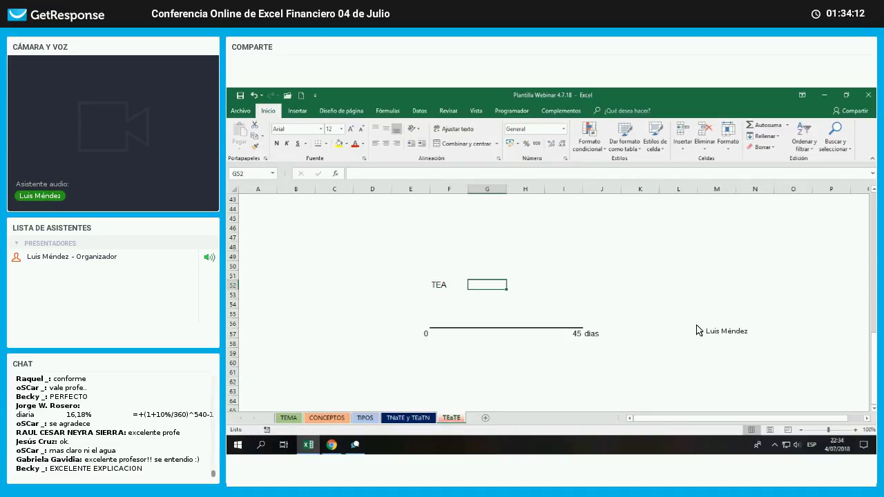
pyautogui.write('15')
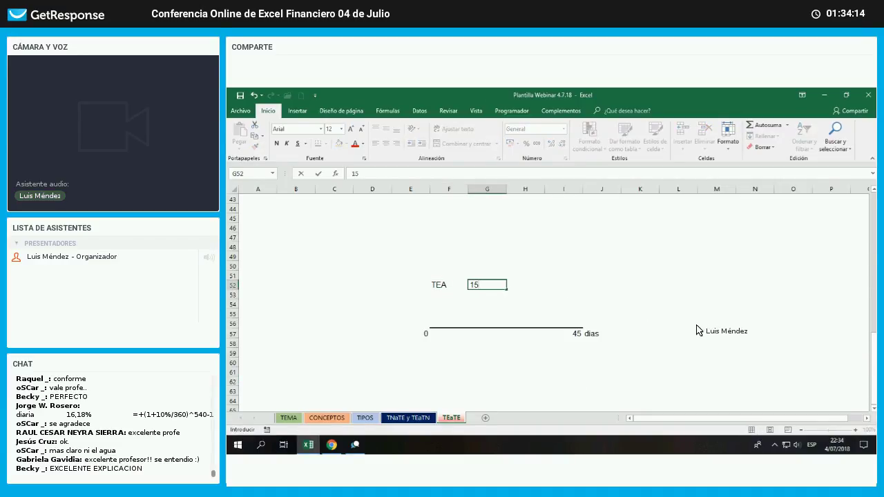
pyautogui.write('%')
pyautogui.press('Return')
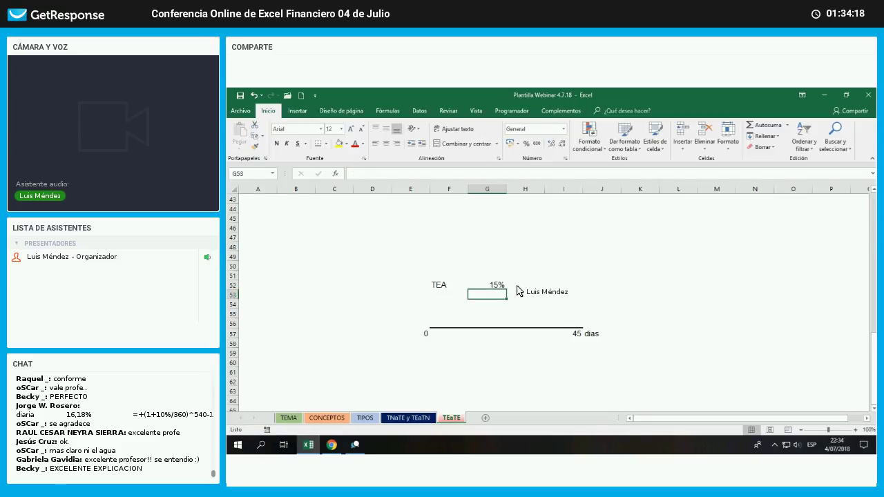
pyautogui.click(495, 286)
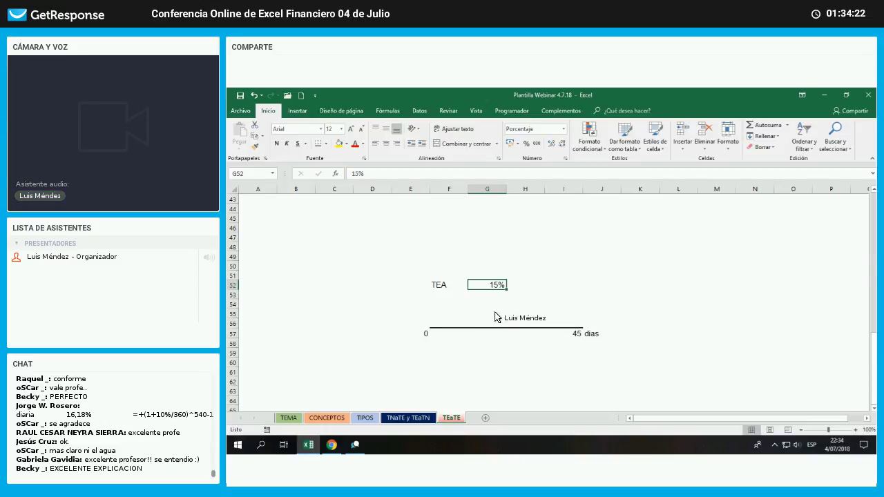
# Add the label "ieq (45 dias)" in F54 for the equivalent rate of the 45-day timeline
pyautogui.click(448, 304)
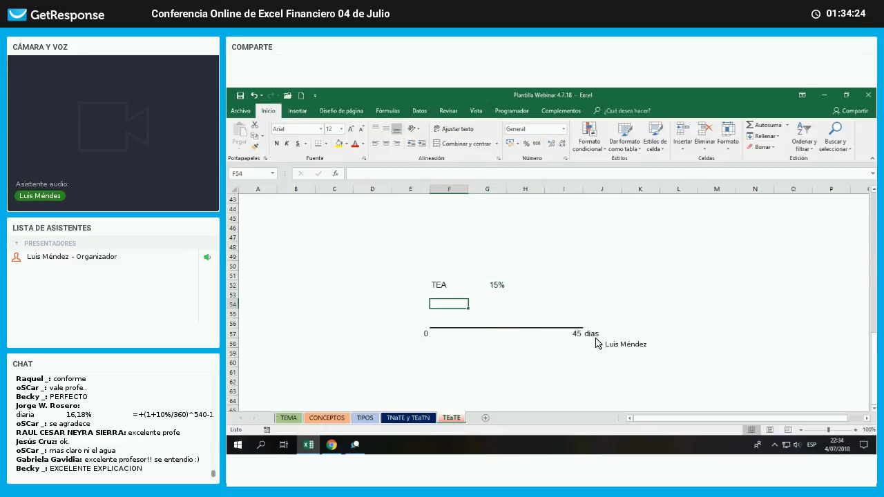
pyautogui.write('ieq (45 di')
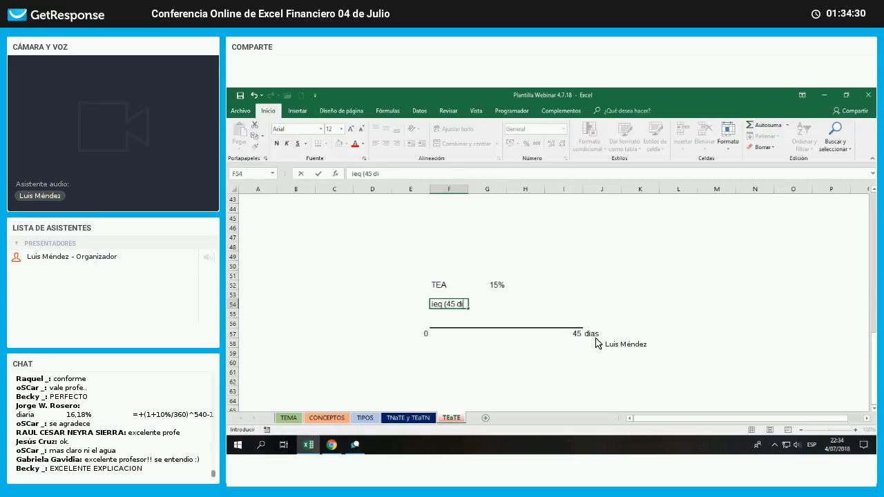
pyautogui.write('as)')
pyautogui.press('Return')
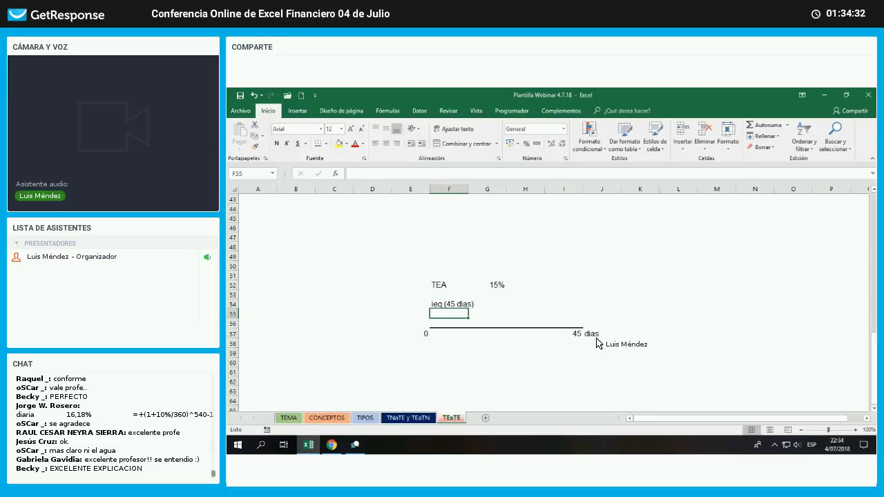
pyautogui.click(502, 286)
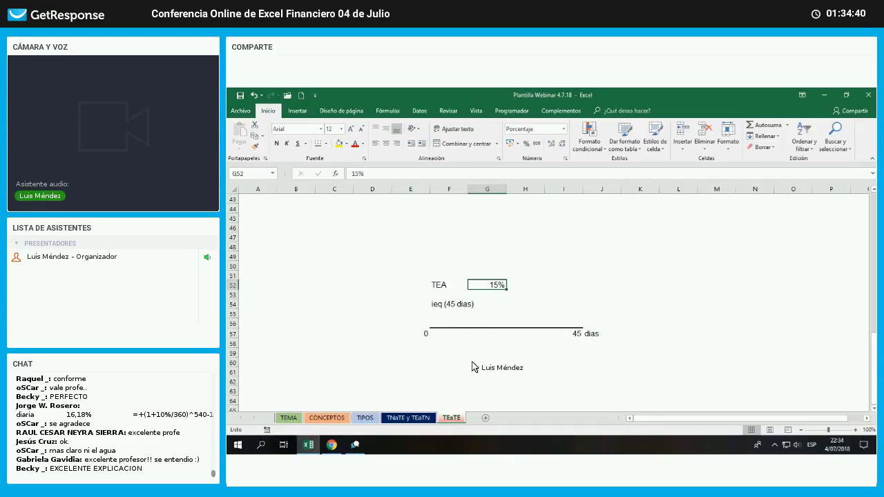
# Draw a longer second timeline with a bottom border on F60:O60, labelling it 0 in E61, 2 in O61 and "años" in P61
pyautogui.moveTo(434, 363); pyautogui.dragTo(780, 362)
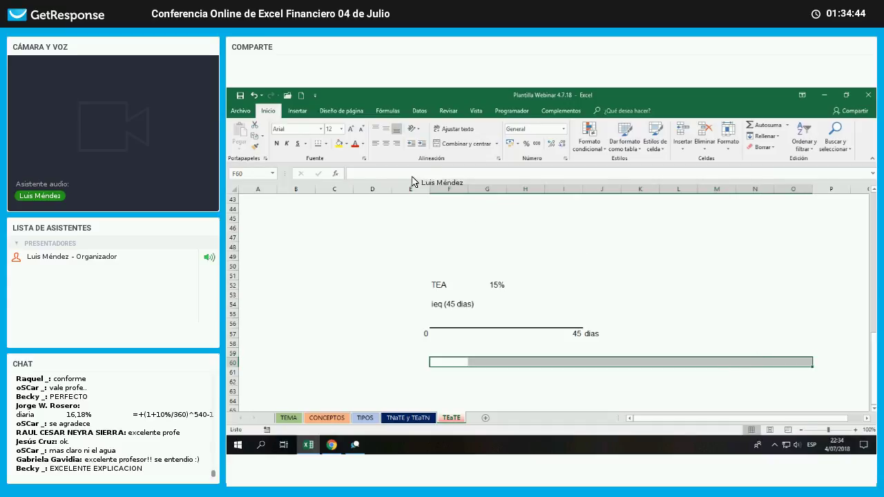
pyautogui.click(329, 149)
pyautogui.click(414, 373)
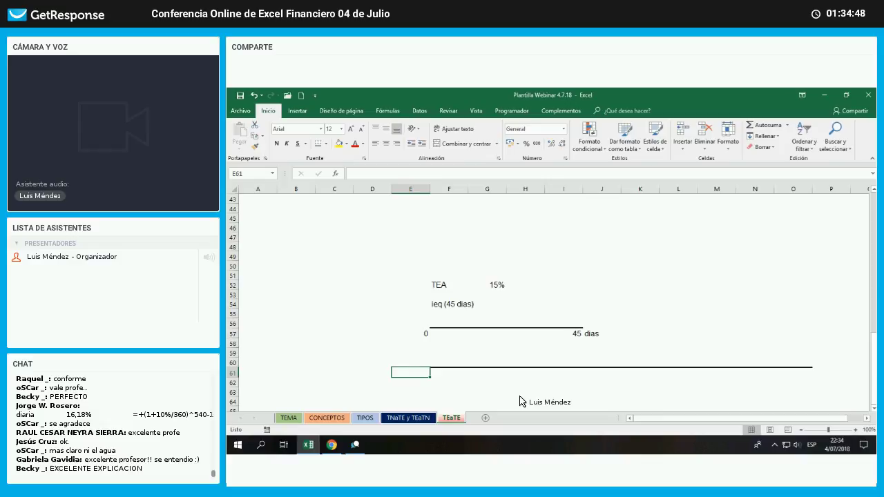
pyautogui.write('0')
pyautogui.press('Right')
pyautogui.press('Right')
pyautogui.press('Right')
pyautogui.press('Right')
pyautogui.press('Right')
pyautogui.press('Right')
pyautogui.press('Right')
pyautogui.press('Right')
pyautogui.press('Right')
pyautogui.press('Right')
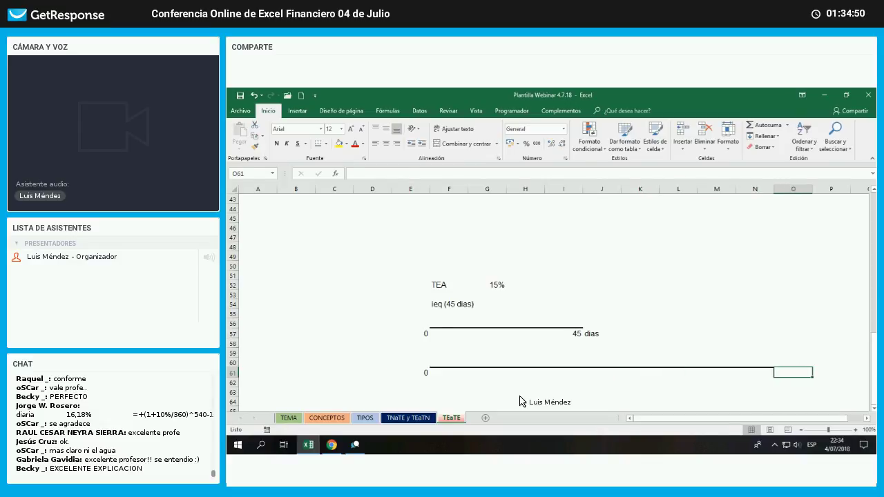
pyautogui.write('2')
pyautogui.press('Right')
pyautogui.write('añ')
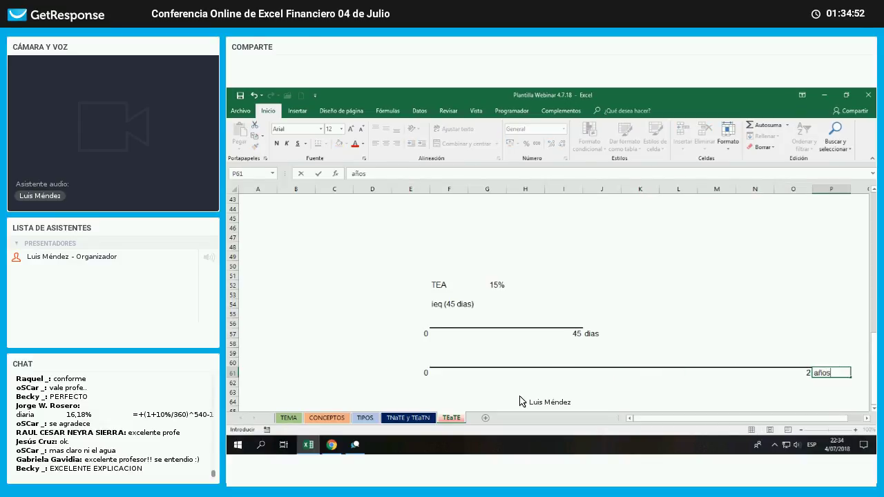
pyautogui.write('os')
pyautogui.press('Return')
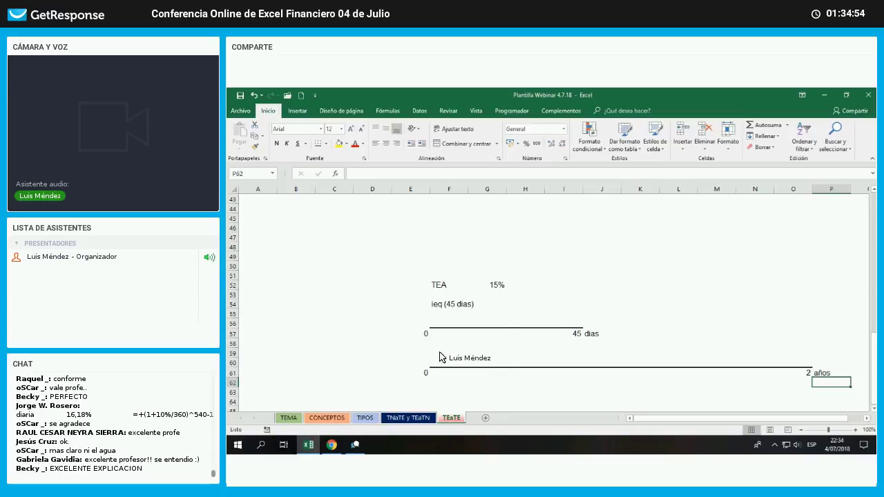
# Above the two-year timeline, enter the label TEA in F59 and the rate 15% in G59
pyautogui.click(442, 354)
pyautogui.write('TE')
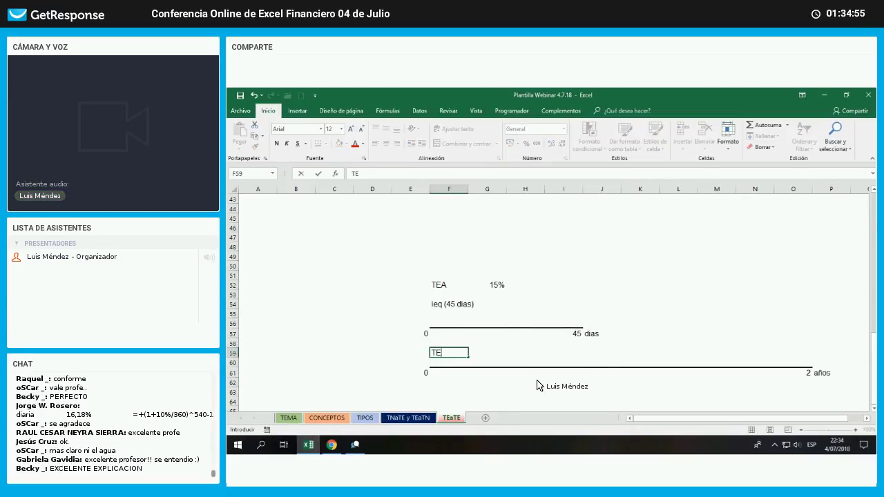
pyautogui.write('A')
pyautogui.press('Tab')
pyautogui.write('15')
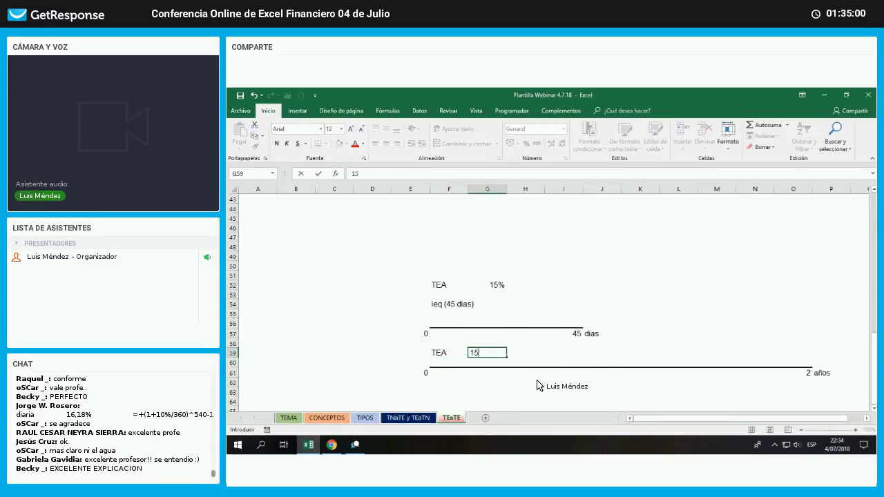
pyautogui.write('%')
pyautogui.press('Return')
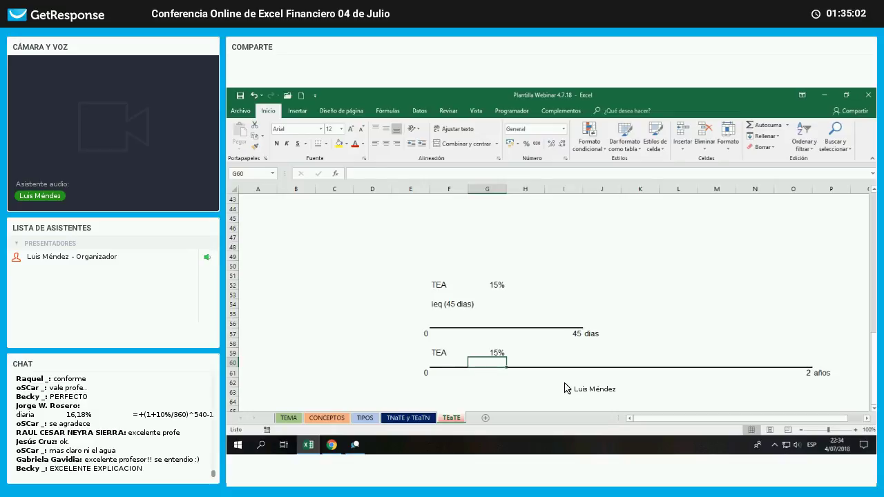
pyautogui.click(563, 382)
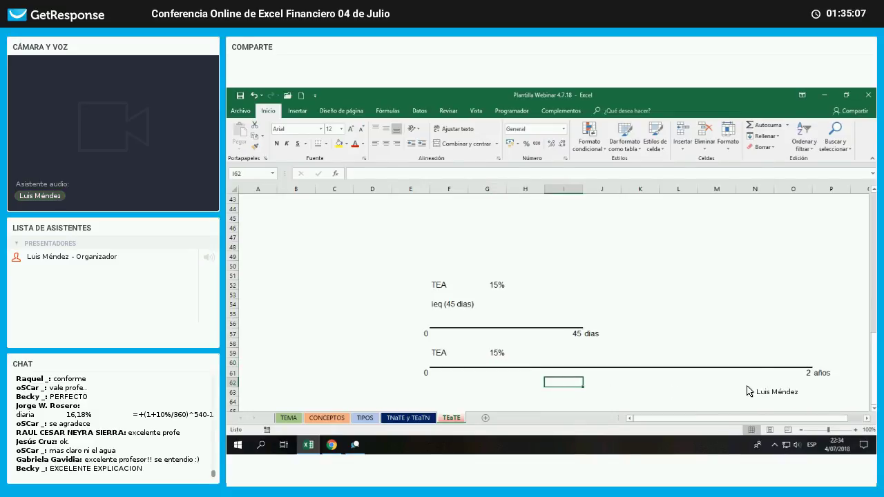
# Add the label "ieq (2 años)" in F62 beneath the two-year timeline
pyautogui.click(496, 354)
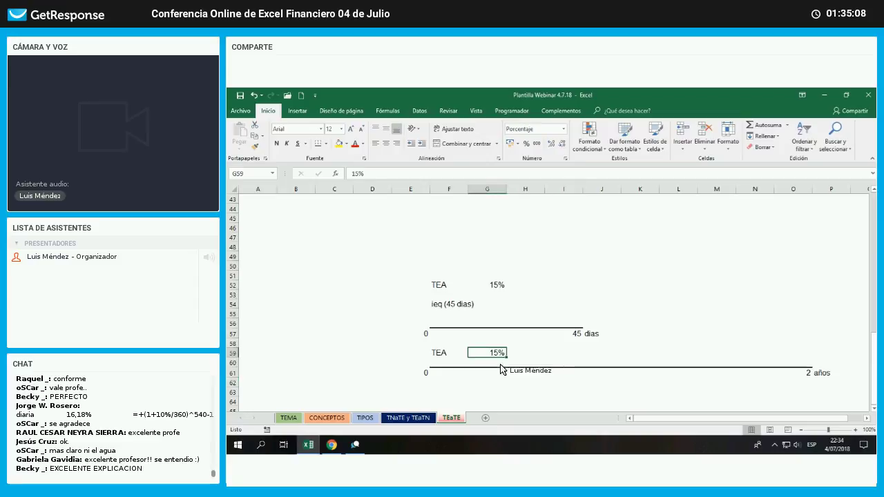
pyautogui.click(445, 383)
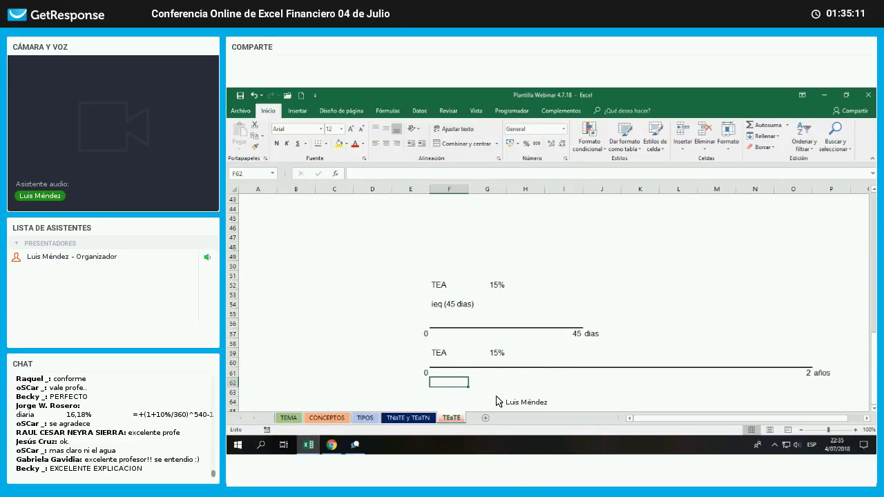
pyautogui.write('ieq (2 años')
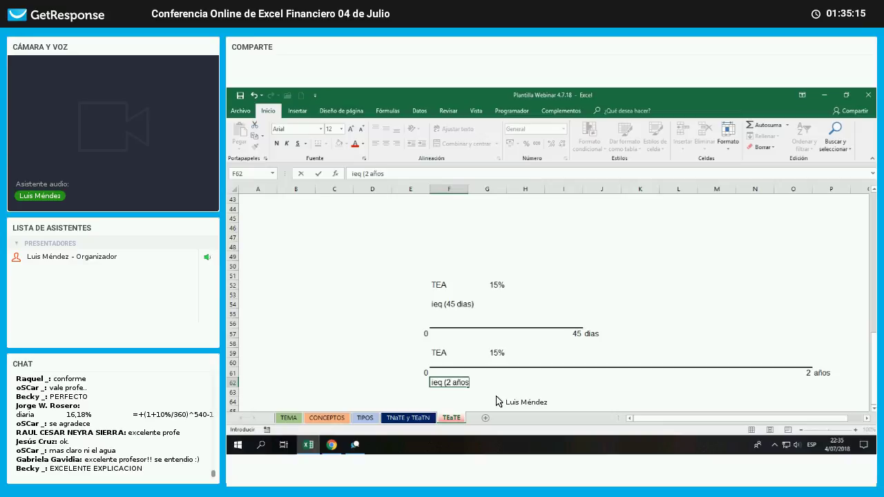
pyautogui.press('Return')
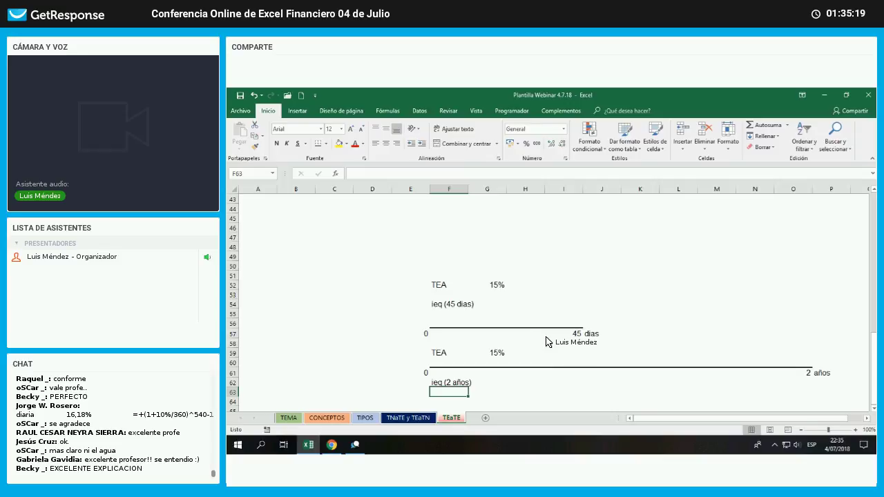
pyautogui.click(496, 286)
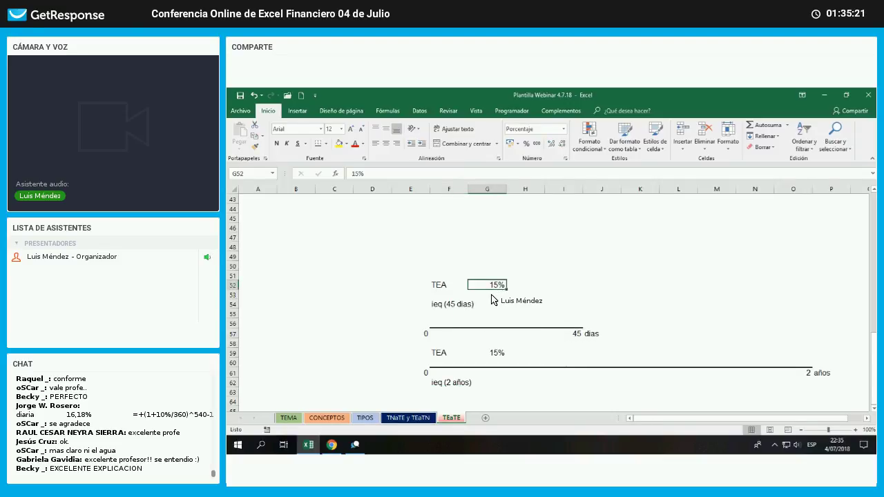
pyautogui.click(456, 374)
pyautogui.hotkey('ctrl', 'shift', 'Right')
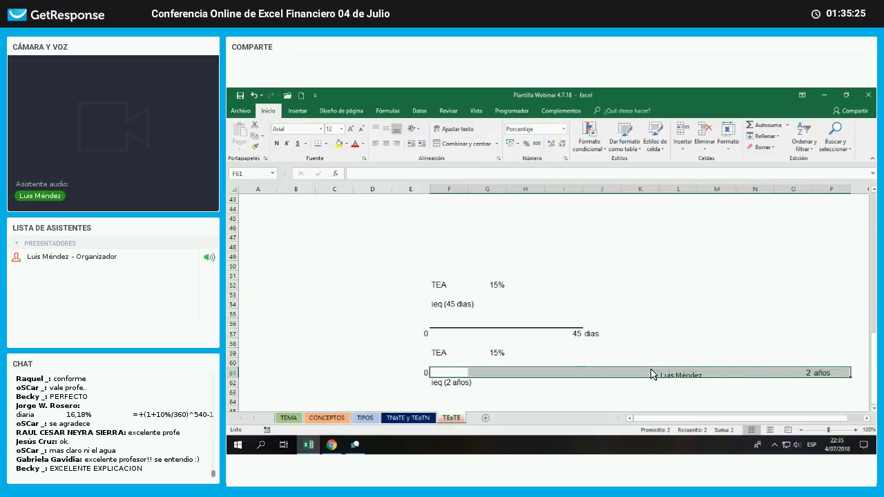
pyautogui.click(586, 352)
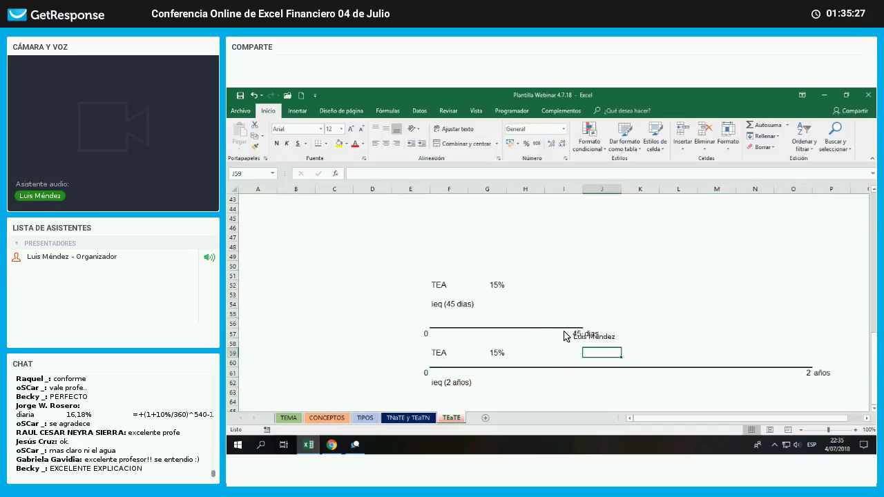
# Draw a third timeline with a bottom border on F64:K64, labelling it 0 in E65, 1 in K65 and "año" in L65
pyautogui.scroll(-1, 511, 346)
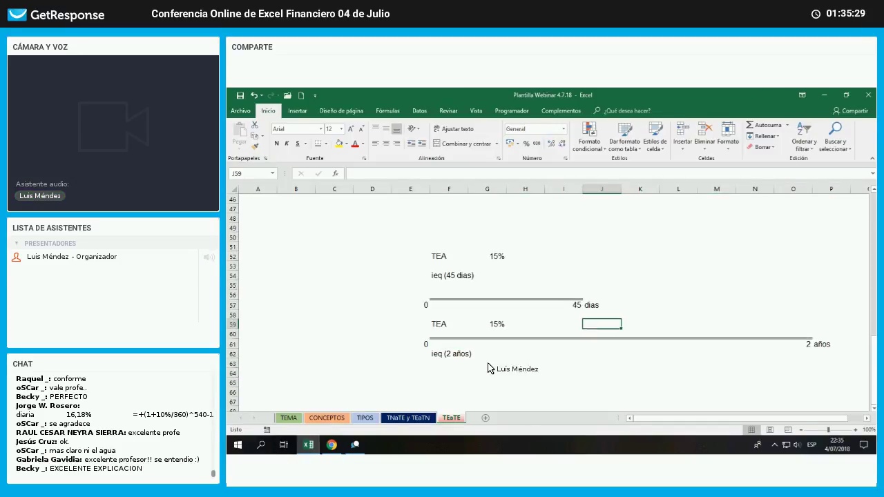
pyautogui.click(449, 374)
pyautogui.moveTo(486, 381); pyautogui.dragTo(631, 379)
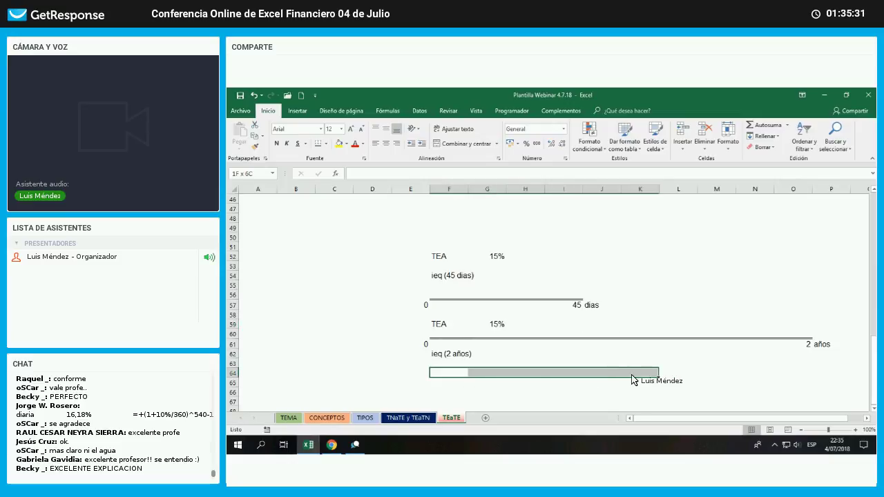
pyautogui.click(320, 143)
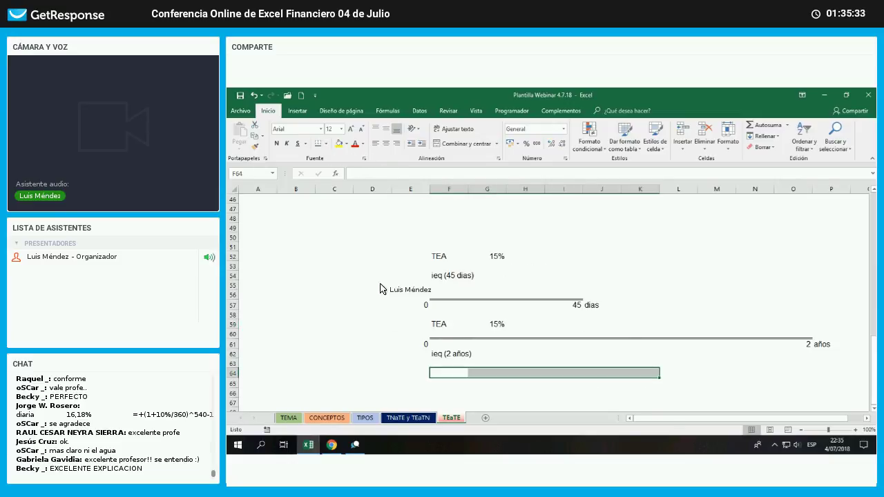
pyautogui.click(415, 382)
pyautogui.write('0')
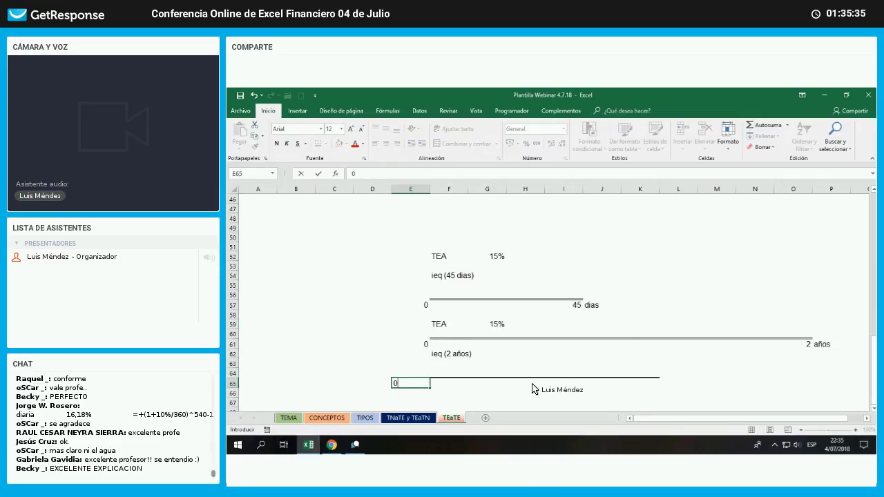
pyautogui.press('Right')
pyautogui.press('Right')
pyautogui.press('Right')
pyautogui.press('Right')
pyautogui.press('Right')
pyautogui.press('Right')
pyautogui.press('Right')
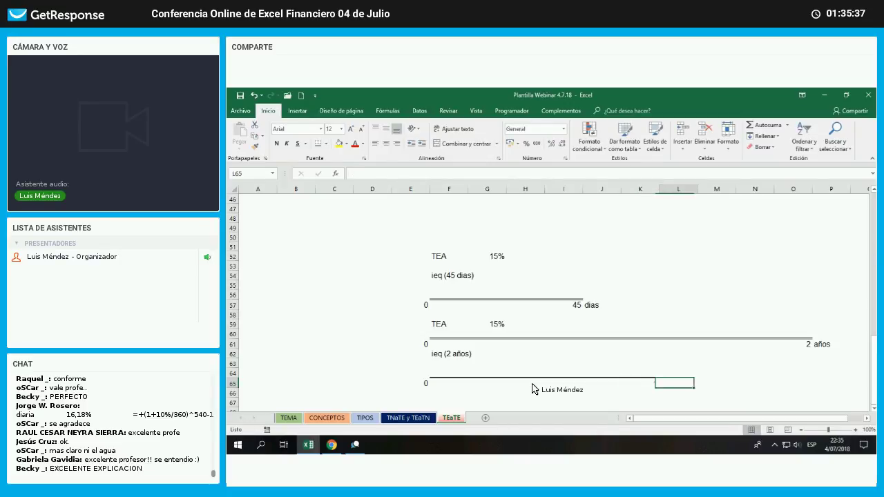
pyautogui.write('año')
pyautogui.press('Return')
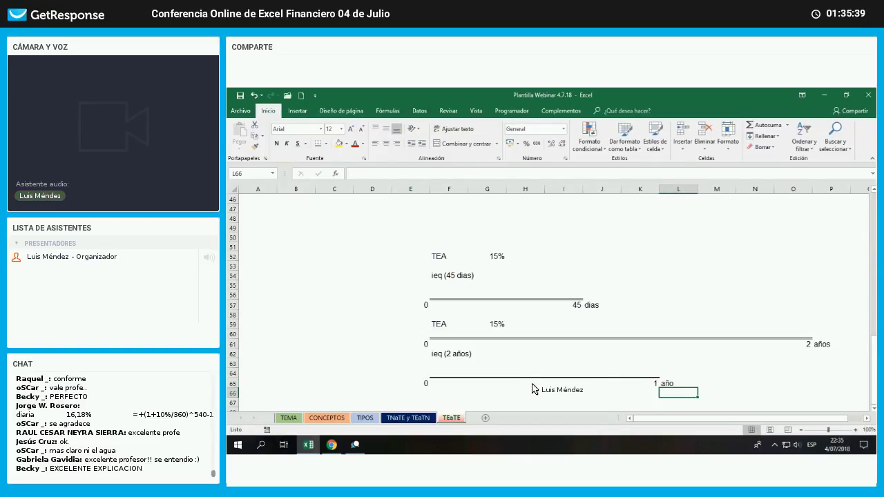
# On the one-year timeline, enter the label TEA in F64 and the rate 15% in G64
pyautogui.click(452, 371)
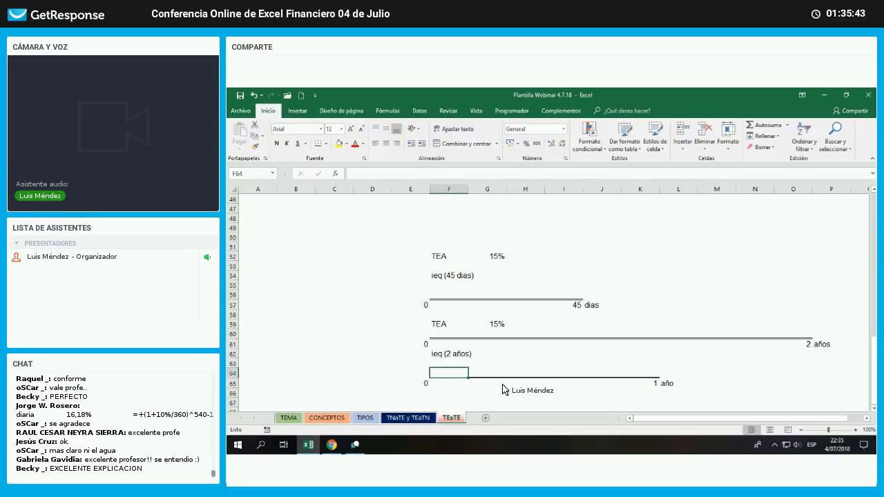
pyautogui.write('TEA')
pyautogui.press('Tab')
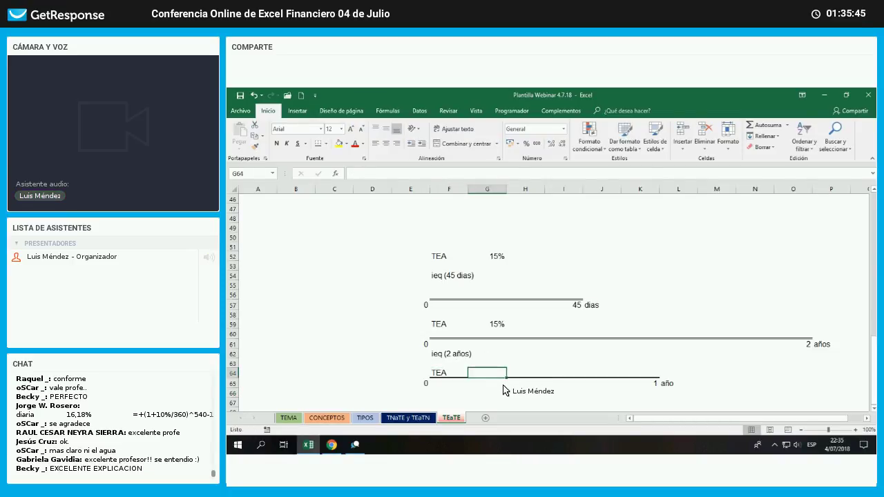
pyautogui.write('15%')
pyautogui.press('Down')
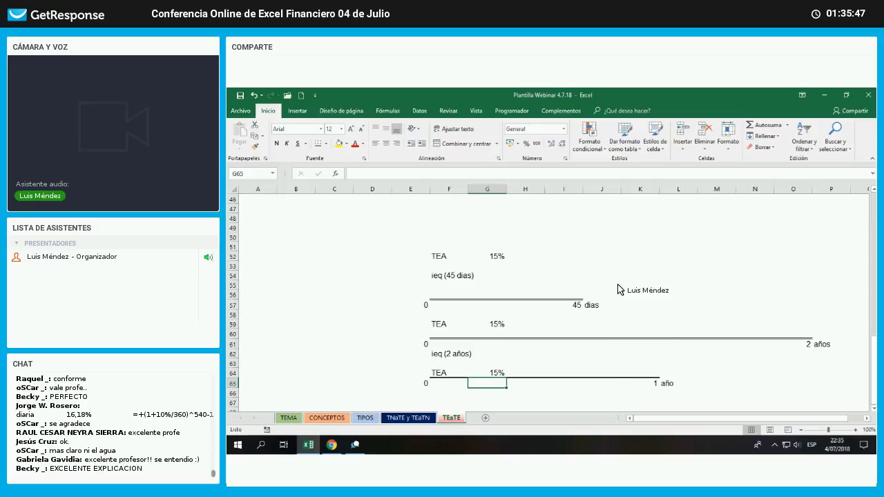
pyautogui.click(600, 392)
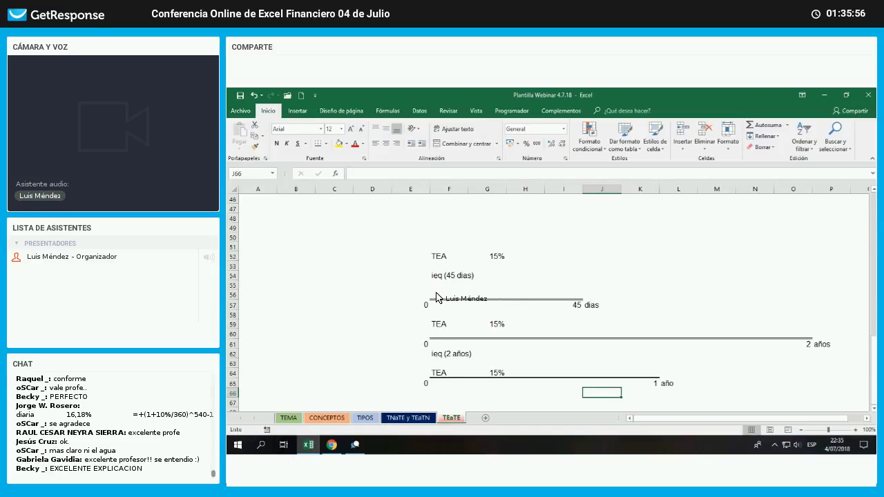
# Review the 45-day and two-year timelines together with their TEA labels in column F
pyautogui.moveTo(450, 296); pyautogui.dragTo(456, 305)
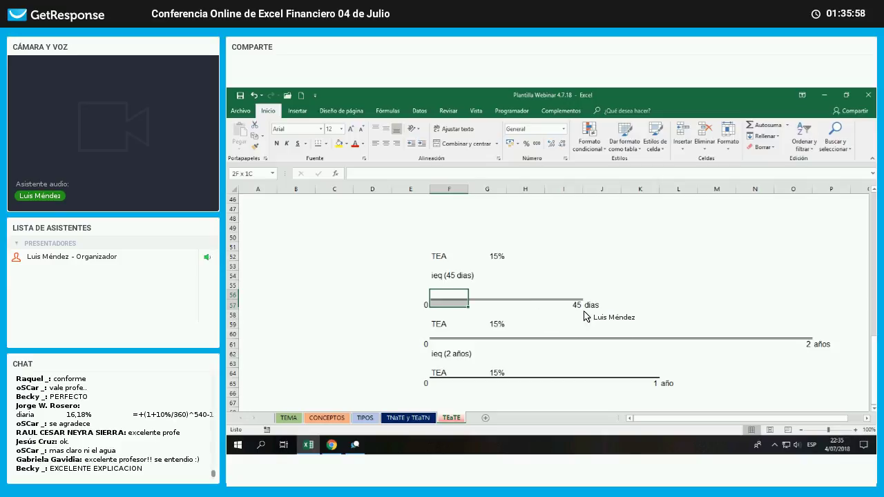
pyautogui.moveTo(583, 316); pyautogui.dragTo(587, 315)
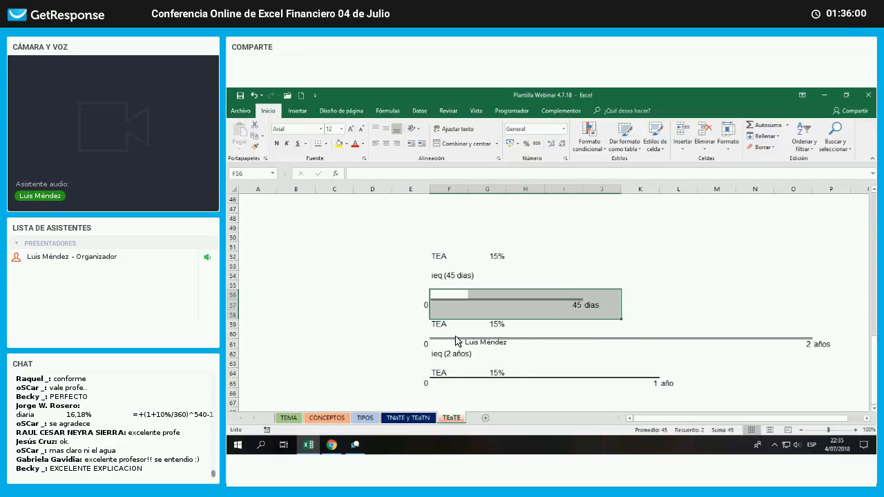
pyautogui.moveTo(442, 336); pyautogui.dragTo(822, 346)
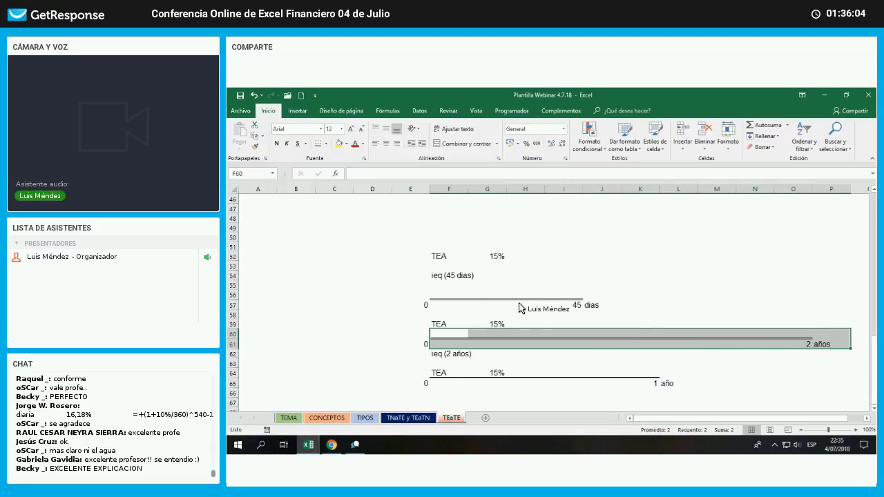
pyautogui.click(446, 257)
pyautogui.click(449, 325)
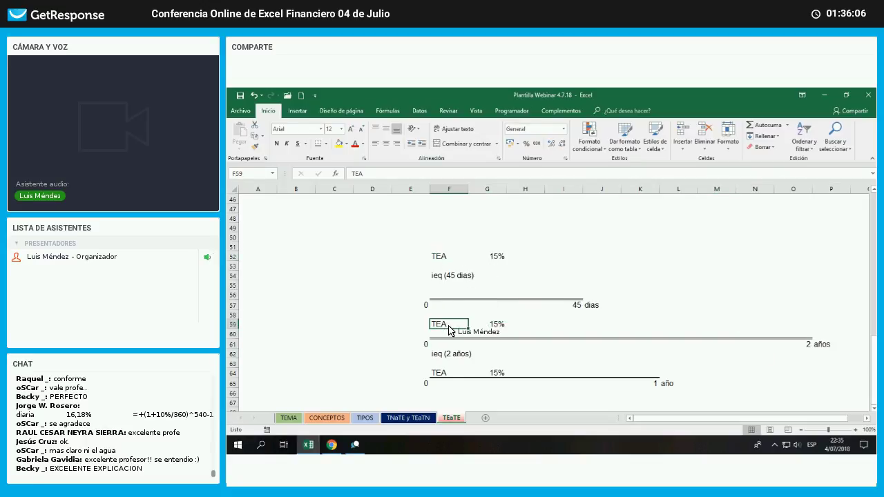
pyautogui.click(426, 249)
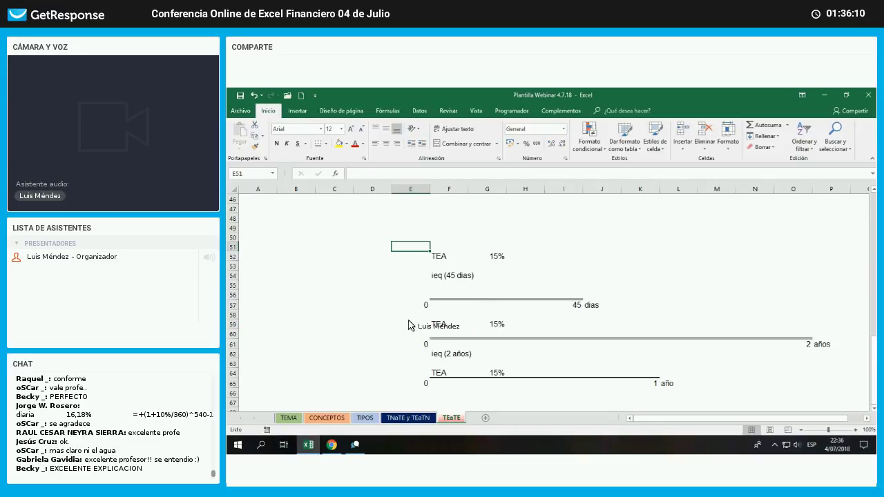
# For example 1, enter =(1+18%)^(90/360)-1 in F26 to calculate the quarterly effective rate
pyautogui.scroll(7, 435, 325)
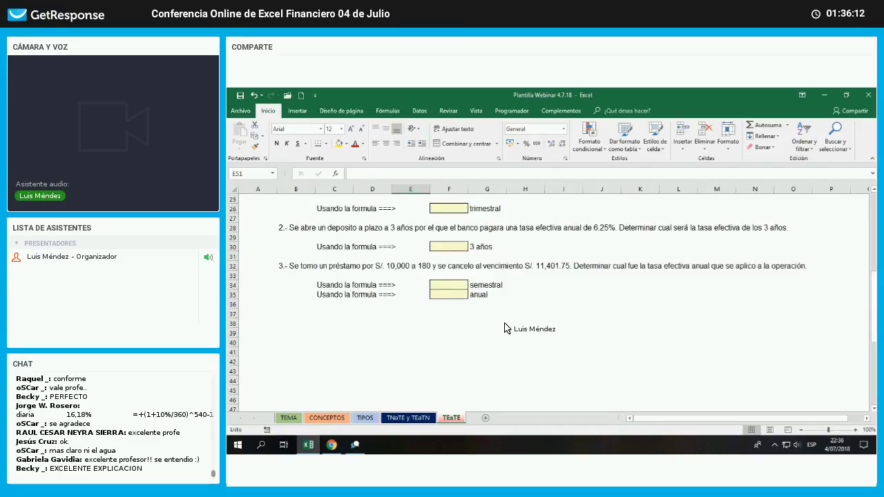
pyautogui.scroll(4, 504, 325)
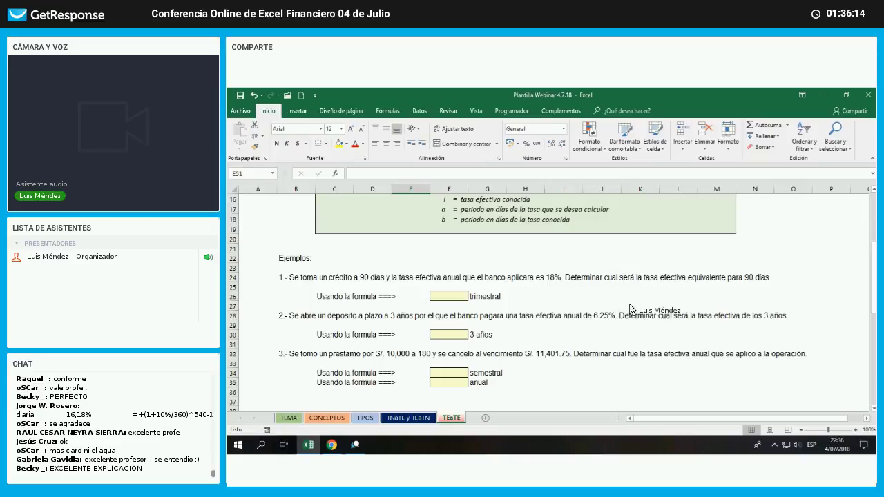
pyautogui.scroll(3, 505, 302)
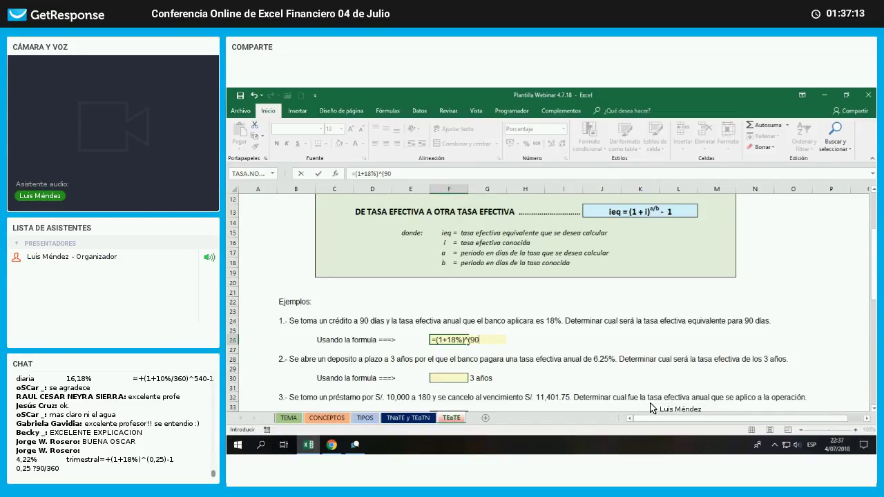
pyautogui.write('/')
pyautogui.write('36')
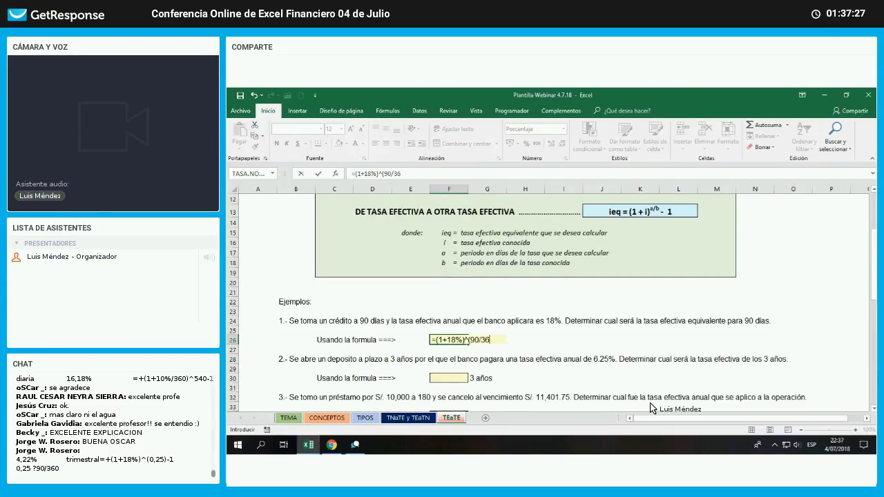
pyautogui.write('0)-1')
pyautogui.press('Return')
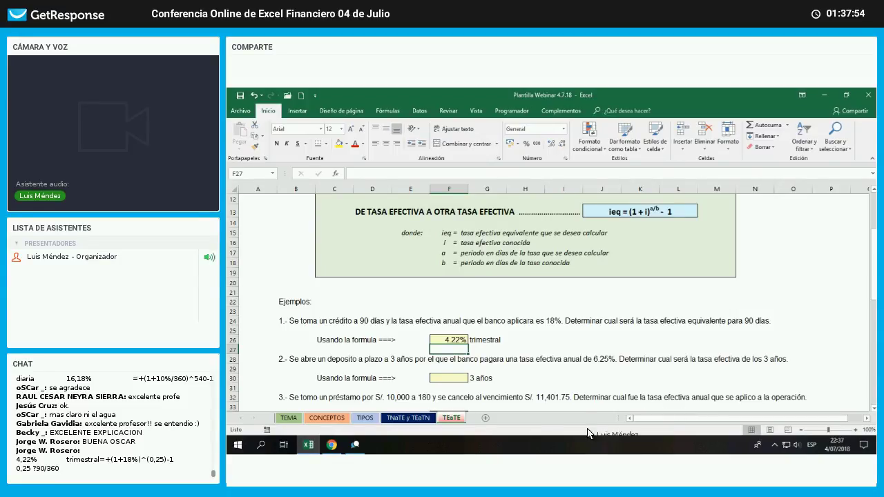
# For example 2, enter =(1+6.25%)^(1080/360)-1 in F30 to calculate the three-year effective rate
pyautogui.press('Down')
pyautogui.press('Down')
pyautogui.press('Down')
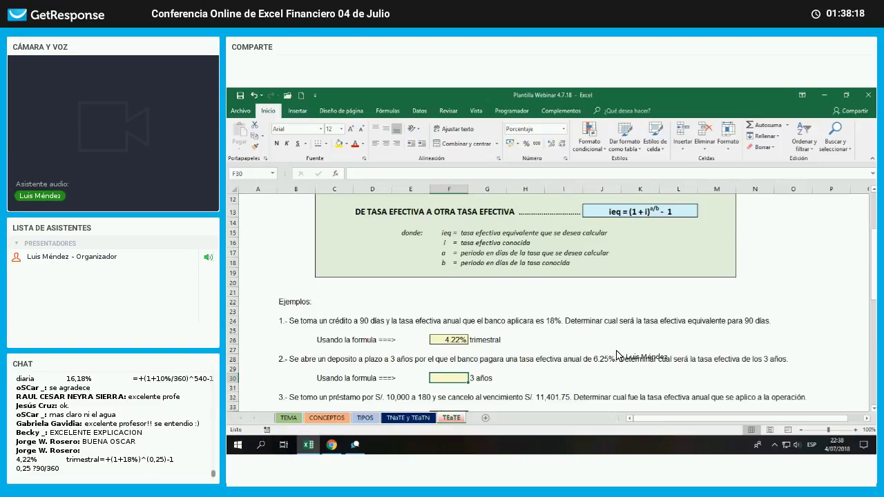
pyautogui.click(563, 321)
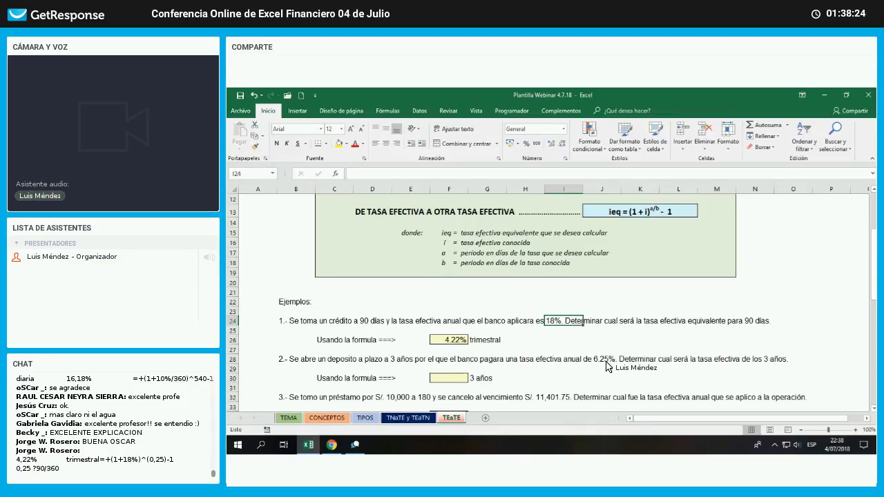
pyautogui.click(614, 360)
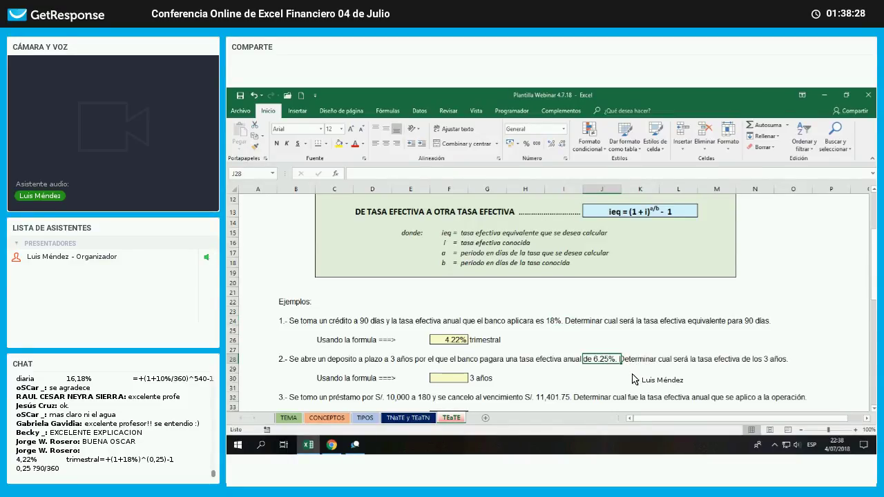
pyautogui.click(464, 379)
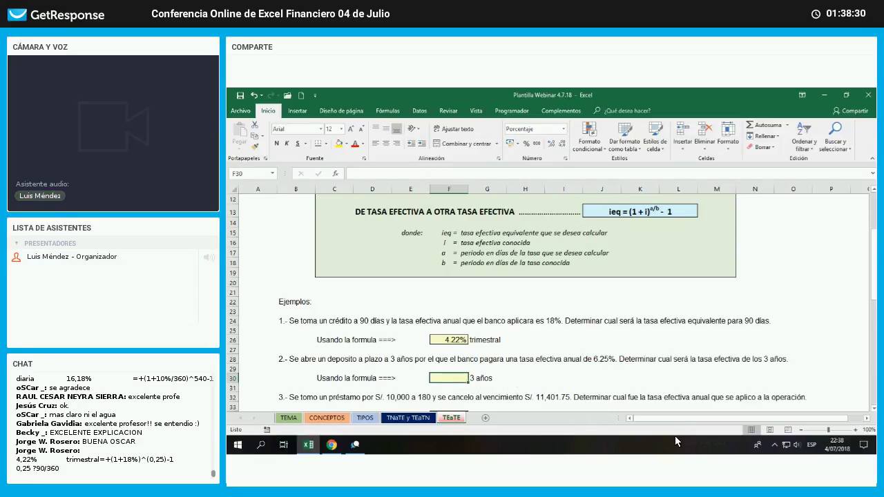
pyautogui.write('=(')
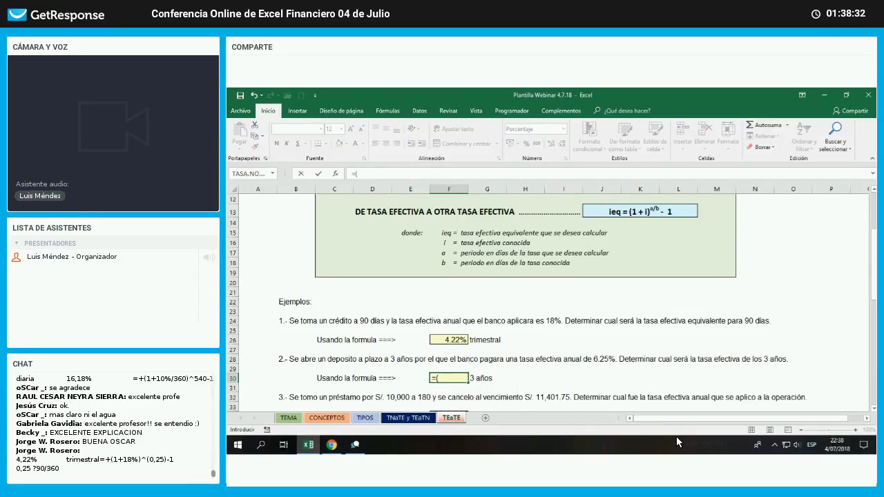
pyautogui.write('1+')
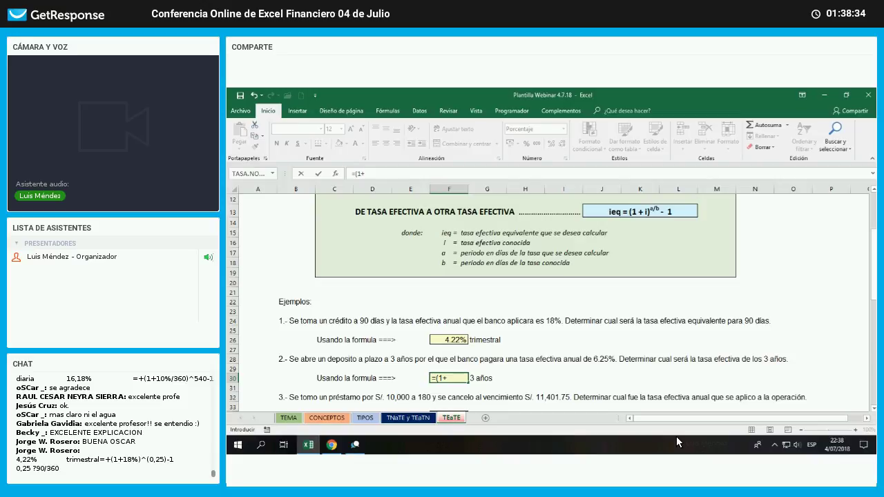
pyautogui.write('6.25%')
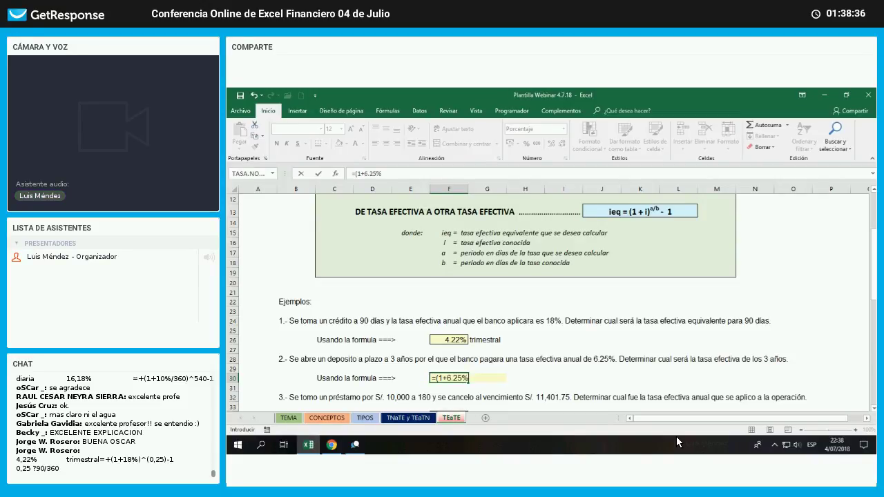
pyautogui.write(')')
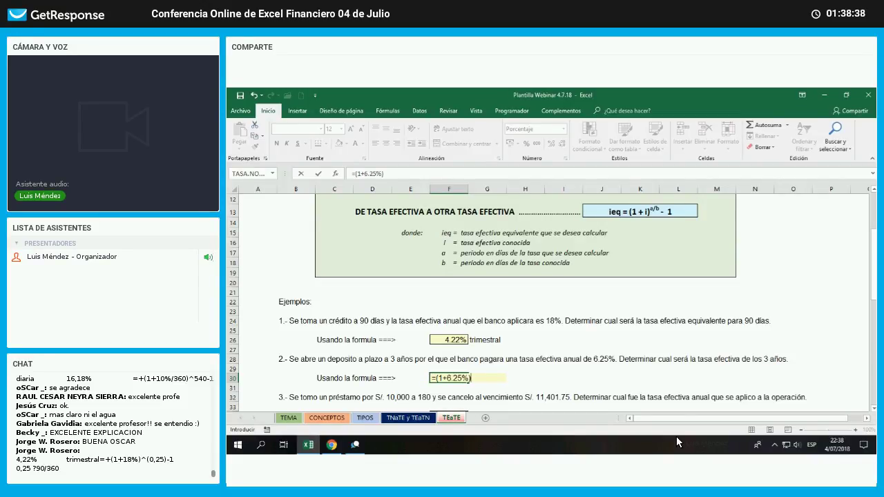
pyautogui.write('^(')
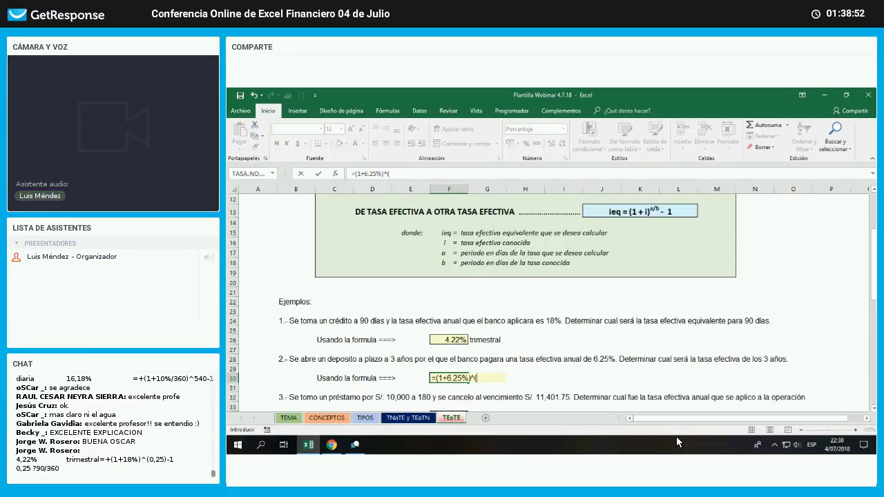
pyautogui.write('1080')
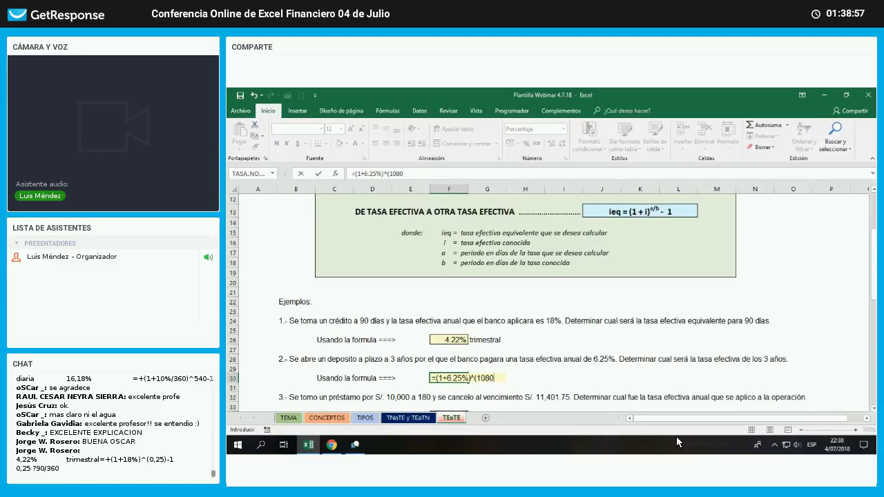
pyautogui.write('/')
pyautogui.write('360)-1')
pyautogui.press('Return')
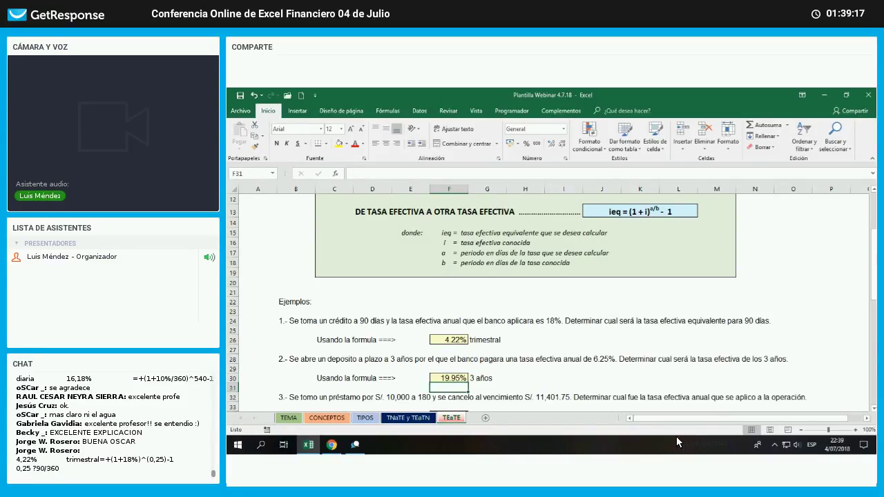
# Consult the capital-variation interest rate formula in E17 and the RRI cell M17 on the CONCEPTOS sheet
pyautogui.press('Down')
pyautogui.press('Down')
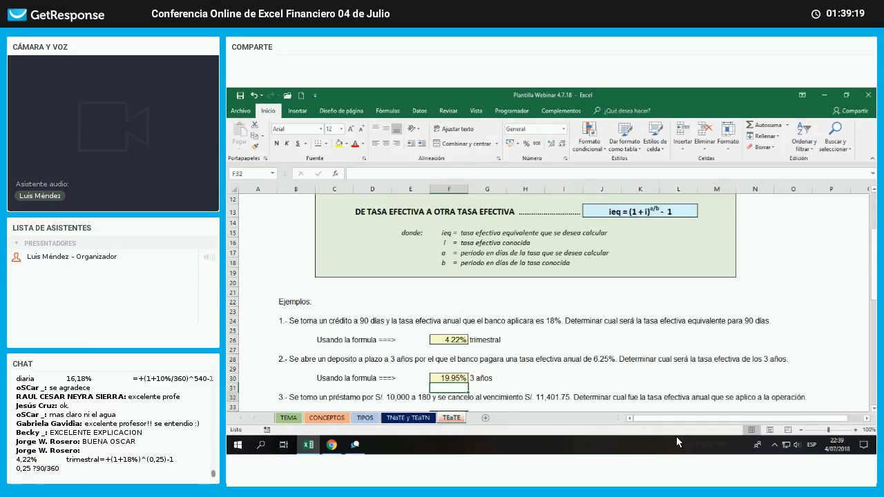
pyautogui.press('Down')
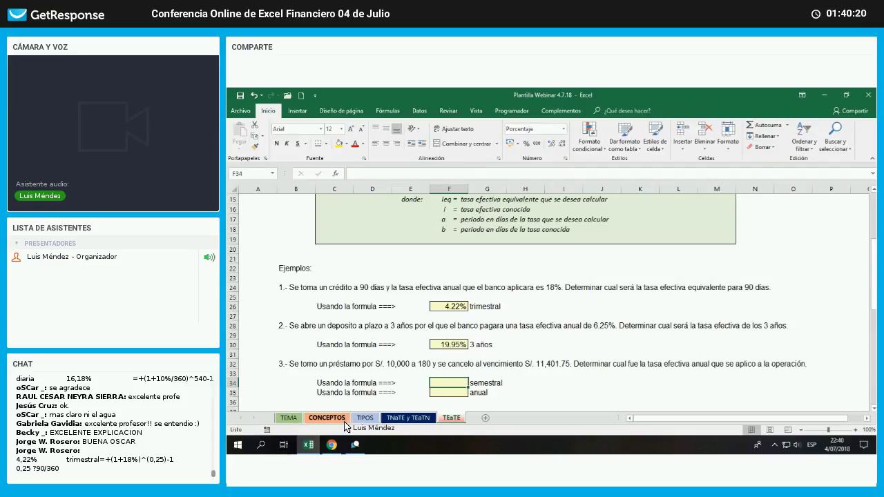
pyautogui.click(410, 357)
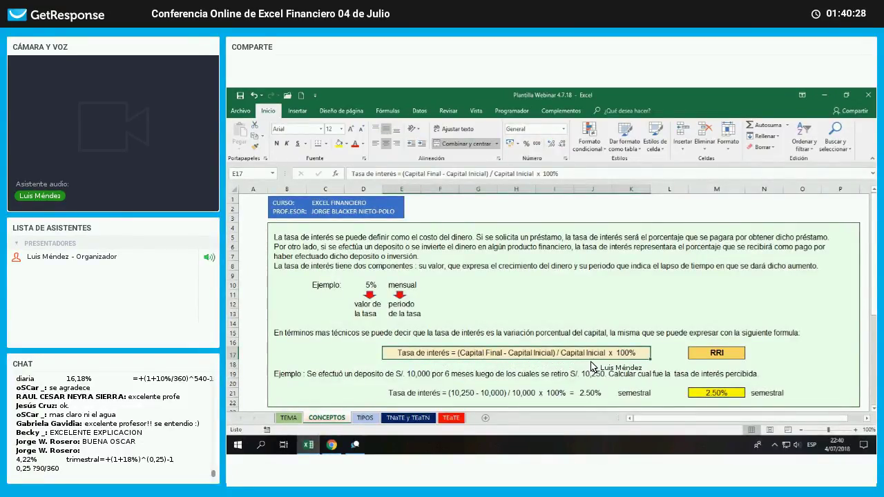
pyautogui.click(711, 353)
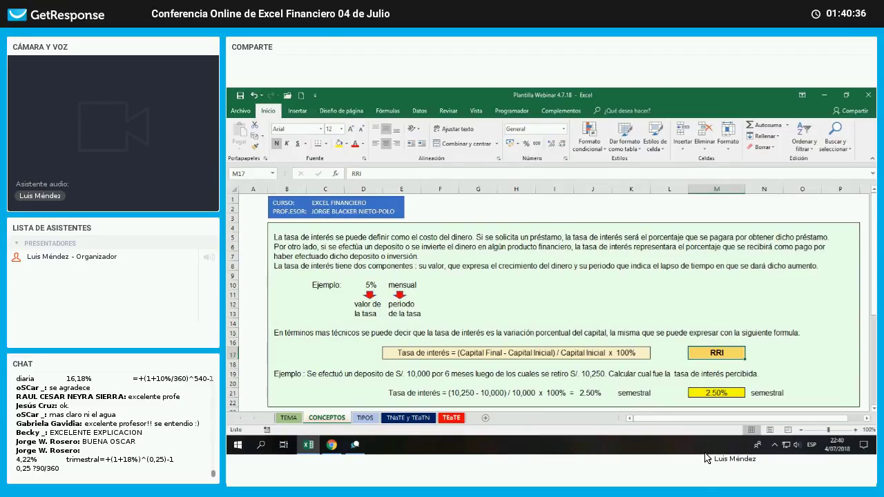
# For example 3 on the TEaTE sheet, enter =(11401.75-10000)/10000 in F34 to calculate the semiannual rate
pyautogui.write('=(')
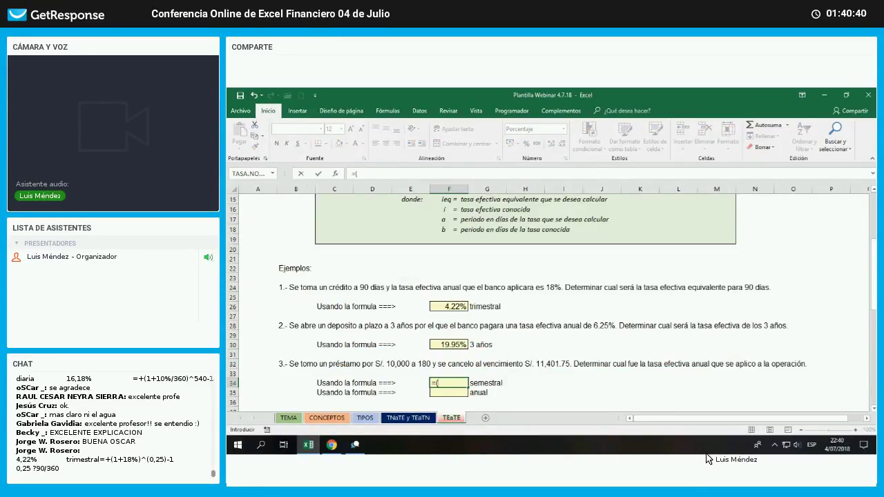
pyautogui.write('11401.75')
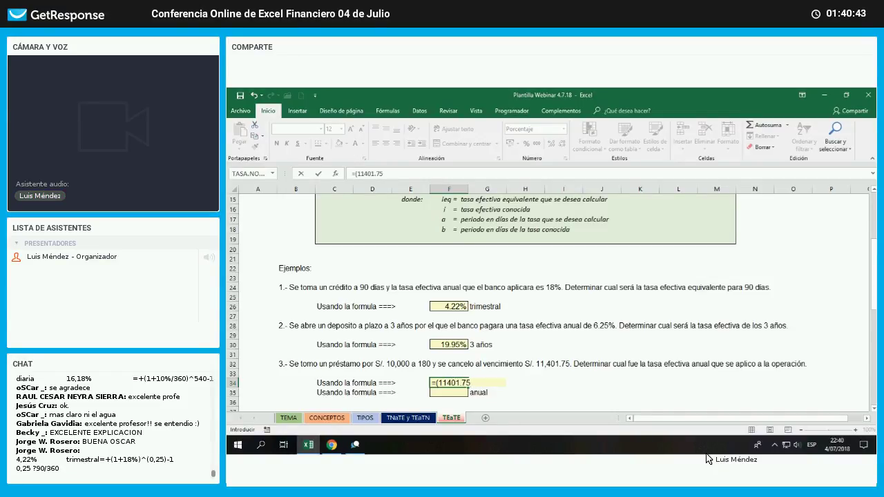
pyautogui.write('-10000')
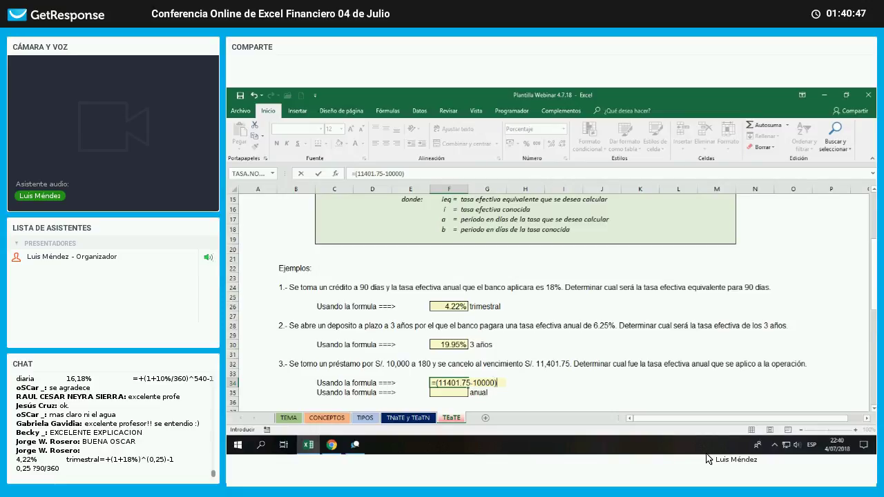
pyautogui.write(')/10000')
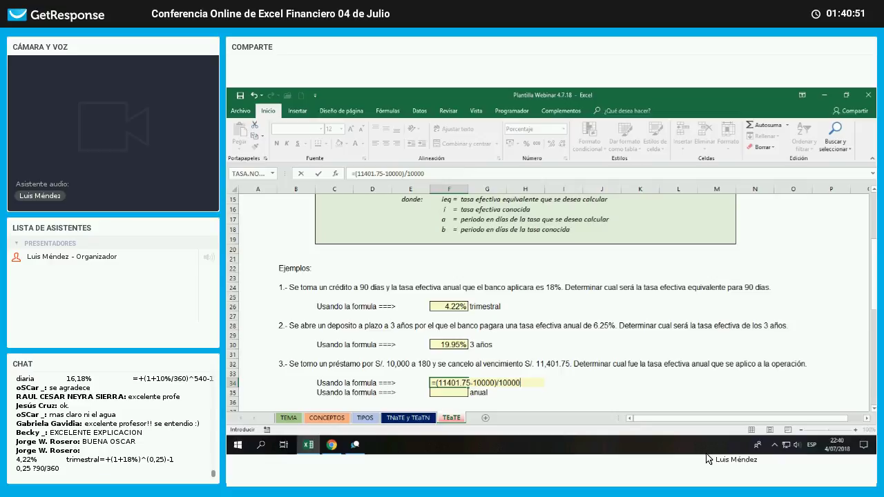
pyautogui.press('Return')
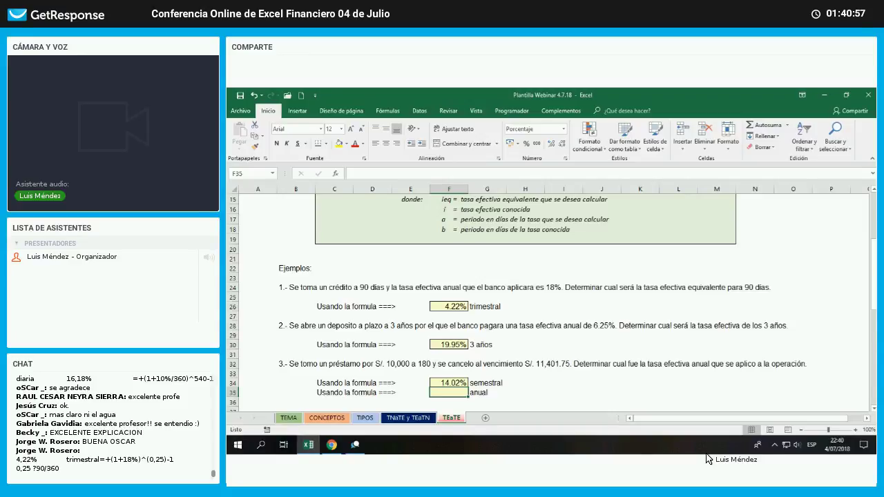
# For example 3, enter =(1+F34)^(360/180)-1 in F35 to convert the semiannual rate to an annual effective rate
pyautogui.click(429, 366)
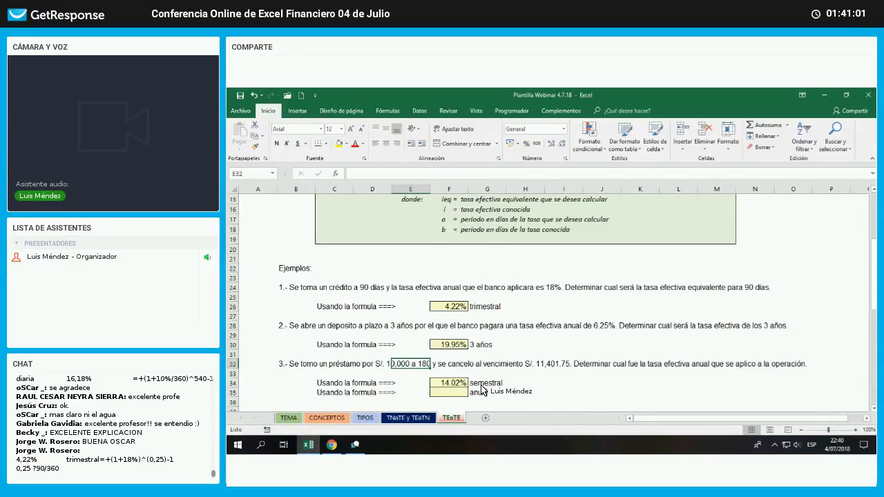
pyautogui.click(481, 385)
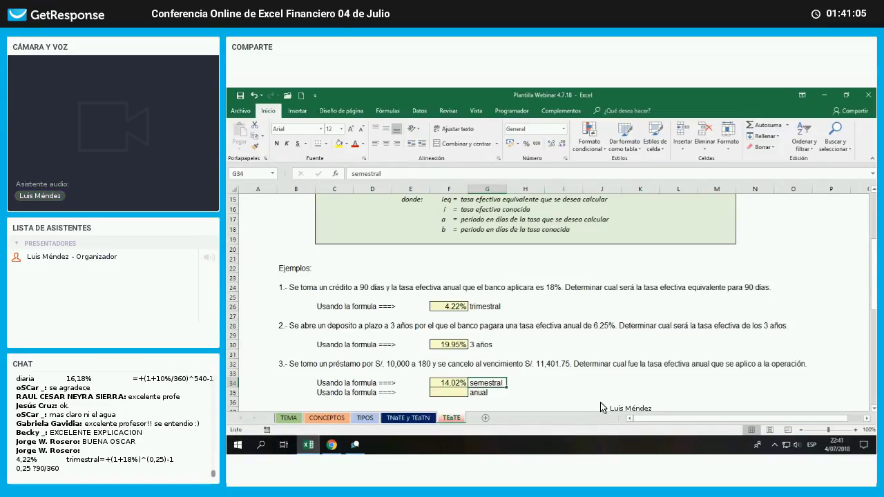
pyautogui.press('Left')
pyautogui.press('Down')
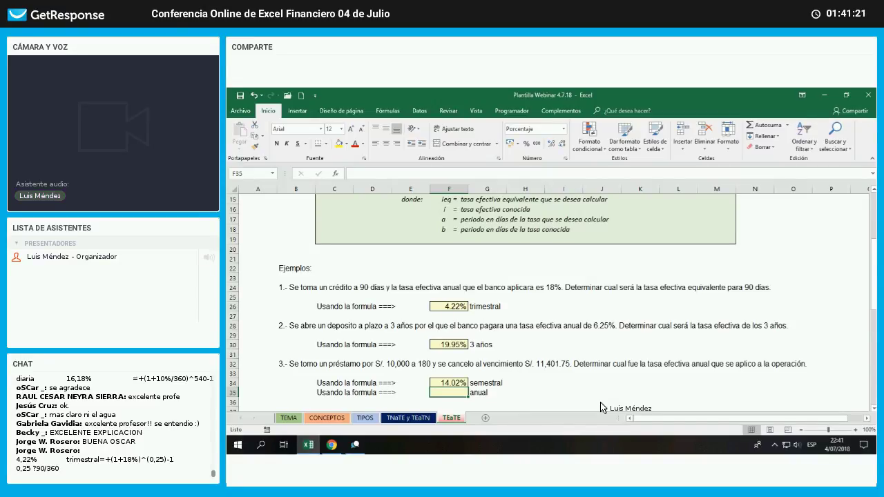
pyautogui.write('=')
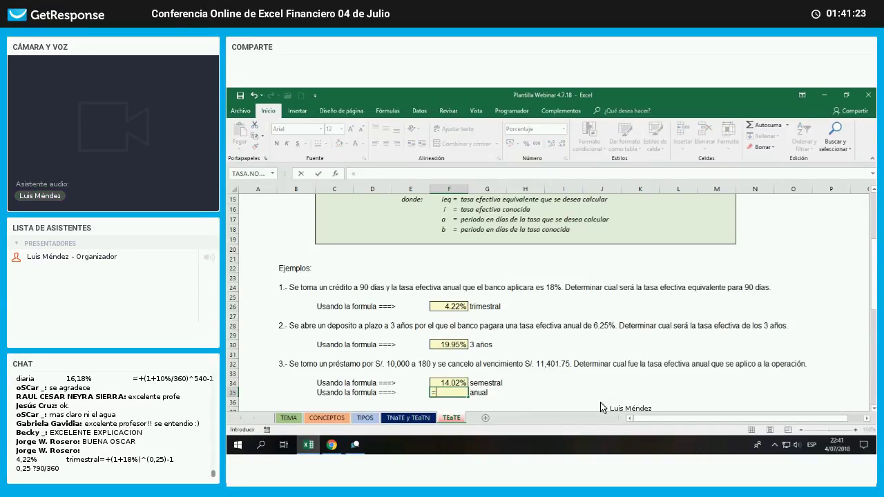
pyautogui.write('(')
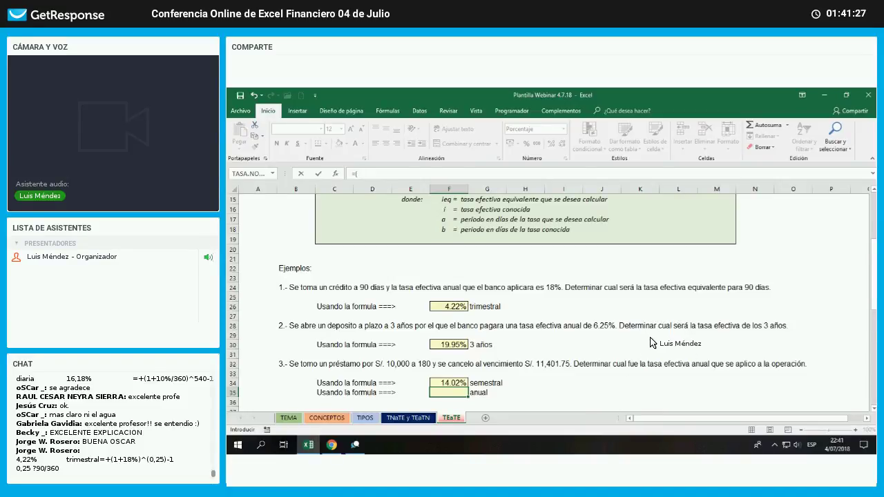
pyautogui.scroll(4, 507, 248)
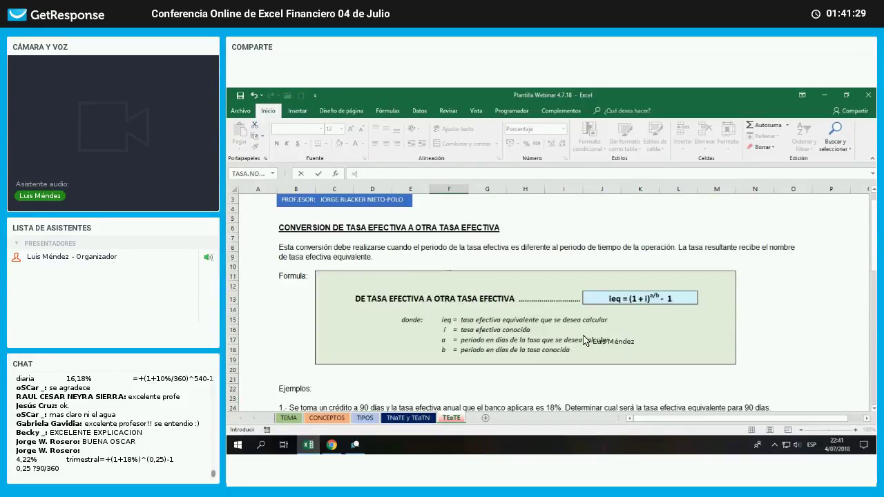
pyautogui.scroll(-4, 663, 369)
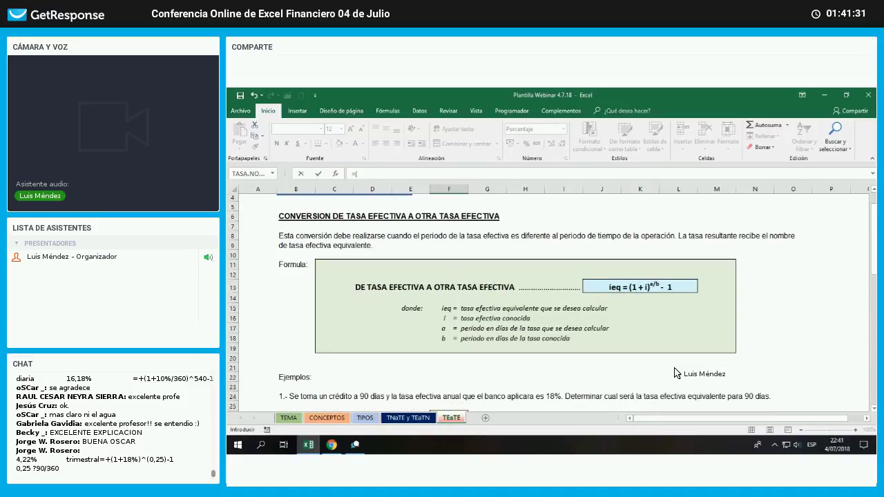
pyautogui.write('1+')
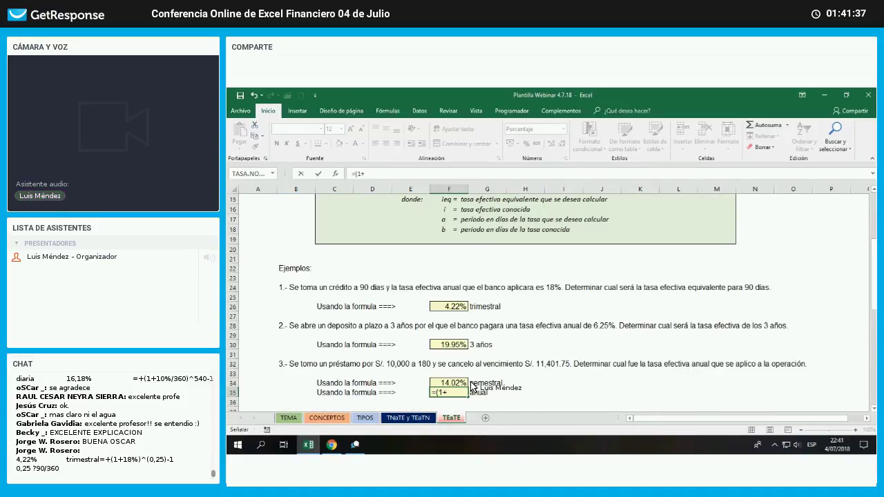
pyautogui.click(467, 383)
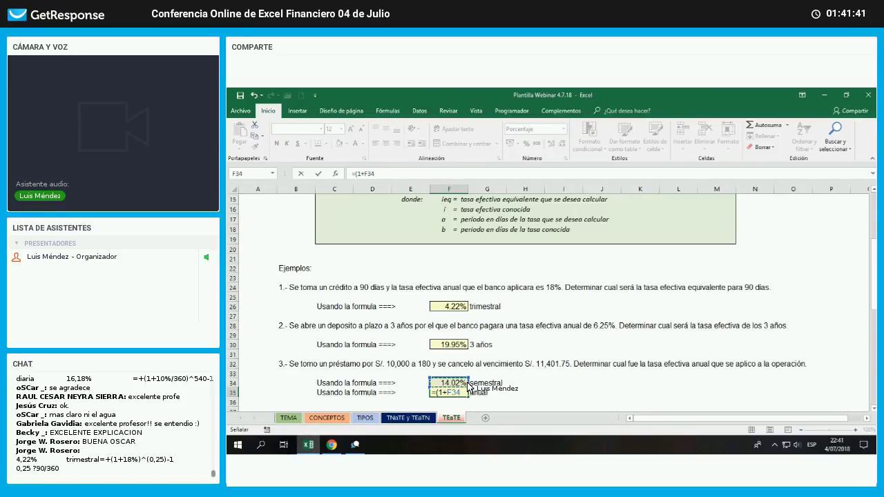
pyautogui.write(')^')
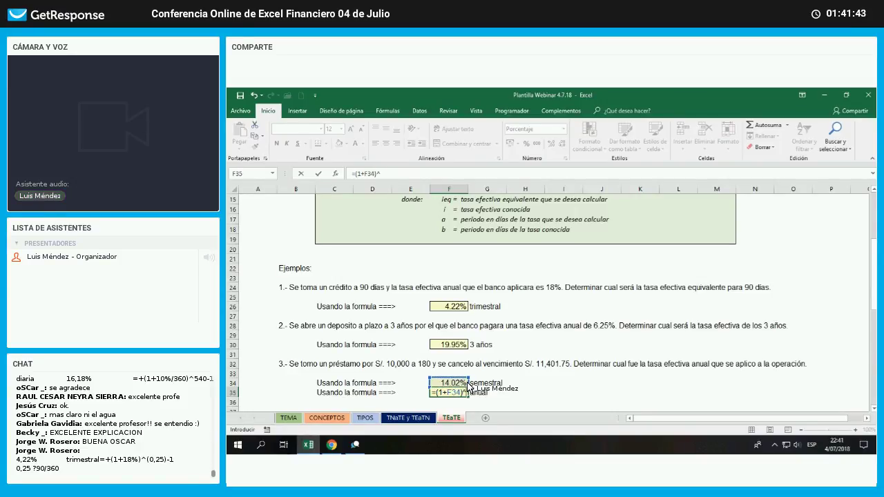
pyautogui.write('(')
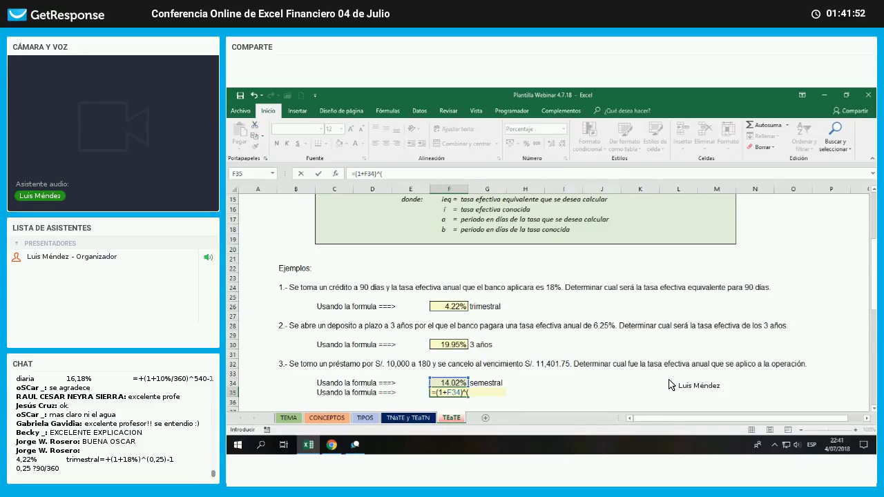
pyautogui.write('360/')
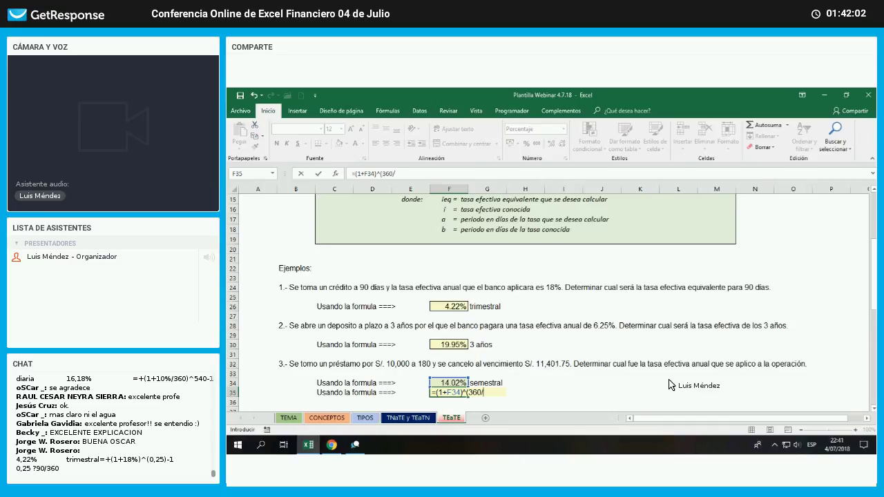
pyautogui.write('180)-1')
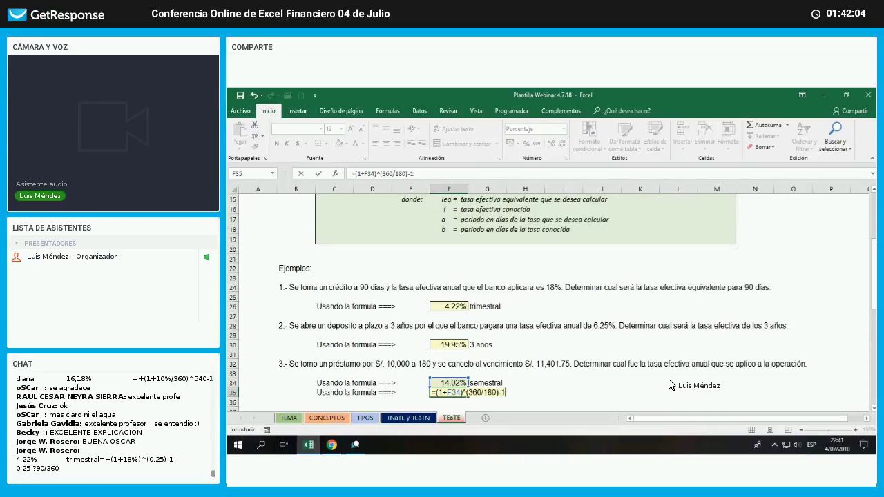
pyautogui.press('Return')
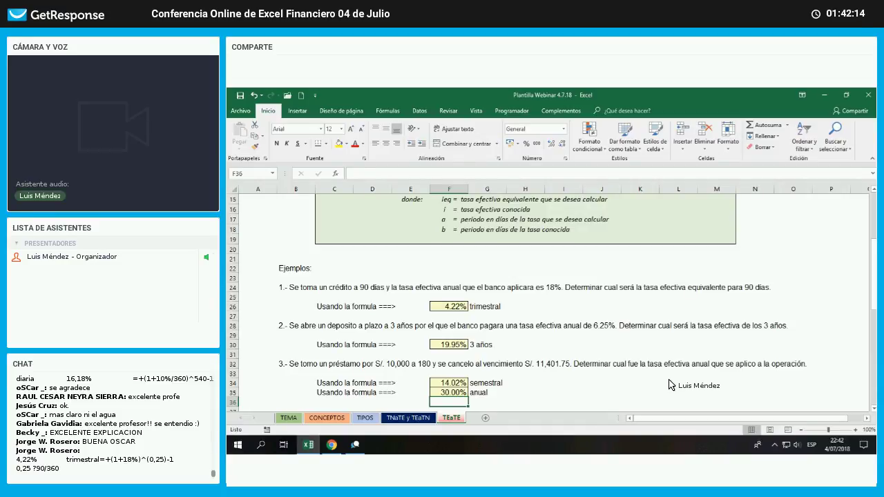
# Enter the label RRI in I34 beside example 3's results and move it down to I35
pyautogui.click(535, 384)
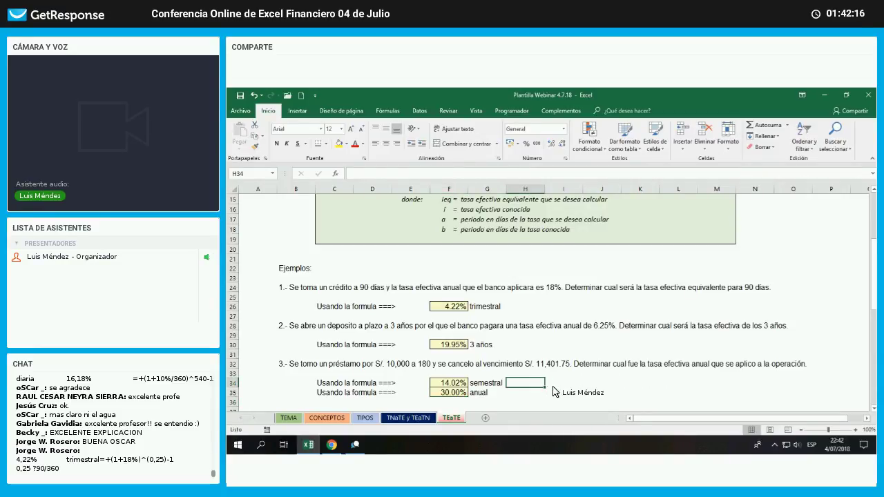
pyautogui.click(563, 385)
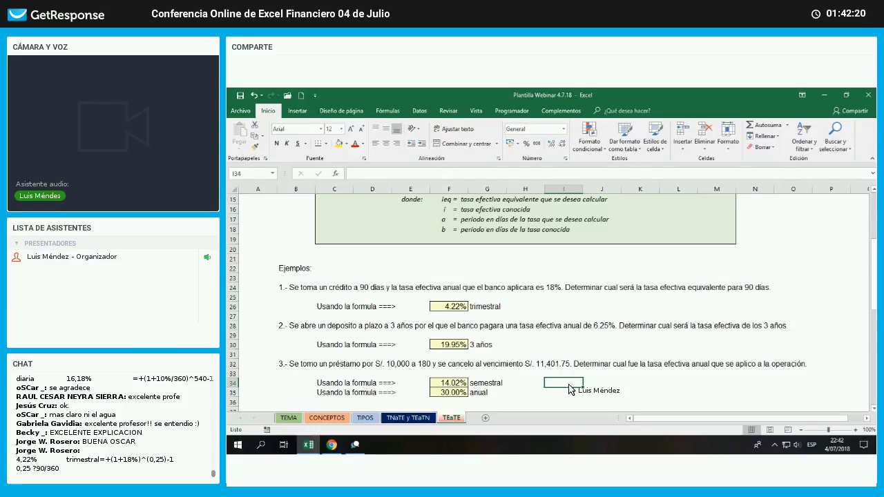
pyautogui.write('RRI')
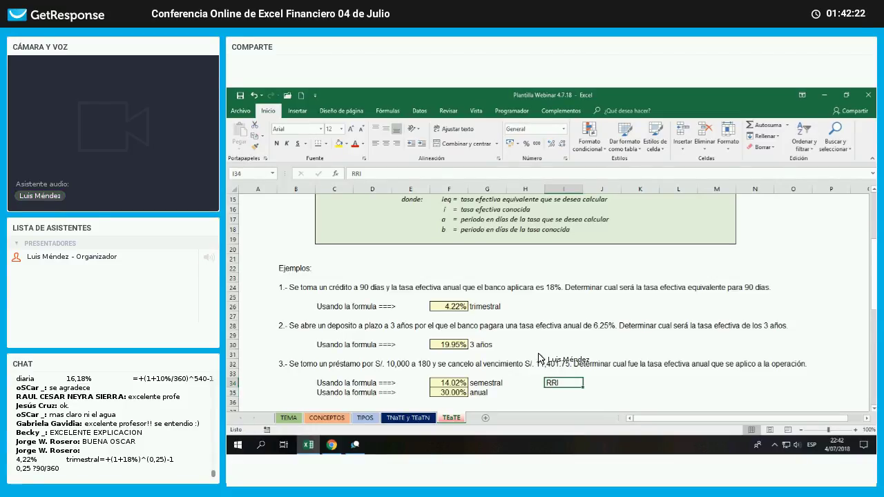
pyautogui.click(461, 384)
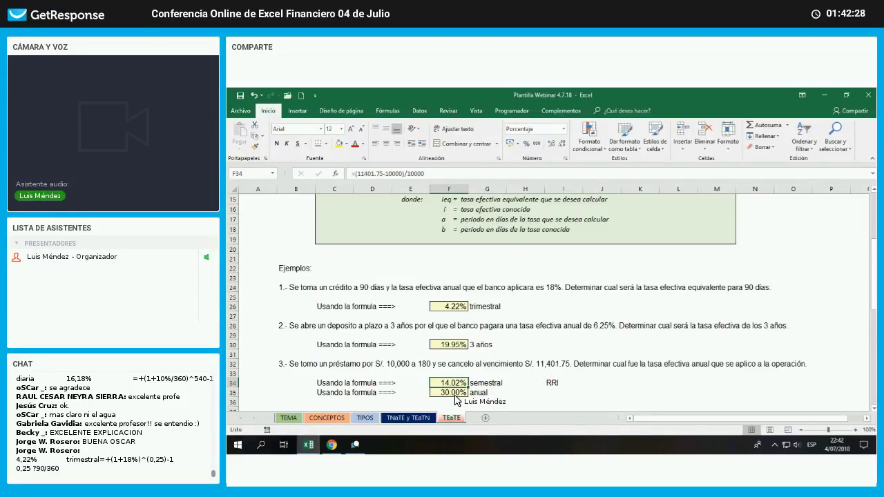
pyautogui.click(456, 393)
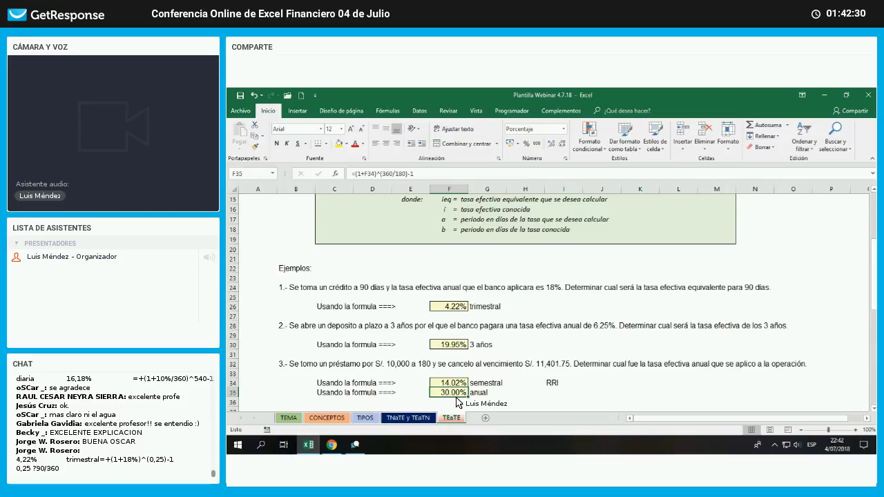
pyautogui.click(562, 387)
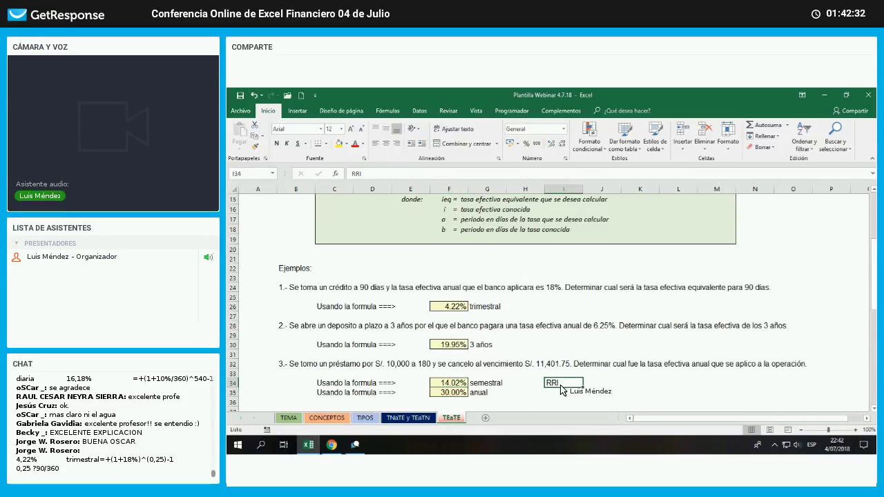
pyautogui.moveTo(561, 390); pyautogui.dragTo(563, 398)
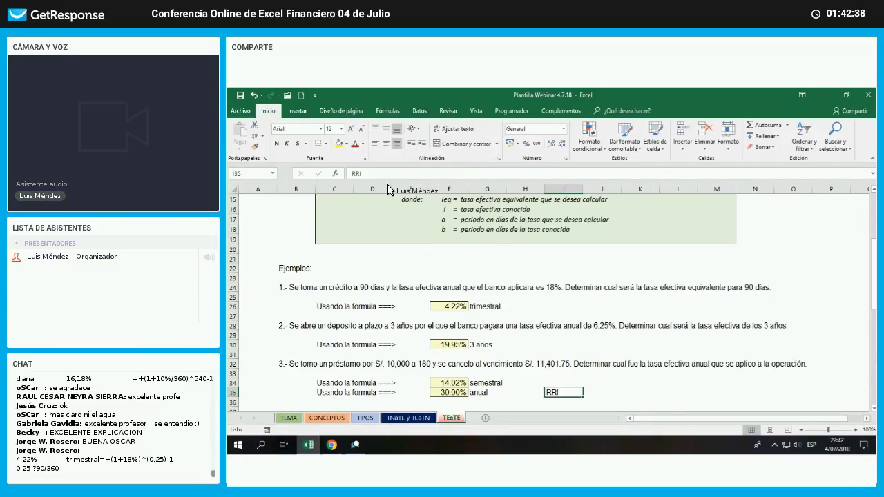
# Format the RRI label in I35 with an orange fill, centred bold text and cell borders
pyautogui.click(346, 144)
pyautogui.click(396, 187)
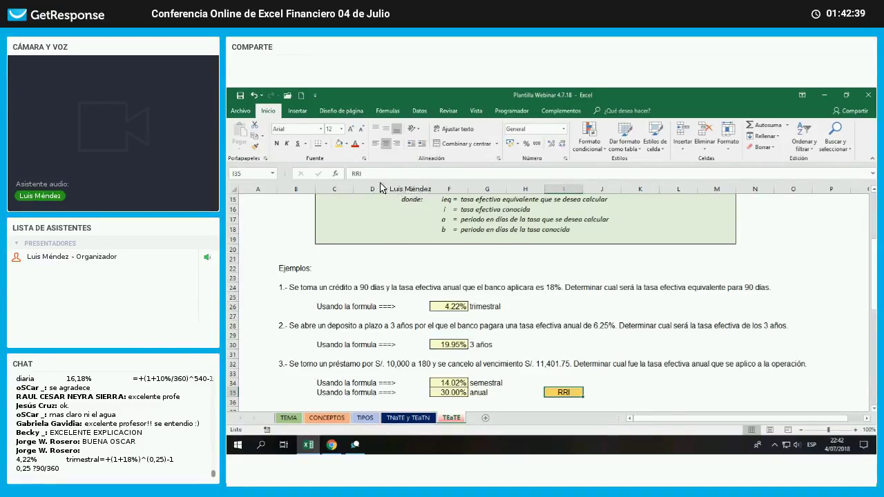
pyautogui.click(277, 144)
pyautogui.click(327, 145)
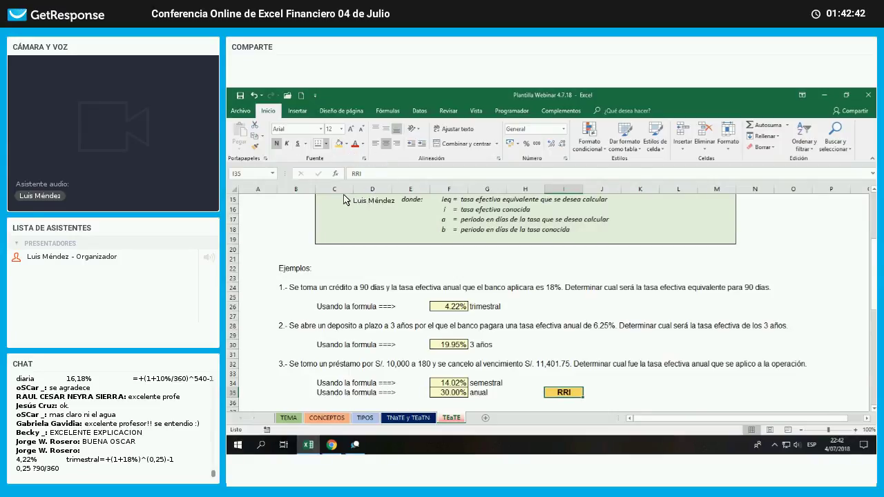
pyautogui.click(350, 223)
# Copy the formatting of F35 to J35 and enter the label anual in K35
pyautogui.click(610, 395)
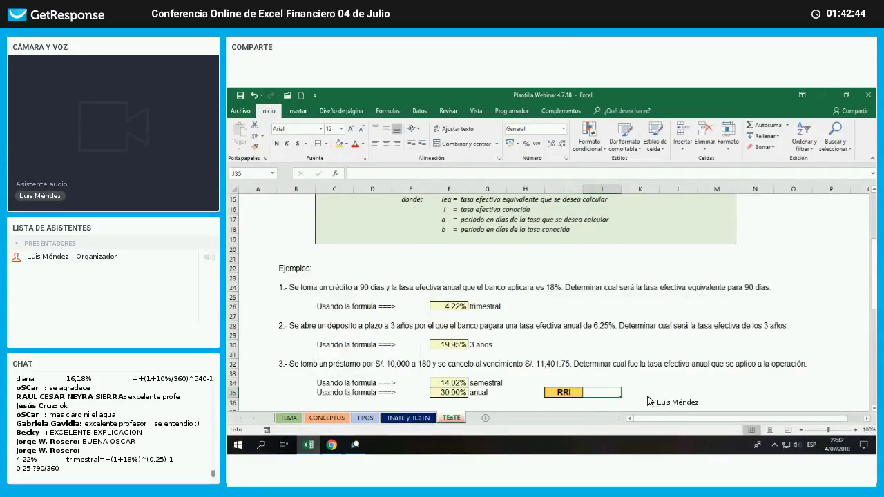
pyautogui.click(449, 393)
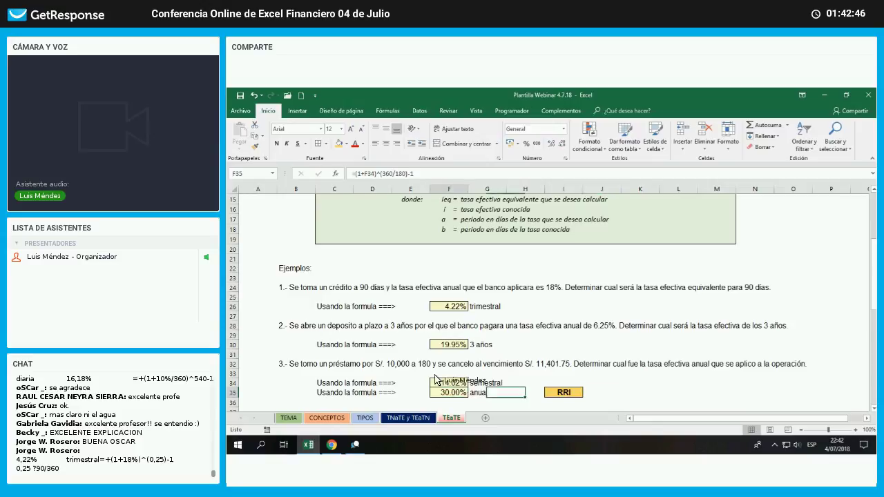
pyautogui.click(254, 146)
pyautogui.click(600, 392)
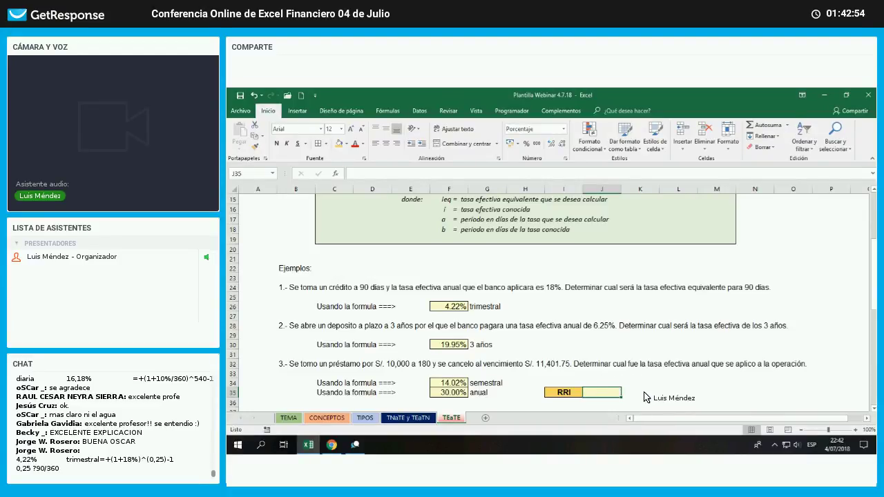
pyautogui.doubleClick(644, 393)
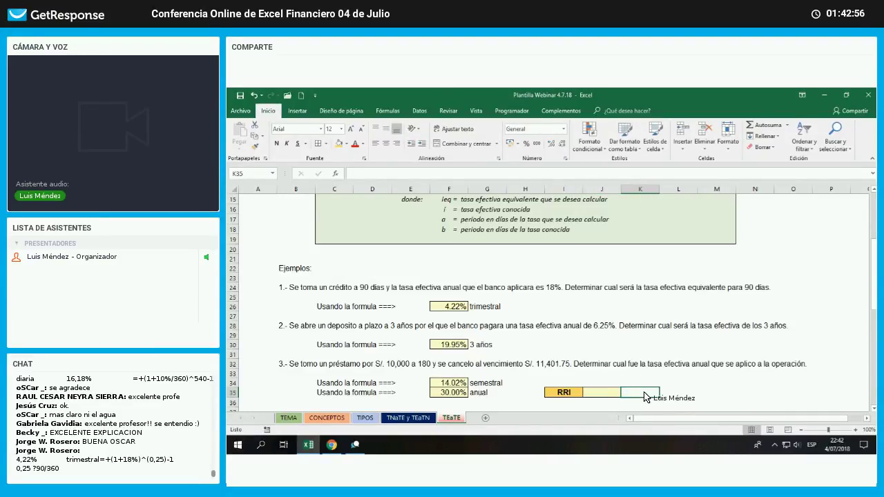
pyautogui.write('anual')
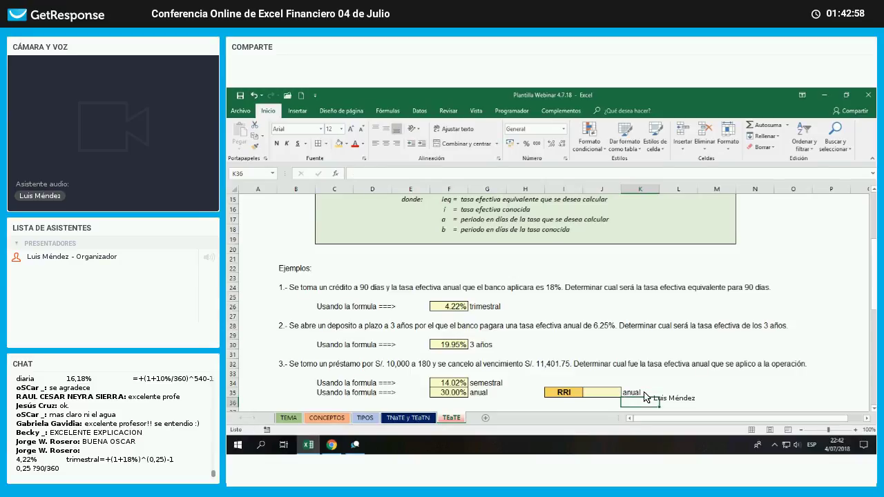
# Insert the financial function RRI in J35 and move its arguments dialog clear of example 3
pyautogui.click(613, 392)
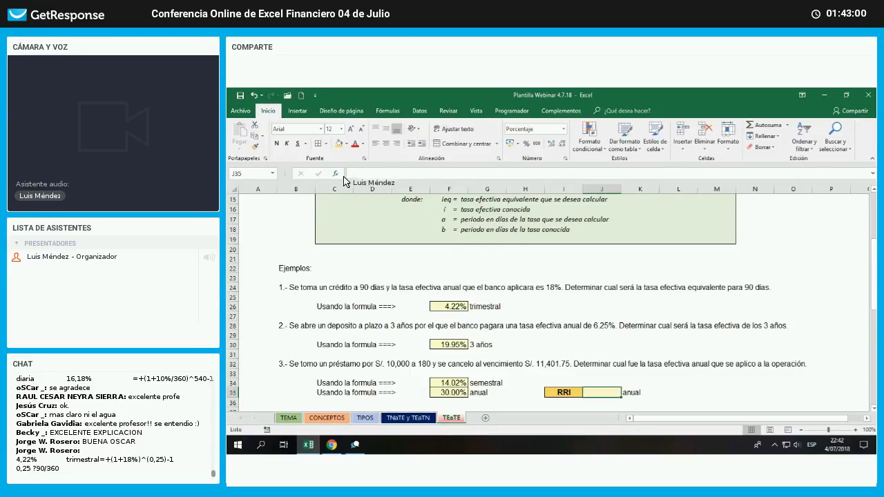
pyautogui.write('=')
pyautogui.hotkey('shift', 'F3')
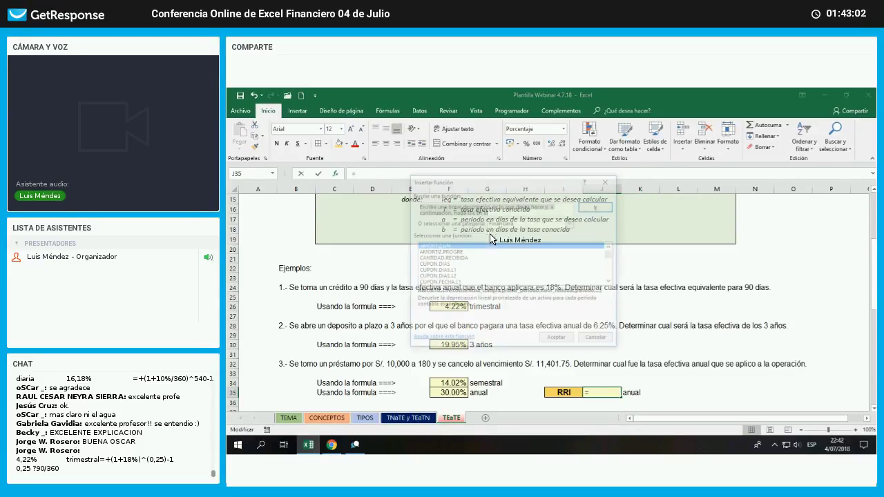
pyautogui.scroll(-5, 455, 276)
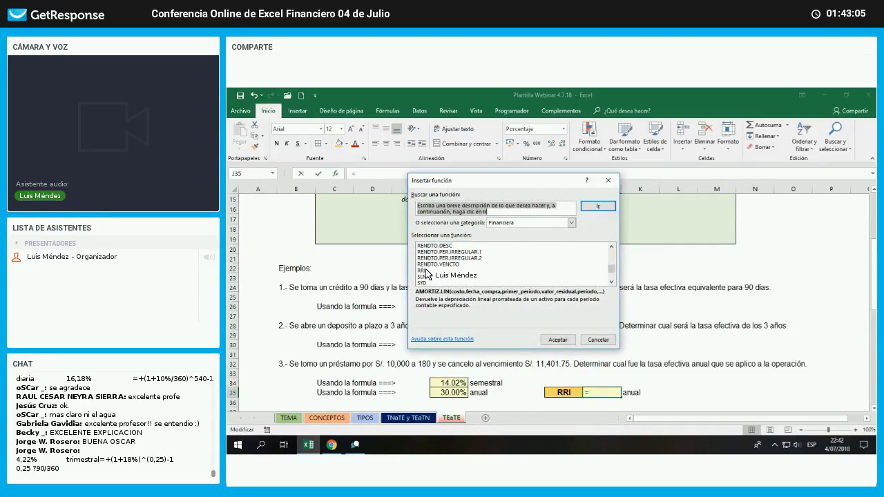
pyautogui.click(442, 270)
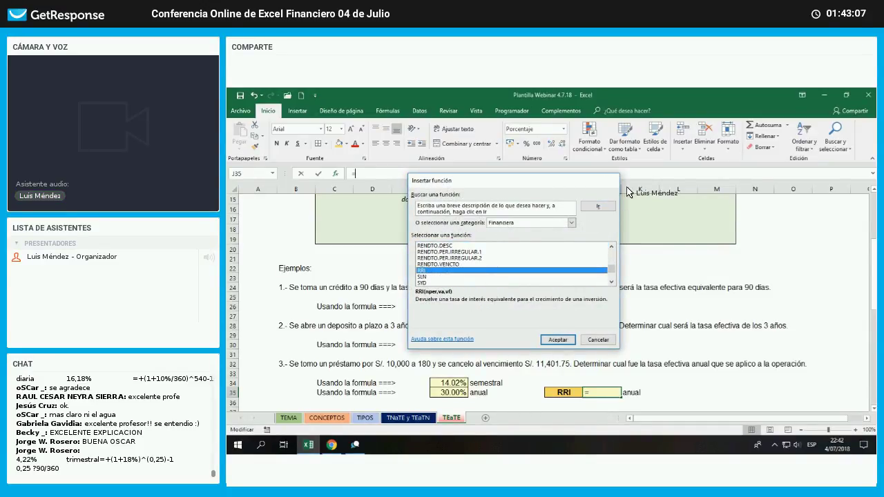
pyautogui.press('Return')
pyautogui.moveTo(538, 200); pyautogui.dragTo(657, 152)
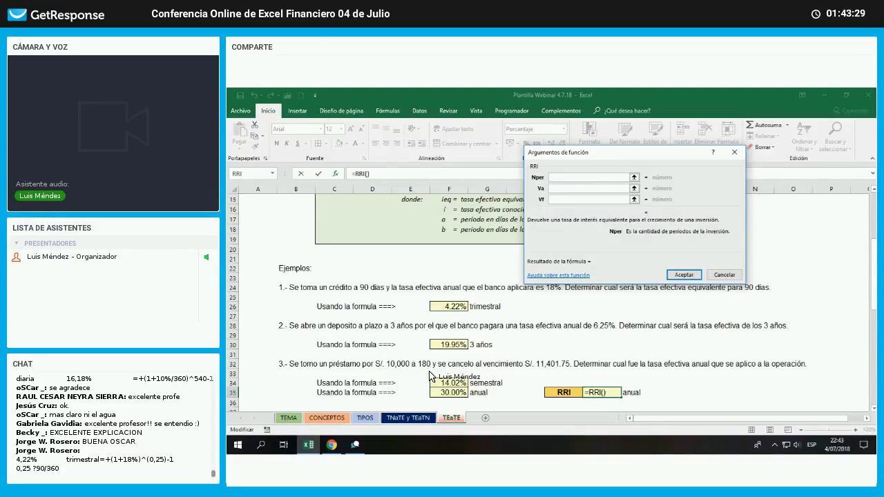
# Set the RRI arguments to Nper 180/360, Va 10000 and Vf 11401.75 and accept the formula
pyautogui.write('18')
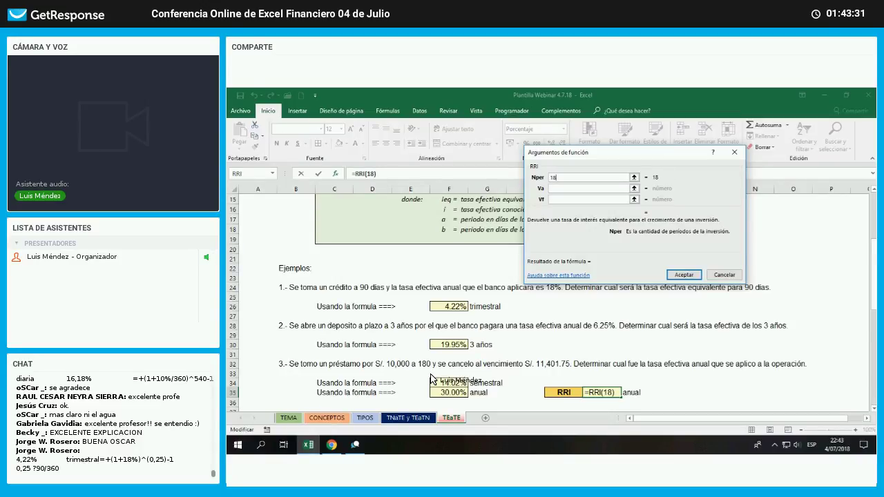
pyautogui.write('0/360')
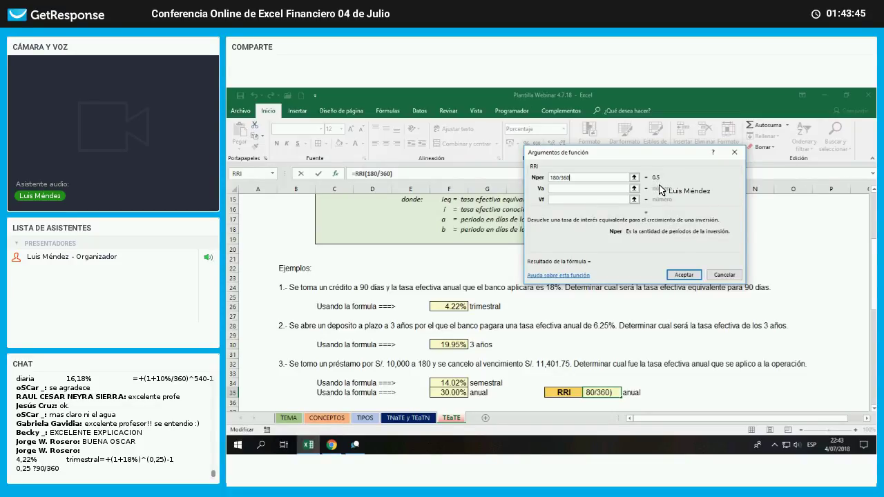
pyautogui.click(584, 188)
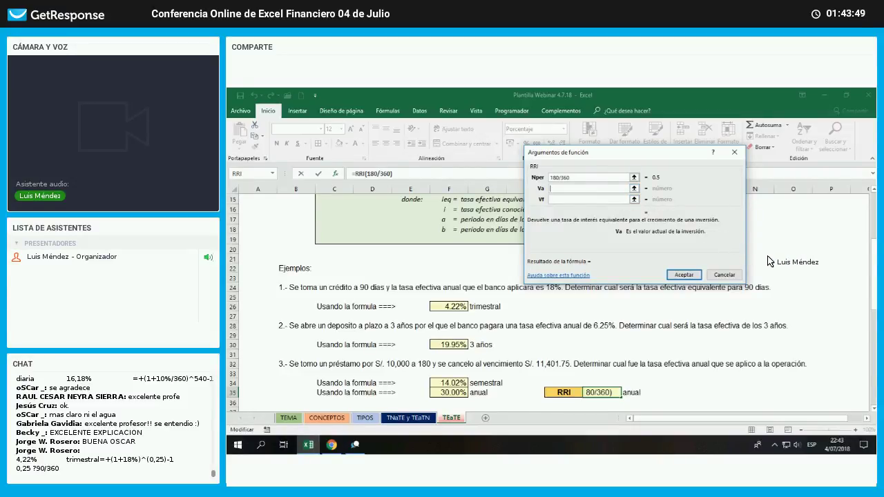
pyautogui.write('10000')
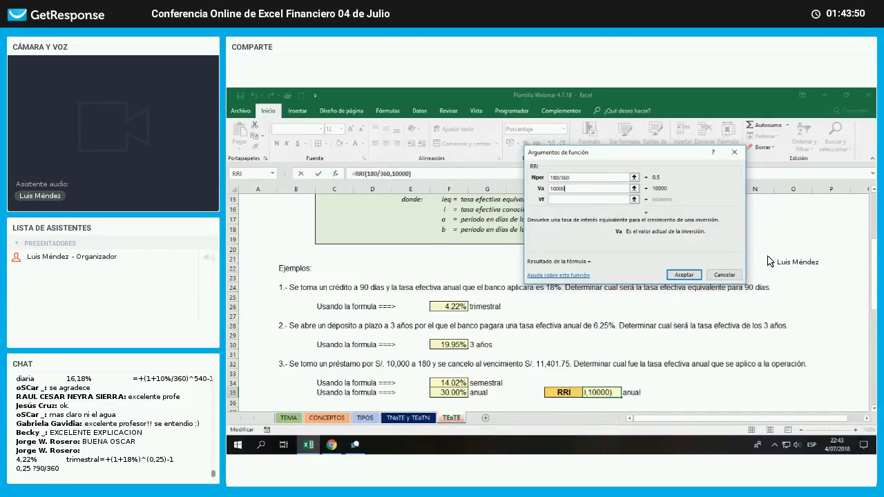
pyautogui.click(570, 201)
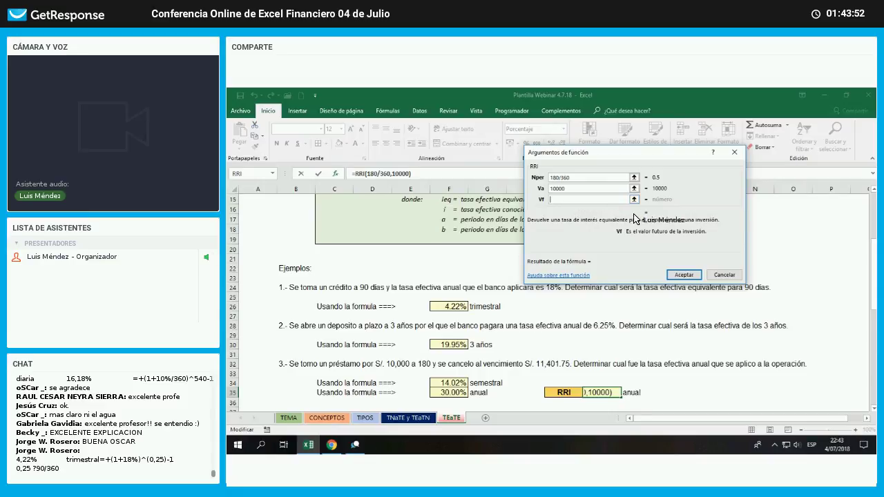
pyautogui.write('114')
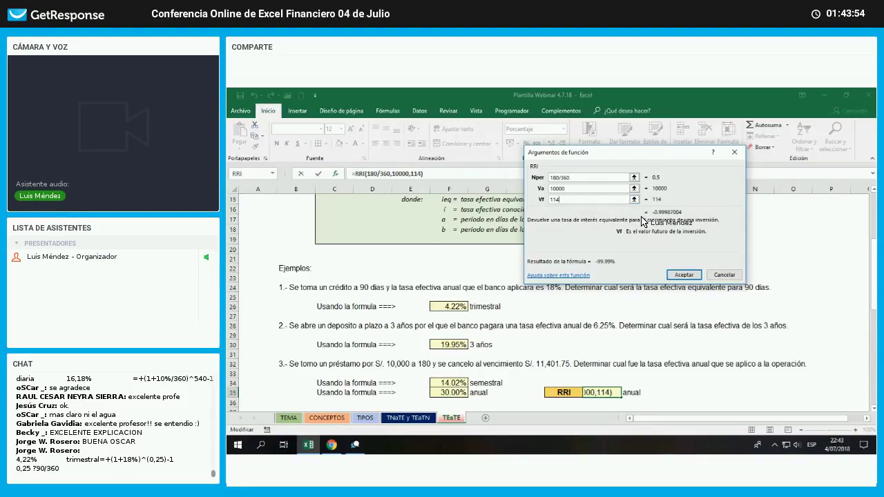
pyautogui.write('01.75')
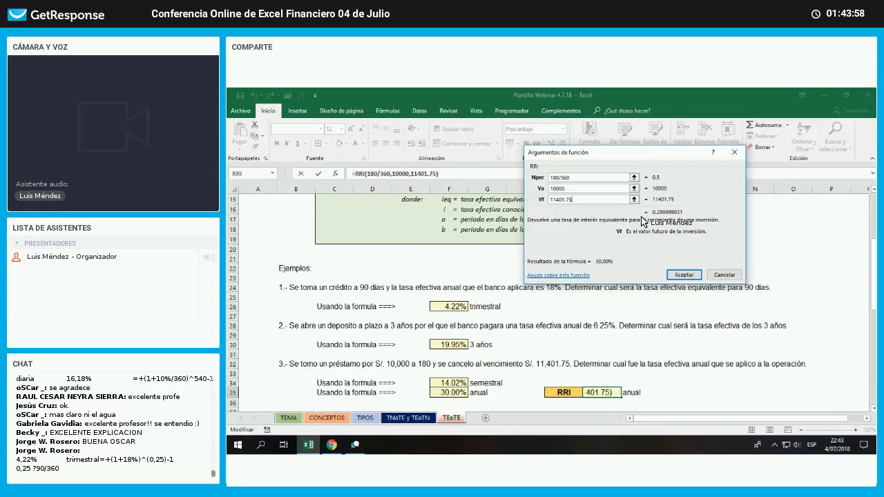
pyautogui.press('Return')
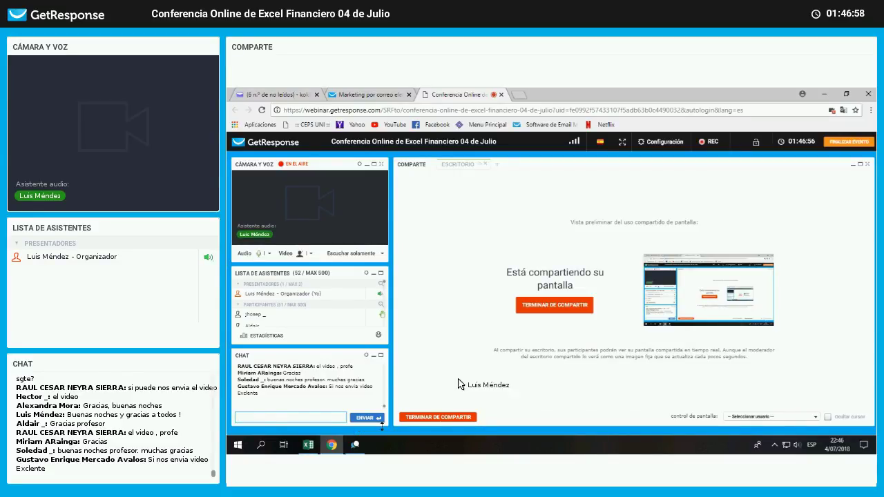
# Stop the webinar recording in the GetResponse conference room
pyautogui.click(713, 144)
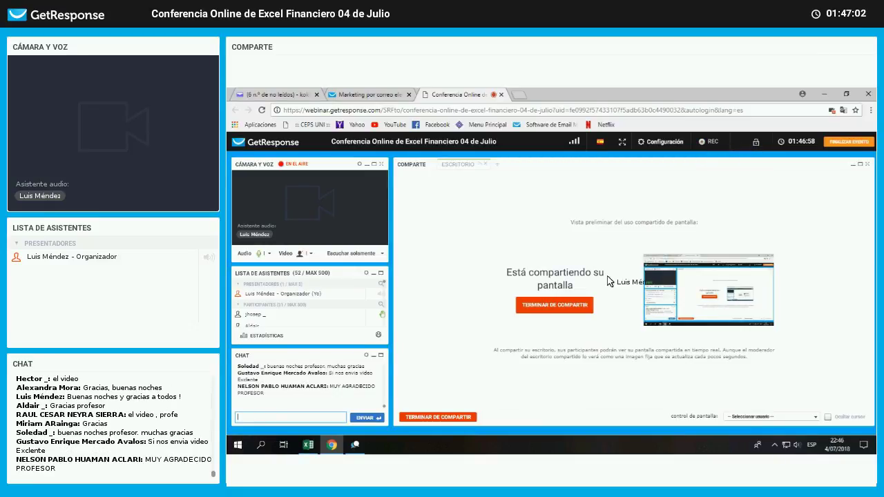